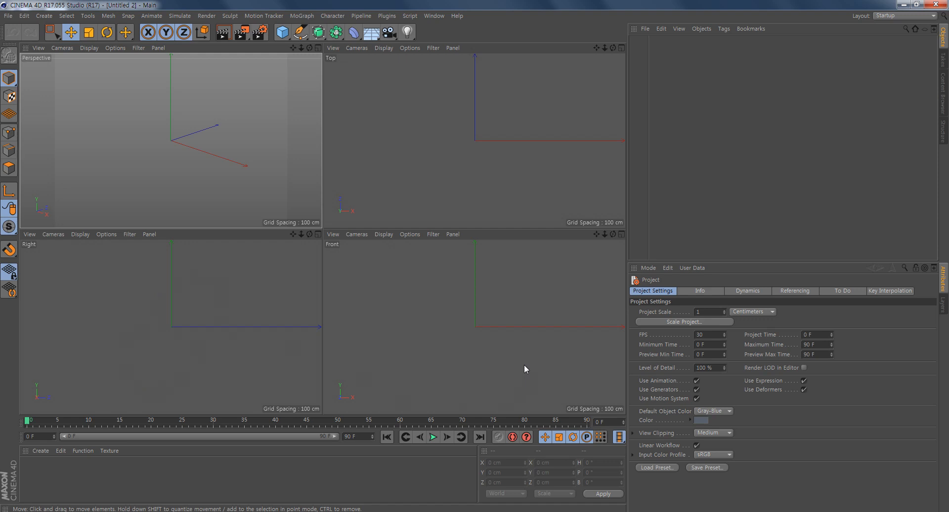
# Turn on the grid display in the viewports
pyautogui.click(129, 235)
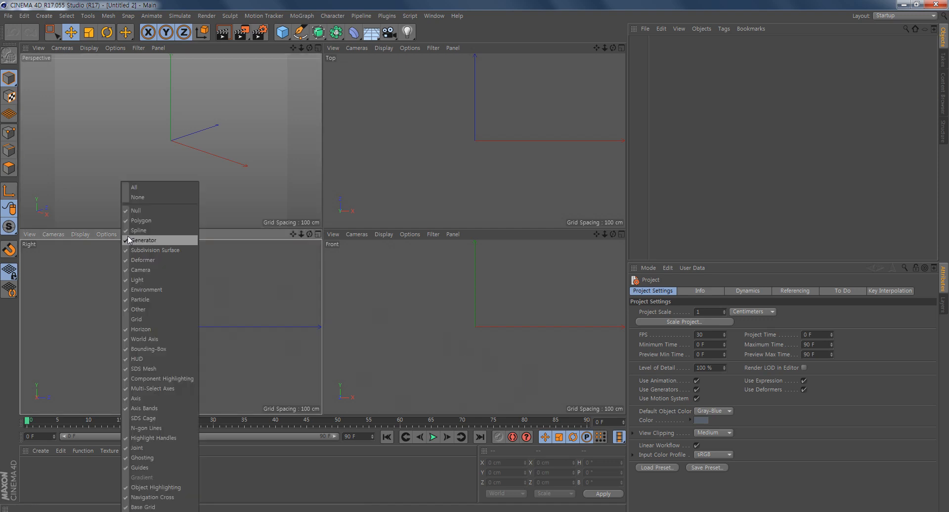
pyautogui.click(76, 288)
pyautogui.click(130, 236)
pyautogui.click(66, 304)
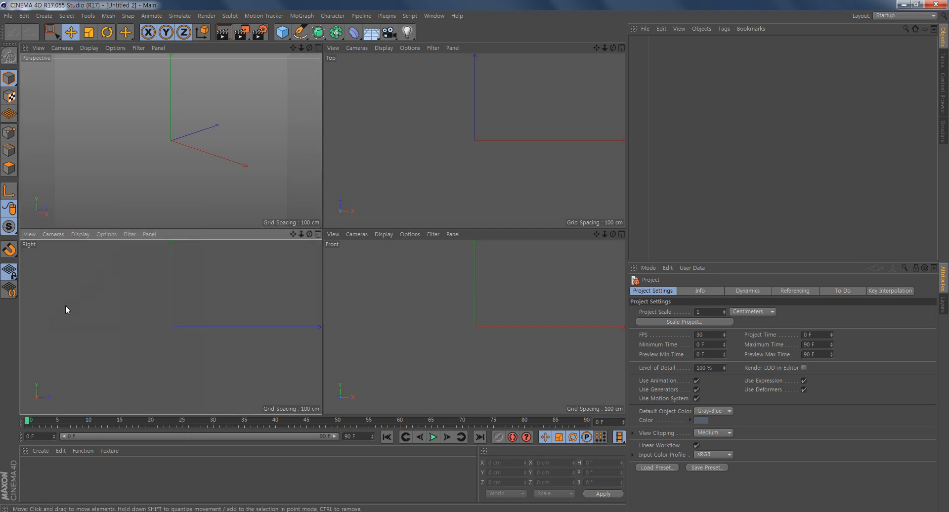
pyautogui.click(133, 233)
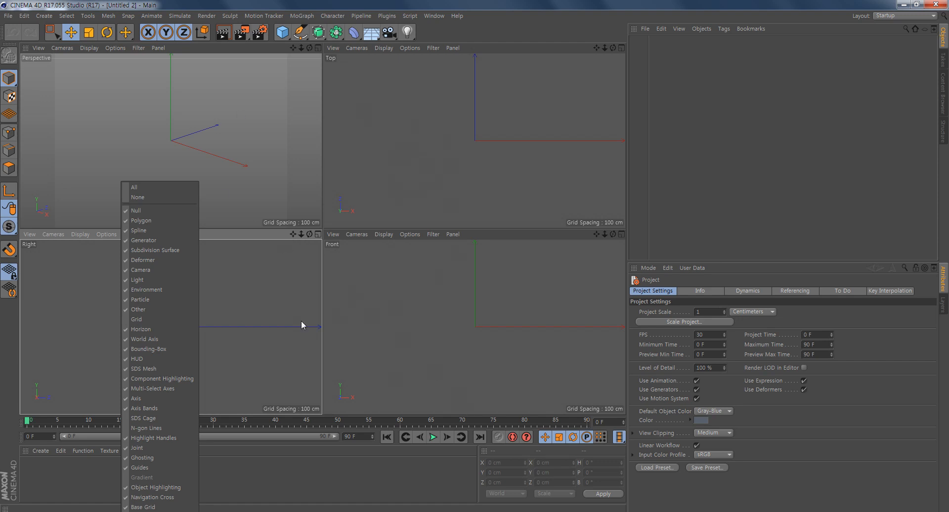
pyautogui.click(243, 330)
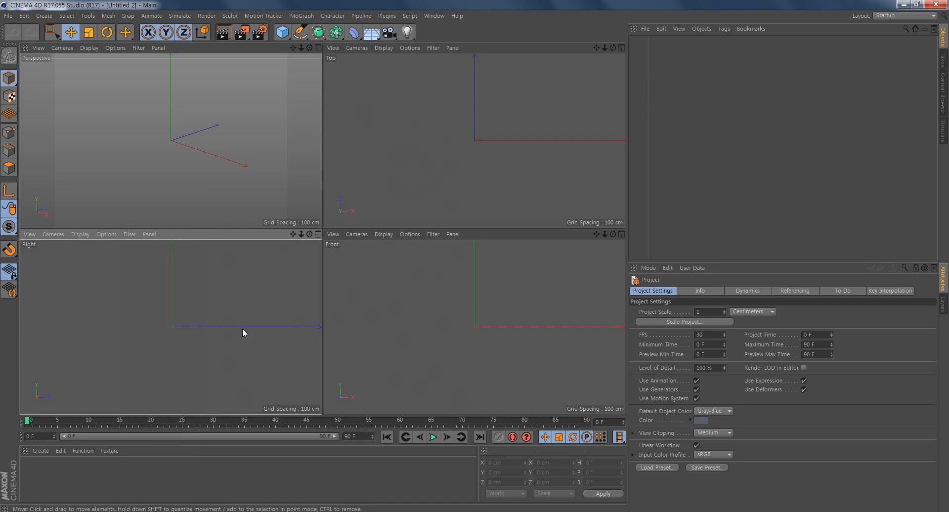
pyautogui.click(129, 234)
pyautogui.click(132, 319)
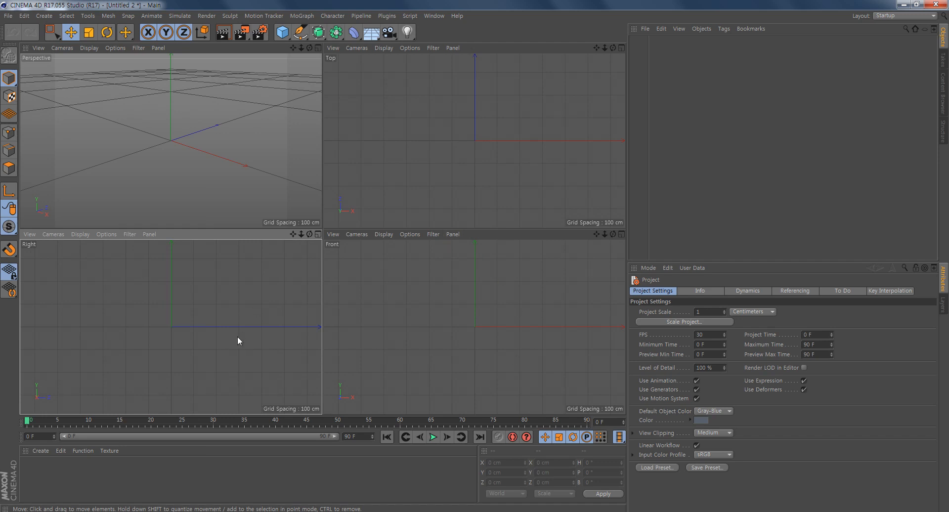
# Load the lego_bp image as the background picture of the Right view
pyautogui.click(105, 234)
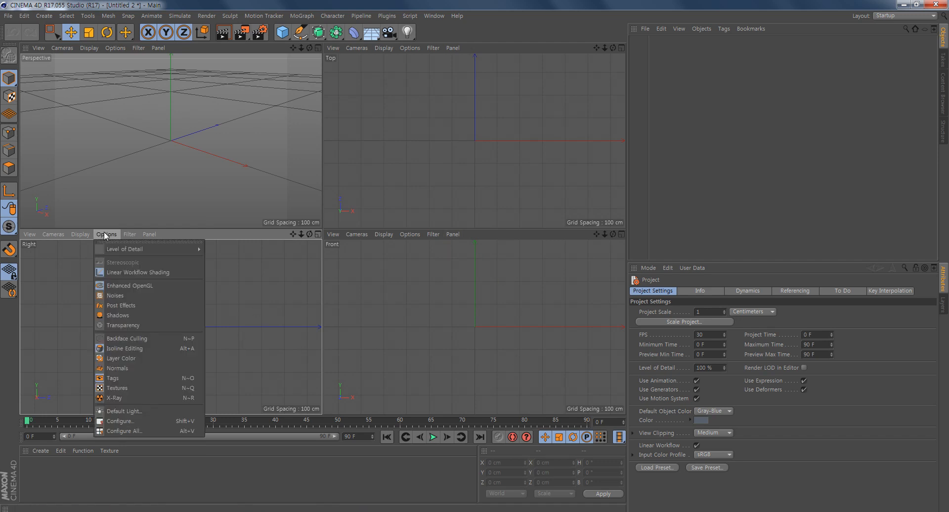
pyautogui.click(162, 421)
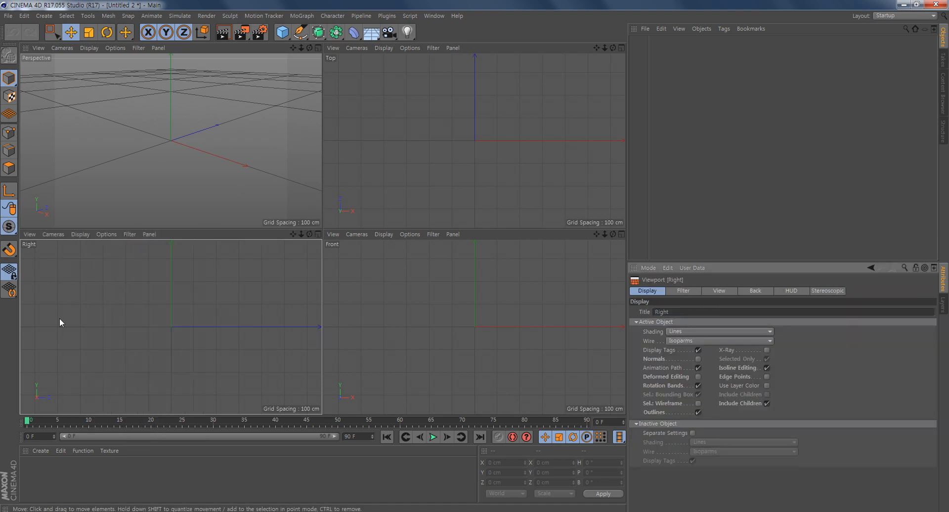
pyautogui.click(759, 290)
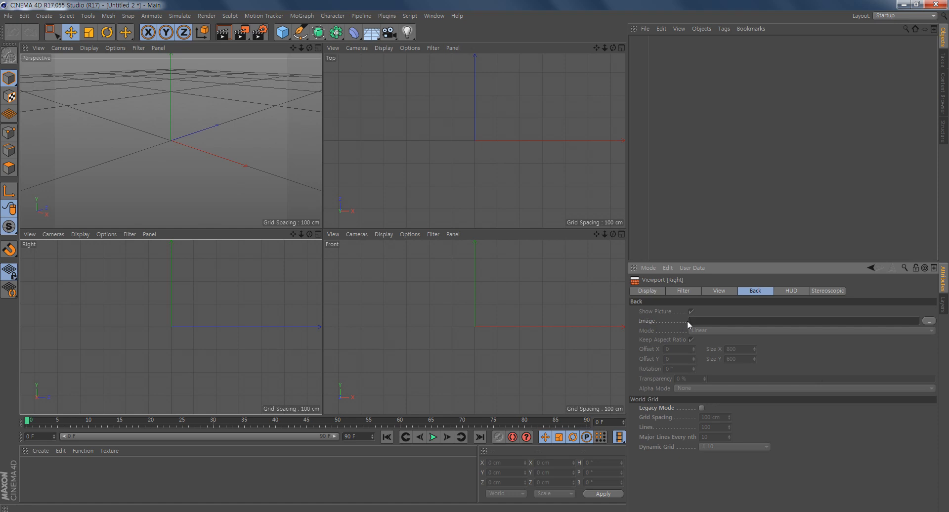
pyautogui.click(930, 322)
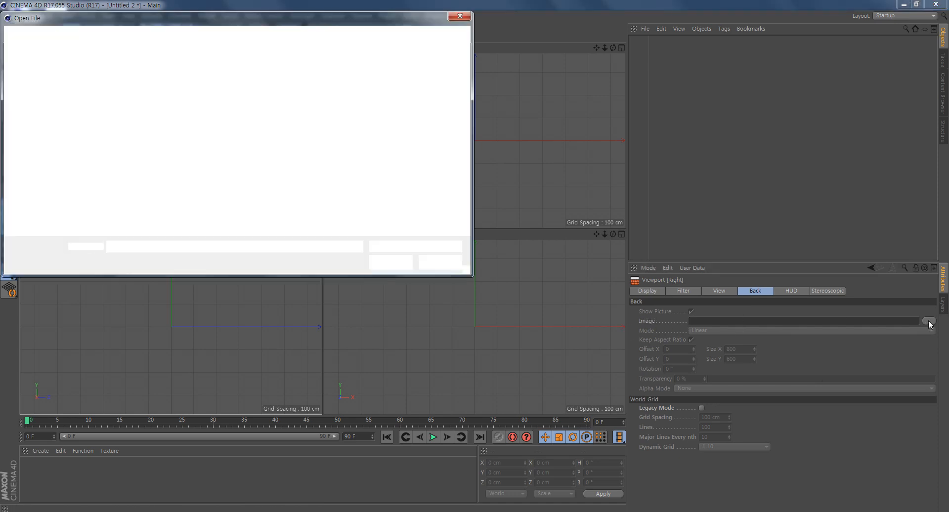
pyautogui.click(114, 222)
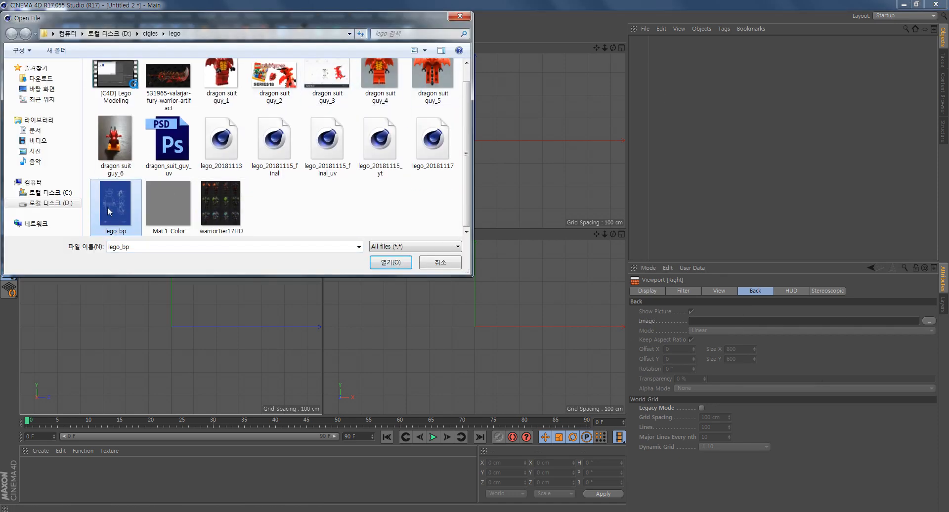
pyautogui.doubleClick(108, 206)
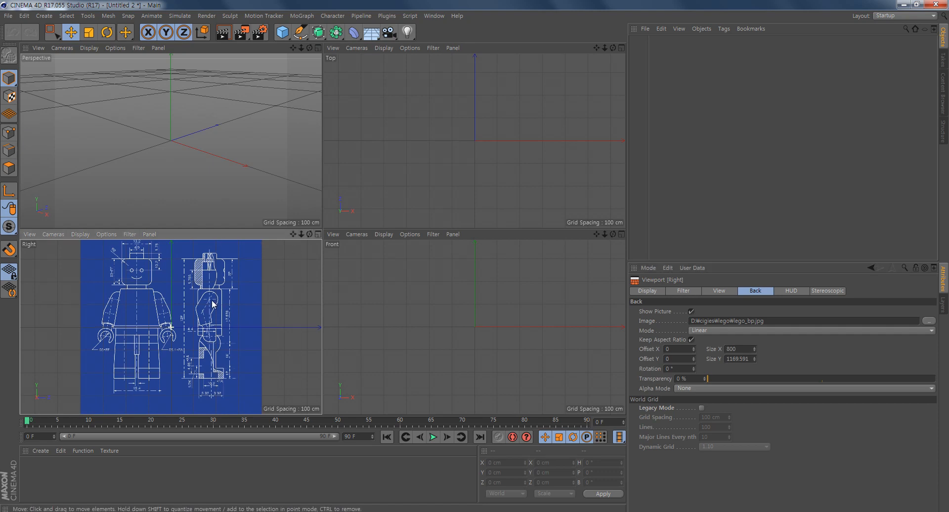
pyautogui.keyDown('alt'); pyautogui.moveTo(211, 301); pyautogui.dragTo(211, 308, button='middle'); pyautogui.keyUp('alt')
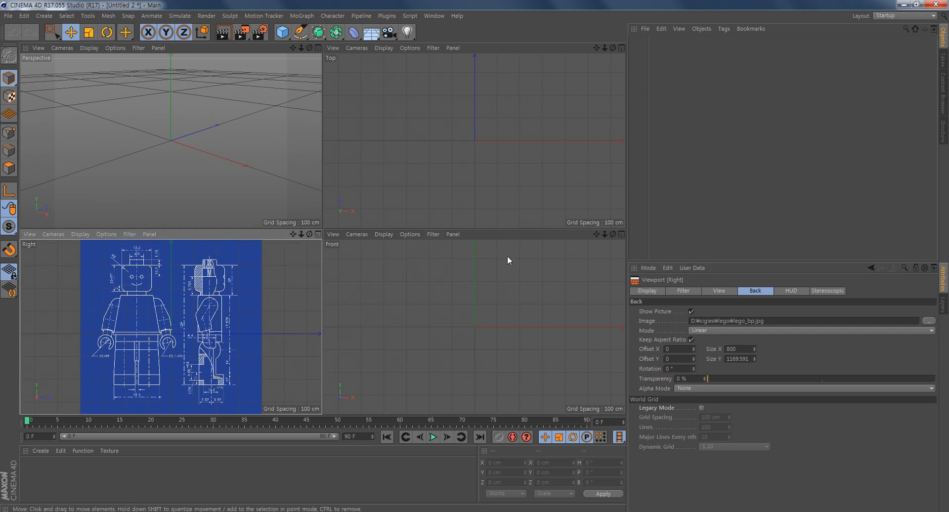
# Load lego_bp as the Front view's background picture and set its horizontal offset to 151, centring the front figure on the vertical axis
pyautogui.click(443, 291)
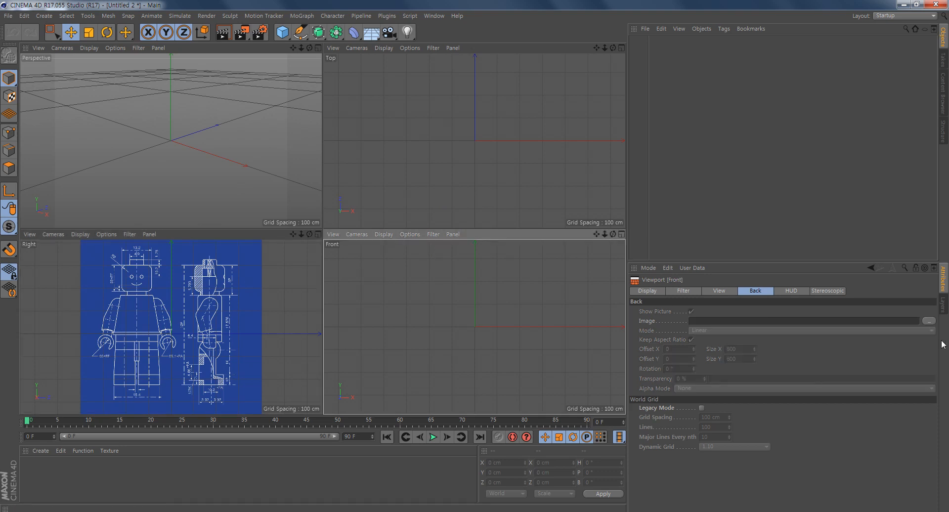
pyautogui.click(929, 321)
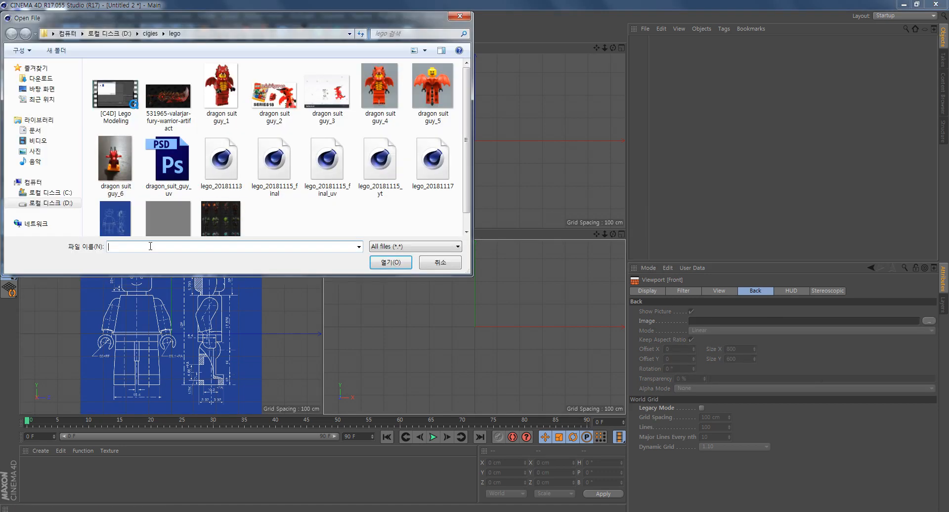
pyautogui.doubleClick(119, 225)
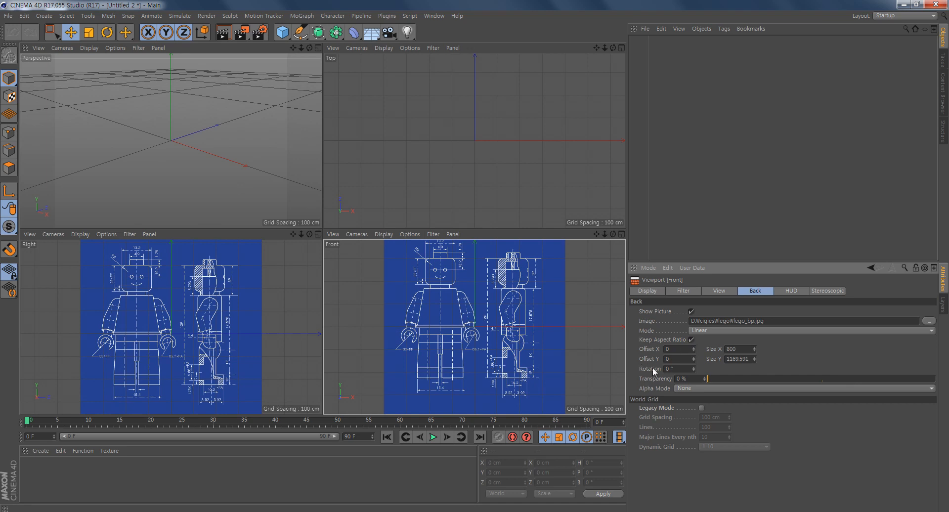
pyautogui.moveTo(695, 352); pyautogui.dragTo(770, 352)
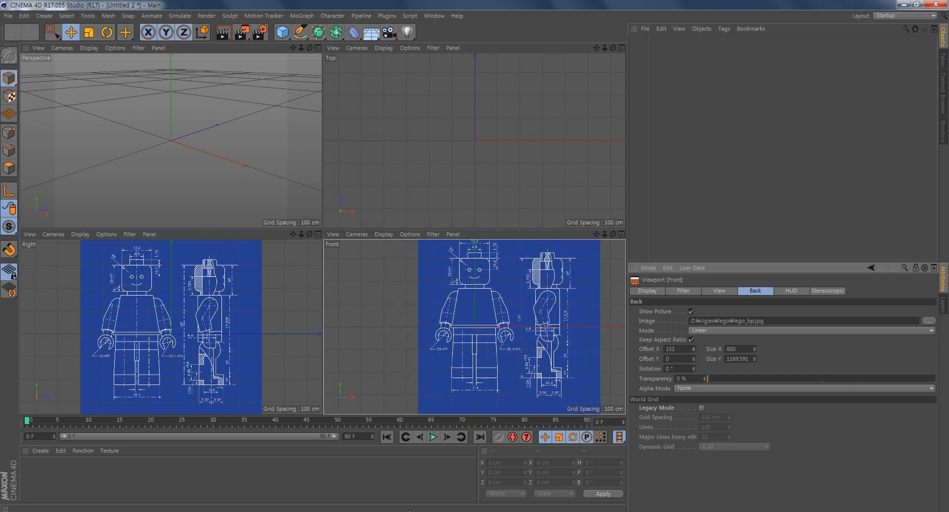
# Set the Right view's background picture to a horizontal offset of -168 and 50% transparency
pyautogui.click(243, 342)
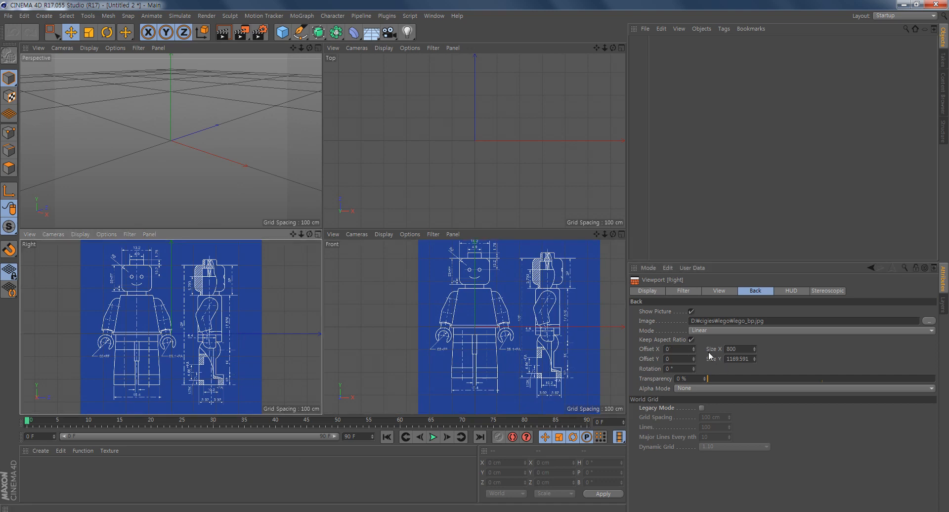
pyautogui.moveTo(693, 348); pyautogui.dragTo(610, 348)
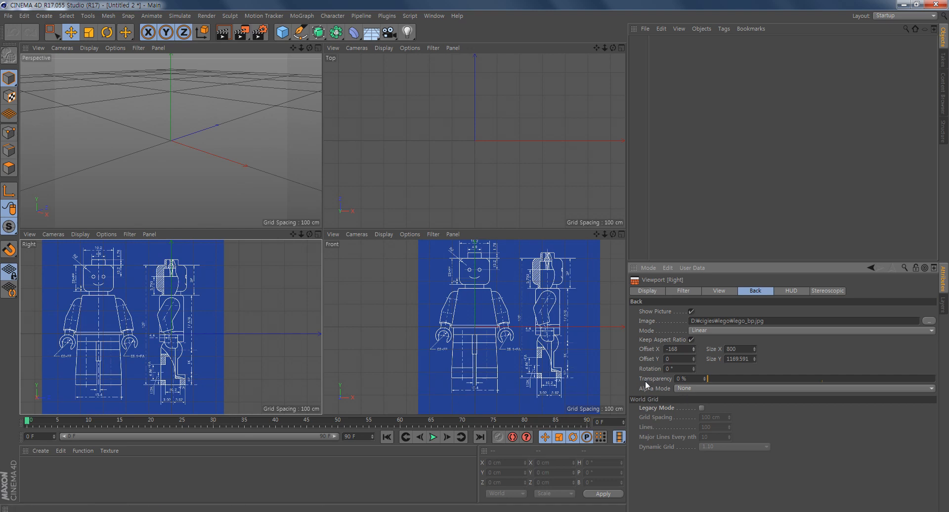
pyautogui.moveTo(733, 379); pyautogui.dragTo(801, 379)
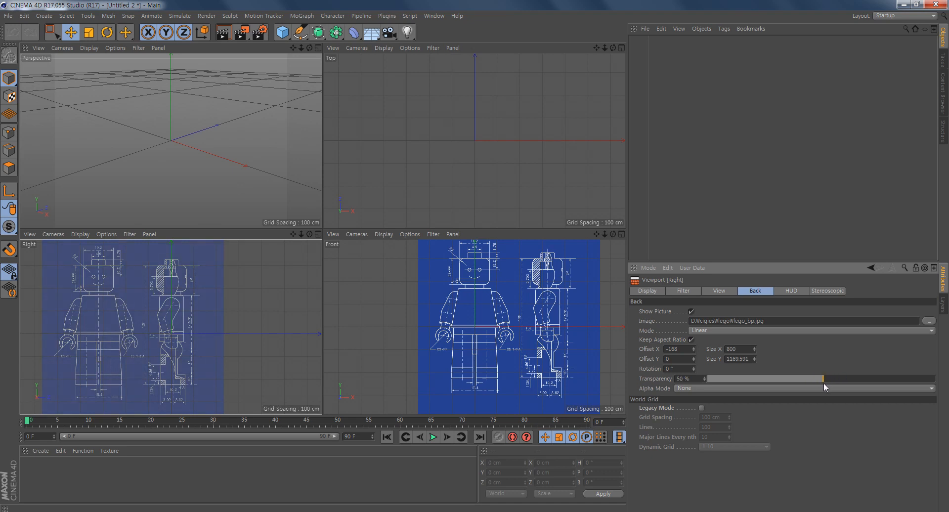
# Set the Front view's background picture transparency to 50%
pyautogui.click(458, 360)
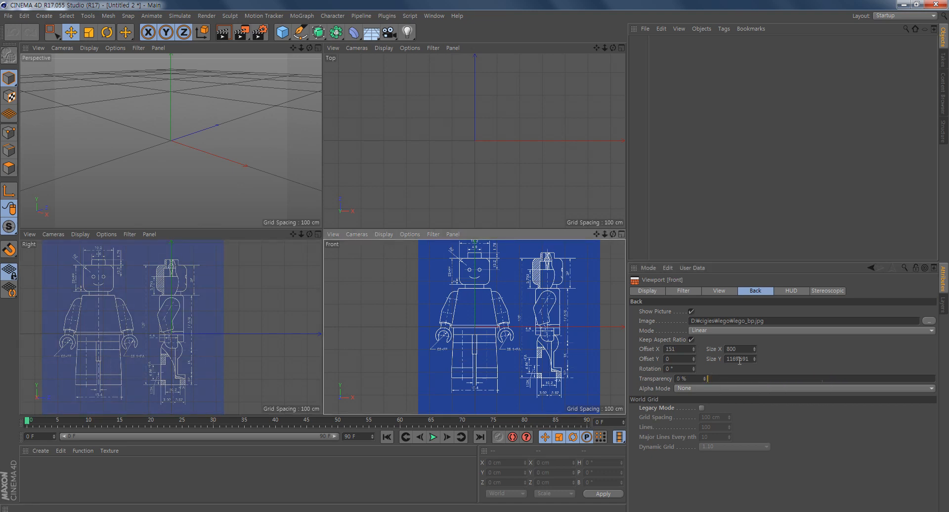
pyautogui.click(693, 379)
pyautogui.write('50')
pyautogui.press('Return')
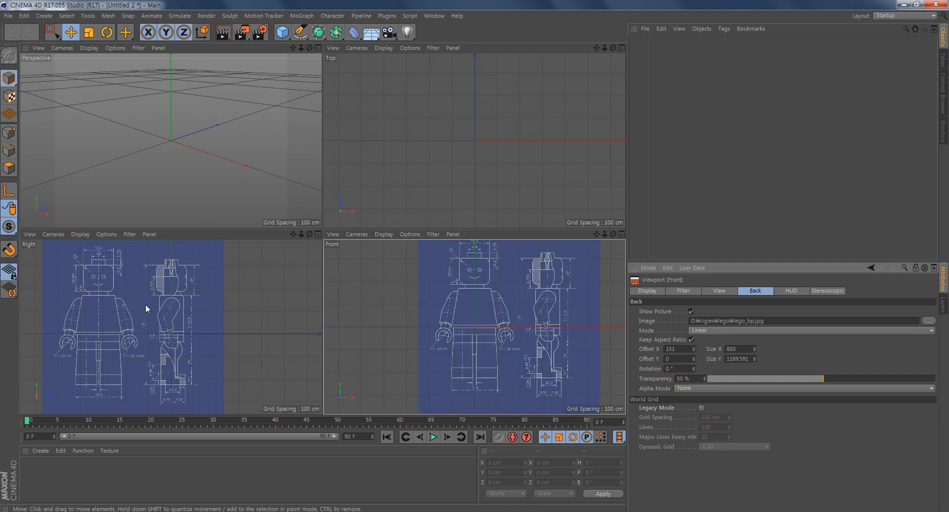
# Add a cylinder and raise it in the Front view to the blueprint's head, at a Y position of about 246 cm
pyautogui.keyDown('alt'); pyautogui.moveTo(152, 304); pyautogui.dragTo(164, 306, button='middle'); pyautogui.keyUp('alt')
pyautogui.scroll(3, 165, 307)
pyautogui.keyDown('alt'); pyautogui.moveTo(454, 325); pyautogui.dragTo(425, 336, button='middle'); pyautogui.keyUp('alt')
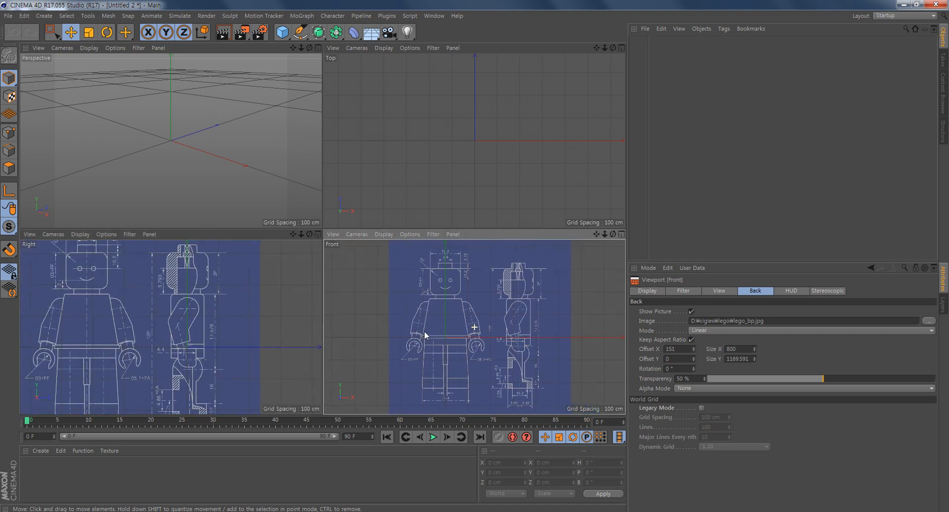
pyautogui.scroll(3, 424, 332)
pyautogui.keyDown('alt'); pyautogui.moveTo(488, 303); pyautogui.dragTo(474, 333, button='middle'); pyautogui.keyUp('alt')
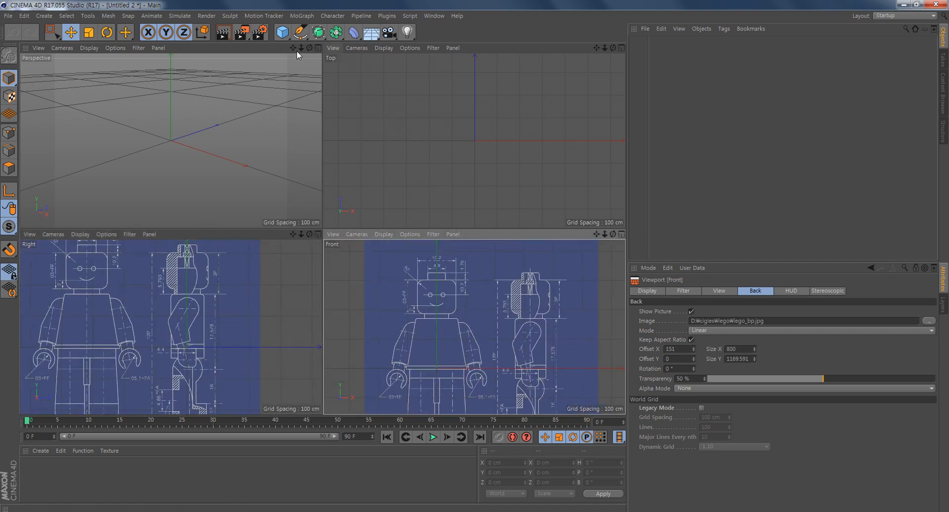
pyautogui.click(281, 35)
pyautogui.click(474, 47)
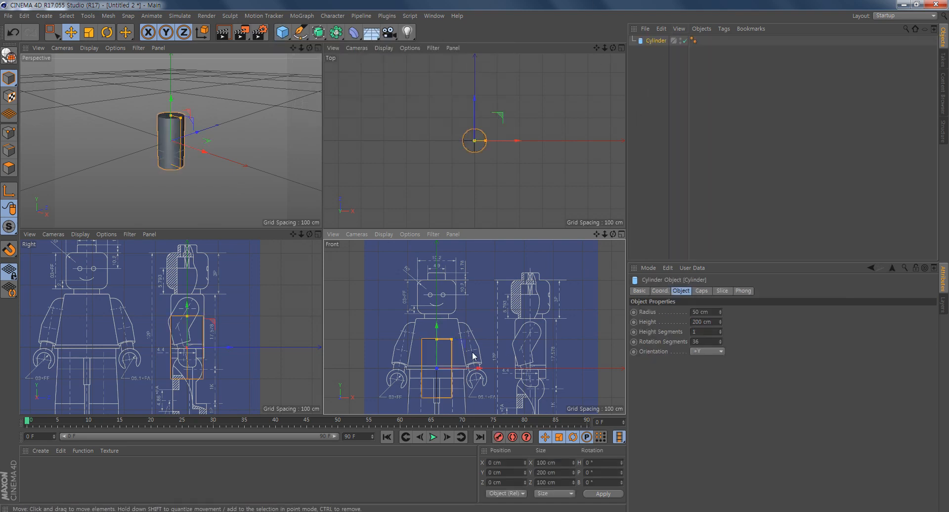
pyautogui.scroll(3, 477, 349)
pyautogui.middleClick(493, 307)
pyautogui.keyDown('alt'); pyautogui.moveTo(368, 227); pyautogui.dragTo(428, 277, button='middle'); pyautogui.keyUp('alt')
pyautogui.moveTo(317, 256); pyautogui.dragTo(318, 88)
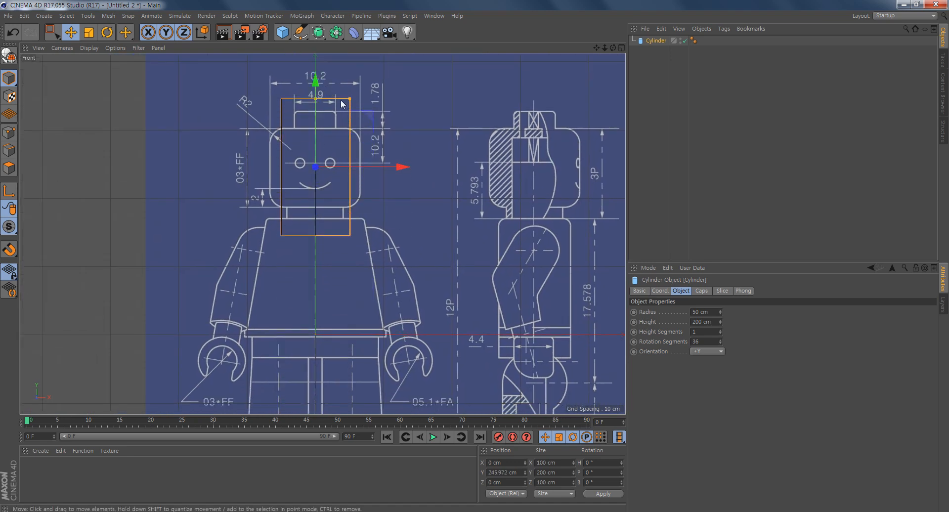
# Fit the cylinder to the head outline with a height of about 115 cm and a radius of about 65 cm
pyautogui.keyDown('alt'); pyautogui.moveTo(390, 165); pyautogui.dragTo(407, 266, button='middle'); pyautogui.keyUp('alt')
pyautogui.keyDown('alt'); pyautogui.moveTo(372, 279); pyautogui.dragTo(406, 291, button='right'); pyautogui.keyUp('alt')
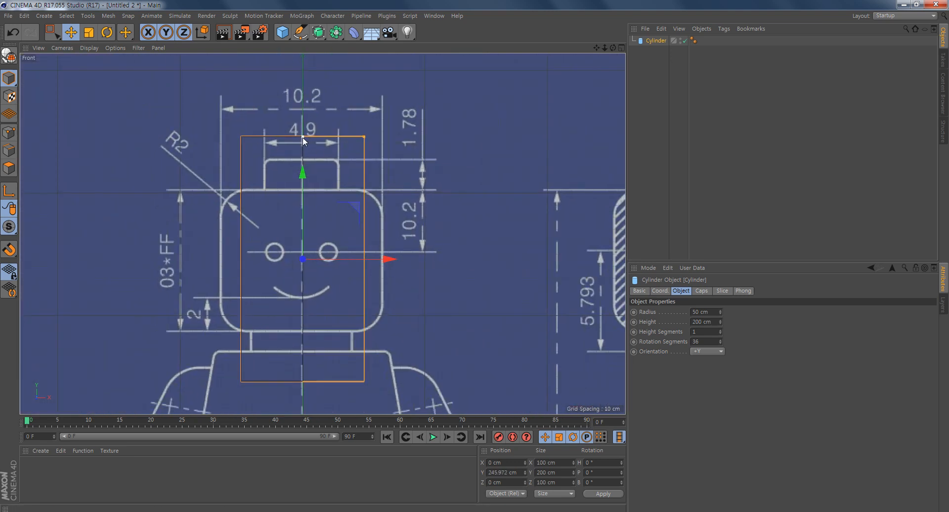
pyautogui.moveTo(303, 138); pyautogui.dragTo(303, 171)
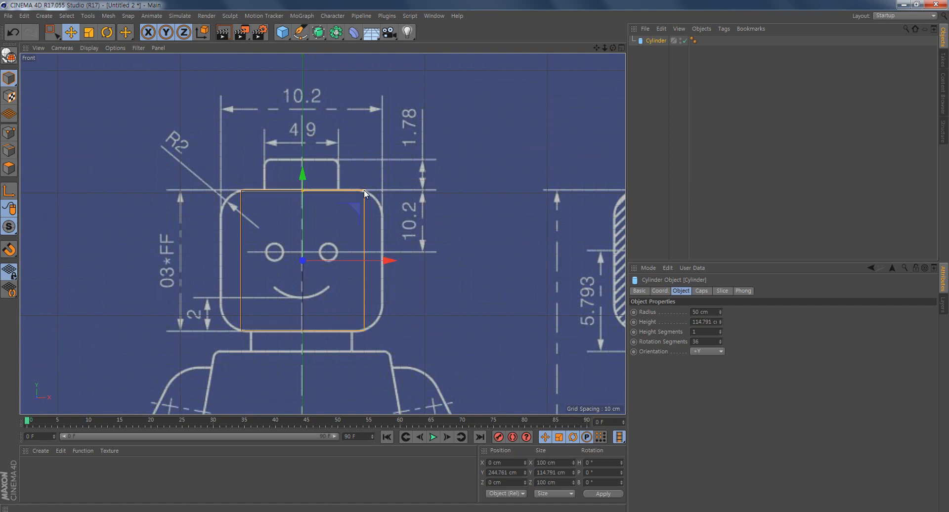
pyautogui.moveTo(364, 189); pyautogui.dragTo(383, 188)
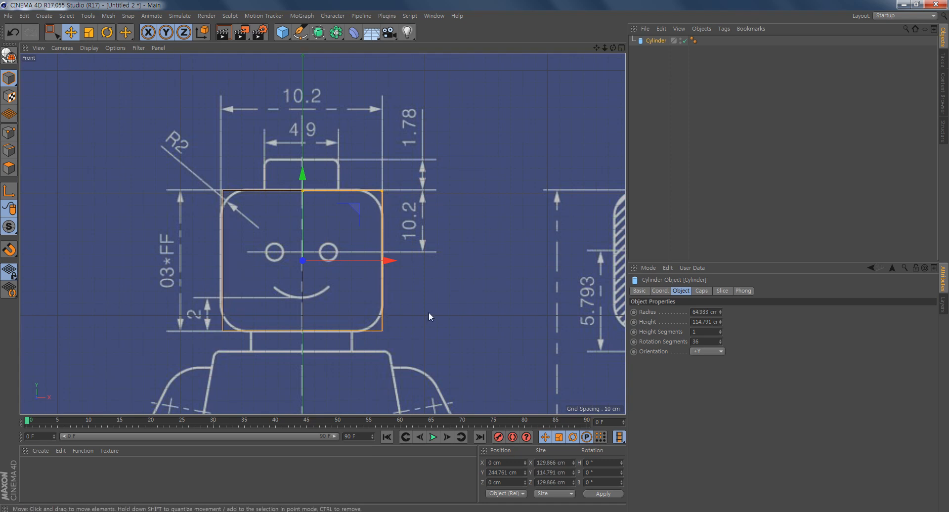
# Duplicate the head cylinder, shrink the copy to about 29 cm radius and 41 cm height, and align it with the stud's top edge
pyautogui.keyDown('alt'); pyautogui.moveTo(429, 313); pyautogui.dragTo(462, 293, button='middle'); pyautogui.keyUp('alt')
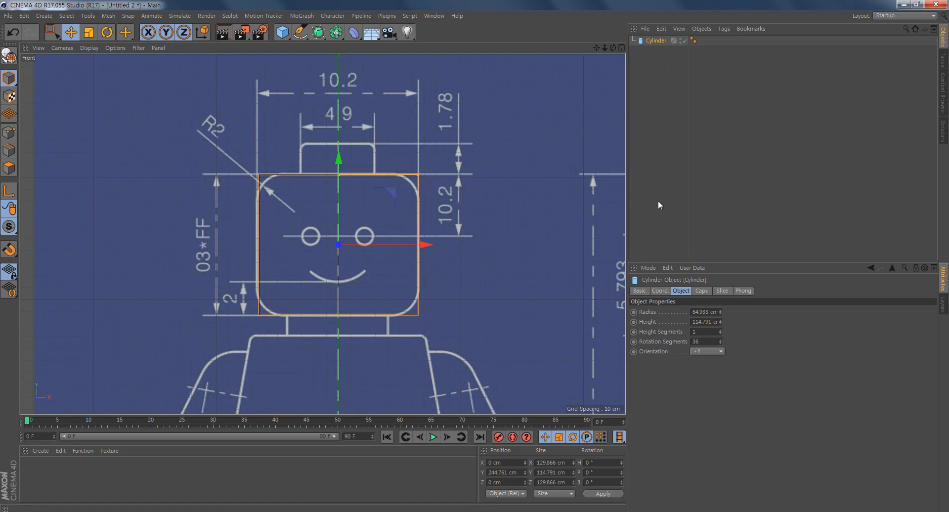
pyautogui.hotkey('ctrl', 'c')
pyautogui.hotkey('ctrl', 'v')
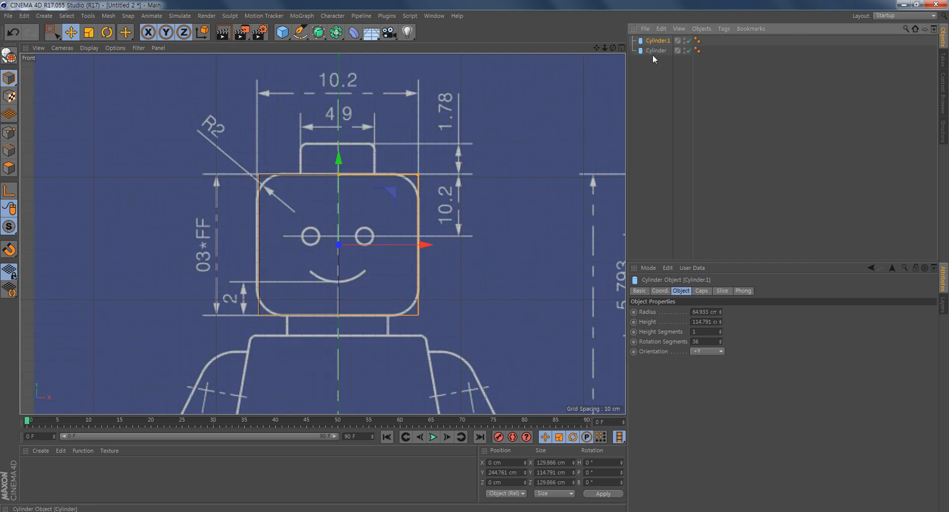
pyautogui.moveTo(342, 163); pyautogui.dragTo(343, 80)
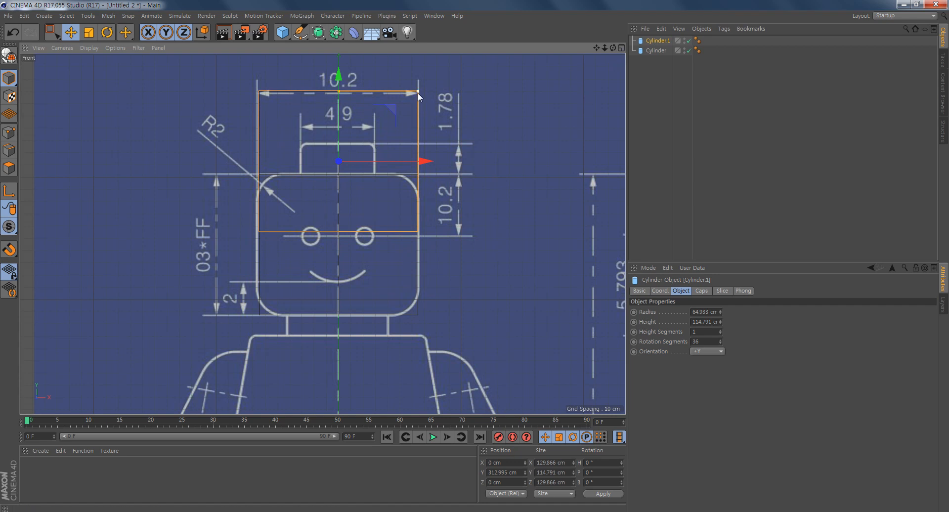
pyautogui.moveTo(417, 93); pyautogui.dragTo(339, 138)
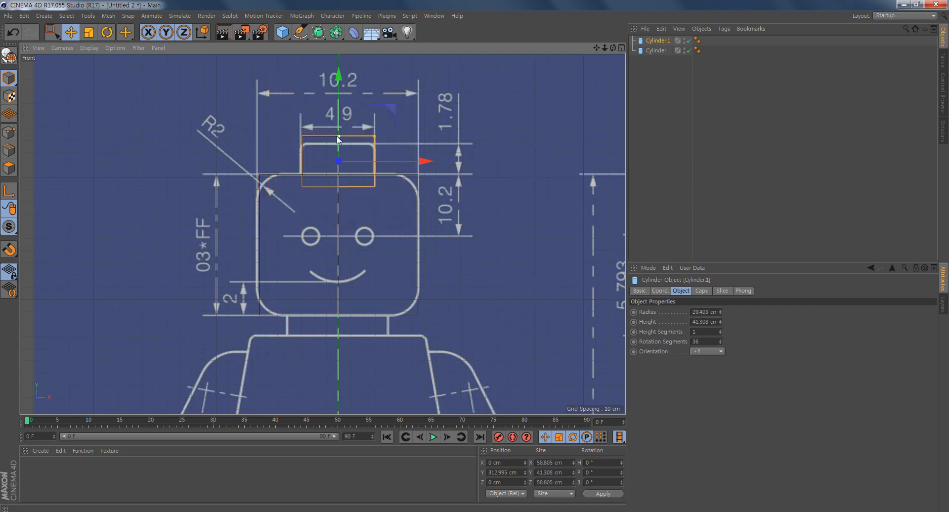
pyautogui.moveTo(339, 73); pyautogui.dragTo(338, 82)
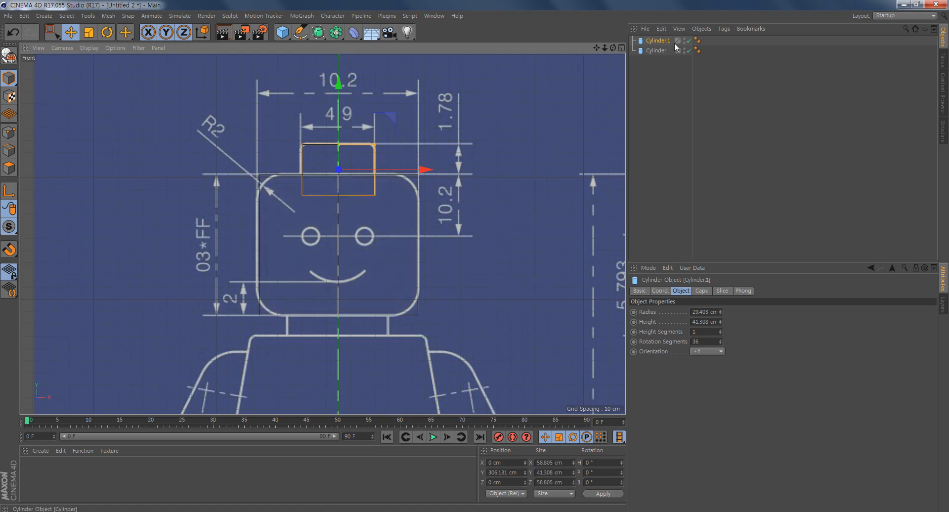
# Duplicate the stud cylinder and move the copy down to the neck, at a Y position of about 178 cm
pyautogui.hotkey('ctrl', 'c')
pyautogui.hotkey('ctrl', 'v')
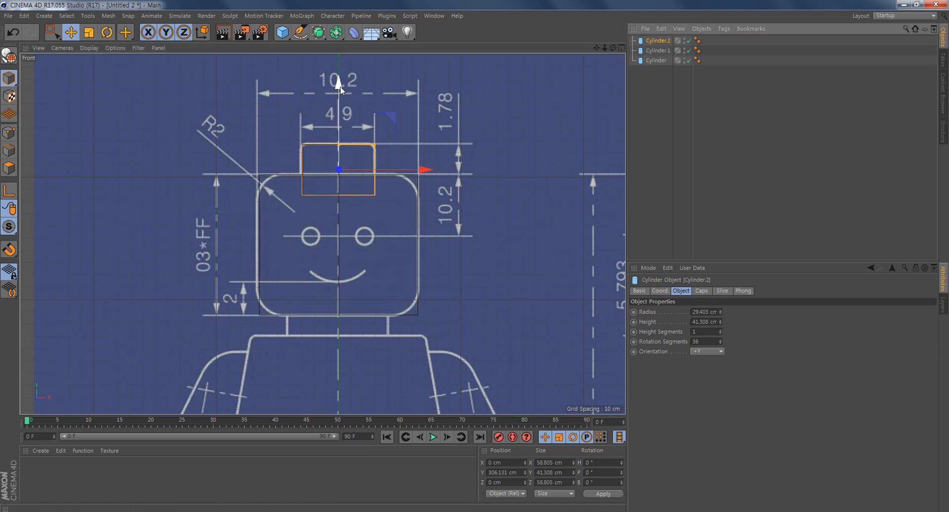
pyautogui.moveTo(340, 85); pyautogui.dragTo(325, 242)
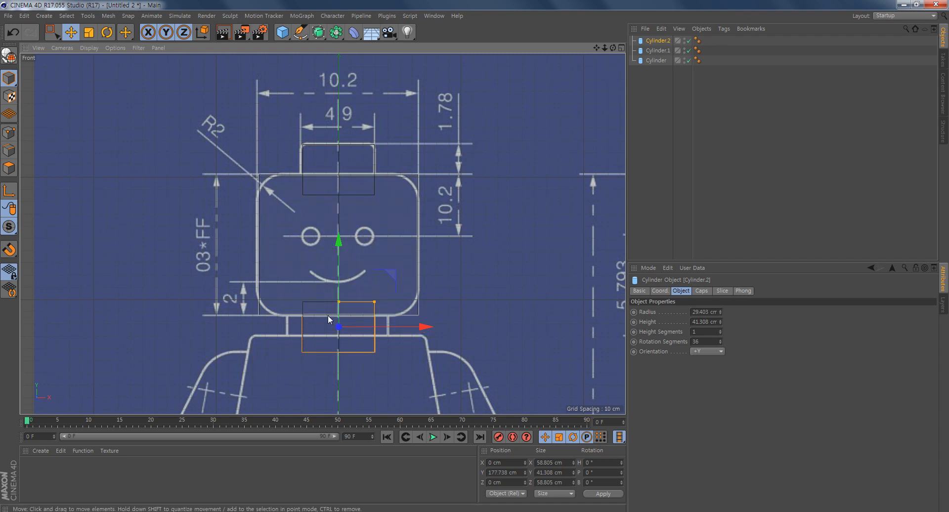
# Enlarge the neck cylinder to about 41 cm radius and 54 cm height, and show the Front view's objects as wireframes
pyautogui.moveTo(375, 302); pyautogui.dragTo(339, 294)
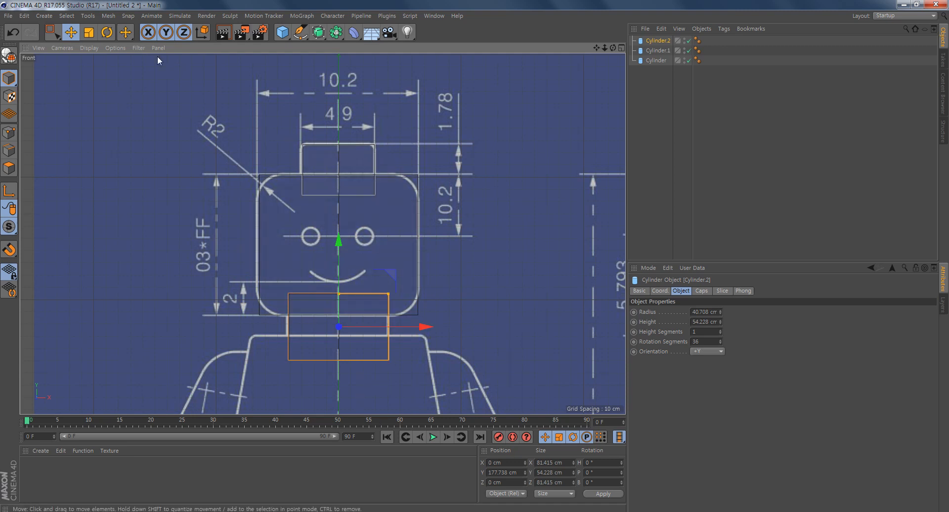
pyautogui.click(85, 48)
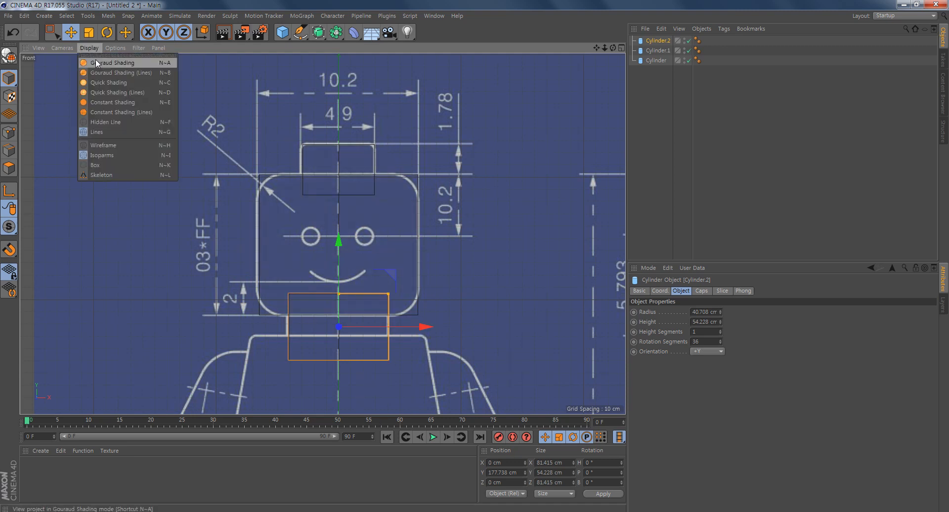
pyautogui.click(113, 145)
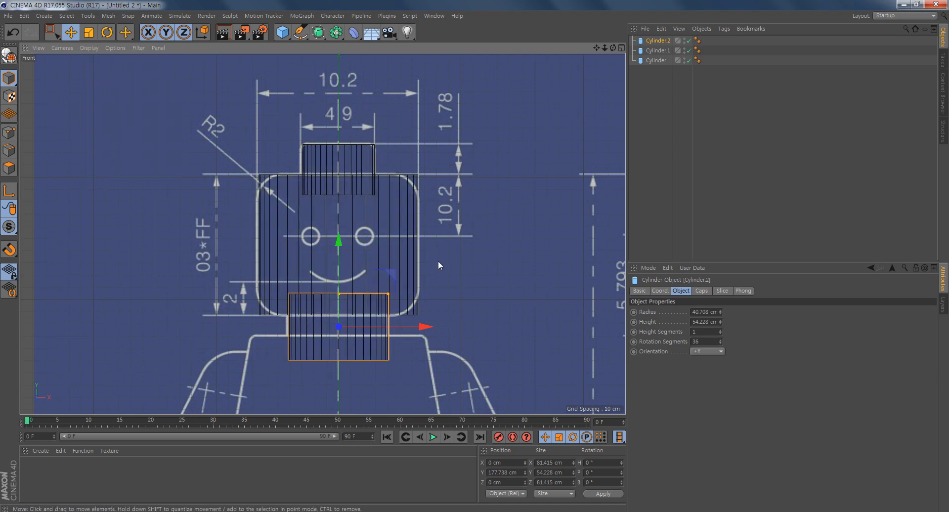
# Show the objects in the Right view as wireframes, with the head area of the blueprint enlarged
pyautogui.middleClick(428, 209)
pyautogui.scroll(10, 203, 359)
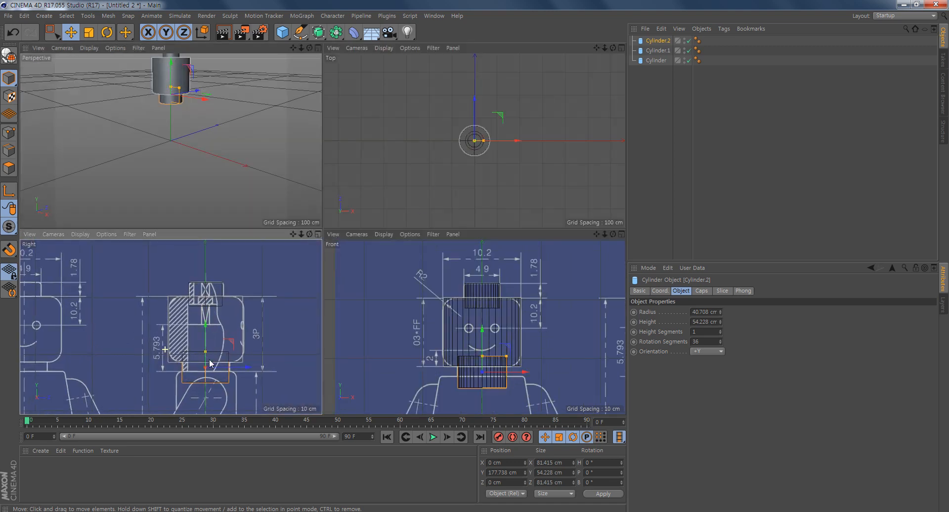
pyautogui.scroll(2, 203, 358)
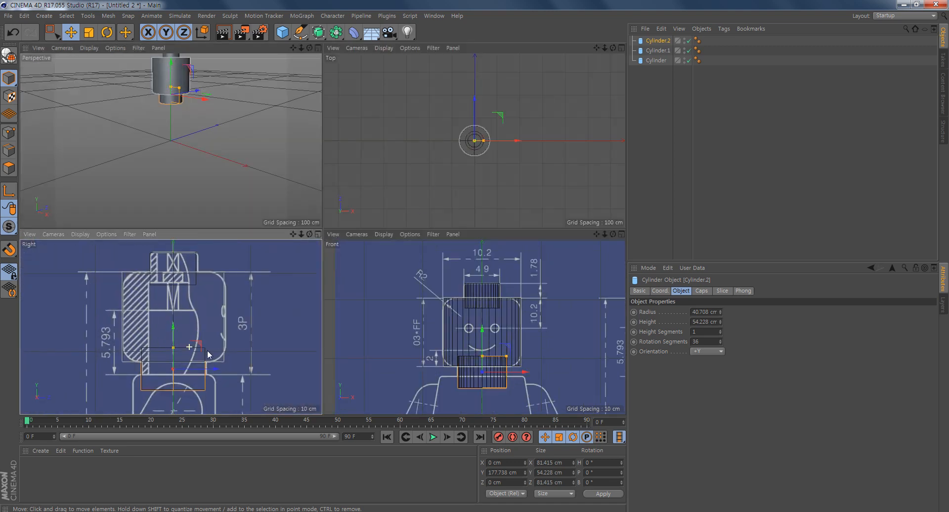
pyautogui.click(81, 234)
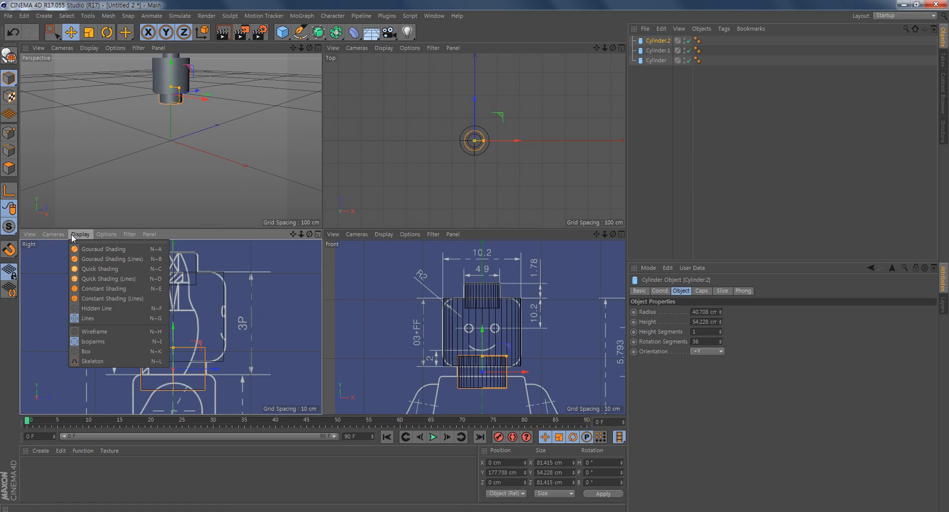
pyautogui.click(97, 334)
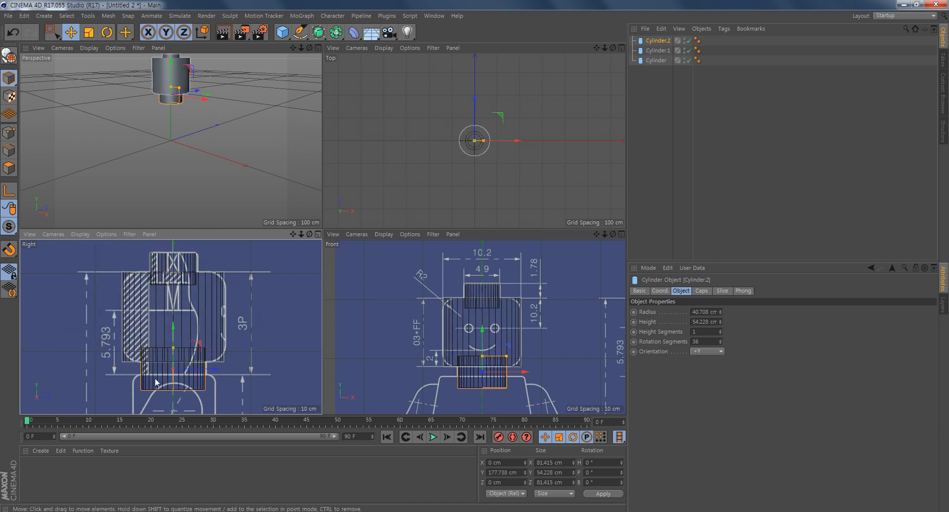
# Set the Perspective view to Gouraud Shading (Lines) and frame the three cylinders closely
pyautogui.press('h')
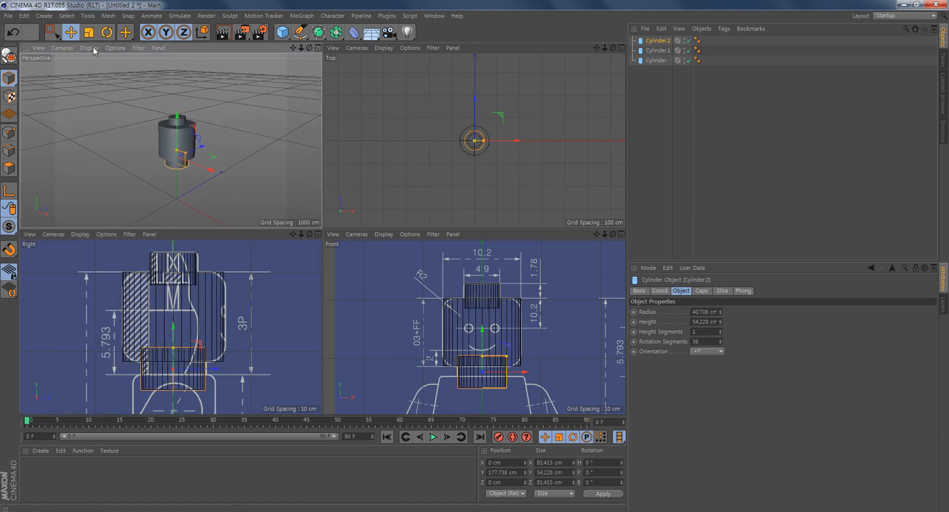
pyautogui.click(92, 48)
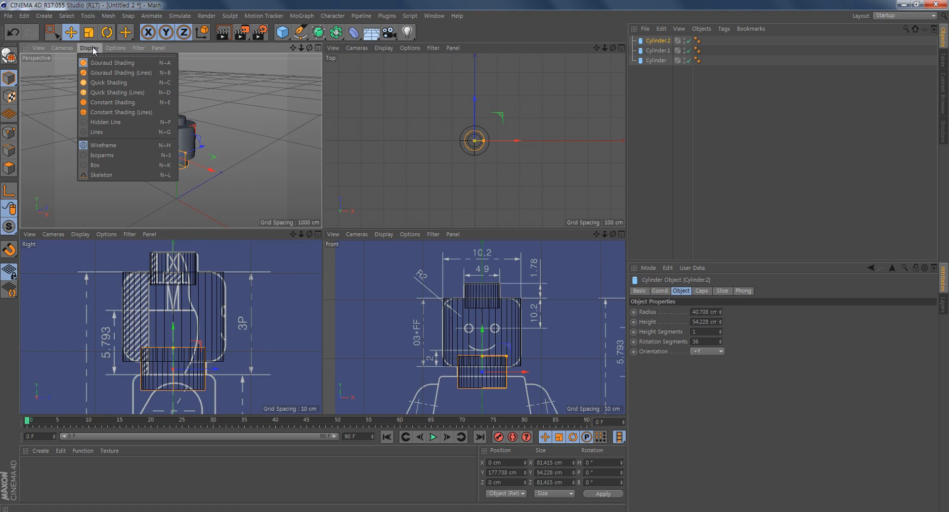
pyautogui.click(135, 74)
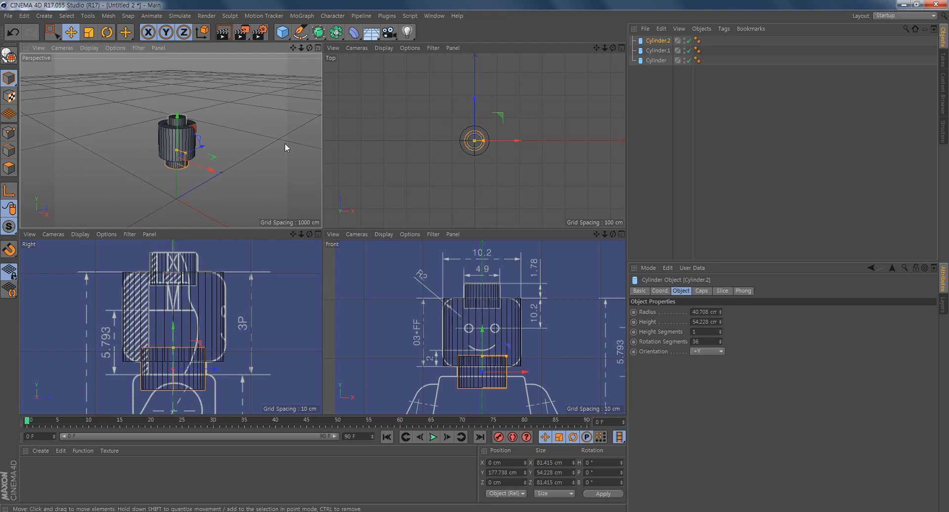
pyautogui.scroll(5, 233, 164)
pyautogui.keyDown('alt'); pyautogui.moveTo(242, 168); pyautogui.dragTo(242, 140); pyautogui.keyUp('alt')
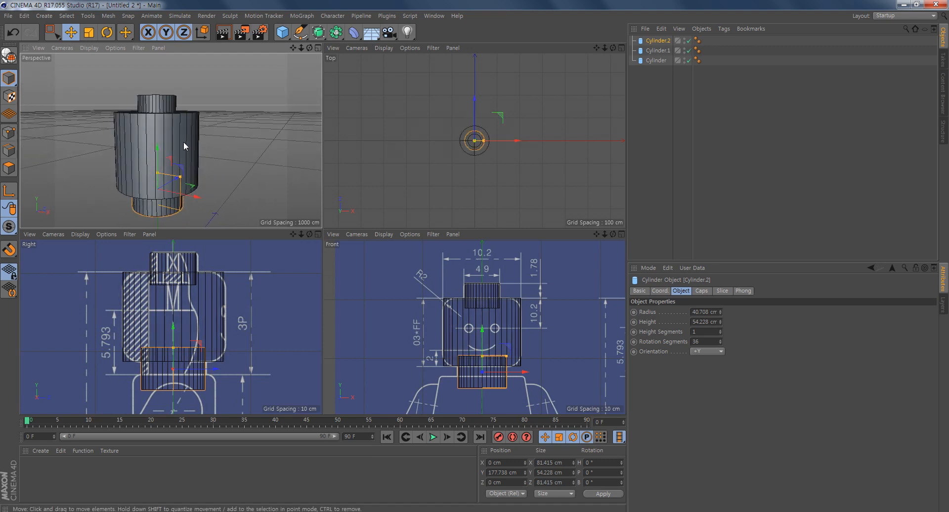
pyautogui.keyDown('alt'); pyautogui.moveTo(186, 143); pyautogui.dragTo(195, 123, button='middle'); pyautogui.keyUp('alt')
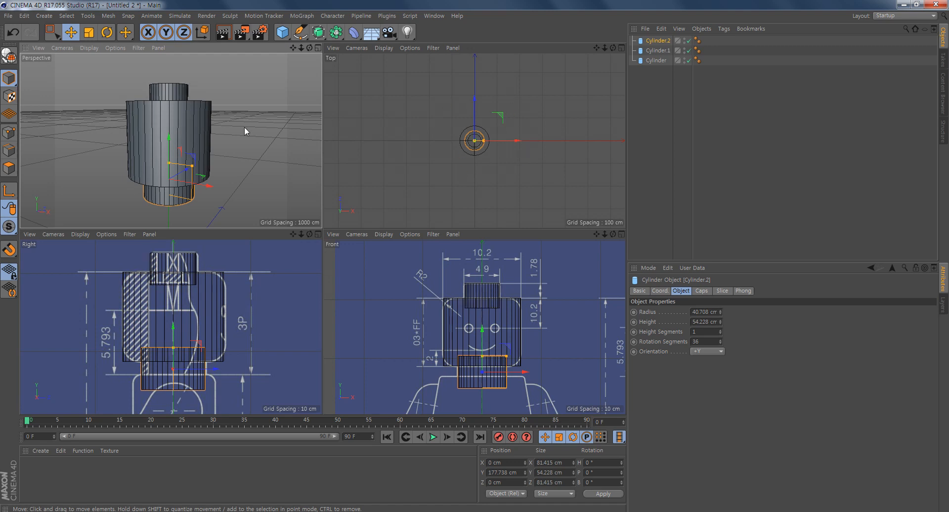
# Enable a cap fillet on the head cylinder with 5 segments and a 20 cm radius
pyautogui.click(657, 50)
pyautogui.click(651, 60)
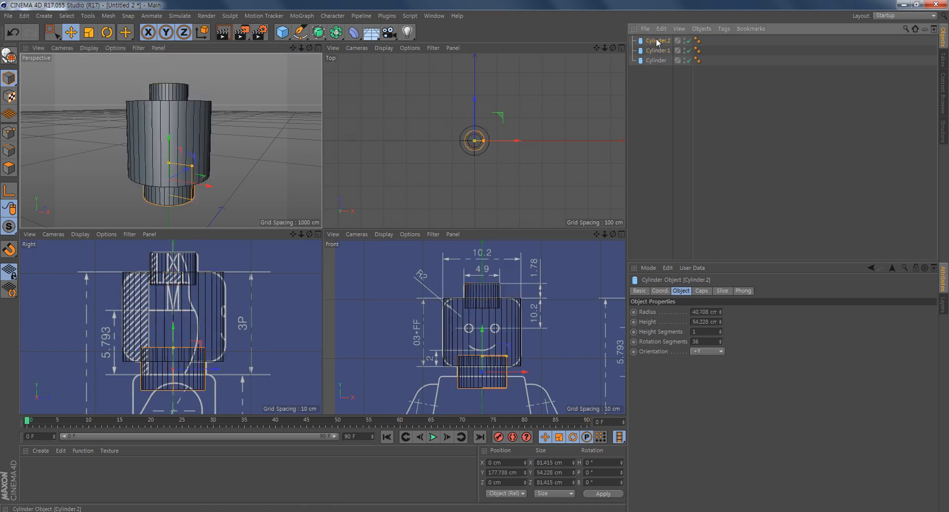
pyautogui.middleClick(482, 309)
pyautogui.scroll(3, 301, 224)
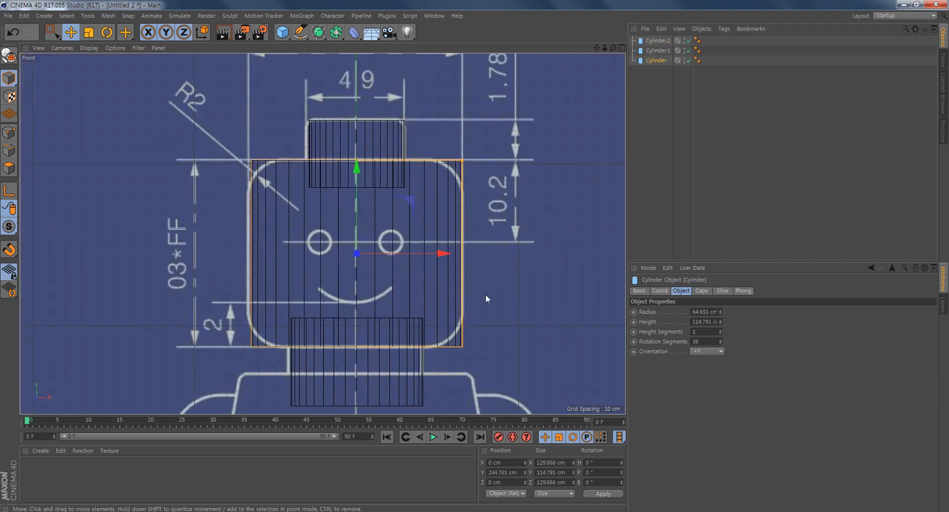
pyautogui.click(702, 291)
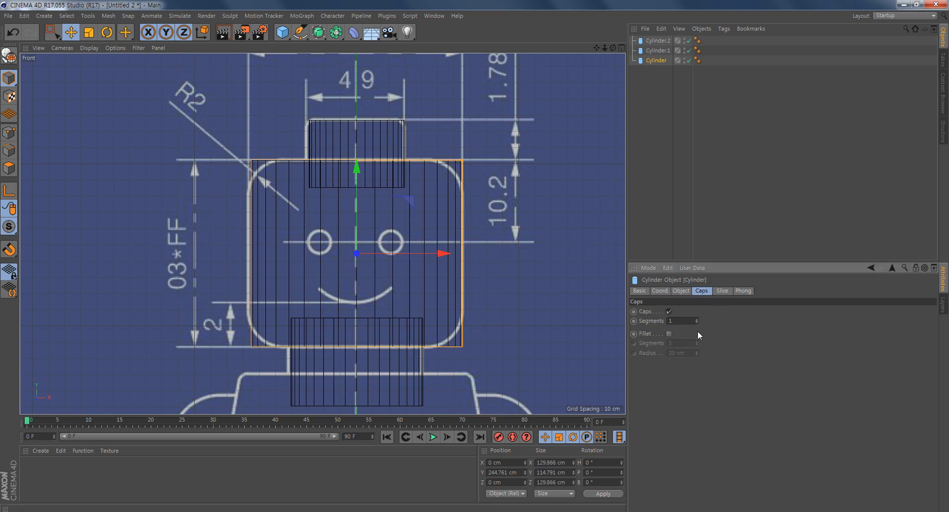
pyautogui.click(669, 333)
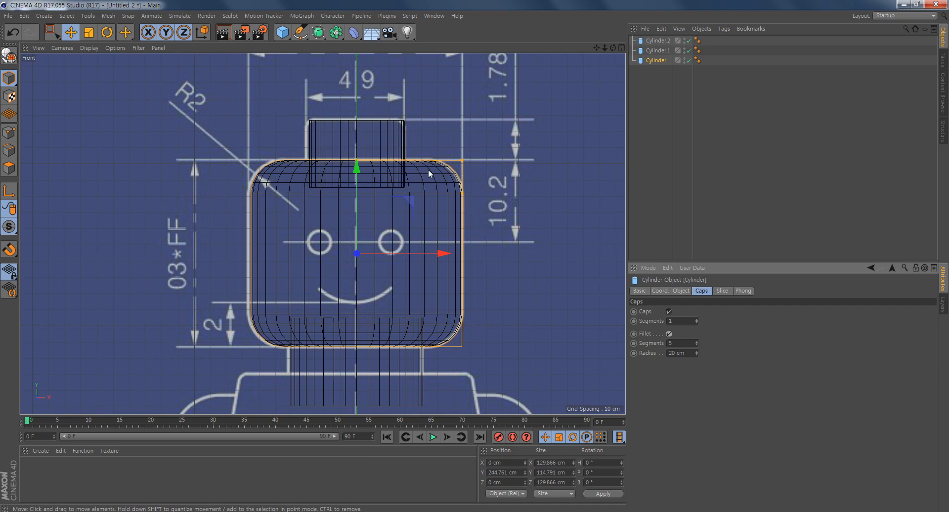
# Enable a cap fillet on the stud cylinder and reduce its radius to match the blueprint's small rounded corner
pyautogui.keyDown('alt'); pyautogui.moveTo(453, 274); pyautogui.dragTo(450, 309, button='middle'); pyautogui.keyUp('alt')
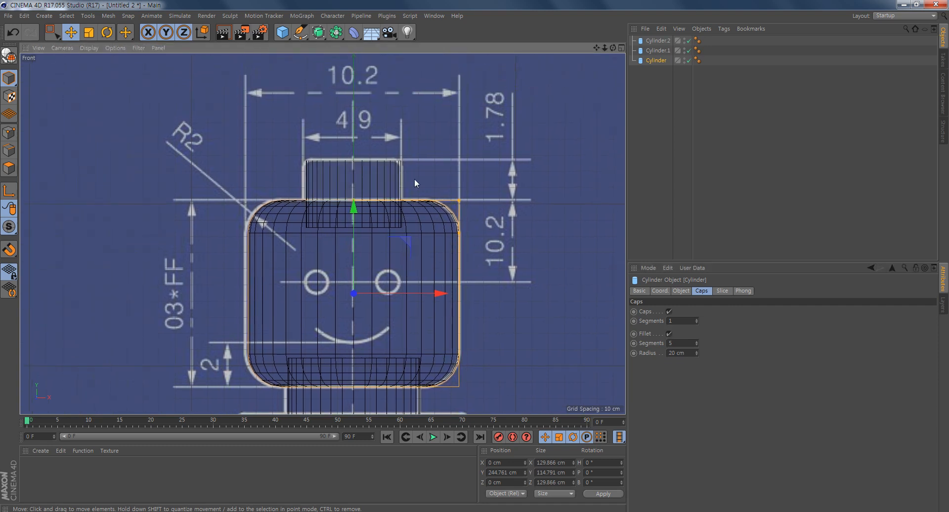
pyautogui.click(659, 51)
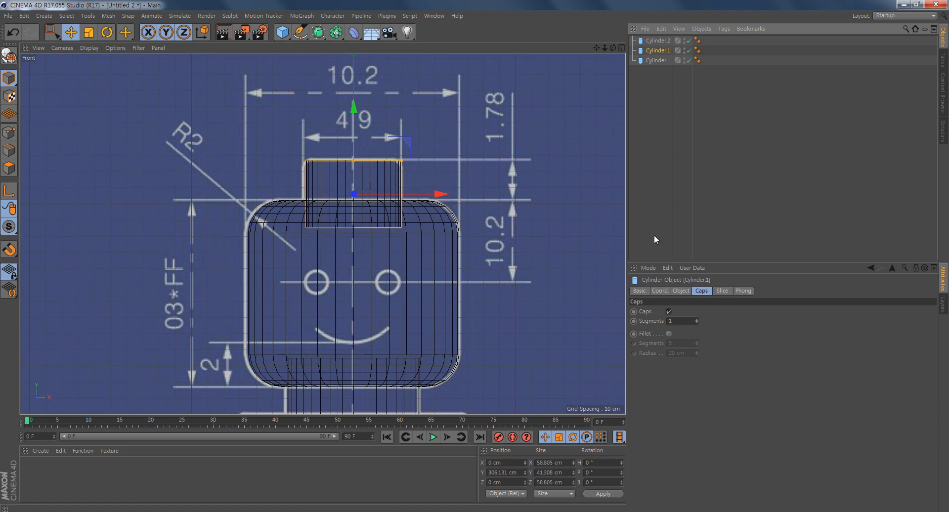
pyautogui.click(668, 334)
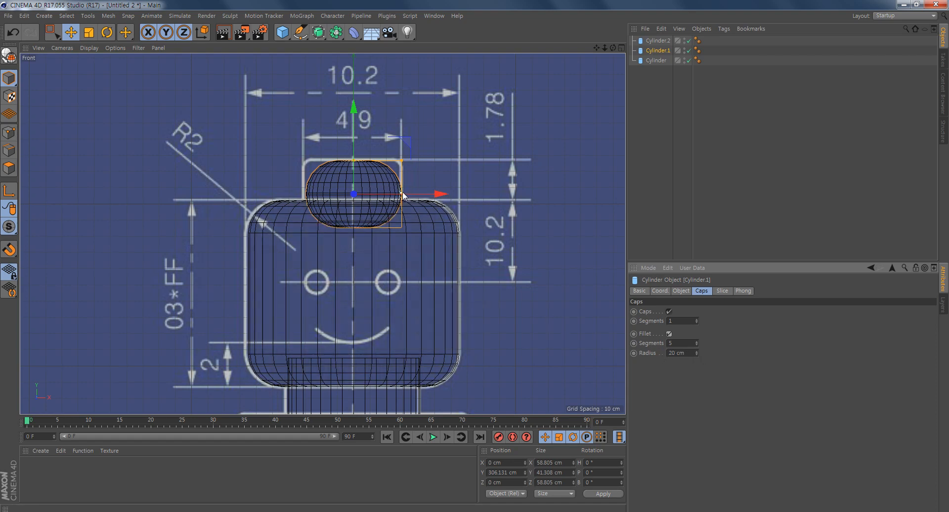
pyautogui.scroll(10, 426, 191)
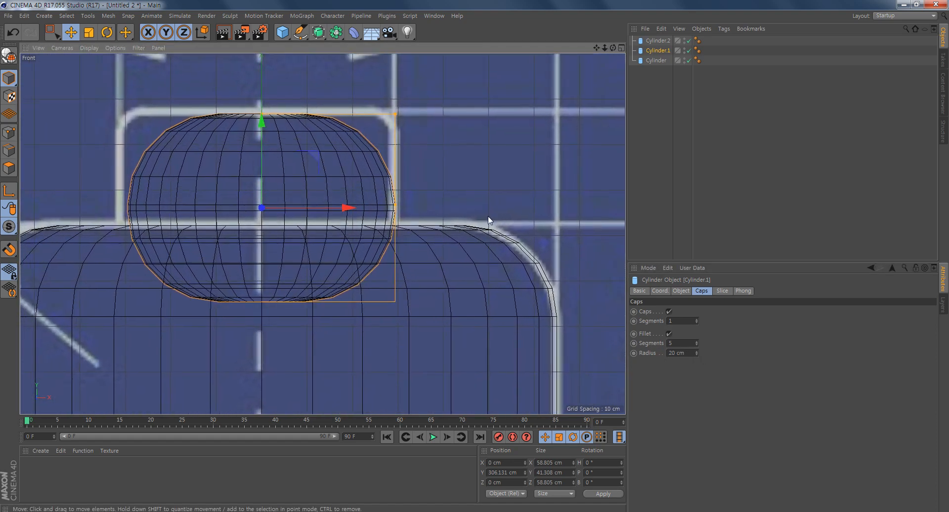
pyautogui.keyDown('alt'); pyautogui.moveTo(428, 202); pyautogui.dragTo(474, 230, button='middle'); pyautogui.keyUp('alt')
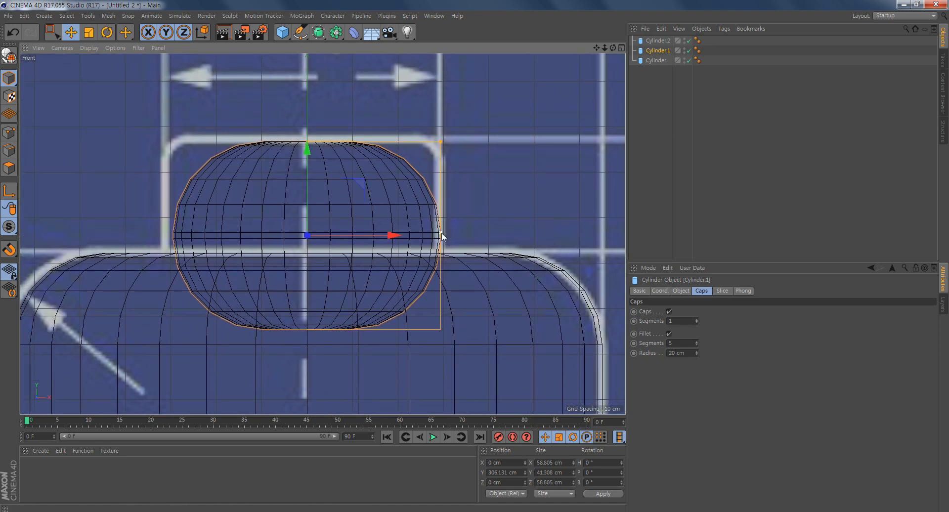
pyautogui.moveTo(441, 236); pyautogui.dragTo(439, 164)
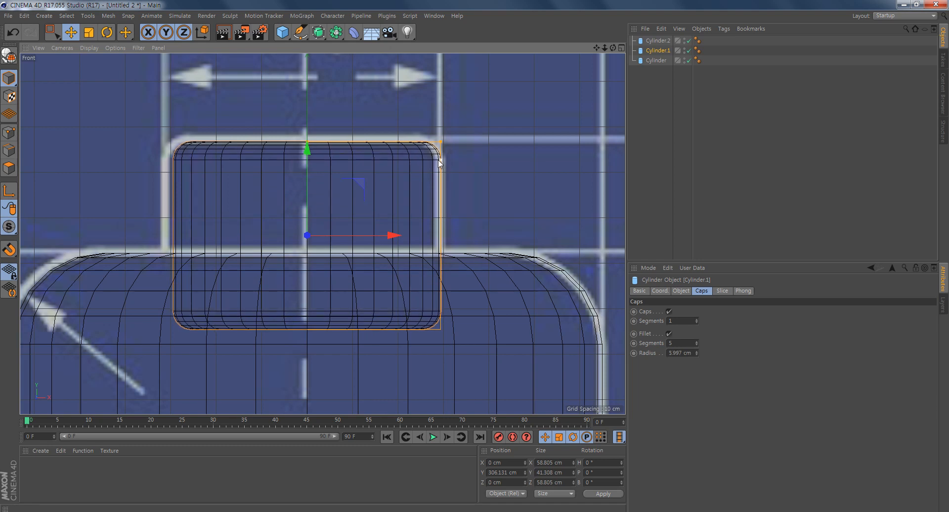
# Fine-tune the stud's fillet radius to about 3.78 cm while using 1 fillet segment, and return the segments to 5
pyautogui.doubleClick(685, 342)
pyautogui.write('1')
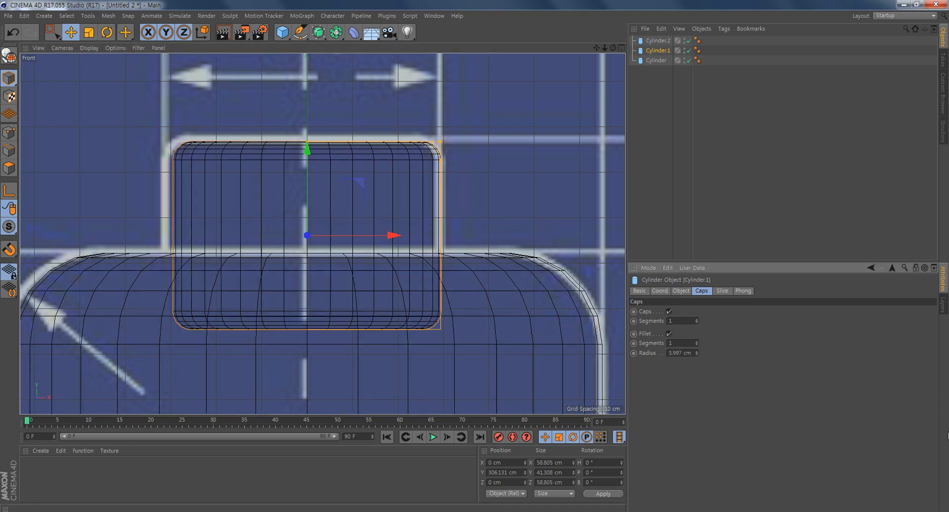
pyautogui.press('Return')
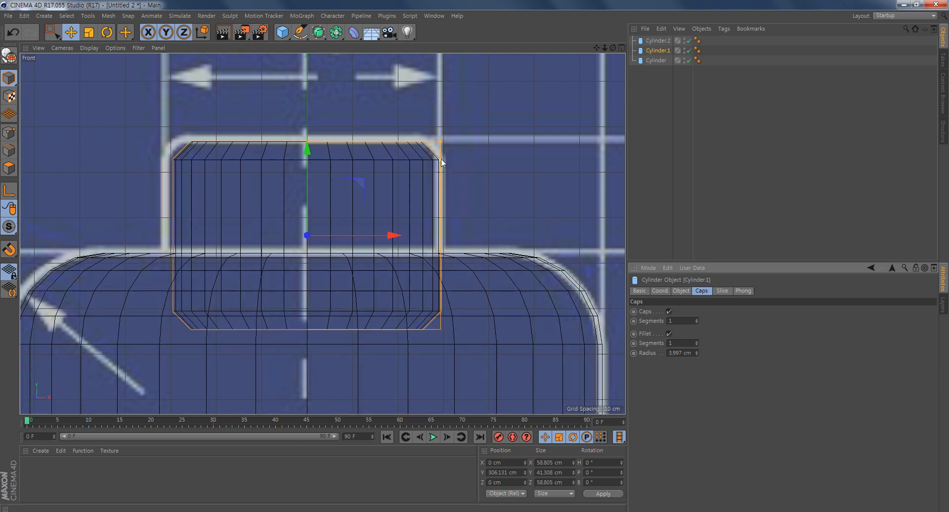
pyautogui.moveTo(441, 163); pyautogui.dragTo(441, 159)
pyautogui.moveTo(684, 343); pyautogui.dragTo(629, 337)
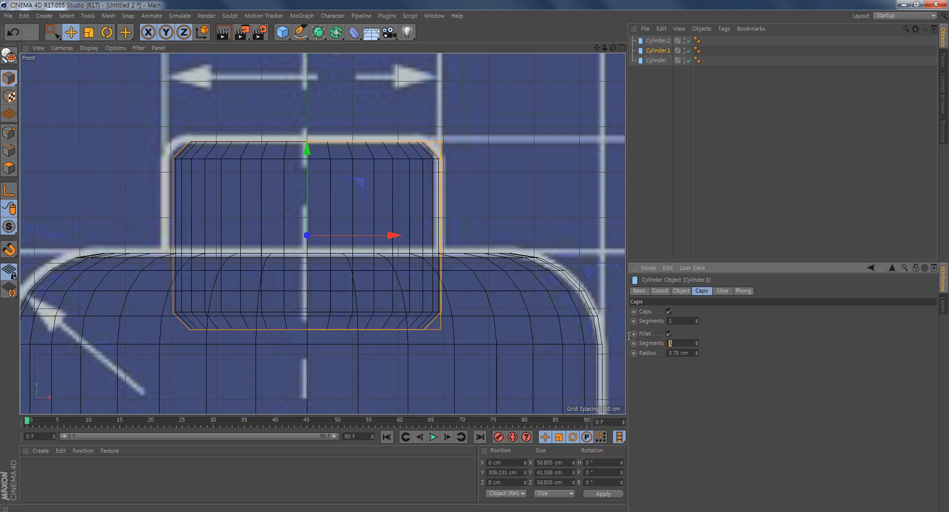
pyautogui.press('Return')
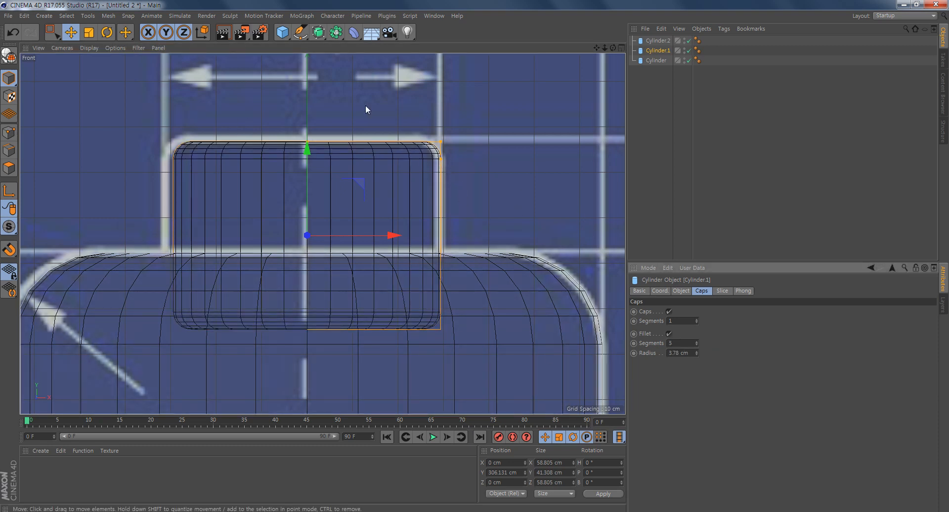
# Examine how the neck cylinder fits between the head and the torso on the blueprint
pyautogui.keyDown('alt'); pyautogui.moveTo(406, 329); pyautogui.dragTo(349, 334, button='right'); pyautogui.keyUp('alt')
pyautogui.keyDown('alt'); pyautogui.moveTo(475, 361); pyautogui.dragTo(482, 188, button='middle'); pyautogui.keyUp('alt')
pyautogui.keyDown('alt'); pyautogui.moveTo(452, 355); pyautogui.dragTo(444, 221, button='middle'); pyautogui.keyUp('alt')
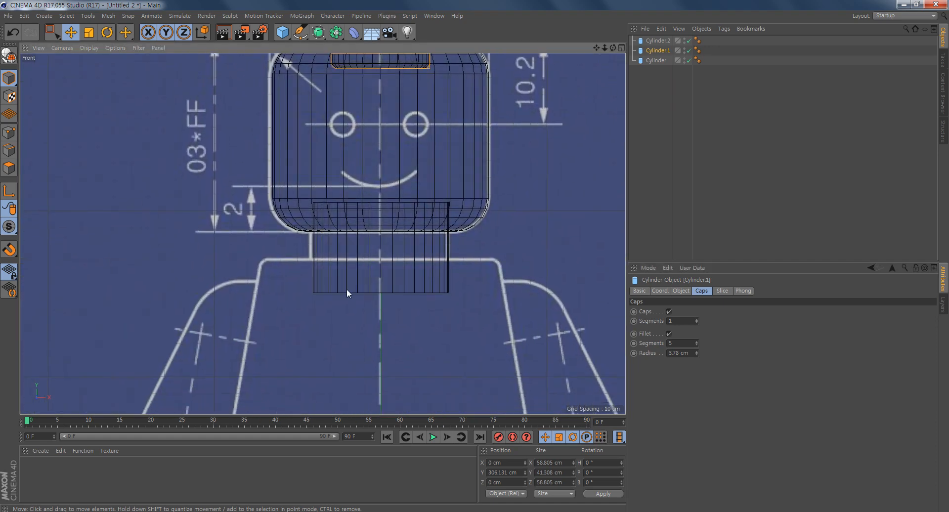
pyautogui.scroll(4, 349, 292)
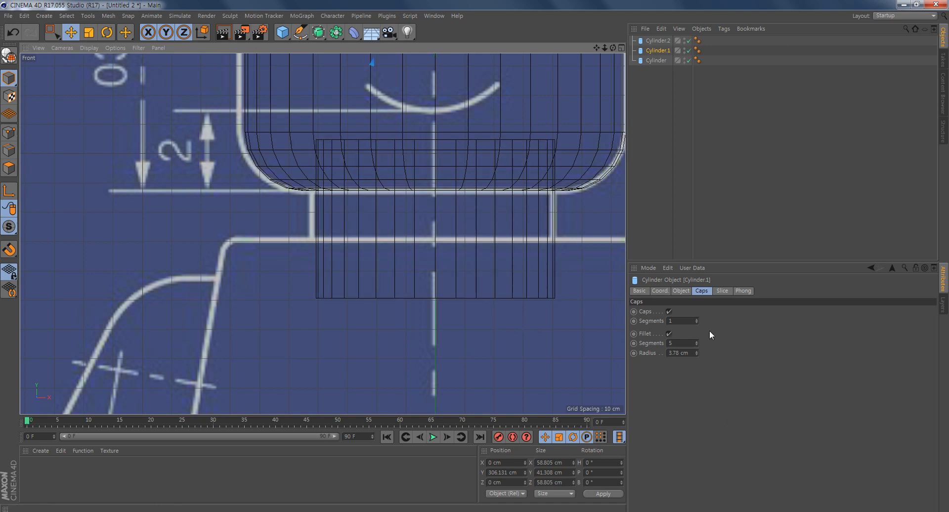
pyautogui.scroll(-10, 420, 225)
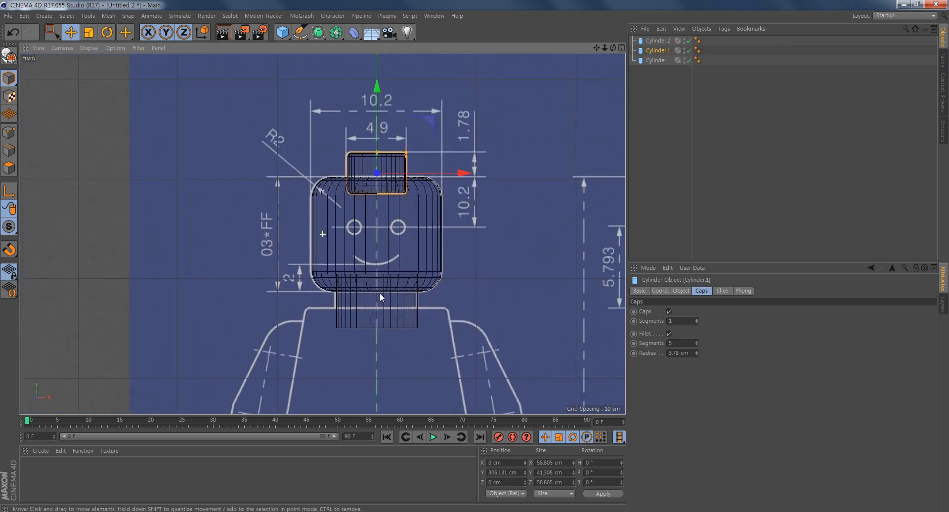
pyautogui.scroll(5, 391, 292)
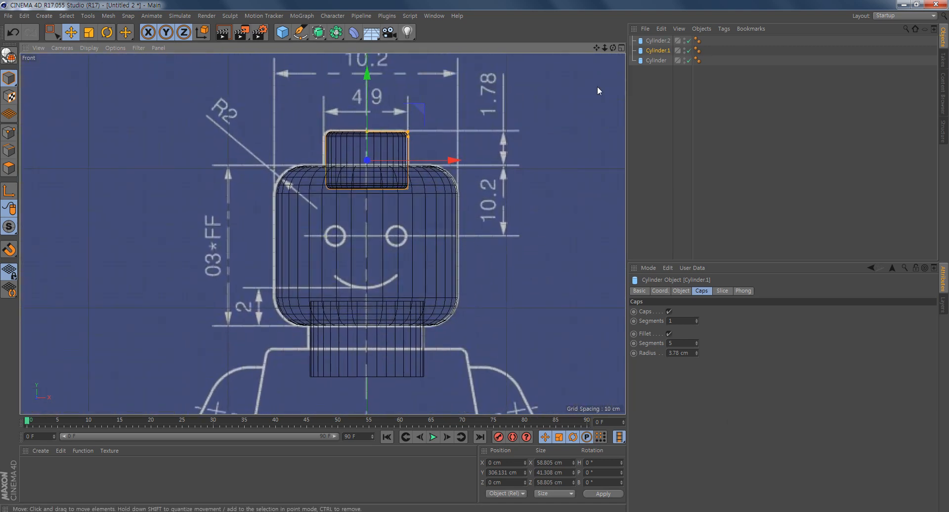
# Select the neck, stud and head cylinders in turn to identify each one, and clear the selection
pyautogui.click(653, 43)
pyautogui.click(660, 51)
pyautogui.click(661, 62)
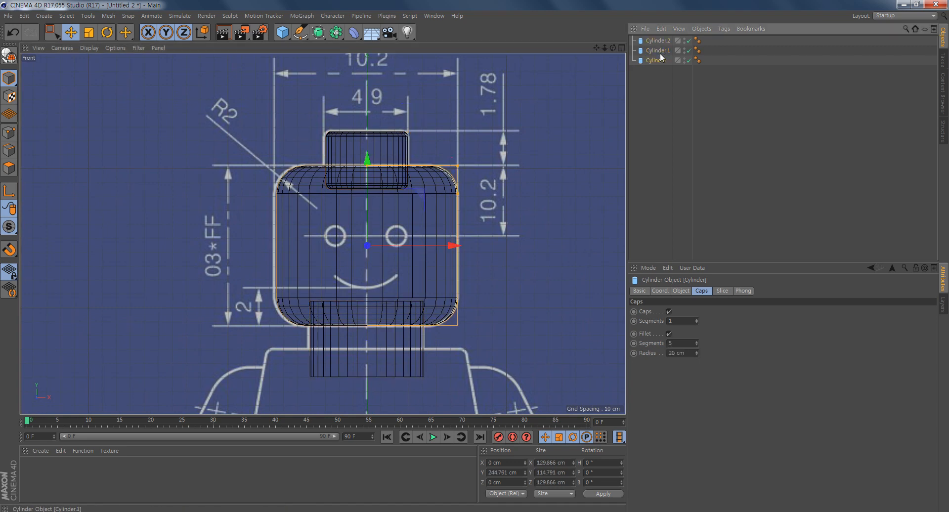
pyautogui.click(662, 53)
pyautogui.click(661, 44)
pyautogui.click(662, 51)
pyautogui.click(659, 63)
pyautogui.click(662, 41)
pyautogui.click(665, 51)
pyautogui.click(662, 41)
pyautogui.click(325, 58)
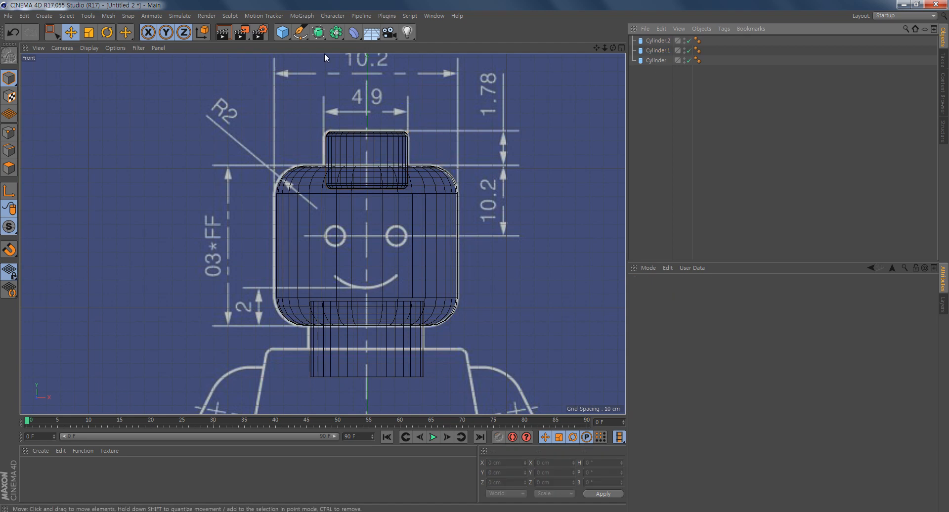
# Add a Boole object and place the stud and head cylinders inside it, with the stud first
pyautogui.click(336, 32)
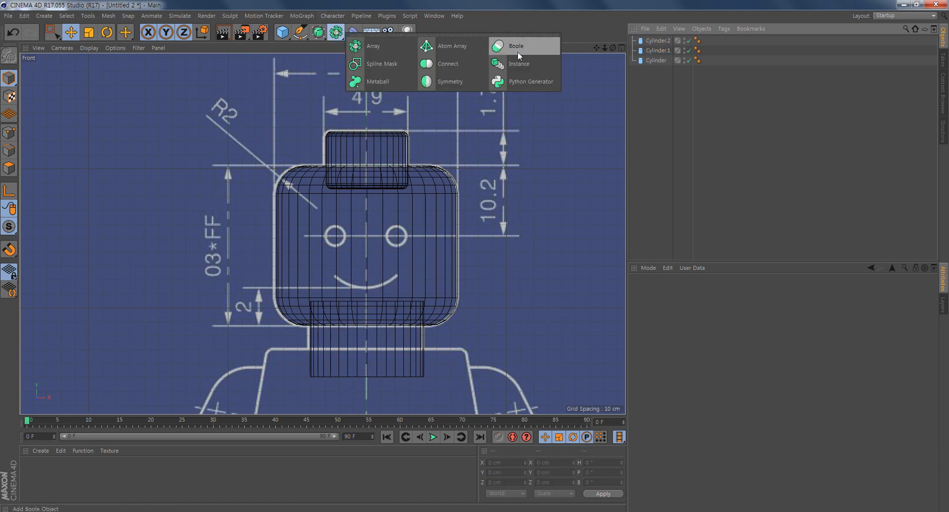
pyautogui.click(521, 49)
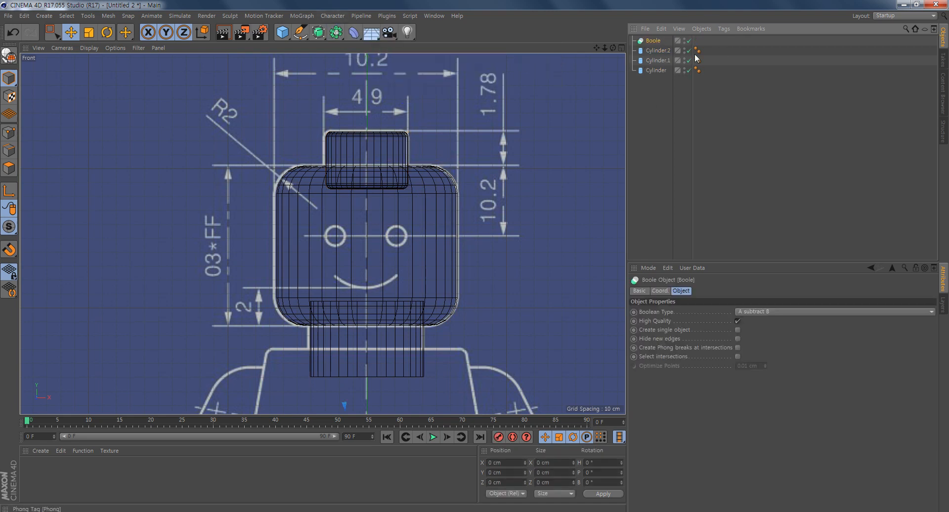
pyautogui.keyDown('ctrl'); pyautogui.click(657, 60); pyautogui.keyUp('ctrl')
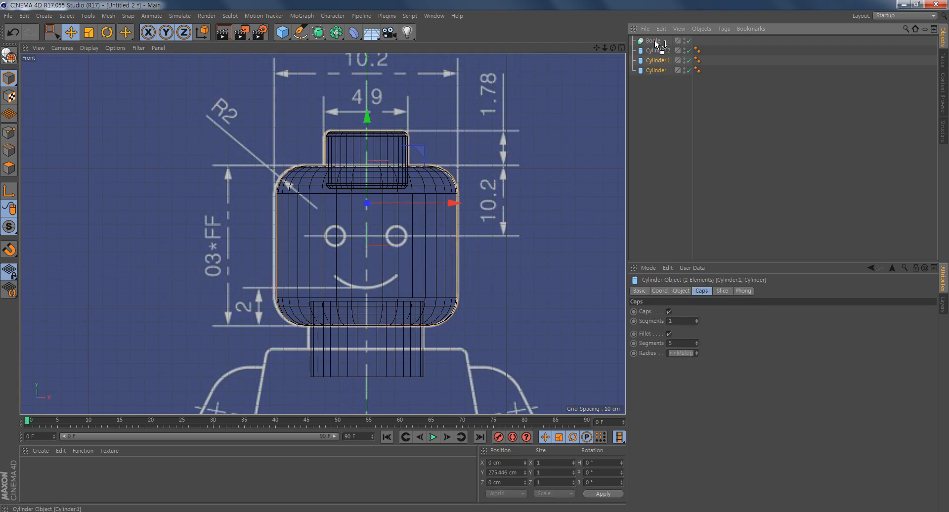
pyautogui.moveTo(656, 44); pyautogui.dragTo(656, 41)
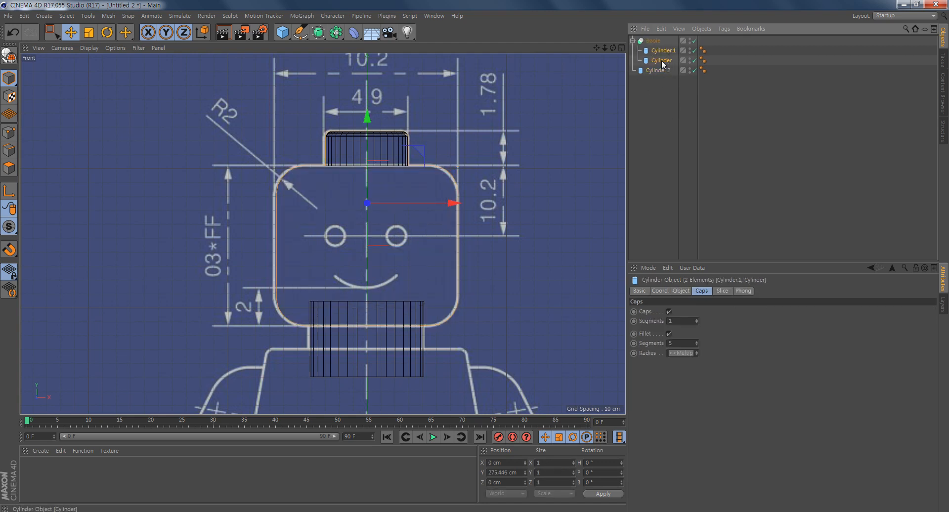
# Check which cylinders the Boole combines and set its boolean type to A union B
pyautogui.click(653, 40)
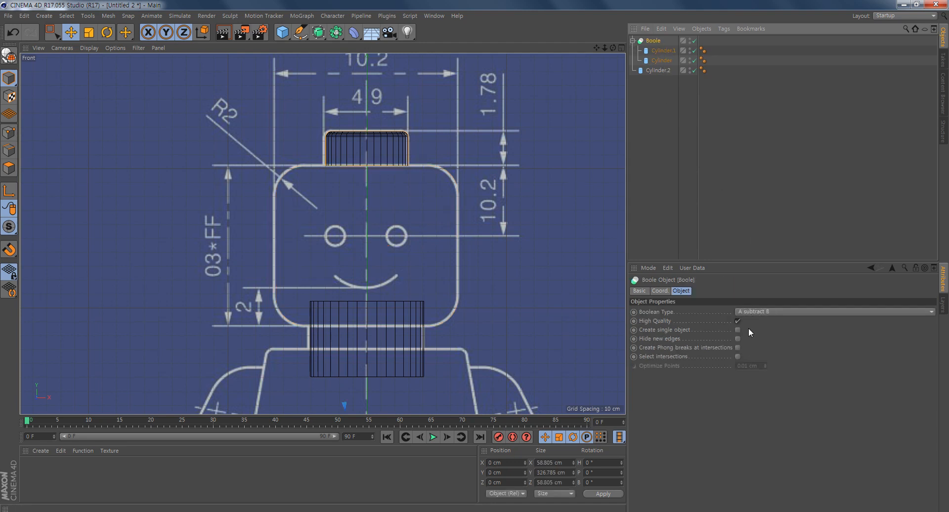
pyautogui.click(667, 51)
pyautogui.click(666, 60)
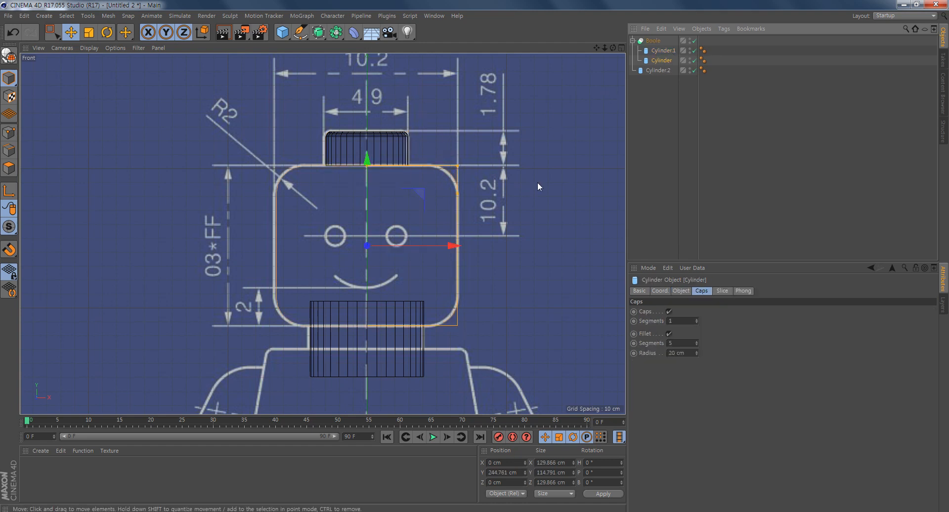
pyautogui.click(667, 51)
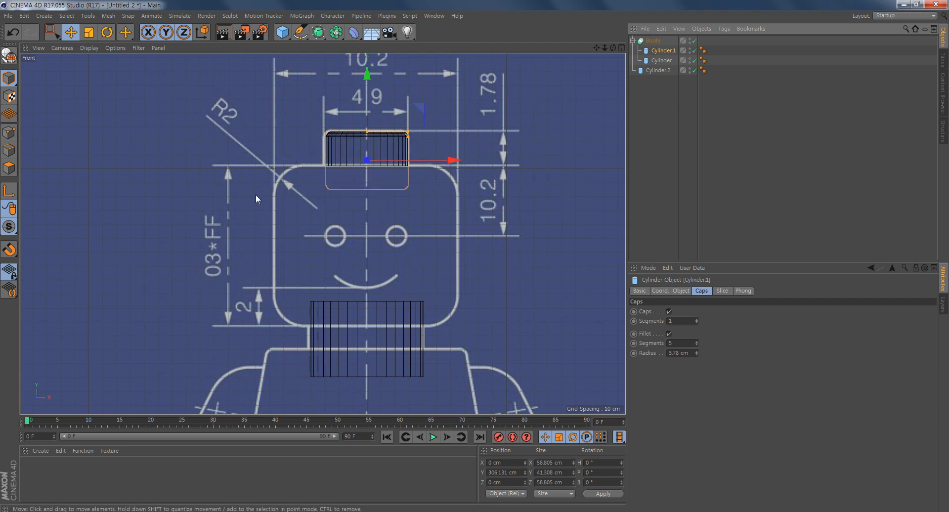
pyautogui.click(651, 42)
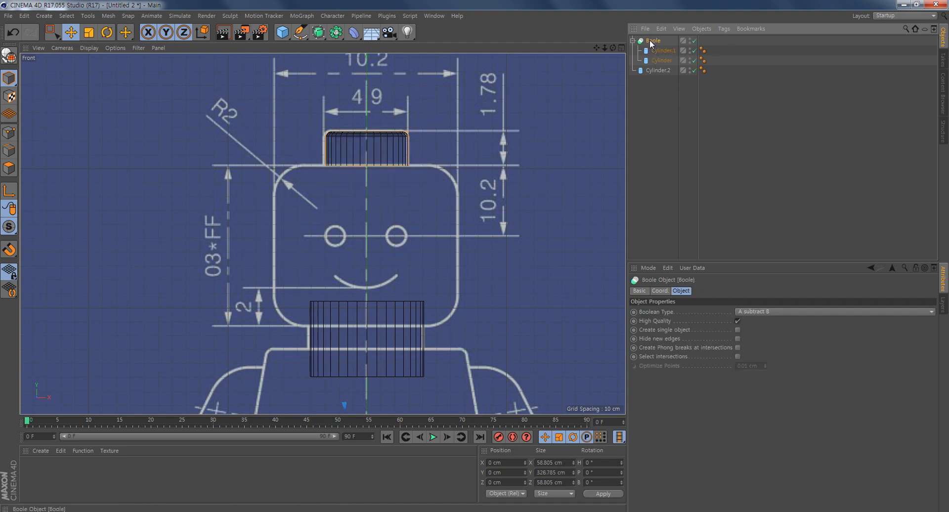
pyautogui.click(878, 311)
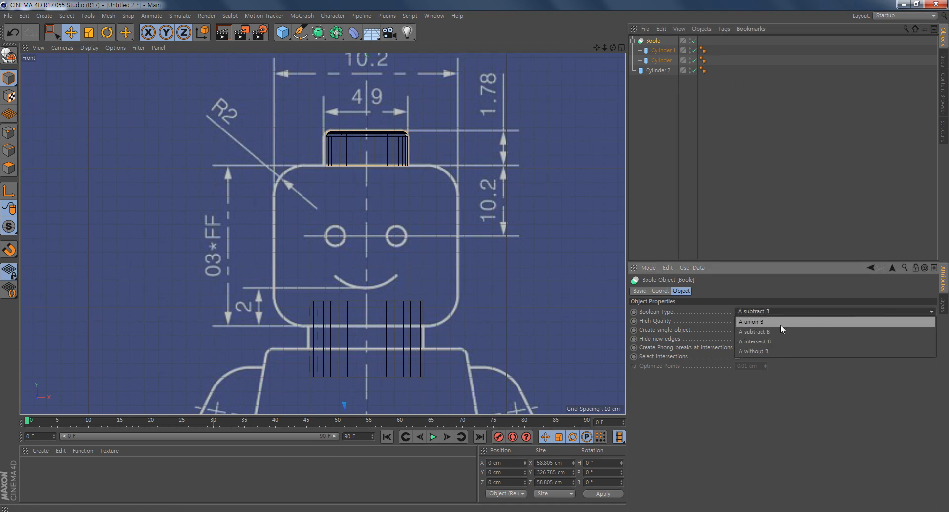
pyautogui.click(746, 323)
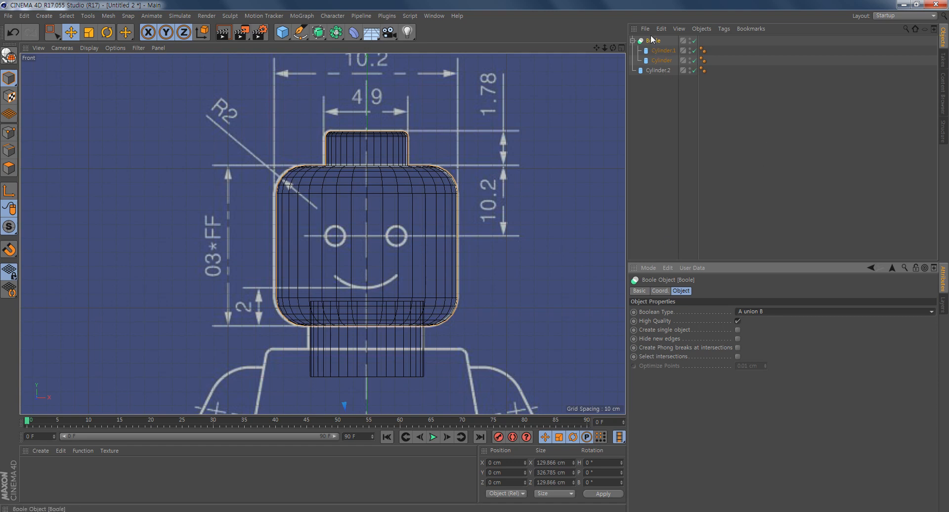
# Add a second Boole object and place the head-and-stud Boole and the neck cylinder inside it
pyautogui.click(633, 41)
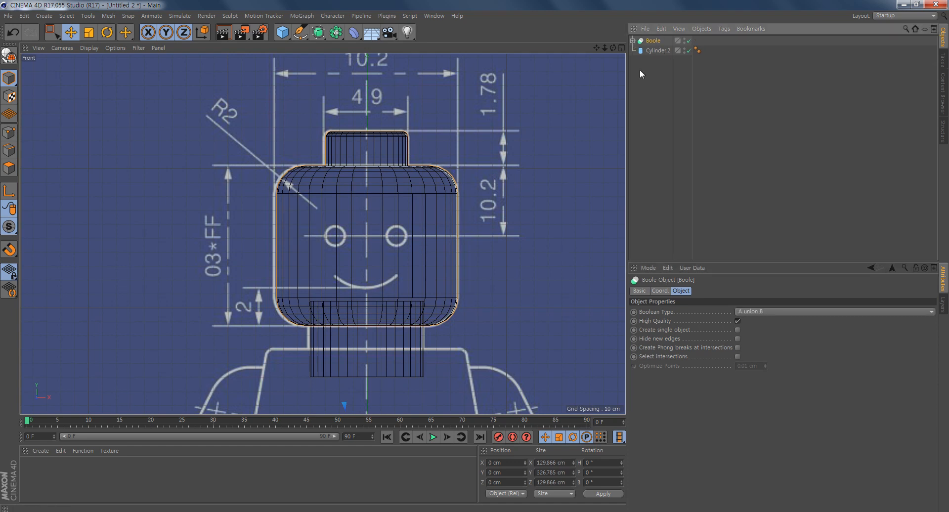
pyautogui.click(336, 32)
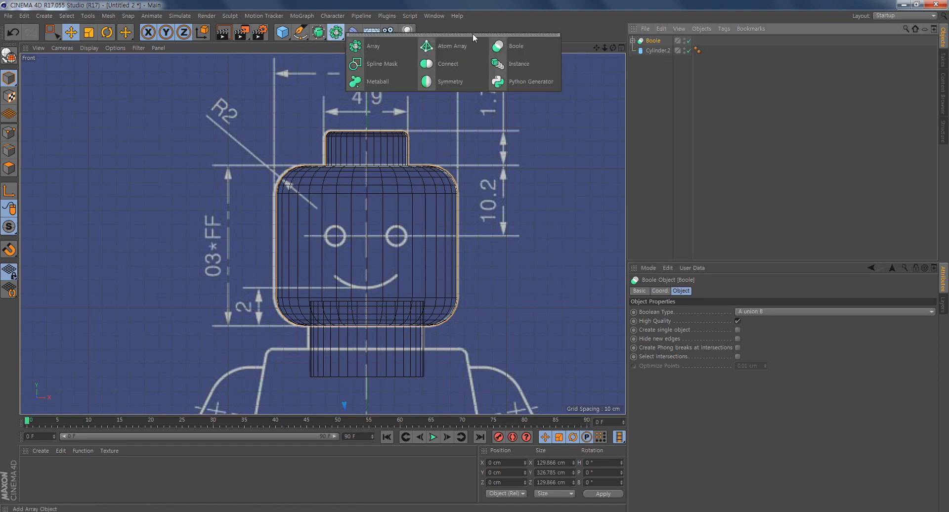
pyautogui.click(512, 48)
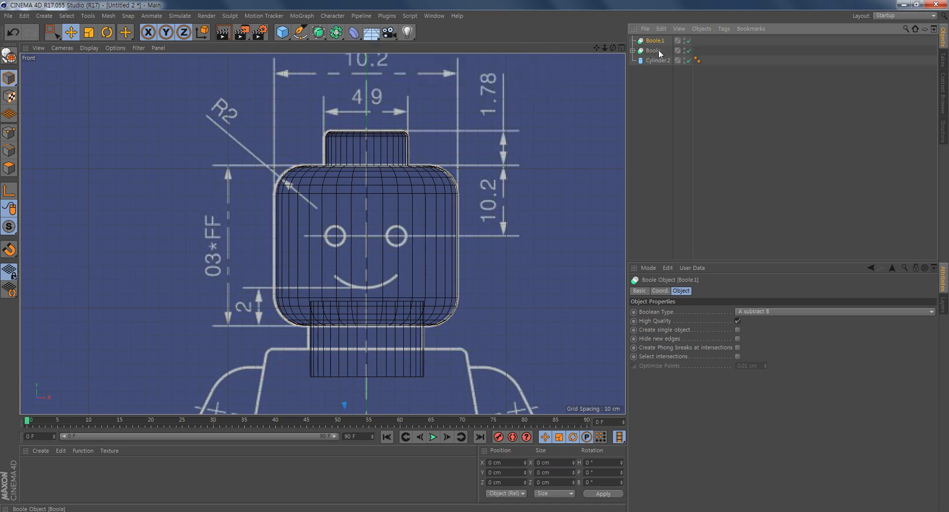
pyautogui.click(655, 51)
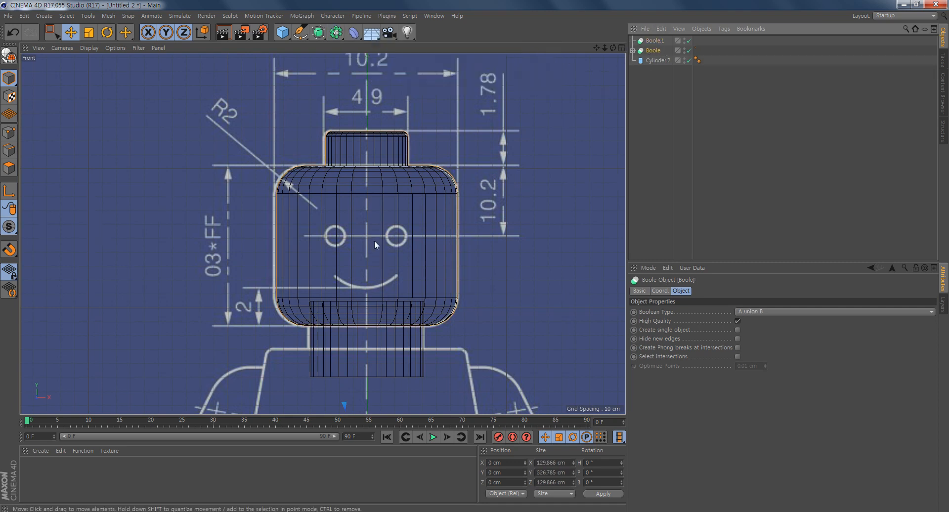
pyautogui.keyDown('ctrl'); pyautogui.click(664, 61); pyautogui.keyUp('ctrl')
pyautogui.moveTo(654, 55); pyautogui.dragTo(658, 39)
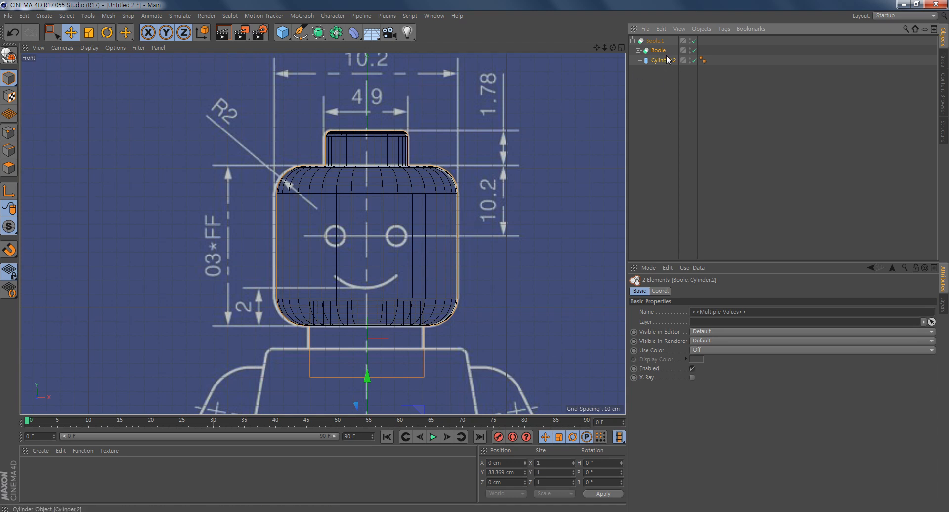
# Set the outer Boole's boolean type to A union B to join the neck to the head
pyautogui.click(655, 40)
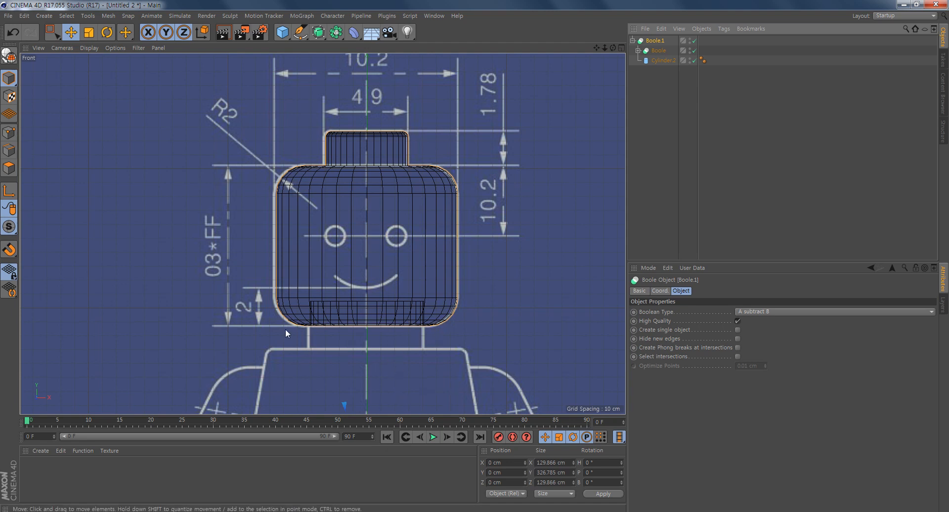
pyautogui.click(776, 312)
pyautogui.click(779, 320)
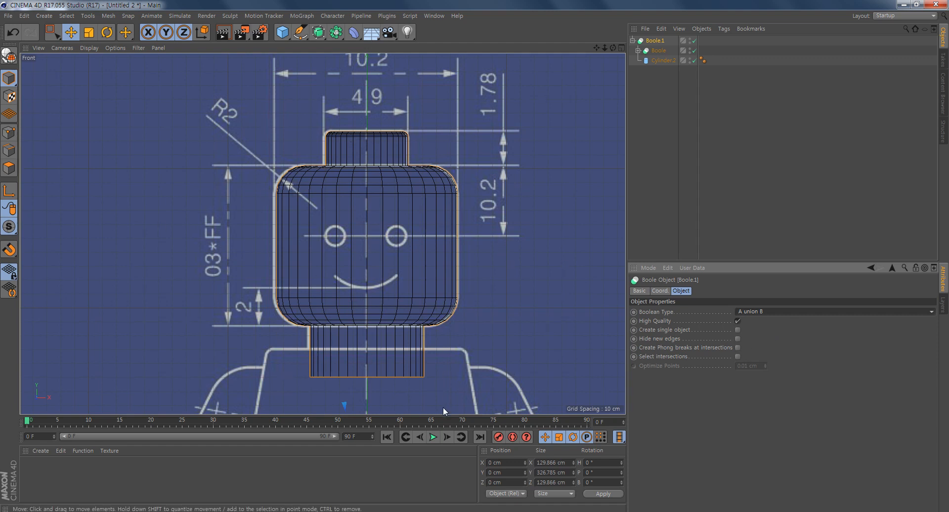
# Try shifting the neck cylinder about 1.28 cm along X within the Boole, and undo the move
pyautogui.scroll(5, 408, 226)
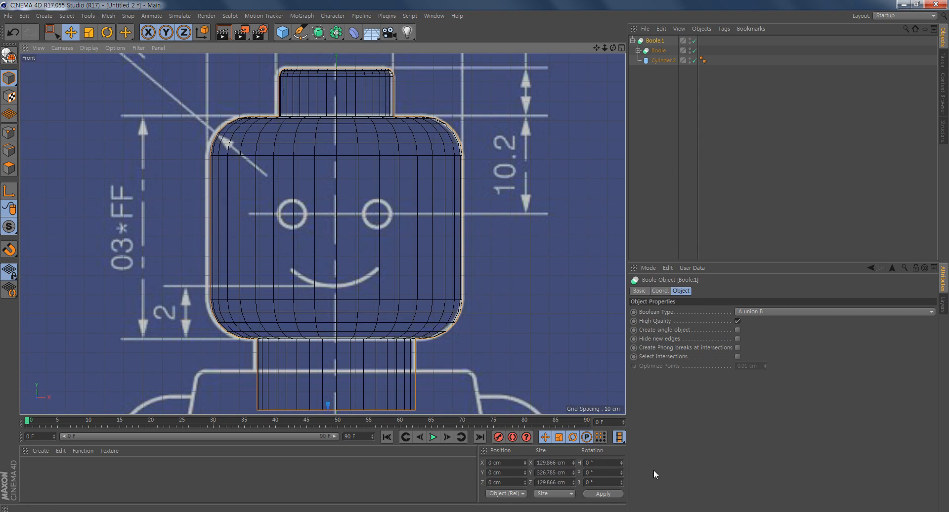
pyautogui.click(659, 51)
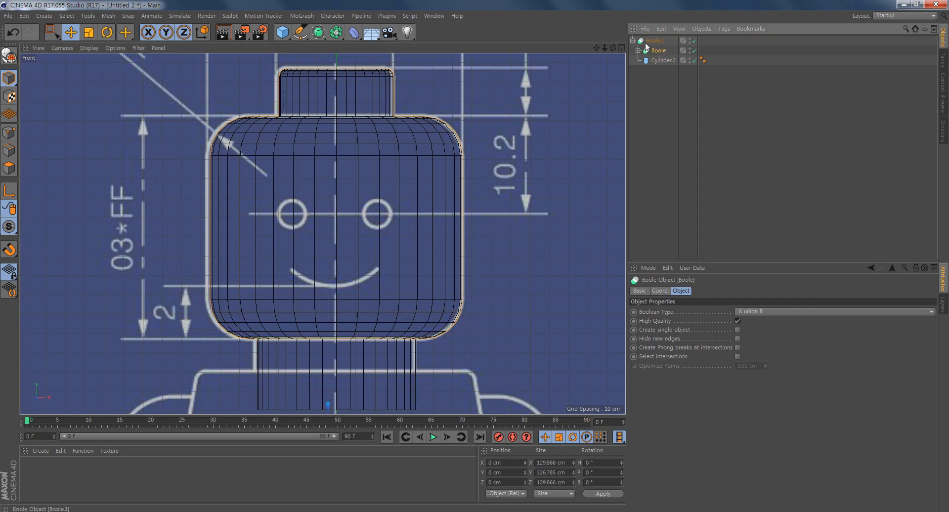
pyautogui.click(664, 59)
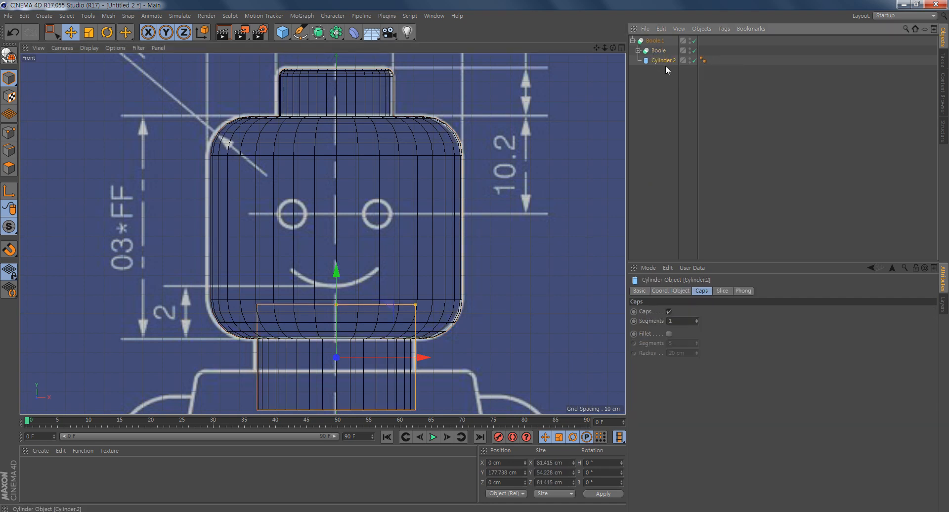
pyautogui.keyDown('alt'); pyautogui.moveTo(484, 356); pyautogui.dragTo(481, 294, button='middle'); pyautogui.keyUp('alt')
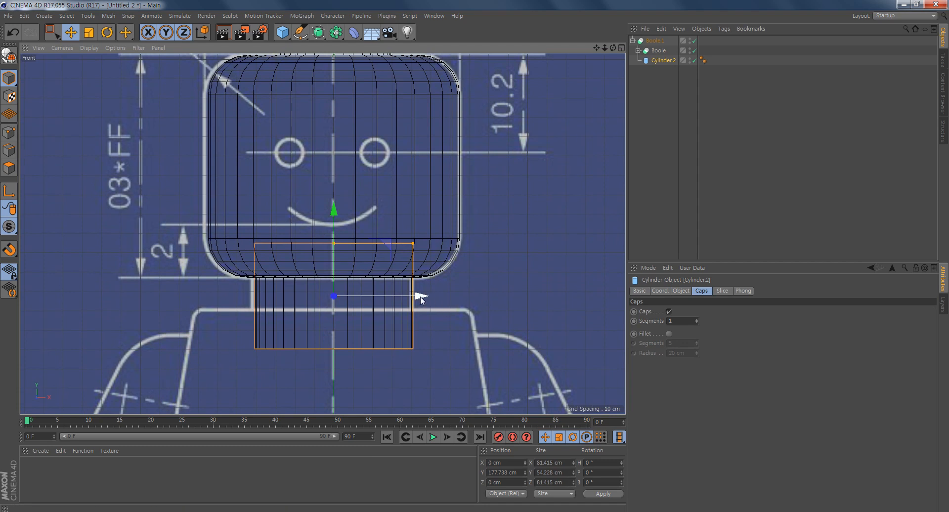
pyautogui.moveTo(420, 298); pyautogui.dragTo(423, 297)
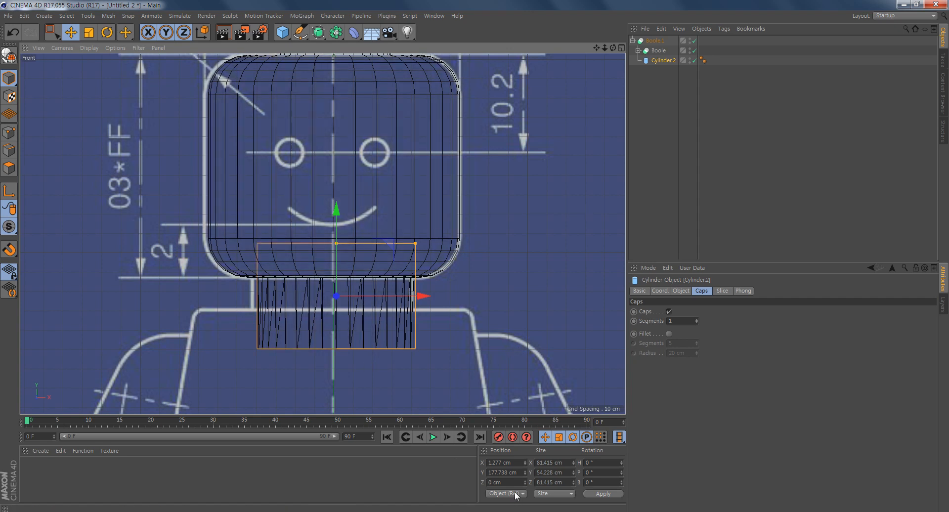
pyautogui.hotkey('ctrl', 'z')
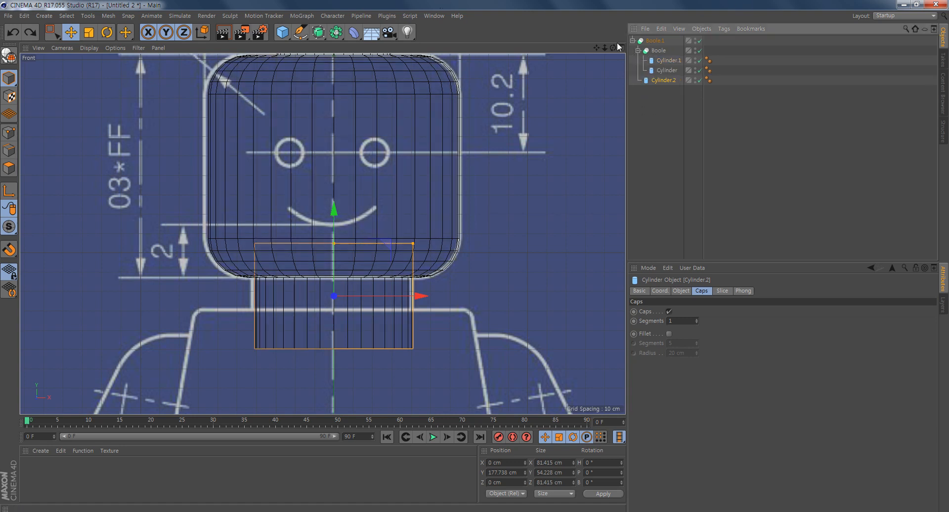
# Select both Booles with all their cylinders and merge them into one polygon object with Connect Objects + Delete
pyautogui.click(633, 40)
pyautogui.click(633, 40)
pyautogui.hotkey('ctrl', 'a')
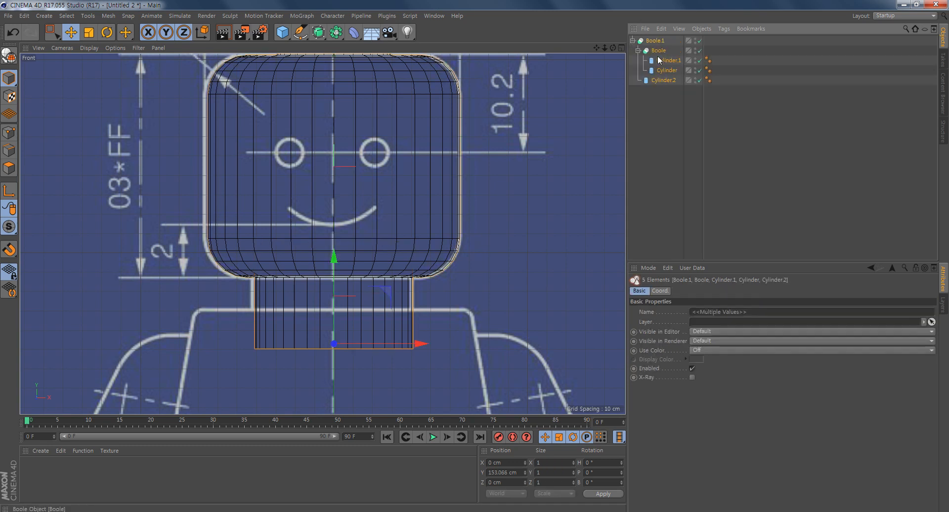
pyautogui.rightClick(659, 44)
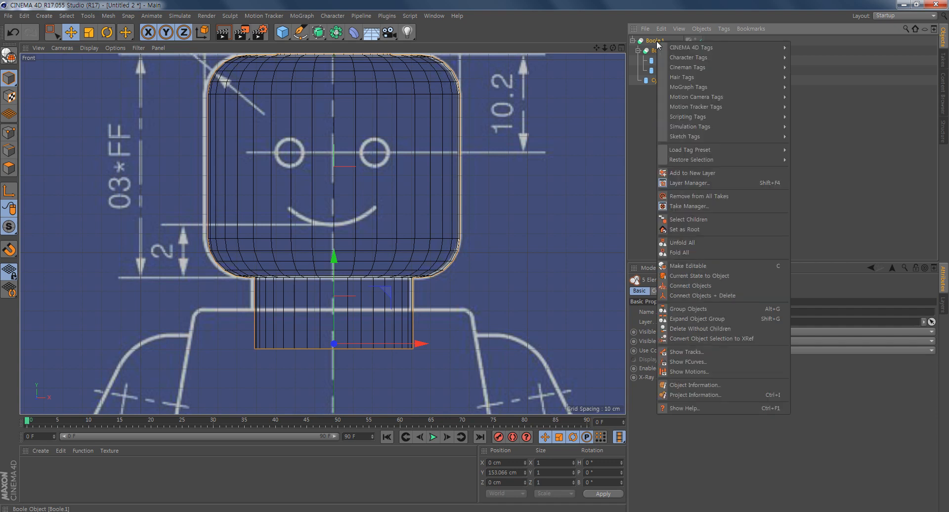
pyautogui.click(695, 295)
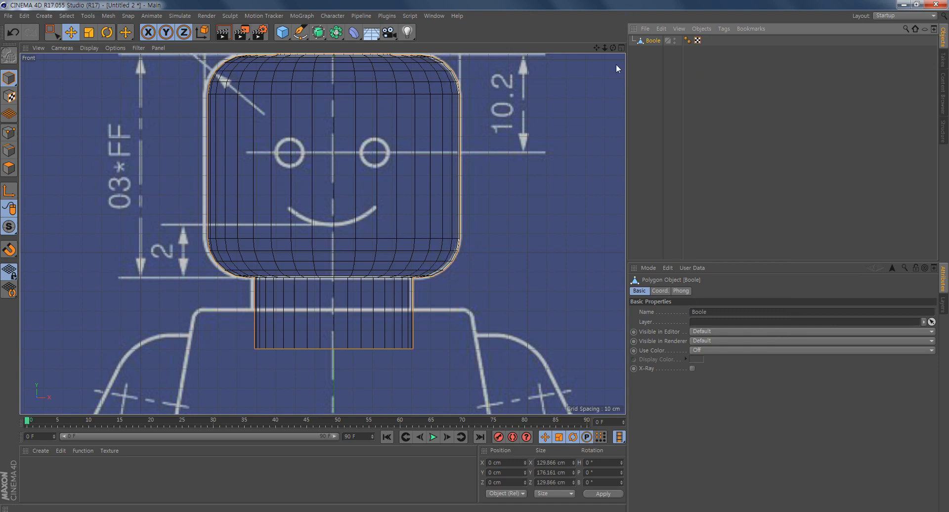
# Rename the merged polygon object as head
pyautogui.keyDown('alt'); pyautogui.moveTo(392, 184); pyautogui.dragTo(396, 265, button='middle'); pyautogui.keyUp('alt')
pyautogui.keyDown('alt'); pyautogui.moveTo(393, 260); pyautogui.dragTo(379, 256, button='right'); pyautogui.keyUp('alt')
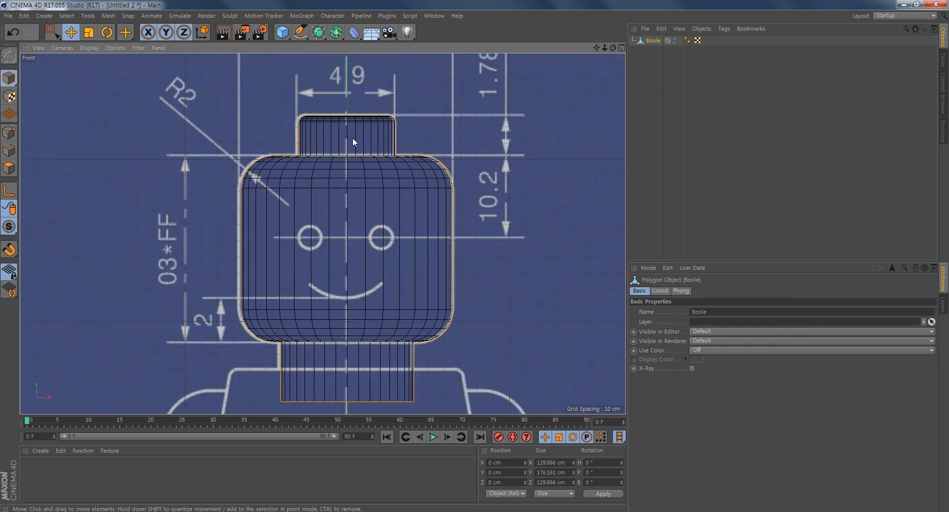
pyautogui.doubleClick(654, 41)
pyautogui.write('head')
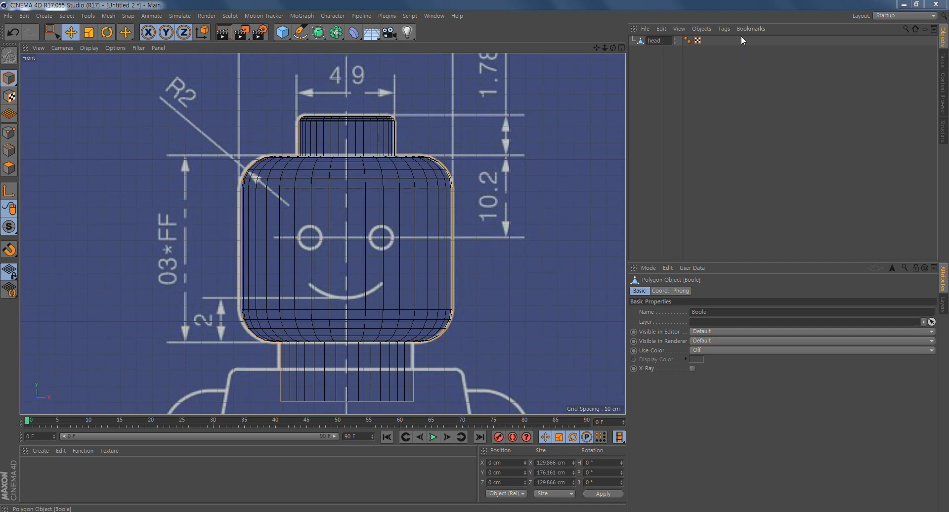
pyautogui.press('Return')
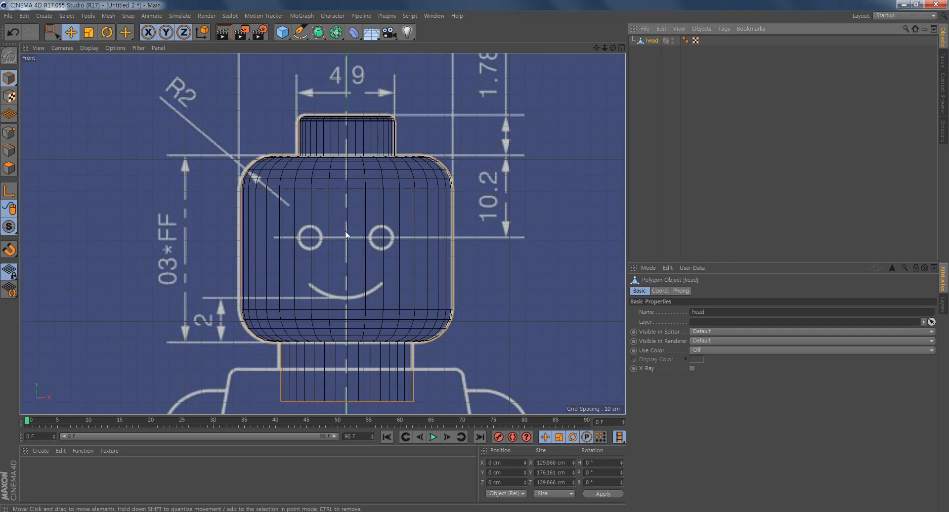
# Add a cube and raise it to about Y 97.49 cm so its base meets the blueprint torso's lower edge
pyautogui.keyDown('alt'); pyautogui.moveTo(422, 280); pyautogui.dragTo(408, 125, button='middle'); pyautogui.keyUp('alt')
pyautogui.keyDown('alt'); pyautogui.moveTo(470, 244); pyautogui.dragTo(343, 262, button='right'); pyautogui.keyUp('alt')
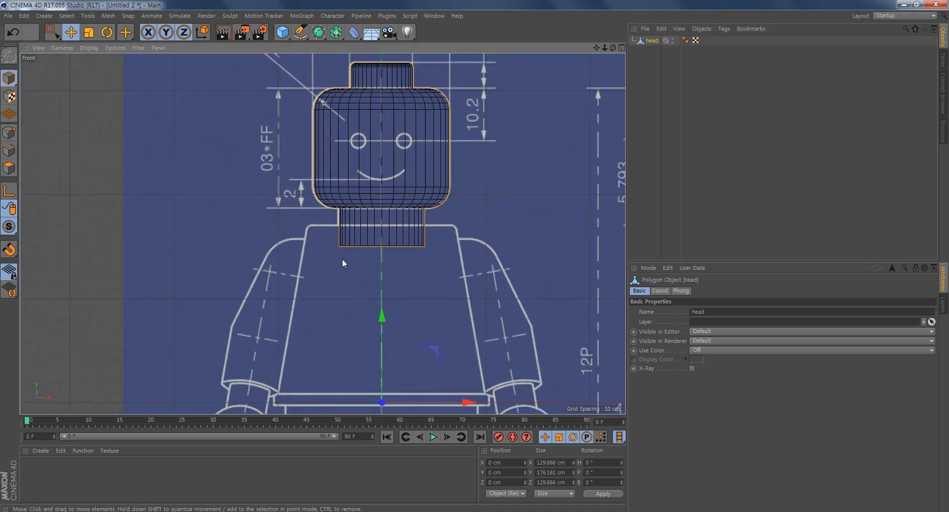
pyautogui.keyDown('alt'); pyautogui.moveTo(481, 288); pyautogui.dragTo(482, 200, button='middle'); pyautogui.keyUp('alt')
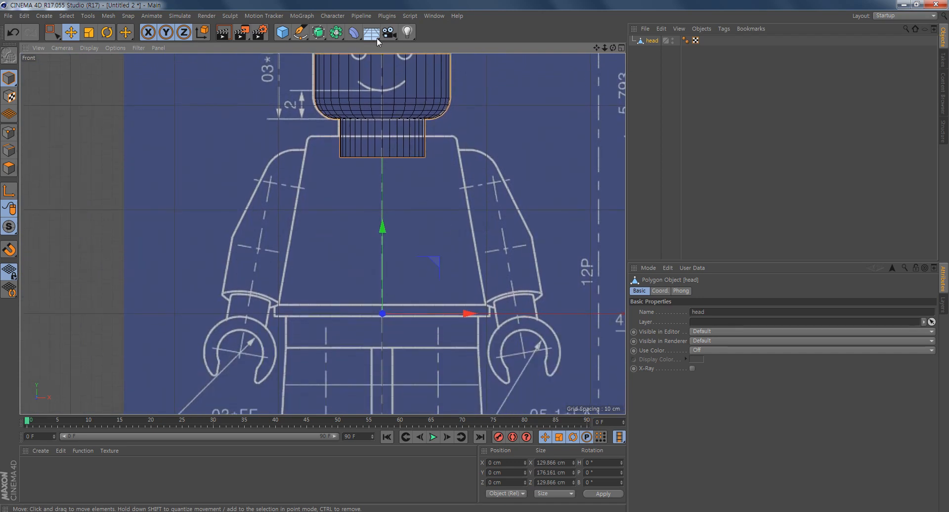
pyautogui.click(282, 32)
pyautogui.keyDown('alt'); pyautogui.moveTo(512, 308); pyautogui.dragTo(479, 268, button='middle'); pyautogui.keyUp('alt')
pyautogui.moveTo(363, 194); pyautogui.dragTo(358, 90)
pyautogui.scroll(4, 326, 225)
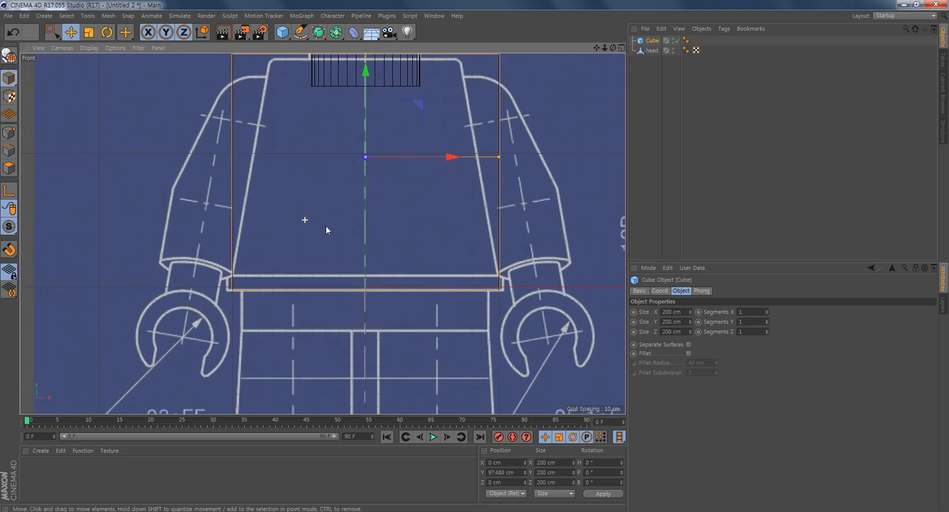
# Widen the cube to about 206.7 cm in X to match the torso's base on the blueprint
pyautogui.keyDown('alt'); pyautogui.moveTo(452, 246); pyautogui.dragTo(432, 262, button='middle'); pyautogui.keyUp('alt')
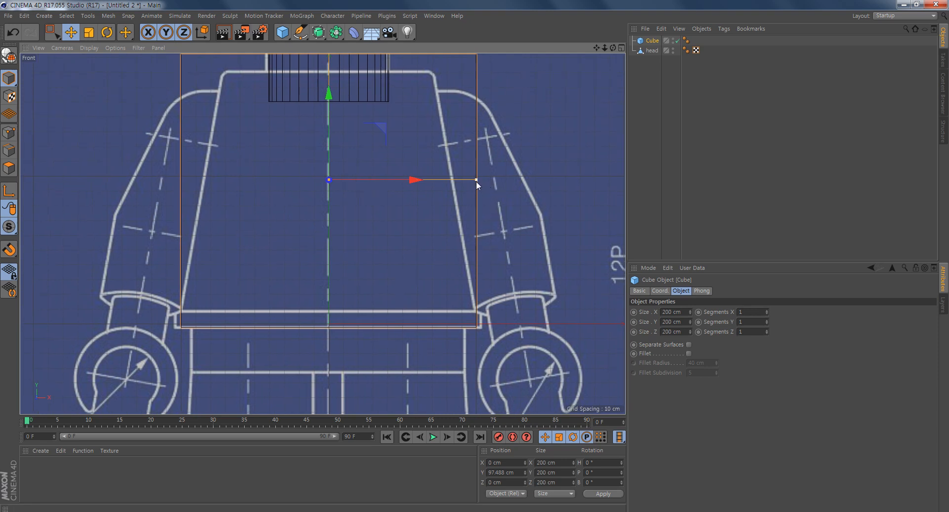
pyautogui.moveTo(477, 180); pyautogui.dragTo(482, 180)
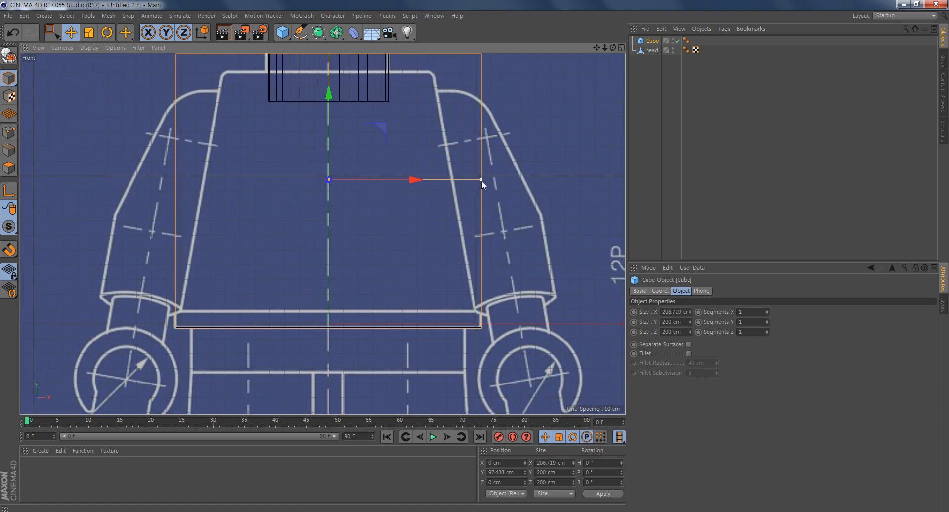
pyautogui.keyDown('alt'); pyautogui.moveTo(437, 203); pyautogui.dragTo(446, 280, button='middle'); pyautogui.keyUp('alt')
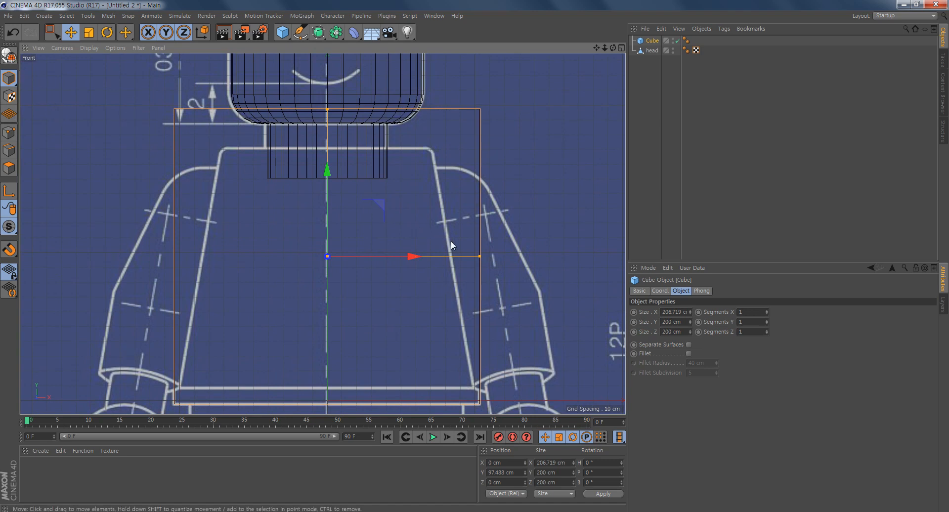
# Shorten the cube to about 173.1 cm in Y and lower its centre to about Y 84.4 cm to match the blueprint torso
pyautogui.scroll(-2, 503, 275)
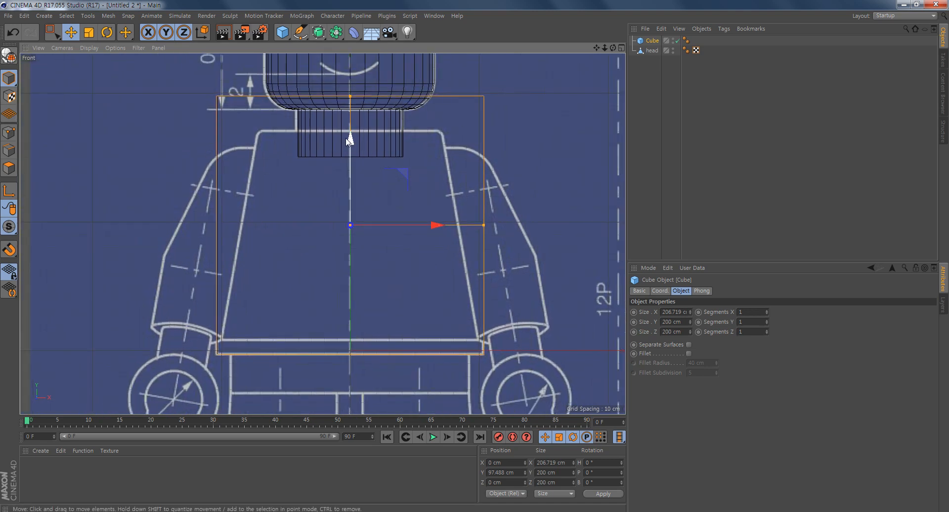
pyautogui.moveTo(347, 141)
pyautogui.mouseDown()
pyautogui.moveTo(348, 157)
pyautogui.moveTo(346, 148)
pyautogui.mouseUp()
pyautogui.moveTo(341, 153); pyautogui.dragTo(342, 156)
pyautogui.moveTo(348, 111); pyautogui.dragTo(351, 132)
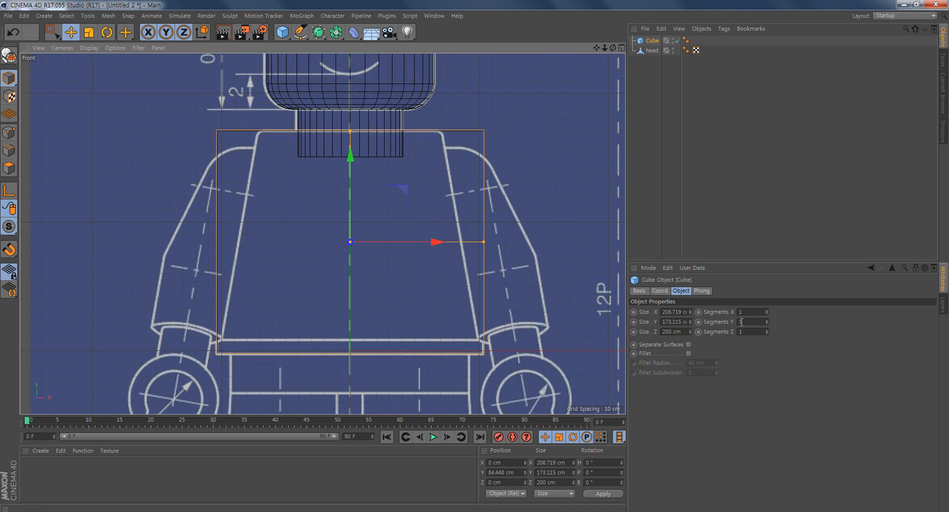
# Narrow the cube's depth to about 104.9 cm in Z to match the torso on the side-view blueprint
pyautogui.middleClick(379, 284)
pyautogui.middleClick(245, 350)
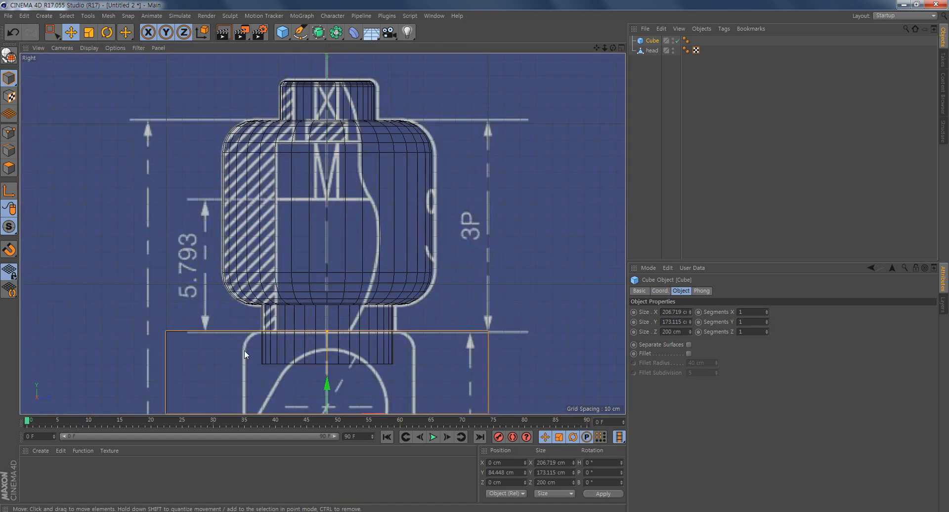
pyautogui.scroll(-3, 426, 370)
pyautogui.keyDown('alt'); pyautogui.moveTo(427, 369); pyautogui.dragTo(411, 178, button='middle'); pyautogui.keyUp('alt')
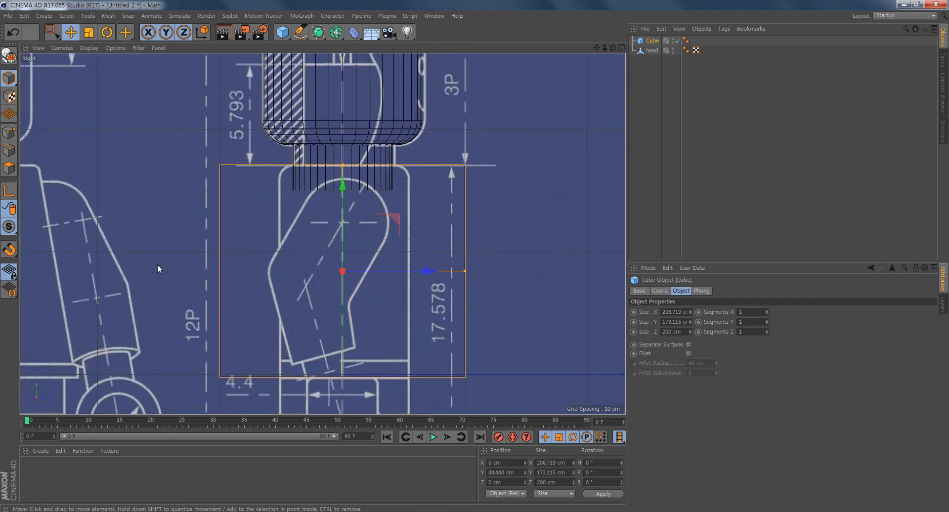
pyautogui.moveTo(467, 272); pyautogui.dragTo(408, 291)
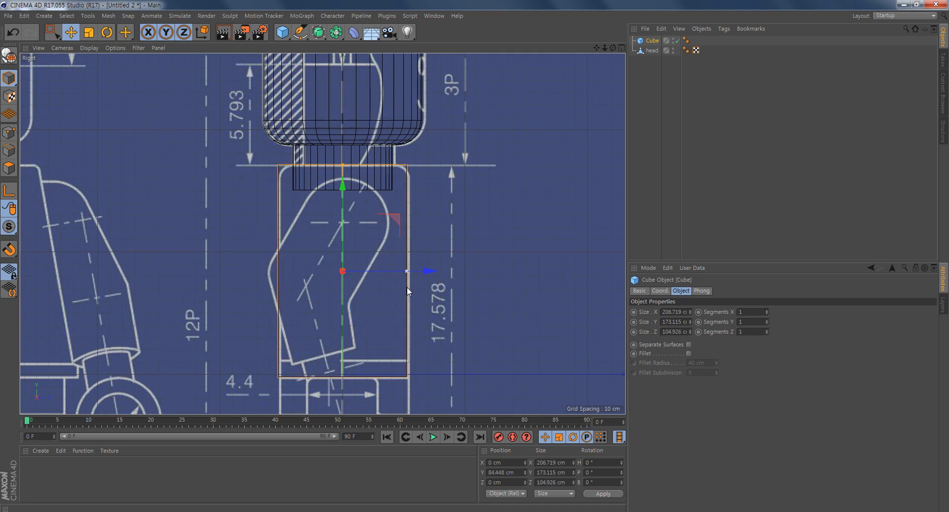
# Set the cube's Y segments to 5
pyautogui.moveTo(458, 278)
pyautogui.keyDown('alt'); pyautogui.mouseDown(button='middle')
pyautogui.moveTo(484, 228)
pyautogui.moveTo(466, 286)
pyautogui.mouseUp(button='middle'); pyautogui.keyUp('alt')
pyautogui.middleClick(420, 224)
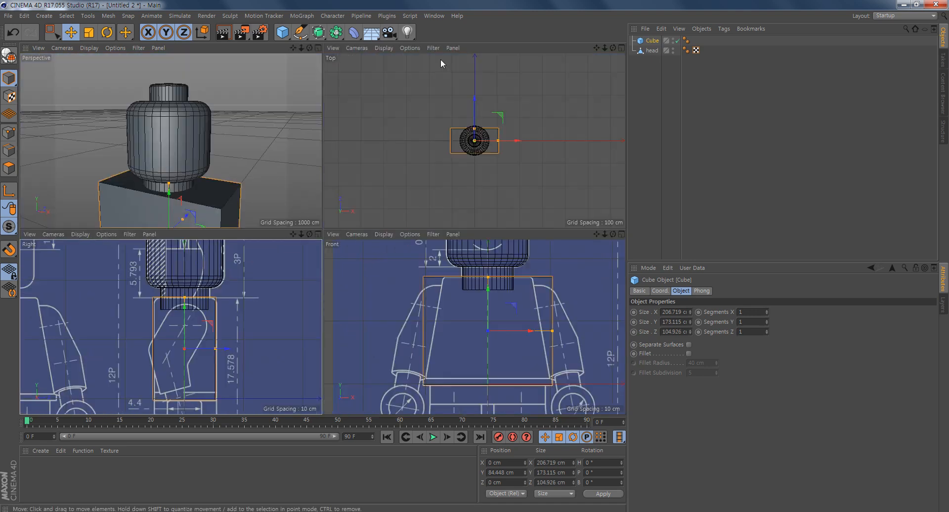
pyautogui.scroll(-4, 259, 98)
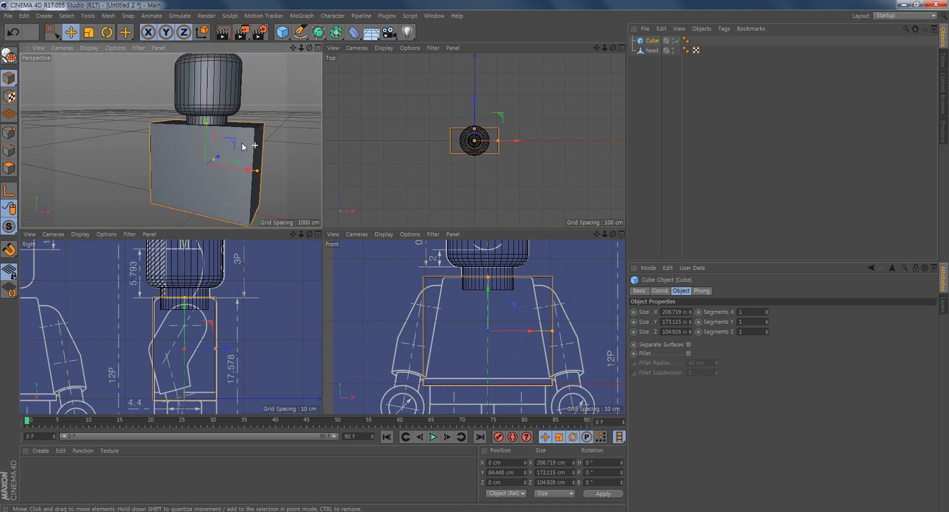
pyautogui.keyDown('alt'); pyautogui.moveTo(172, 163); pyautogui.dragTo(354, 186); pyautogui.keyUp('alt')
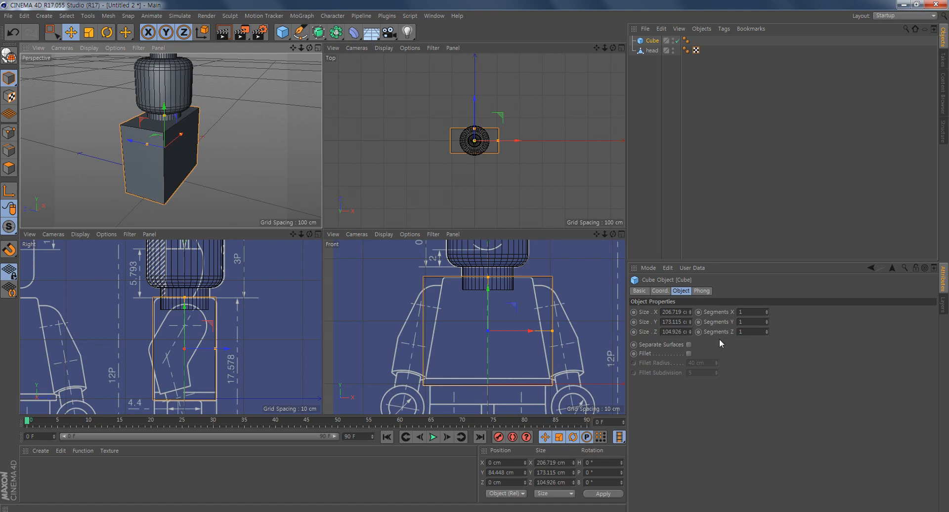
pyautogui.moveTo(192, 138)
pyautogui.keyDown('alt'); pyautogui.mouseDown()
pyautogui.moveTo(168, 149)
pyautogui.moveTo(241, 159)
pyautogui.moveTo(228, 149)
pyautogui.moveTo(232, 182)
pyautogui.mouseUp(); pyautogui.keyUp('alt')
pyautogui.scroll(3, 177, 149)
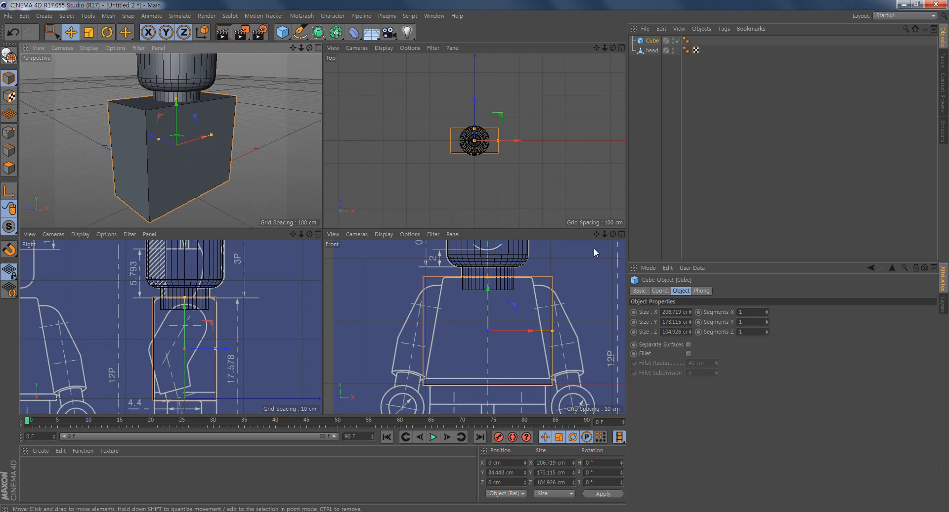
pyautogui.click(766, 321)
pyautogui.click(766, 320)
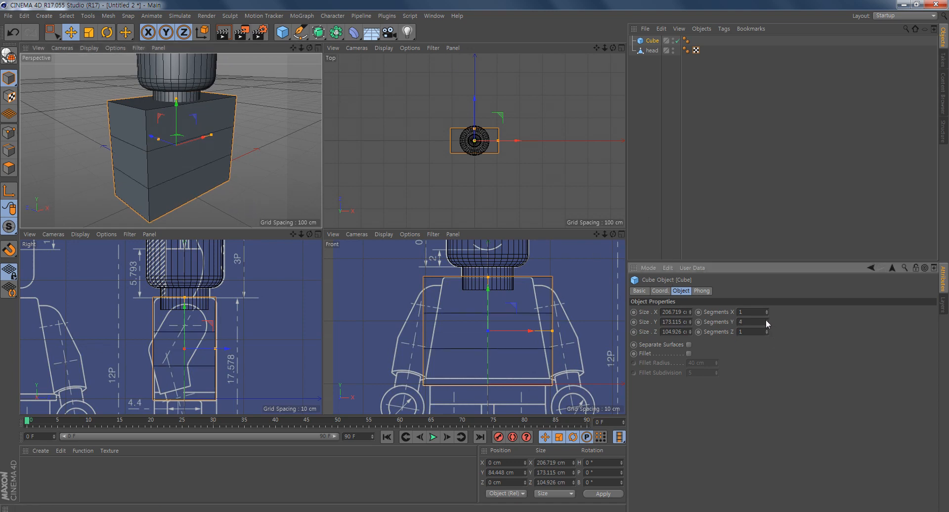
pyautogui.click(767, 320)
pyautogui.click(766, 321)
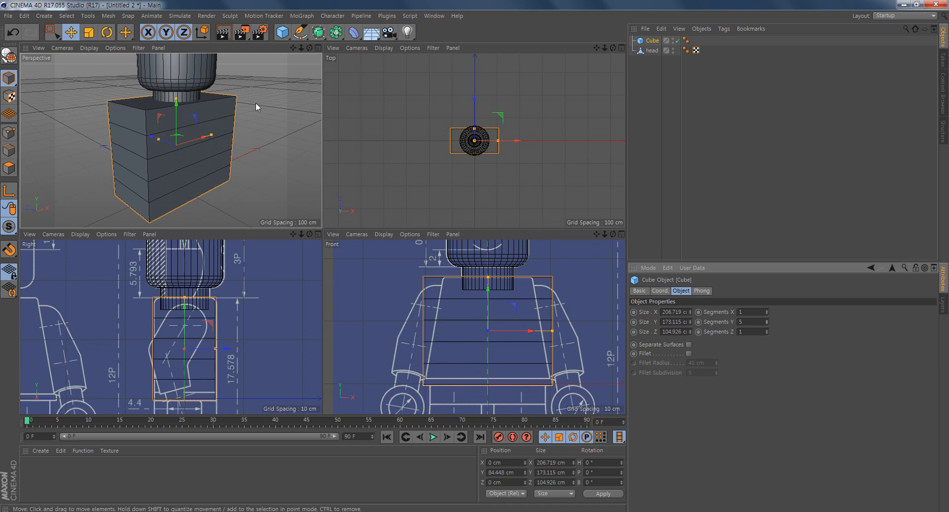
# Set the cube's X segments to 5
pyautogui.keyDown('alt'); pyautogui.moveTo(235, 195); pyautogui.dragTo(202, 190); pyautogui.keyUp('alt')
pyautogui.click(767, 311)
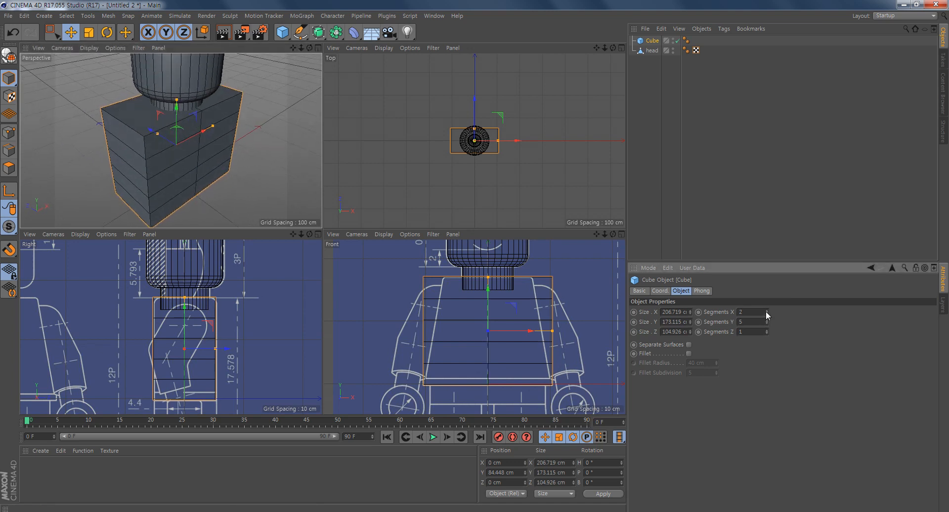
pyautogui.click(767, 311)
pyautogui.click(767, 311)
pyautogui.click(767, 311)
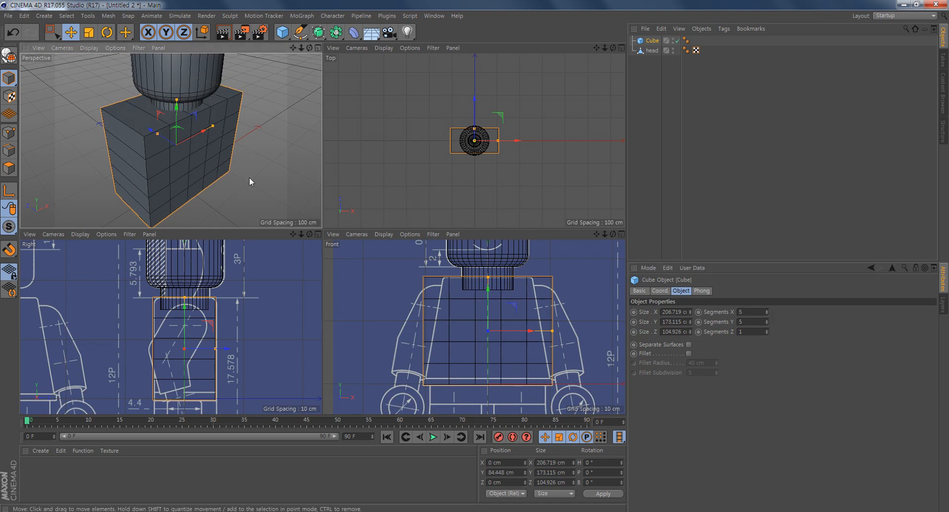
# Set the cube's Z segments to 3
pyautogui.moveTo(250, 177)
pyautogui.keyDown('alt'); pyautogui.mouseDown()
pyautogui.moveTo(172, 128)
pyautogui.moveTo(212, 147)
pyautogui.moveTo(169, 159)
pyautogui.moveTo(257, 171)
pyautogui.mouseUp(); pyautogui.keyUp('alt')
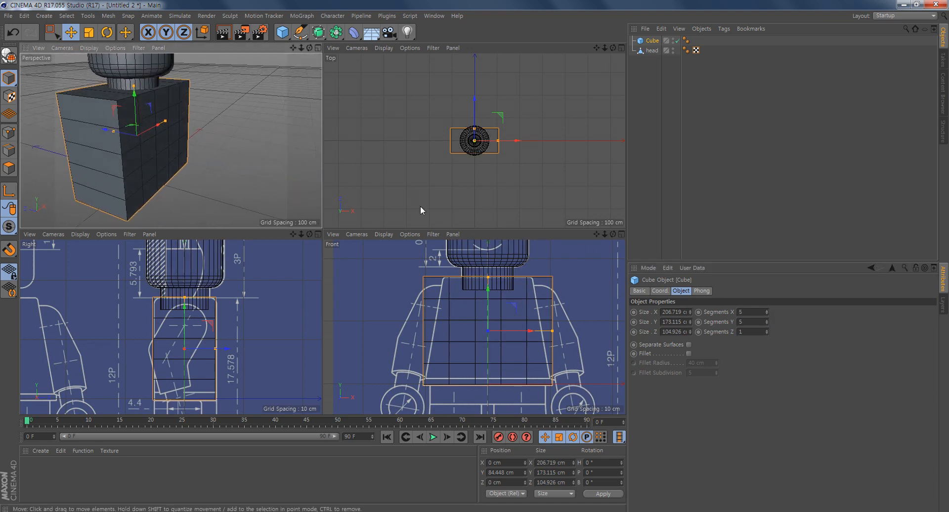
pyautogui.click(768, 331)
pyautogui.click(768, 331)
pyautogui.keyDown('alt'); pyautogui.moveTo(87, 174); pyautogui.dragTo(159, 167); pyautogui.keyUp('alt')
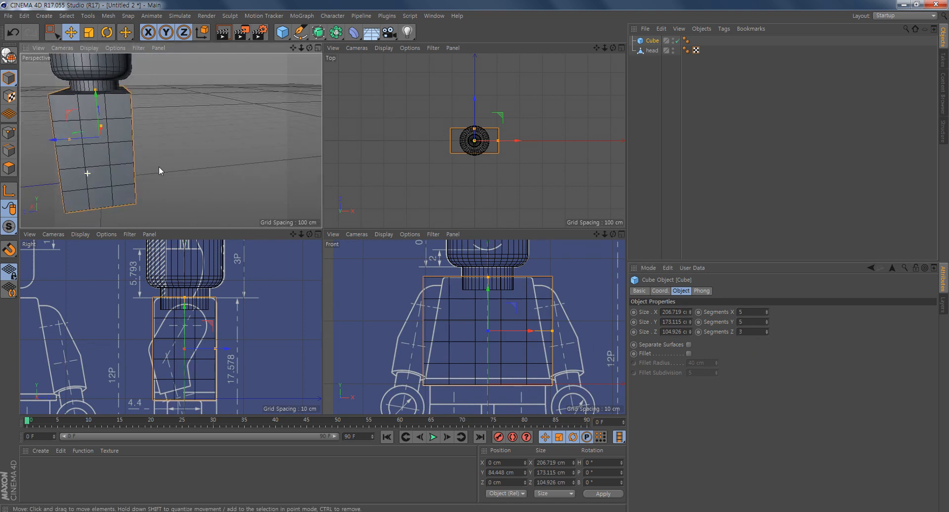
pyautogui.keyDown('alt'); pyautogui.moveTo(77, 155); pyautogui.dragTo(173, 188); pyautogui.keyUp('alt')
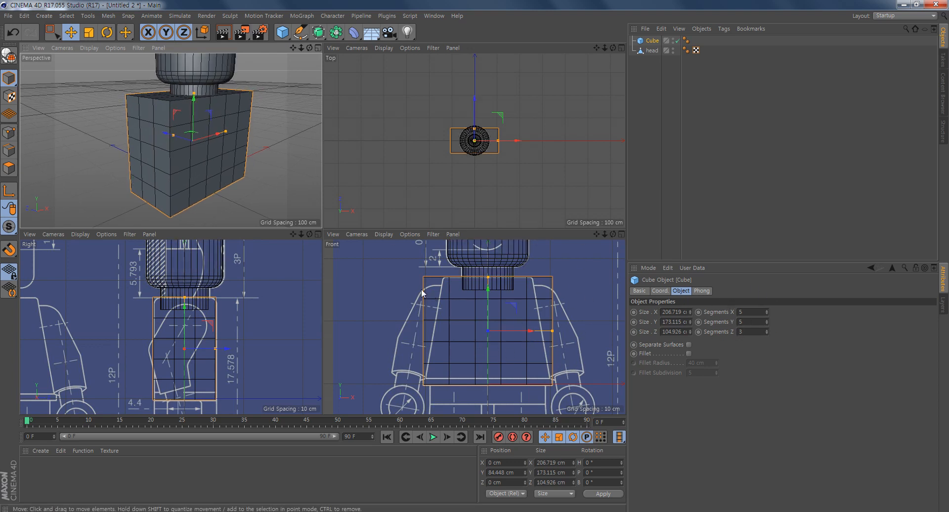
# Convert the segmented torso cube into an editable polygon object
pyautogui.middleClick(458, 284)
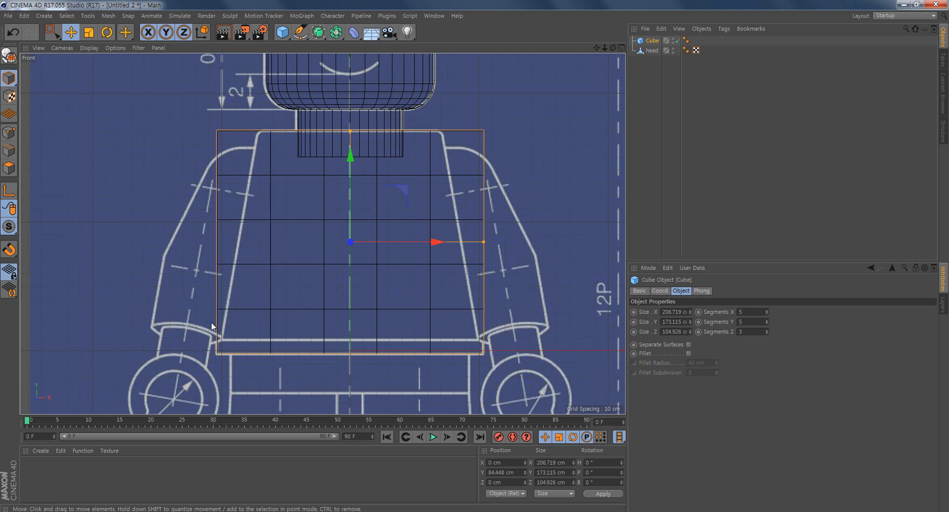
pyautogui.scroll(5, 325, 350)
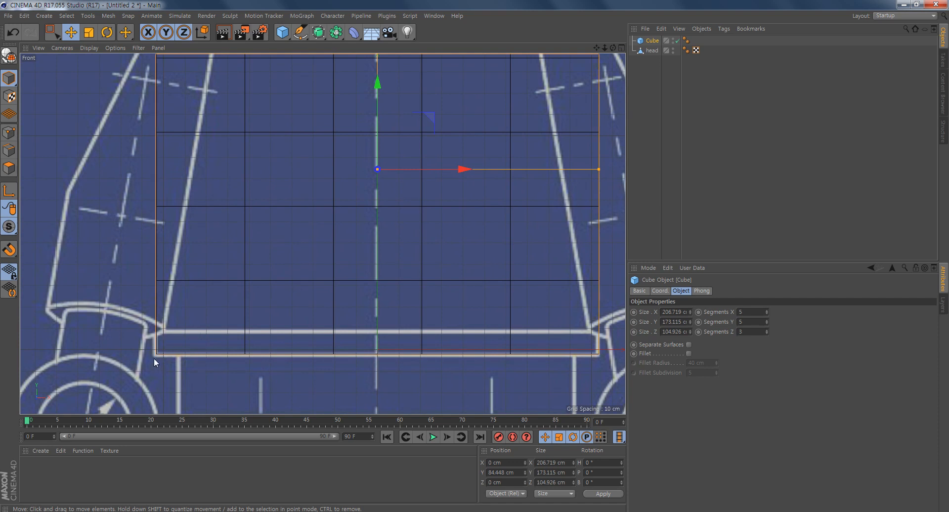
pyautogui.scroll(-1, 461, 335)
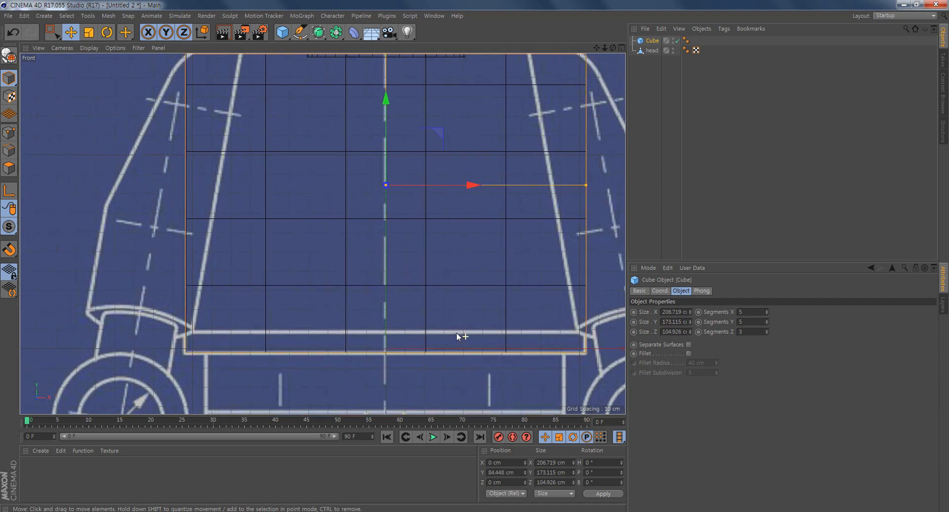
pyautogui.keyDown('alt'); pyautogui.moveTo(460, 335); pyautogui.dragTo(374, 337, button='middle'); pyautogui.keyUp('alt')
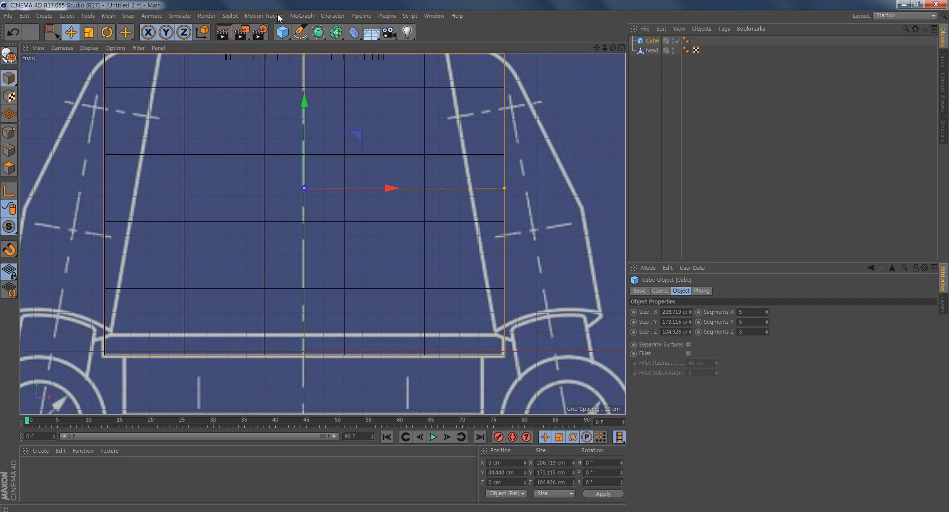
pyautogui.click(8, 56)
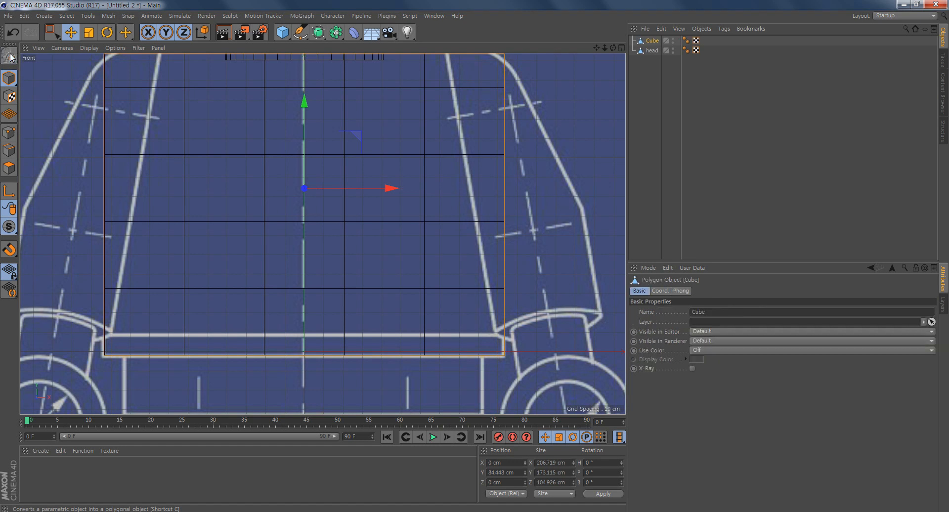
# Switch to point editing and rectangle-select the lowest interior row of points on the cube in the front view
pyautogui.scroll(-1, 397, 253)
pyautogui.scroll(-1, 397, 253)
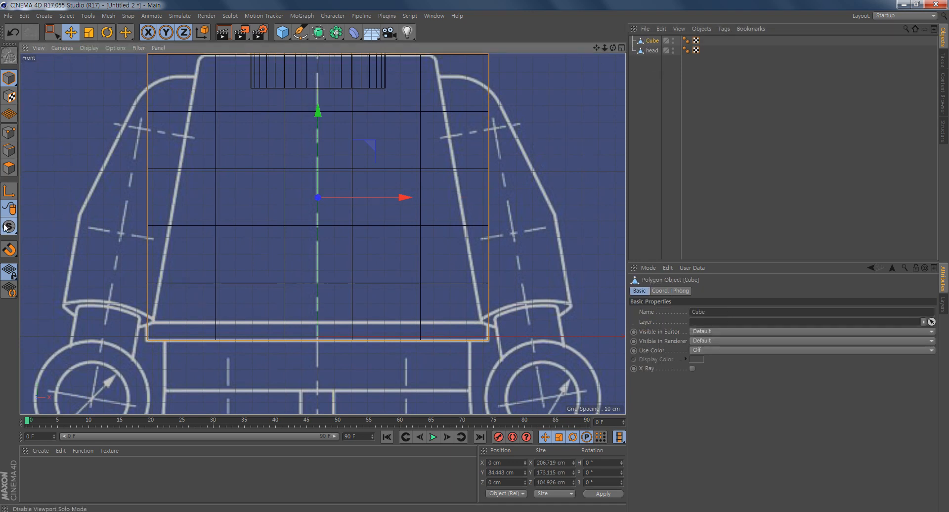
pyautogui.click(9, 132)
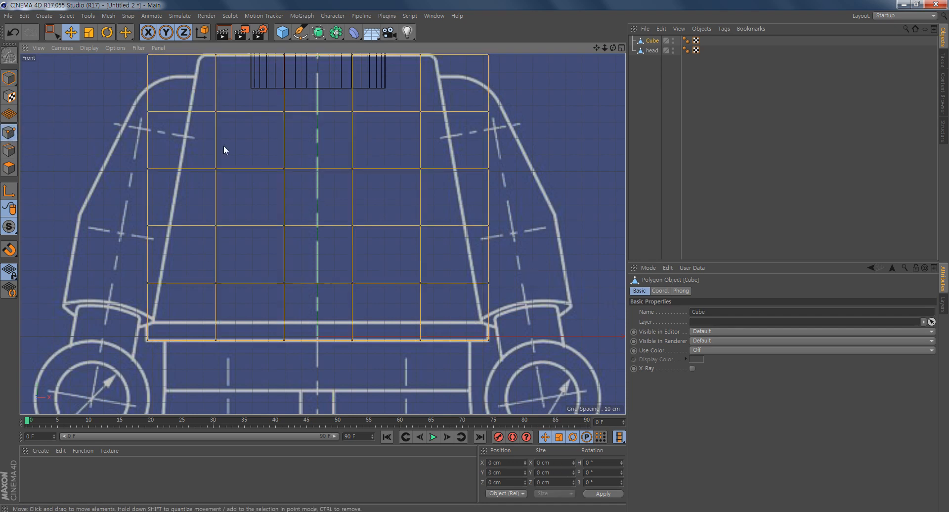
pyautogui.click(52, 33)
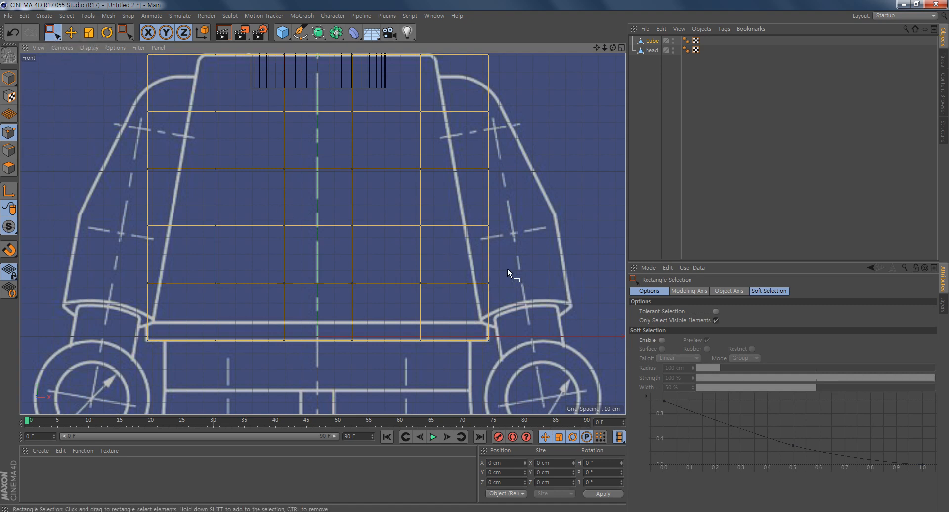
pyautogui.moveTo(509, 270); pyautogui.dragTo(124, 302)
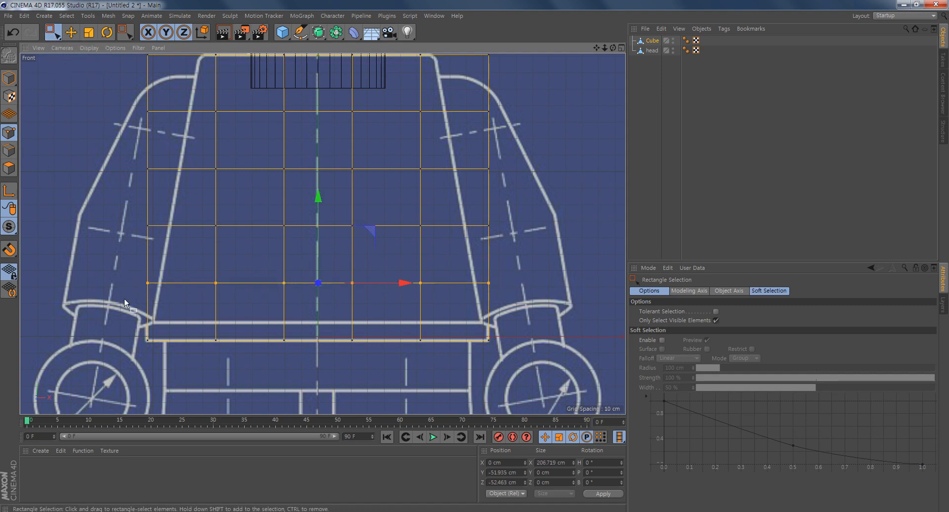
pyautogui.moveTo(539, 256); pyautogui.dragTo(143, 313)
# Disable Only Select Visible Elements and reselect the lowest interior row of points through the full depth of the cube
pyautogui.middleClick(391, 321)
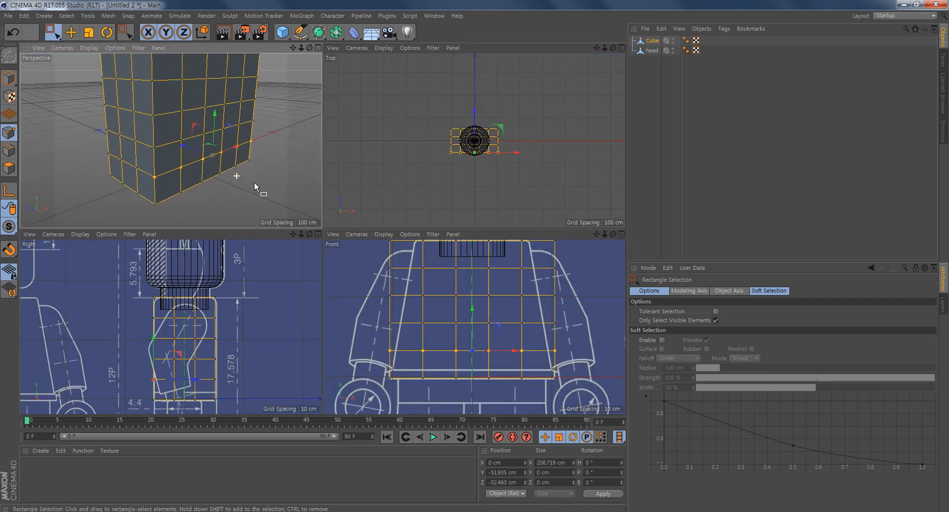
pyautogui.scroll(2, 254, 182)
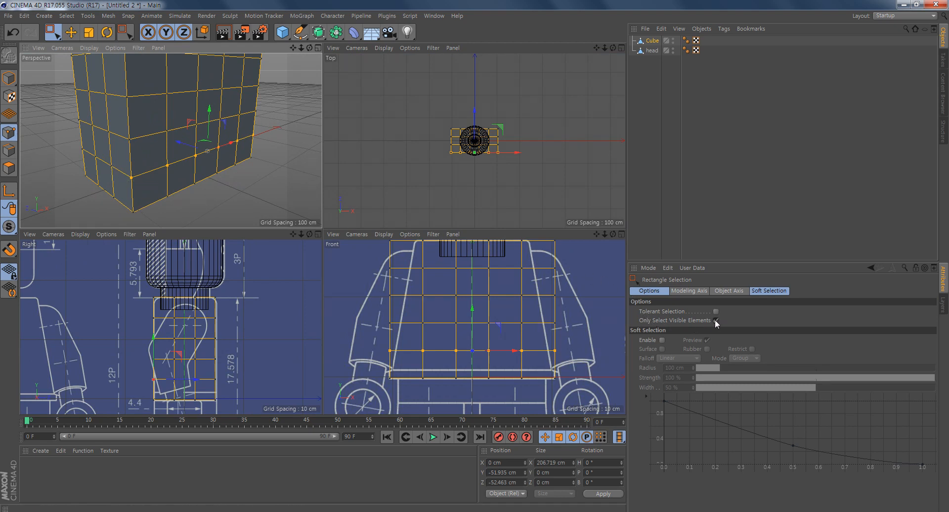
pyautogui.click(716, 321)
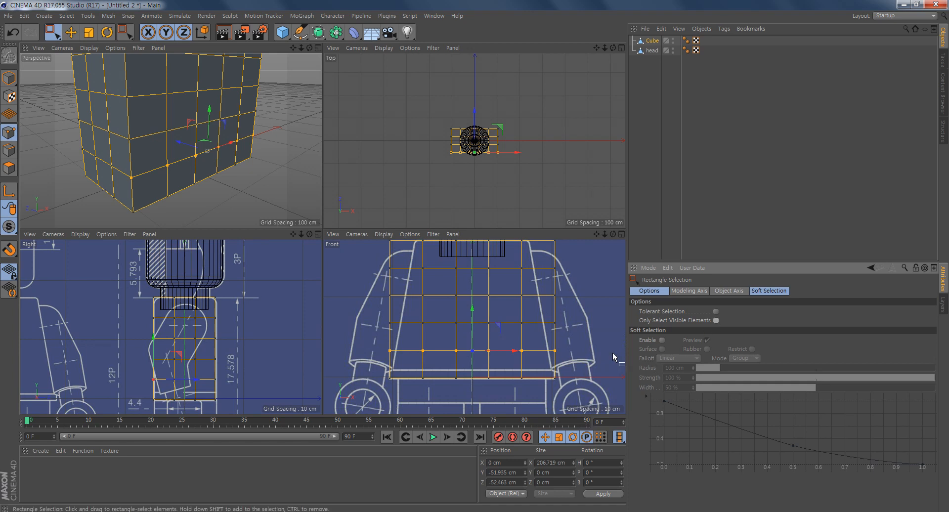
pyautogui.moveTo(583, 341); pyautogui.dragTo(349, 368)
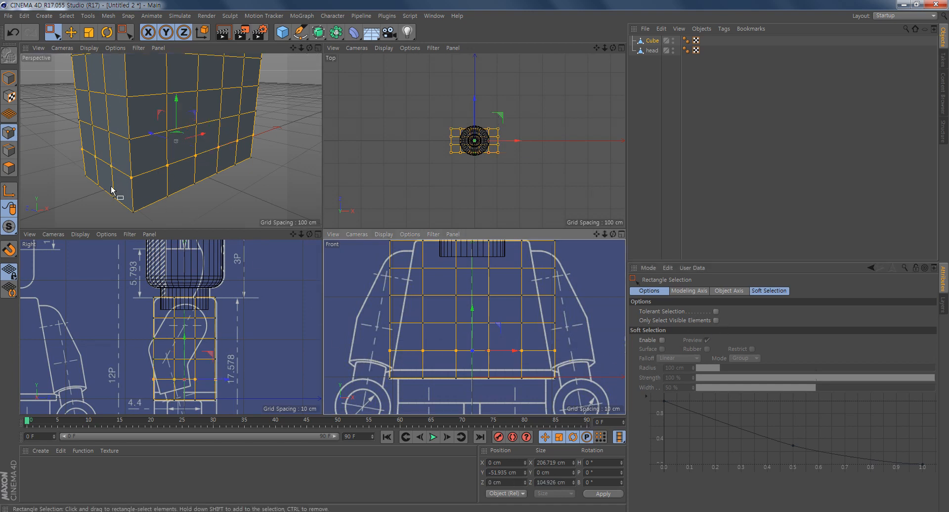
pyautogui.keyDown('alt'); pyautogui.moveTo(141, 176); pyautogui.dragTo(106, 180); pyautogui.keyUp('alt')
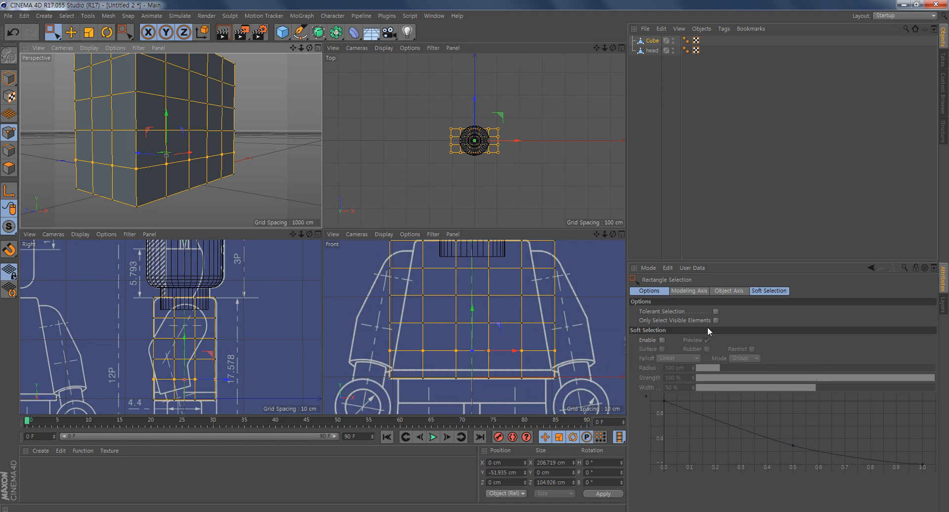
# Lower the selected row of points to about Y -75.8 cm so it lies on the blueprint torso's waist line
pyautogui.middleClick(441, 345)
pyautogui.scroll(-1, 307, 277)
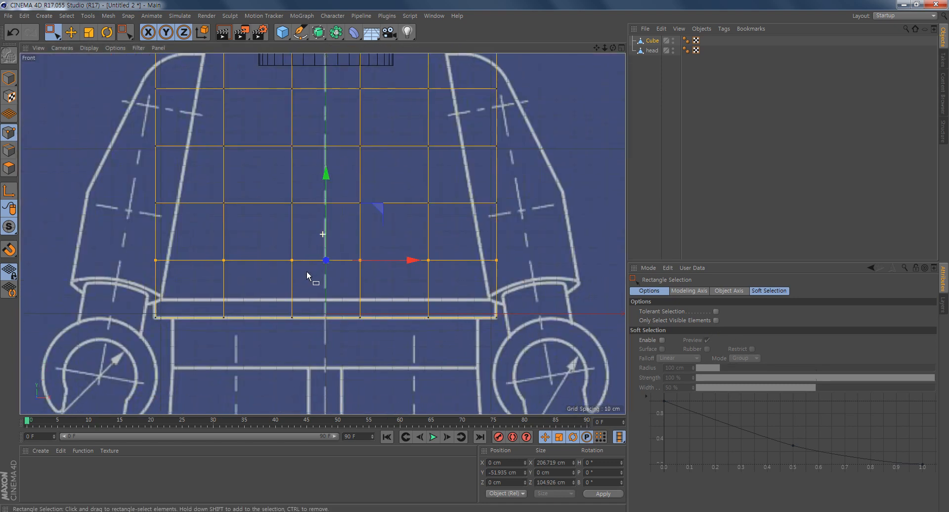
pyautogui.scroll(2, 308, 277)
pyautogui.moveTo(331, 171); pyautogui.dragTo(327, 229)
pyautogui.scroll(-1, 460, 234)
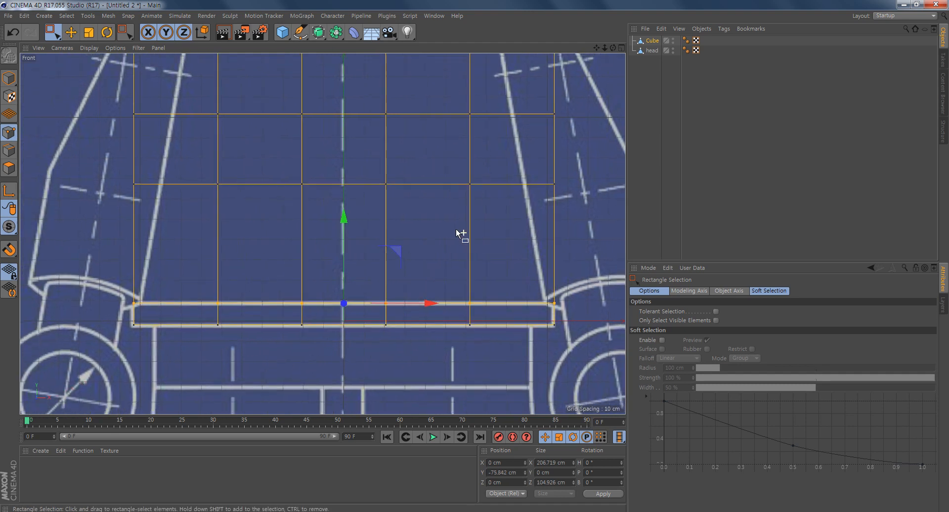
# Lower the next two interior rows of points one after the other, the upper one to about Y 6.5 cm, to even out their spacing
pyautogui.scroll(-3, 461, 234)
pyautogui.moveTo(528, 219); pyautogui.dragTo(168, 249)
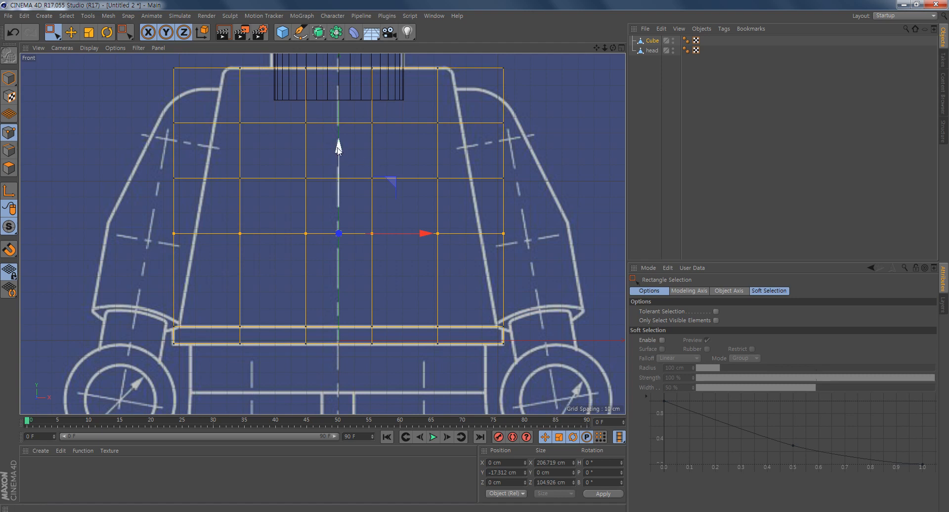
pyautogui.moveTo(338, 149); pyautogui.dragTo(339, 176)
pyautogui.moveTo(513, 162); pyautogui.dragTo(203, 184)
pyautogui.moveTo(339, 97); pyautogui.dragTo(336, 114)
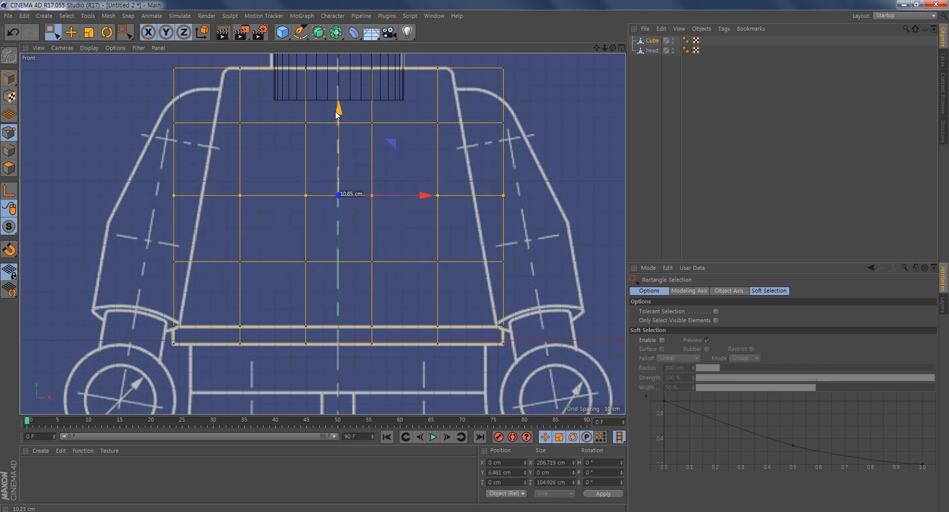
# Select the uppermost interior row of points on the torso cube and lower it slightly to balance the row spacing
pyautogui.moveTo(518, 95); pyautogui.dragTo(179, 143)
pyautogui.moveTo(144, 112); pyautogui.dragTo(264, 138)
pyautogui.moveTo(337, 65); pyautogui.dragTo(340, 79)
# Select the two middle interior rows of torso points together and lower them to about Y -18.6 cm
pyautogui.moveTo(541, 181); pyautogui.dragTo(154, 297)
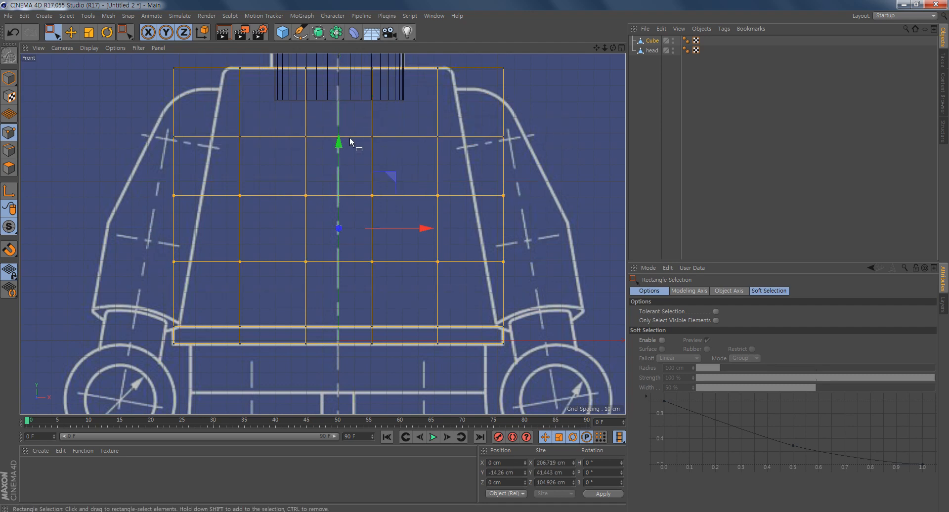
pyautogui.moveTo(339, 146); pyautogui.dragTo(339, 153)
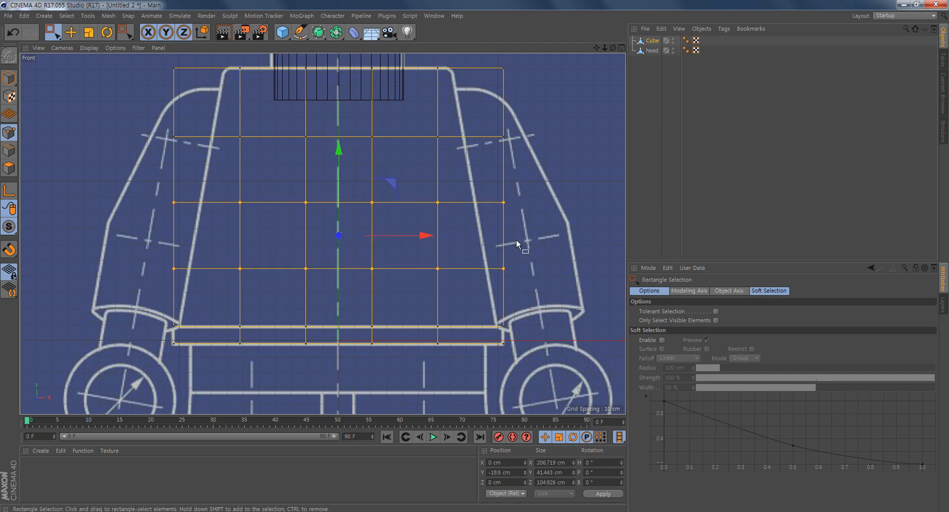
pyautogui.keyDown('alt'); pyautogui.moveTo(548, 245); pyautogui.dragTo(533, 237, button='middle'); pyautogui.keyUp('alt')
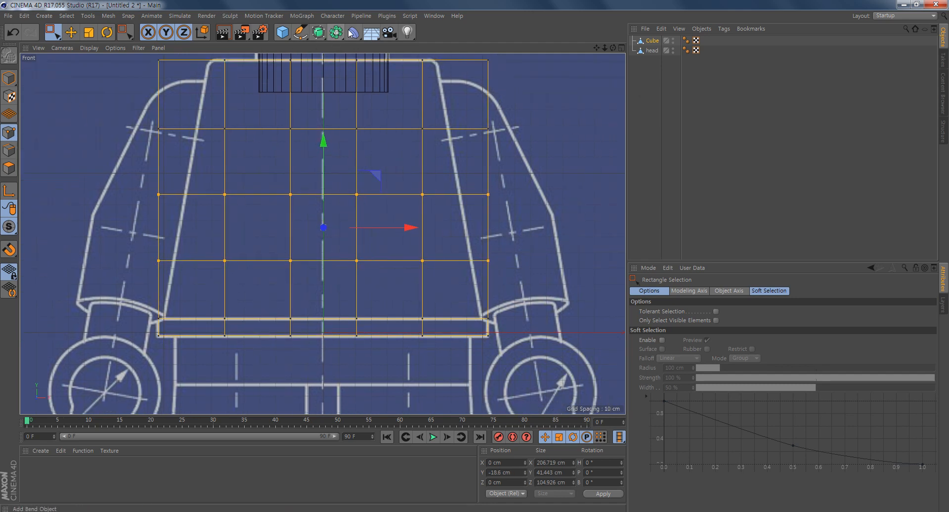
pyautogui.keyDown('alt'); pyautogui.moveTo(494, 184); pyautogui.dragTo(502, 225, button='middle'); pyautogui.keyUp('alt')
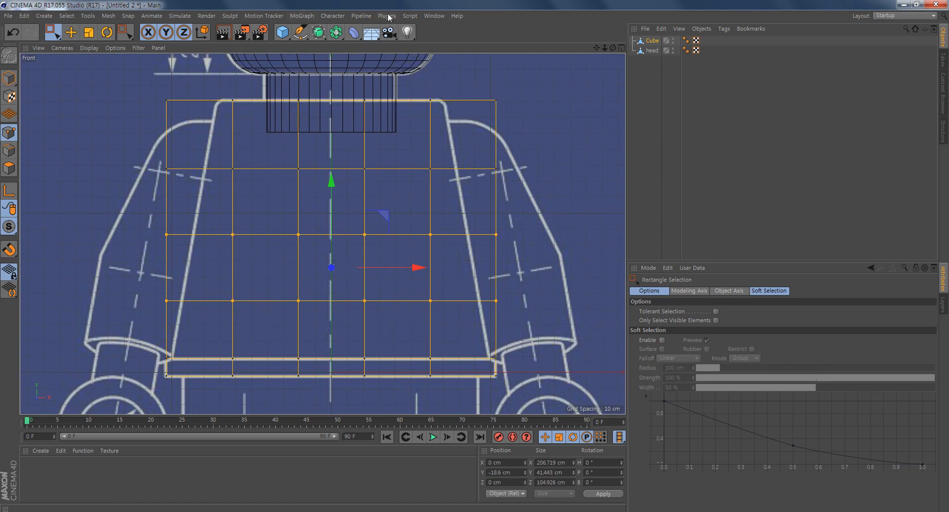
# Add an FFD deformer and make it a child of the torso cube
pyautogui.click(356, 34)
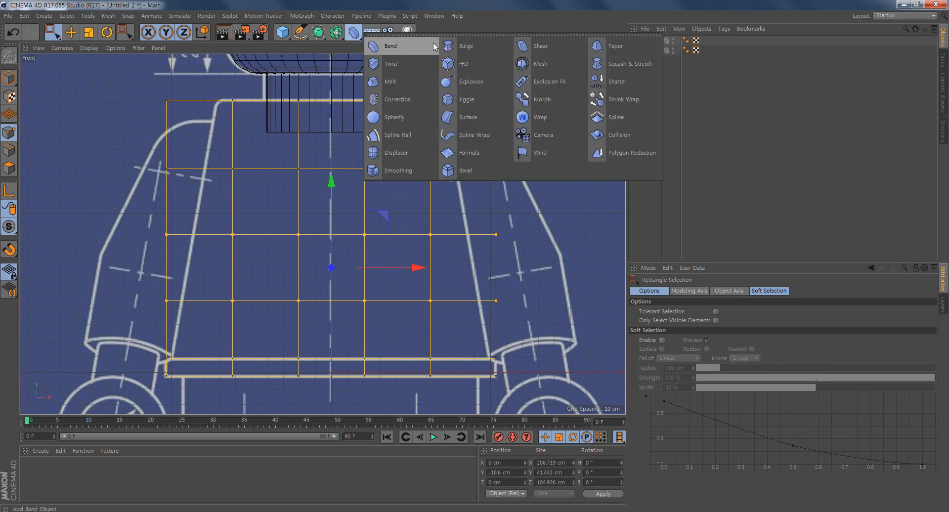
pyautogui.click(458, 64)
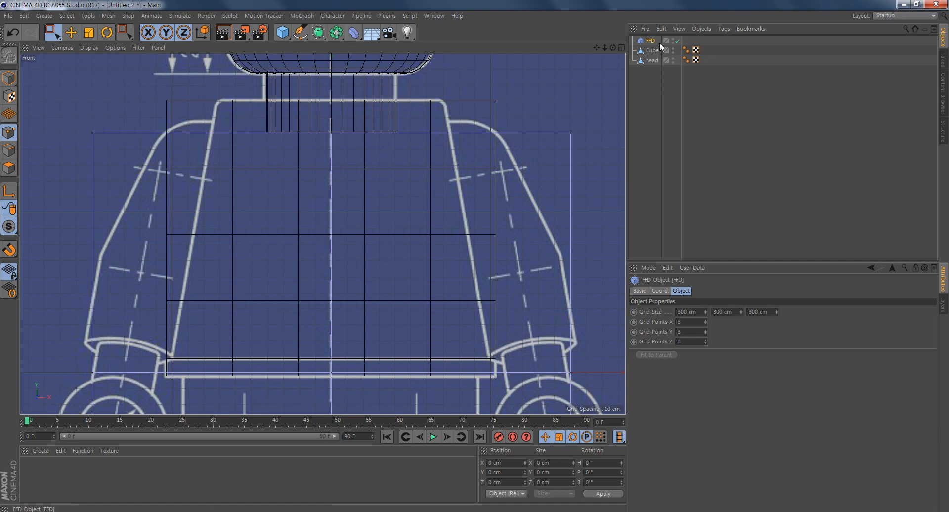
pyautogui.moveTo(660, 43); pyautogui.dragTo(657, 52)
pyautogui.moveTo(658, 52); pyautogui.dragTo(653, 50)
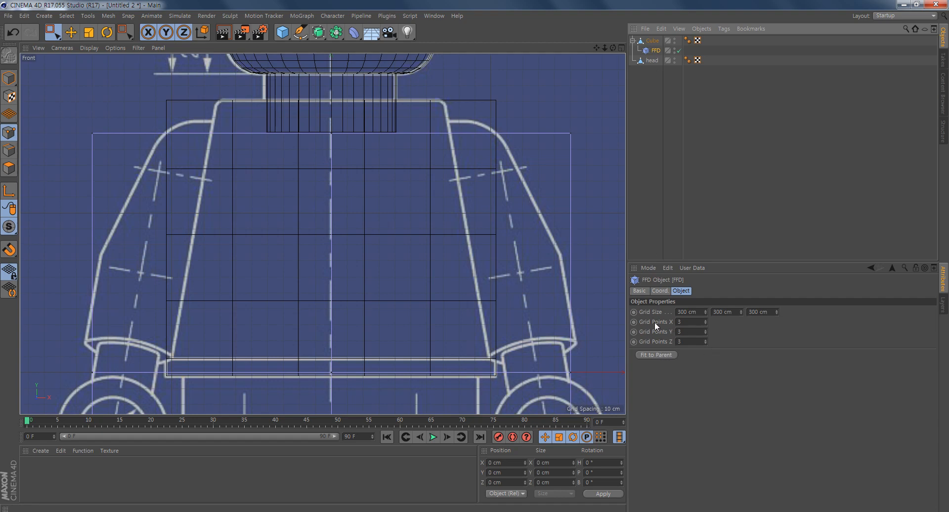
# Set the FFD grid points to 2 in X, Y and Z and fit the cage to its parent cube
pyautogui.scroll(-6, 473, 334)
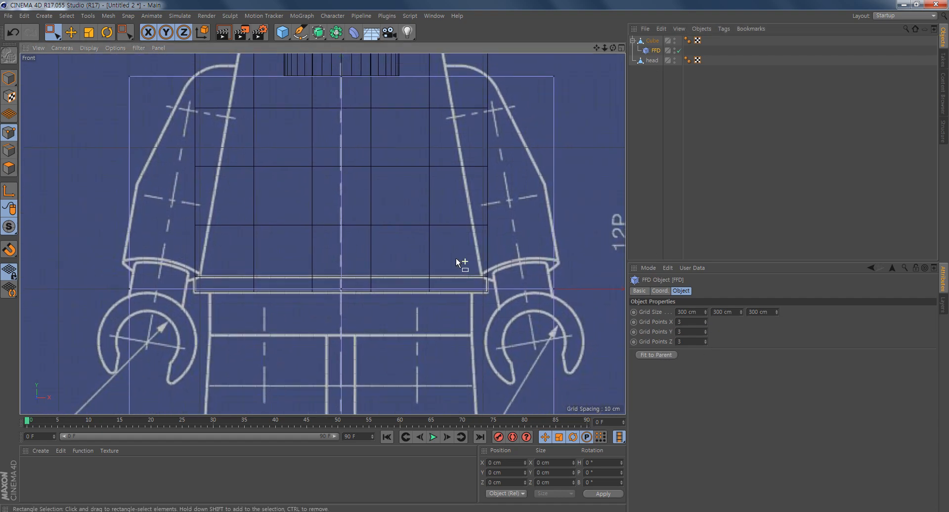
pyautogui.keyDown('alt'); pyautogui.moveTo(400, 286); pyautogui.dragTo(356, 260, button='middle'); pyautogui.keyUp('alt')
pyautogui.scroll(1, 356, 260)
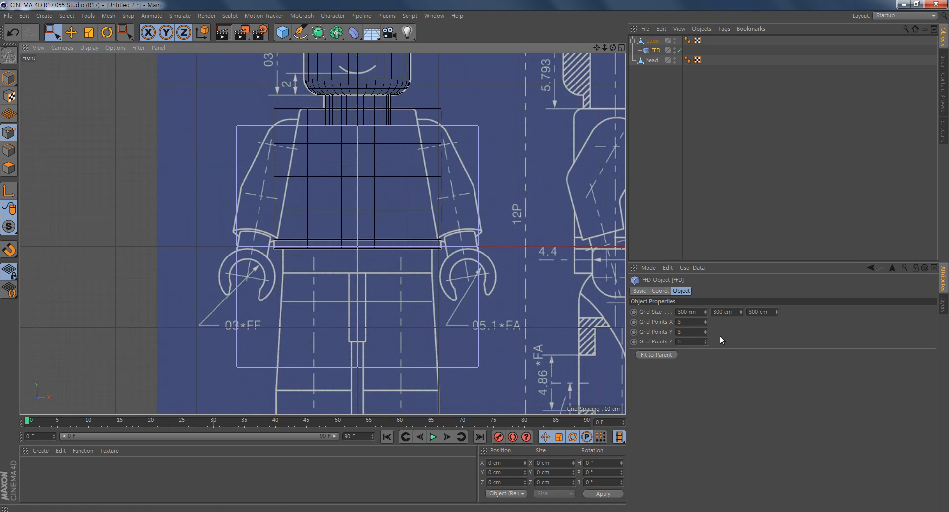
pyautogui.click(706, 323)
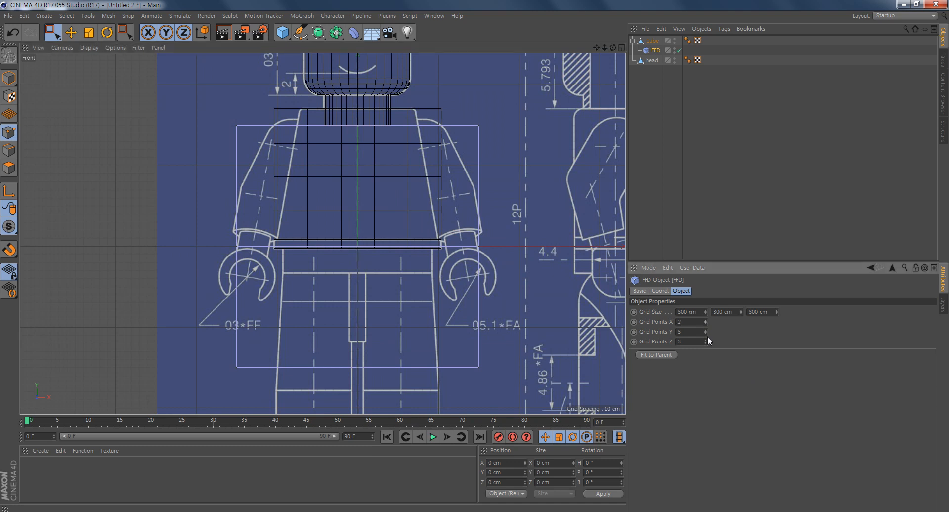
pyautogui.click(706, 333)
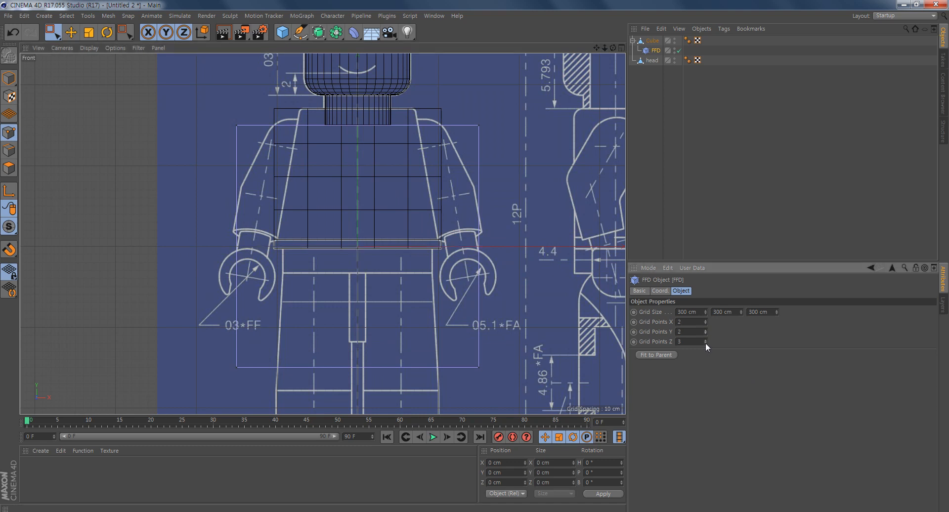
pyautogui.click(706, 344)
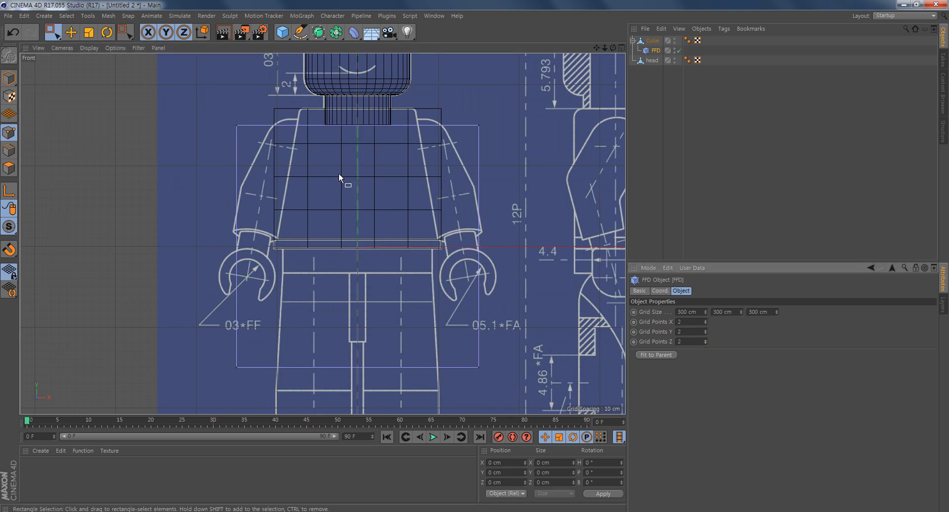
pyautogui.click(656, 355)
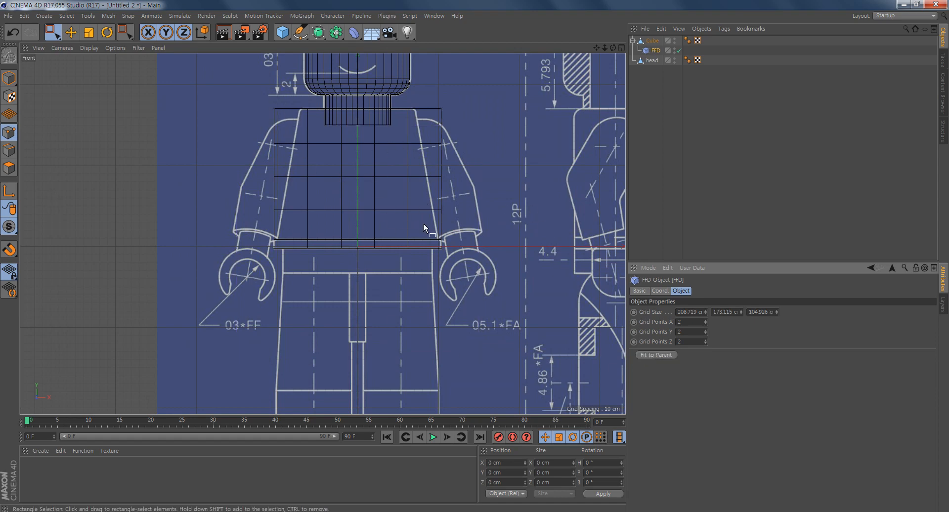
# Select the FFD cage's upper-right corner points through the full depth
pyautogui.scroll(5, 396, 280)
pyautogui.scroll(-3, 390, 280)
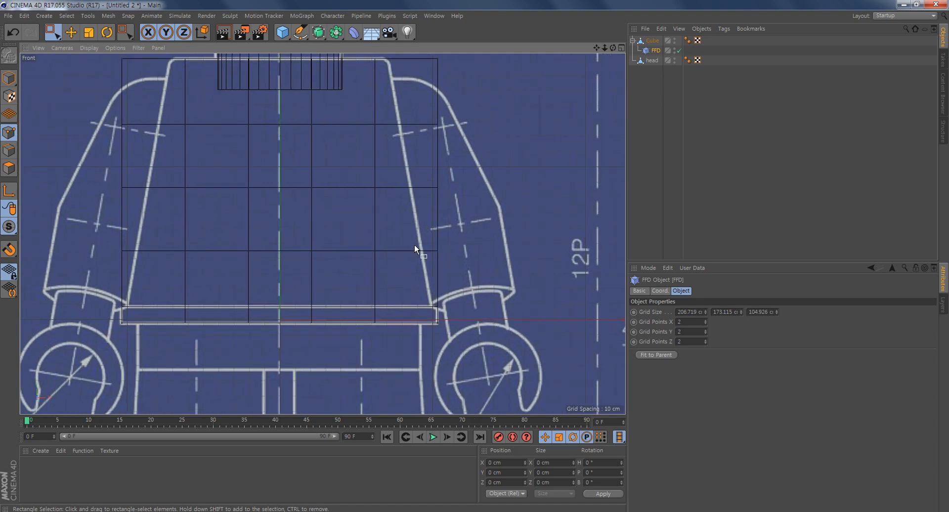
pyautogui.scroll(-3, 376, 267)
pyautogui.scroll(3, 311, 294)
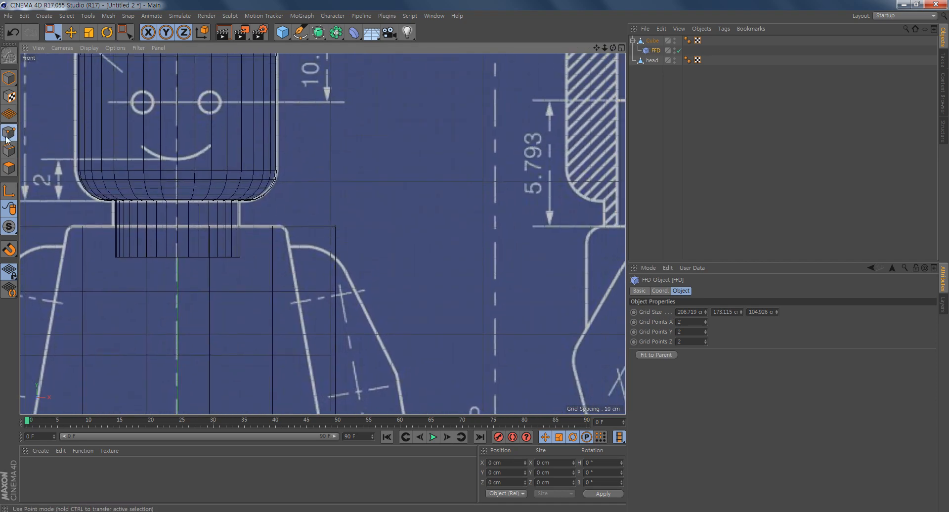
pyautogui.scroll(8, 393, 250)
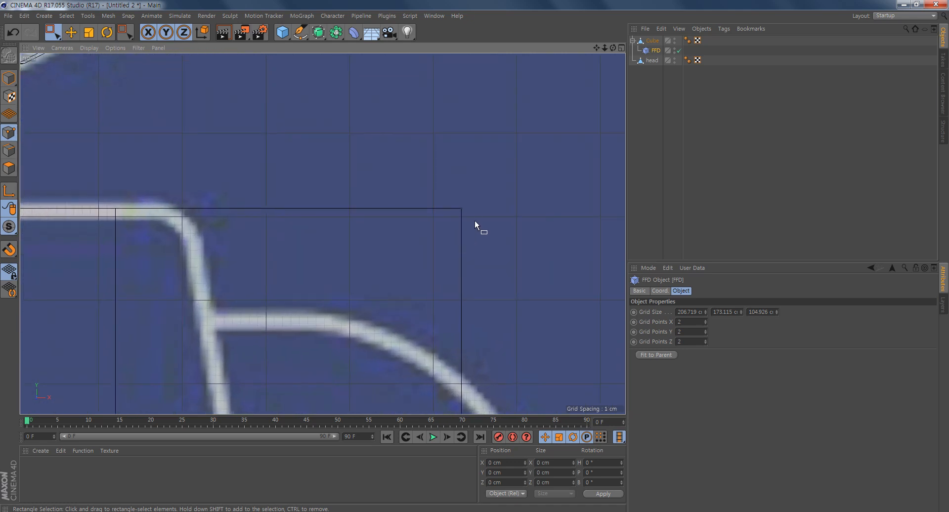
pyautogui.click(464, 206)
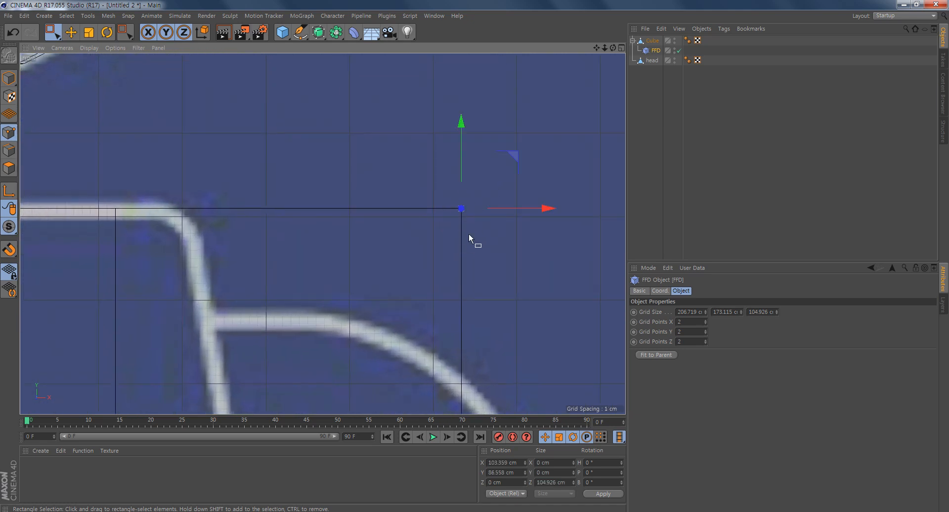
# Try to pull the selected FFD corner inward to about X 70.5 cm to follow the blueprint torso's slanted side
pyautogui.scroll(-8, 515, 338)
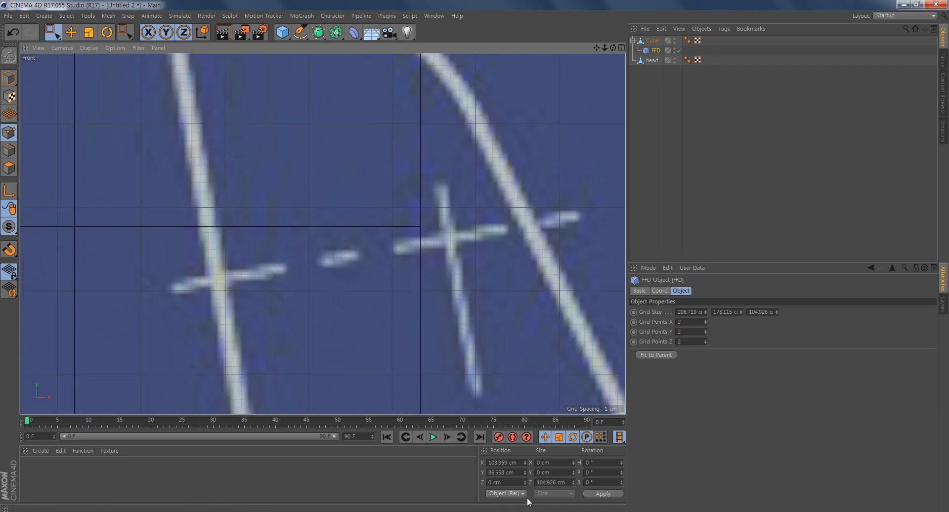
pyautogui.keyDown('alt'); pyautogui.moveTo(459, 378); pyautogui.dragTo(395, 51, button='middle'); pyautogui.keyUp('alt')
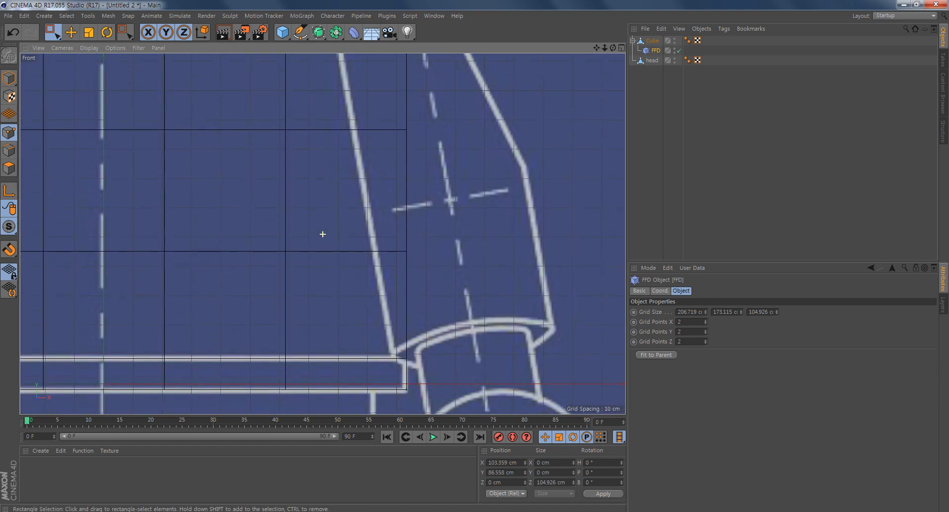
pyautogui.scroll(-2, 436, 370)
pyautogui.scroll(6, 422, 384)
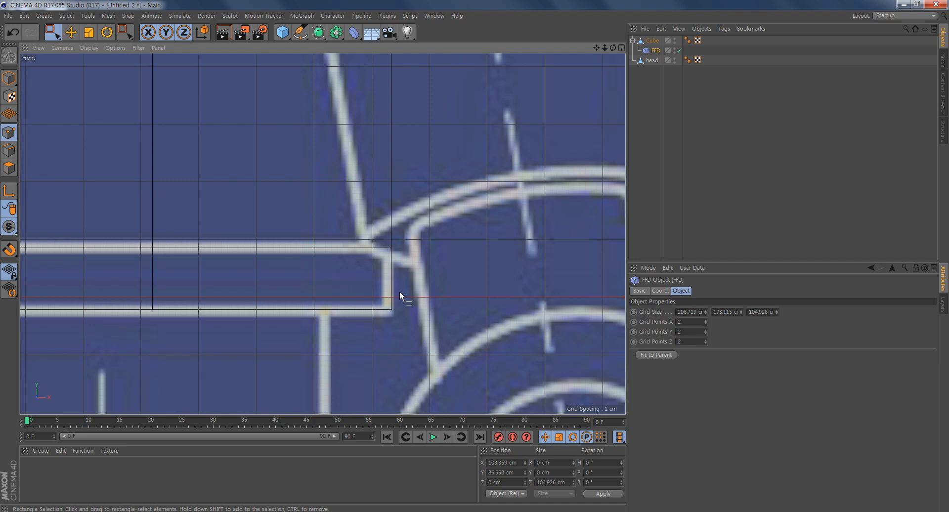
pyautogui.keyDown('alt'); pyautogui.moveTo(384, 307); pyautogui.dragTo(251, 283, button='right'); pyautogui.keyUp('alt')
pyautogui.keyDown('alt'); pyautogui.moveTo(290, 236); pyautogui.dragTo(308, 251, button='middle'); pyautogui.keyUp('alt')
pyautogui.moveTo(308, 252)
pyautogui.keyDown('alt'); pyautogui.mouseDown(button='right')
pyautogui.moveTo(352, 262)
pyautogui.moveTo(415, 250)
pyautogui.mouseUp(button='right'); pyautogui.keyUp('alt')
pyautogui.moveTo(528, 141); pyautogui.dragTo(473, 161)
pyautogui.keyDown('alt'); pyautogui.moveTo(527, 277); pyautogui.dragTo(497, 156, button='middle'); pyautogui.keyUp('alt')
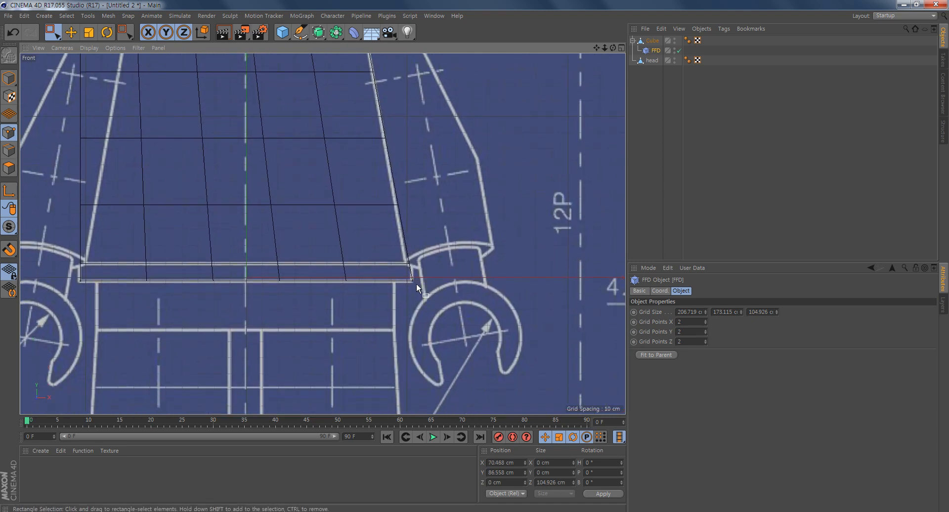
# Undo the inward move of the FFD cage's upper-right corner
pyautogui.keyDown('alt'); pyautogui.moveTo(402, 213); pyautogui.dragTo(443, 293, button='middle'); pyautogui.keyUp('alt')
pyautogui.hotkey('ctrl', 'z')
pyautogui.keyDown('alt'); pyautogui.moveTo(472, 276); pyautogui.dragTo(460, 271, button='right'); pyautogui.keyUp('alt')
# Raise the whole FFD cage to about Y 12.4 cm so its lower edge sits at the torso's waist line
pyautogui.click(655, 52)
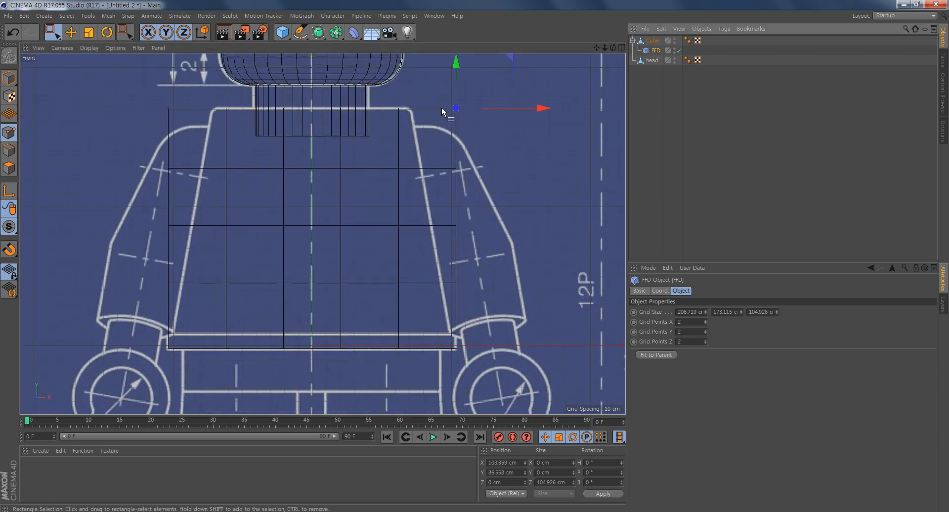
pyautogui.click(6, 76)
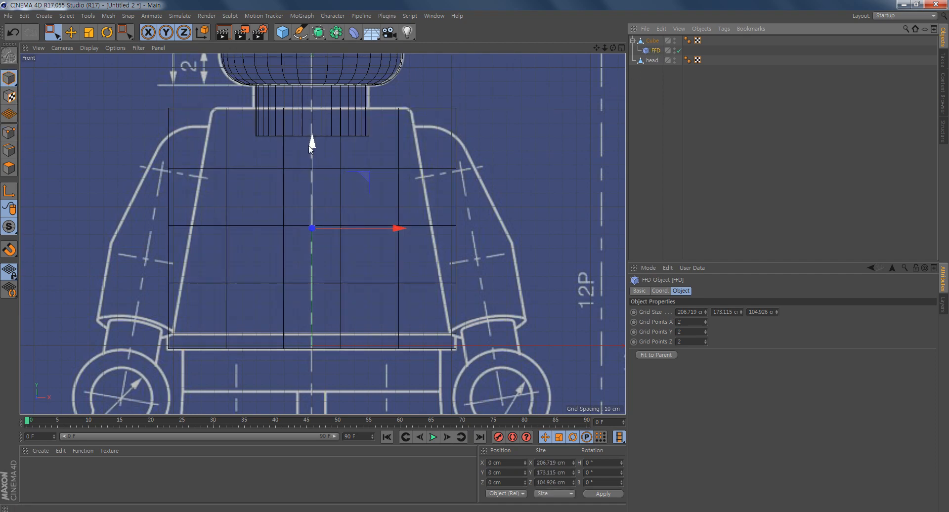
pyautogui.moveTo(313, 148); pyautogui.dragTo(315, 126)
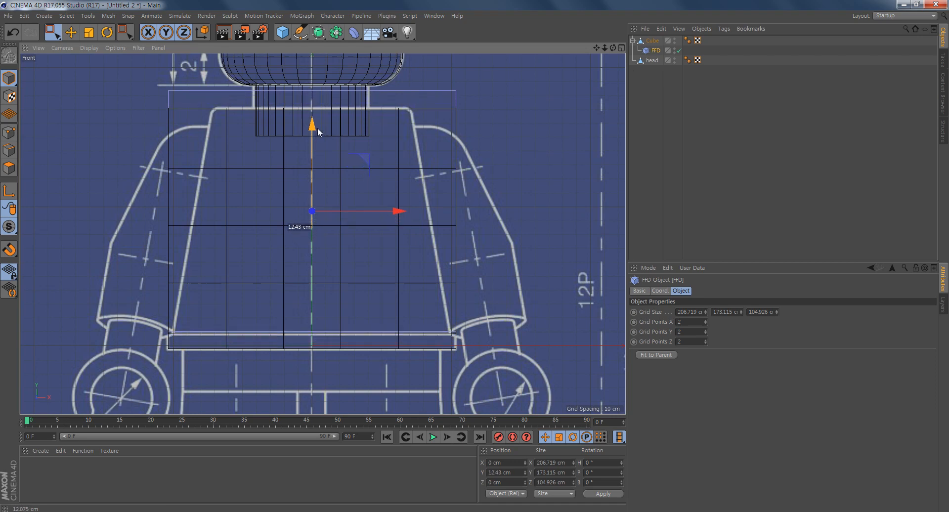
pyautogui.scroll(5, 520, 352)
pyautogui.scroll(3, 520, 352)
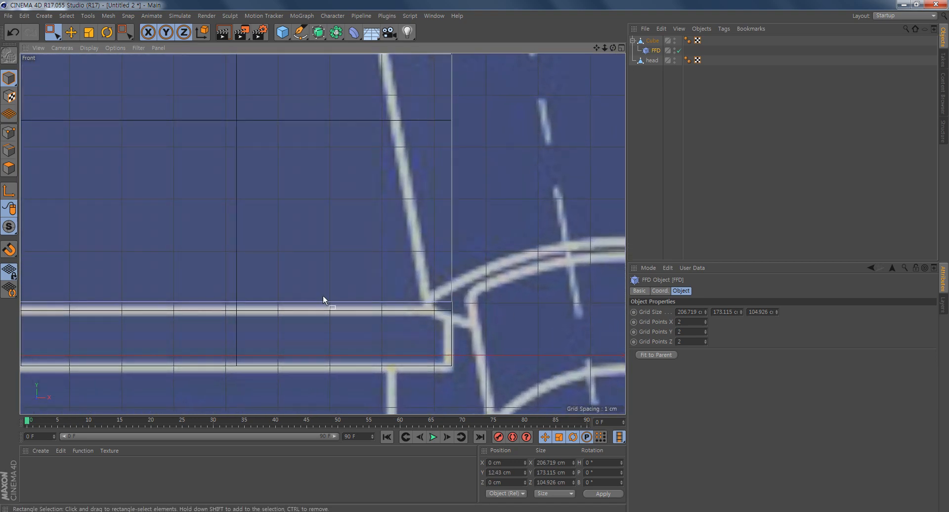
pyautogui.scroll(-8, 417, 332)
pyautogui.scroll(2, 343, 277)
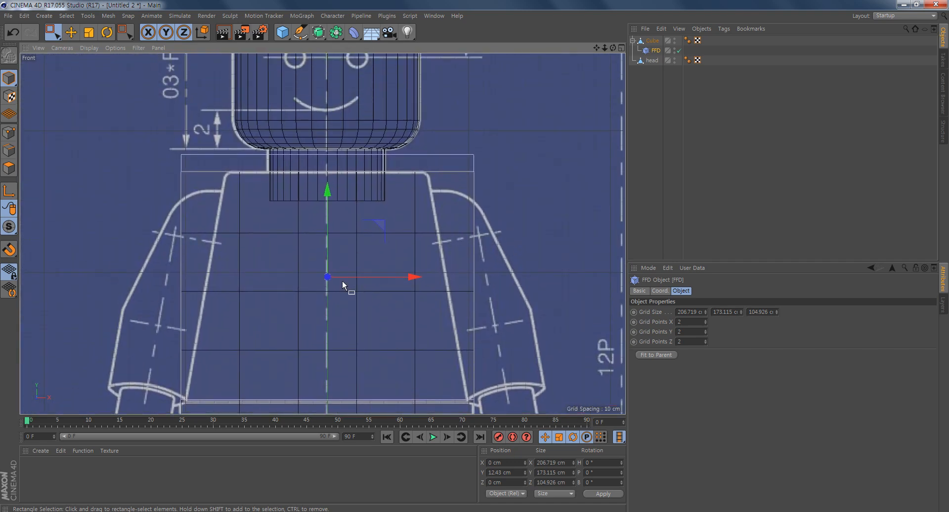
# Move both upper corners of the FFD cage inward, the left one to about X -69.5 cm, tapering the torso to the blueprint
pyautogui.click(8, 133)
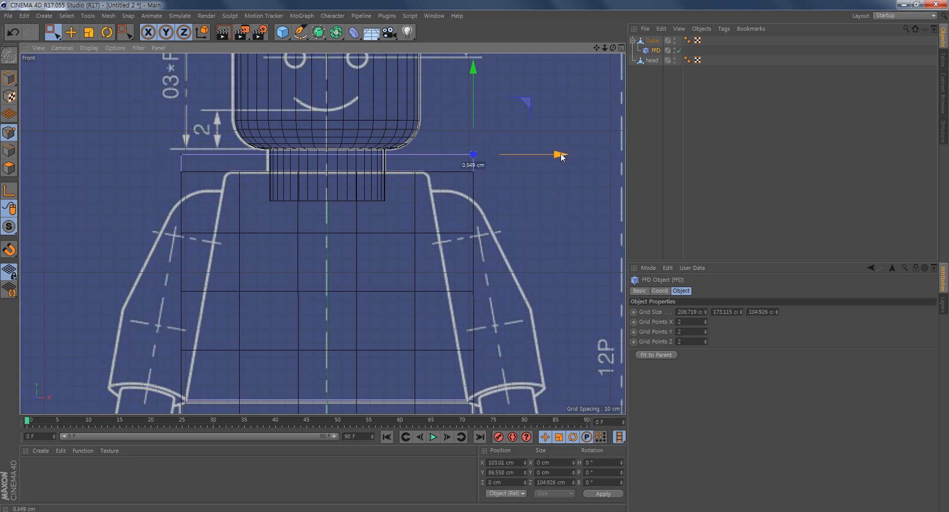
pyautogui.moveTo(558, 154); pyautogui.dragTo(511, 178)
pyautogui.moveTo(174, 151); pyautogui.dragTo(188, 159)
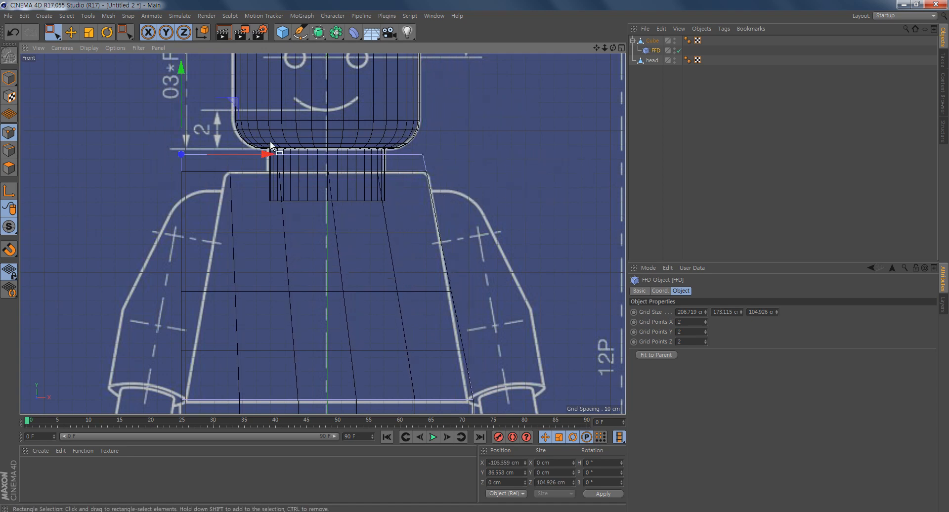
pyautogui.moveTo(268, 153); pyautogui.dragTo(316, 165)
pyautogui.moveTo(288, 324)
pyautogui.keyDown('alt'); pyautogui.mouseDown(button='middle')
pyautogui.moveTo(315, 172)
pyautogui.moveTo(296, 265)
pyautogui.mouseUp(button='middle'); pyautogui.keyUp('alt')
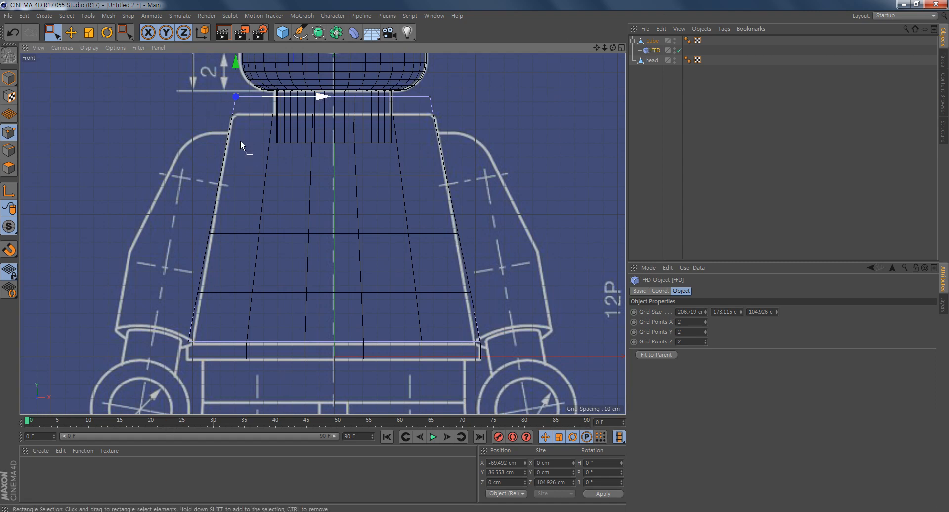
# Select the torso cube together with its FFD deformer and merge them with Connect Objects + Delete
pyautogui.click(657, 43)
pyautogui.click(657, 51)
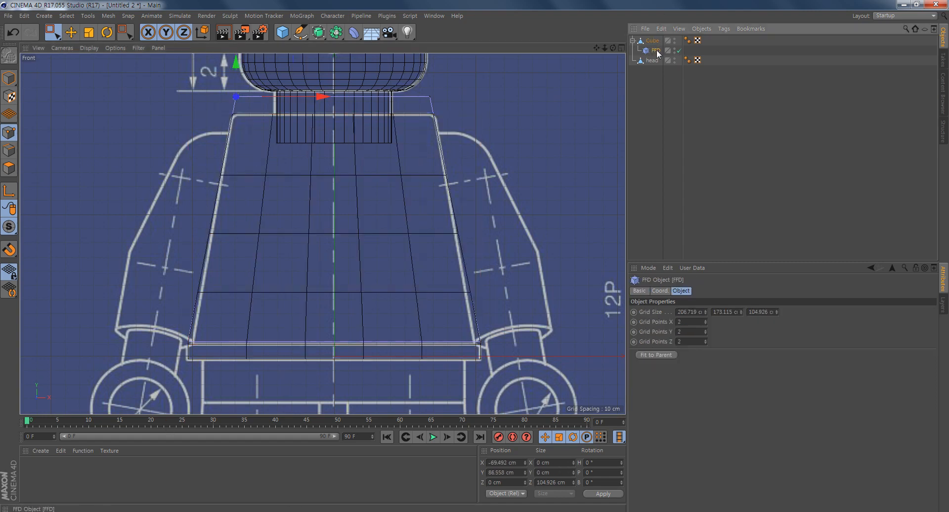
pyautogui.click(656, 42)
pyautogui.click(656, 51)
pyautogui.click(656, 41)
pyautogui.click(656, 51)
pyautogui.click(657, 42)
pyautogui.keyDown('ctrl'); pyautogui.click(659, 51); pyautogui.keyUp('ctrl')
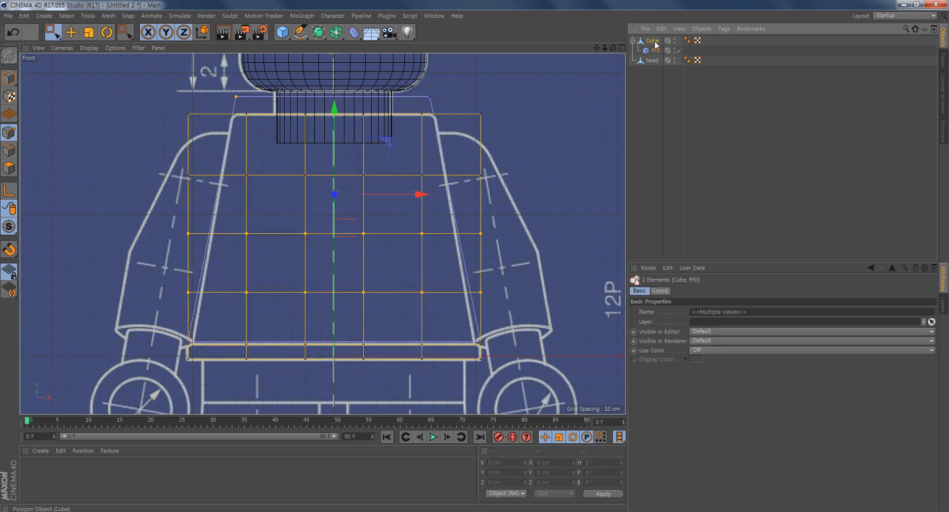
pyautogui.rightClick(660, 52)
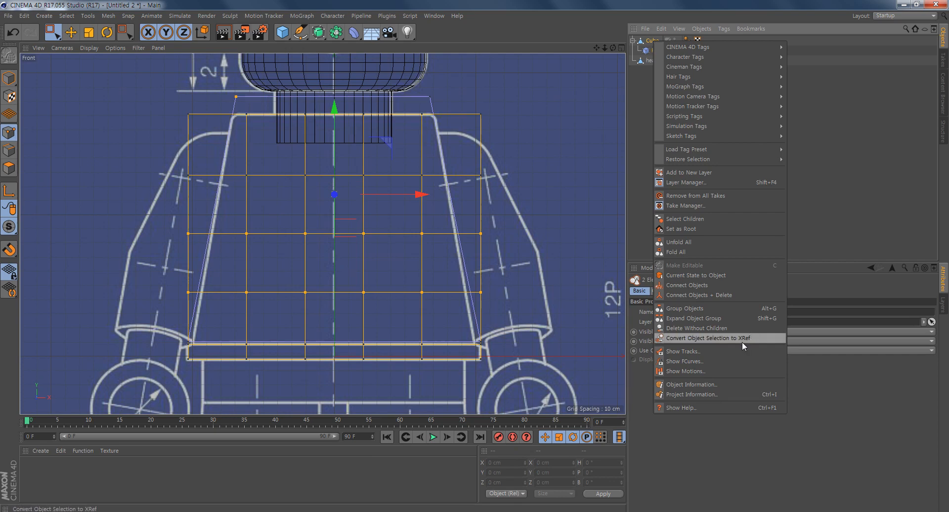
pyautogui.click(695, 295)
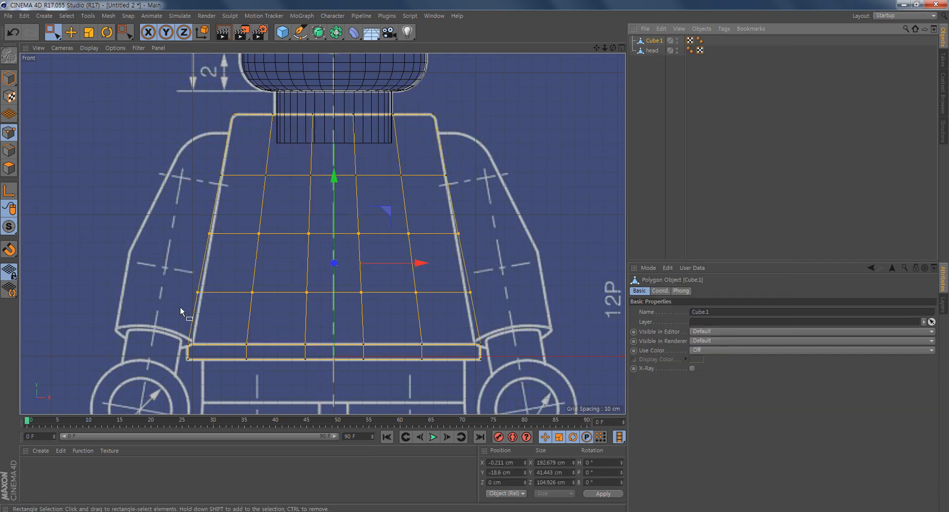
# Add a Bevel deformer and make it a child of the merged torso object
pyautogui.click(354, 33)
pyautogui.click(465, 170)
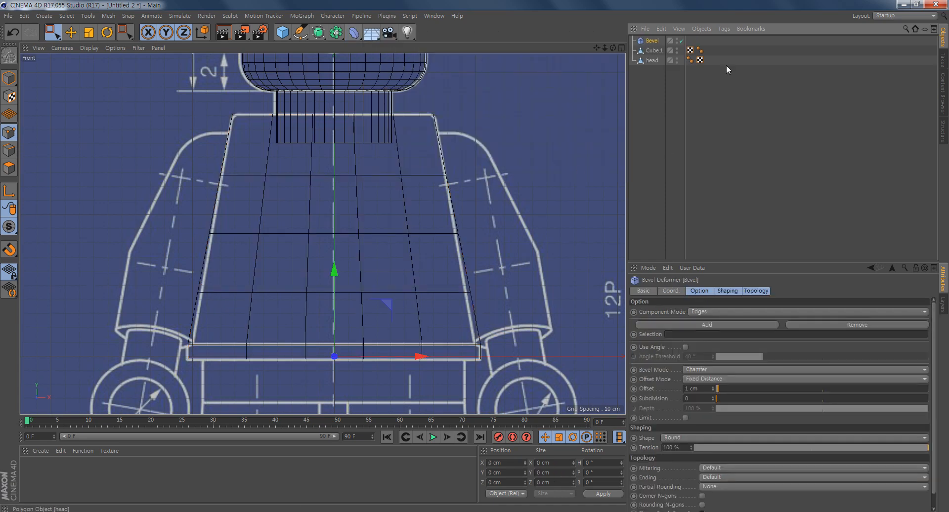
pyautogui.moveTo(656, 45); pyautogui.dragTo(654, 51)
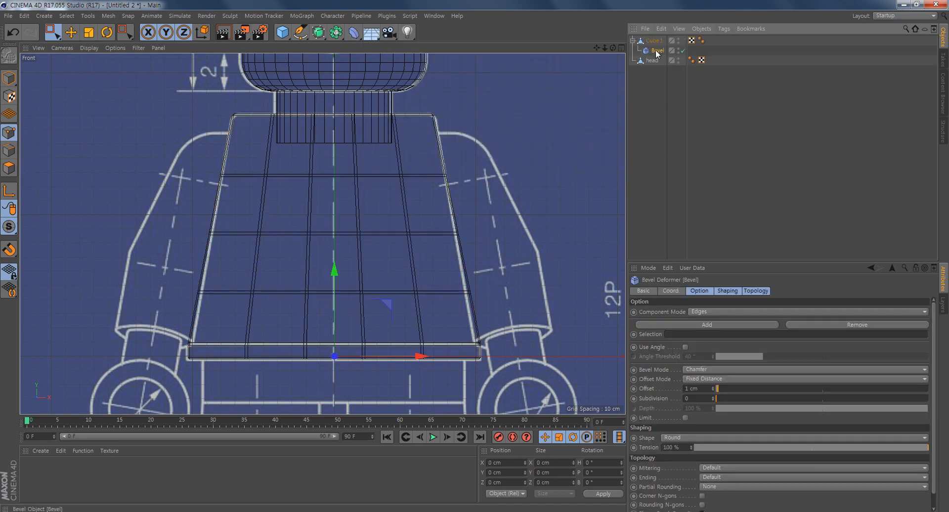
# Enable Use Angle on the Bevel deformer to limit it to the torso's sharp edges and inspect the result in the perspective view
pyautogui.middleClick(428, 185)
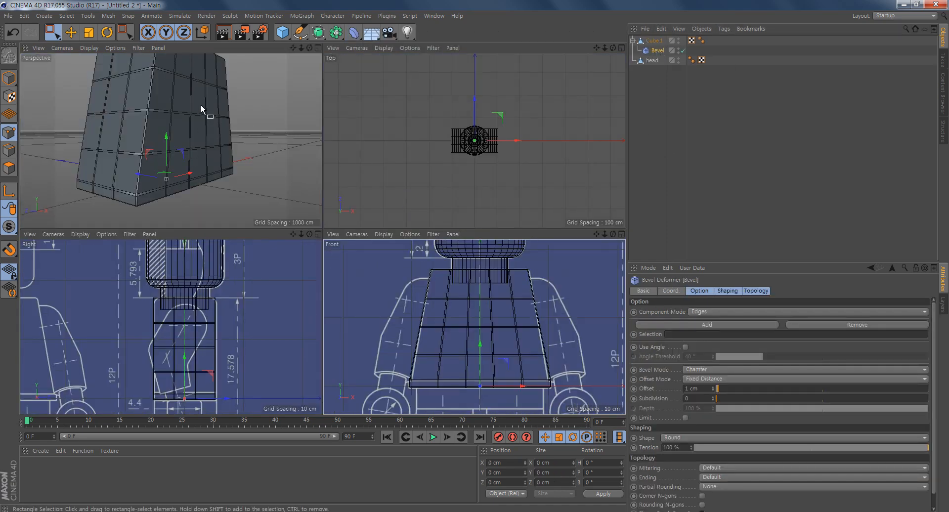
pyautogui.keyDown('alt'); pyautogui.moveTo(214, 126); pyautogui.dragTo(198, 104); pyautogui.keyUp('alt')
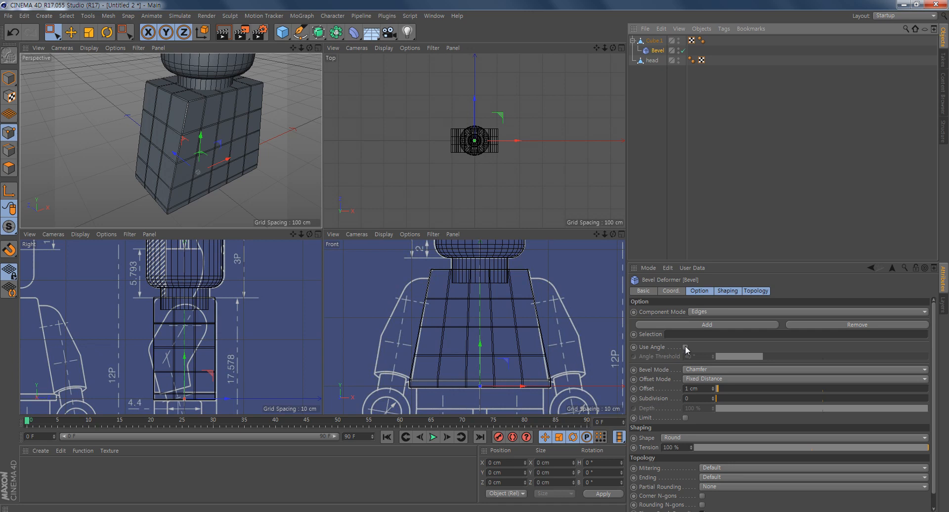
pyautogui.click(685, 347)
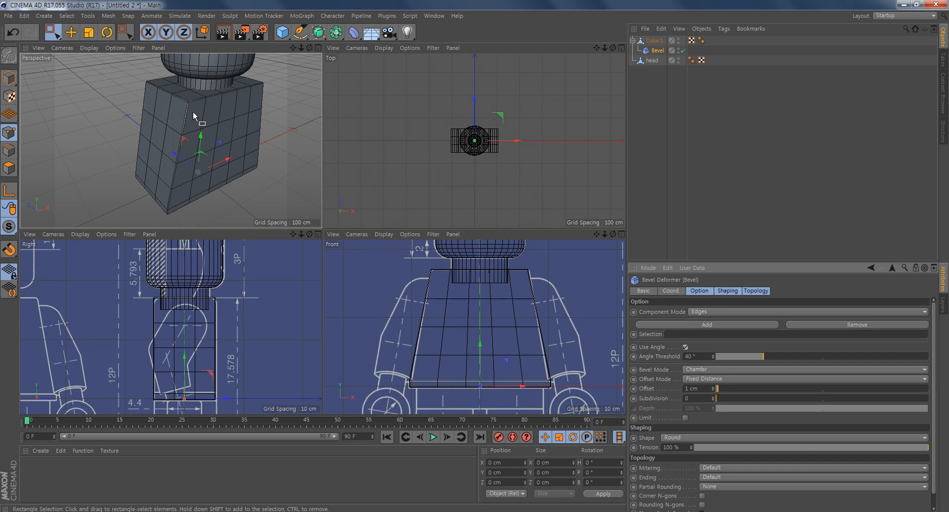
pyautogui.scroll(5, 198, 114)
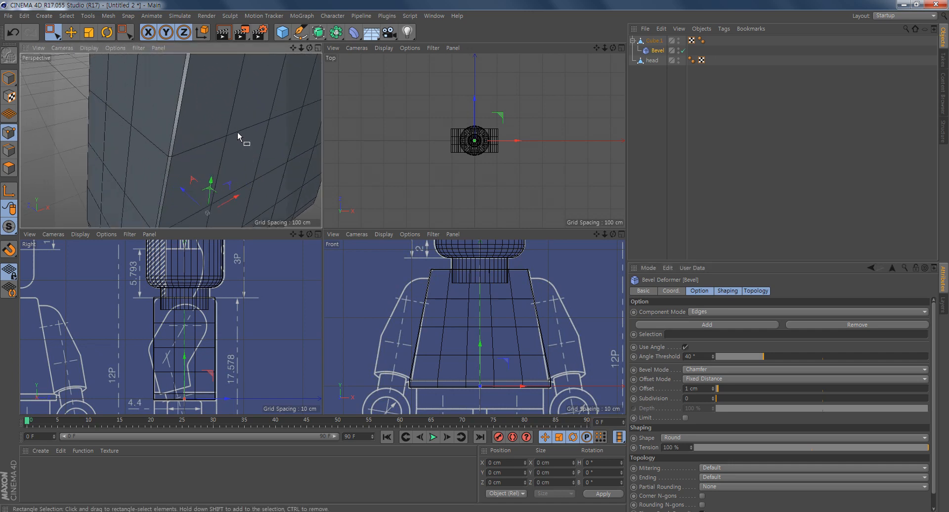
pyautogui.keyDown('alt'); pyautogui.moveTo(237, 132); pyautogui.dragTo(230, 176); pyautogui.keyUp('alt')
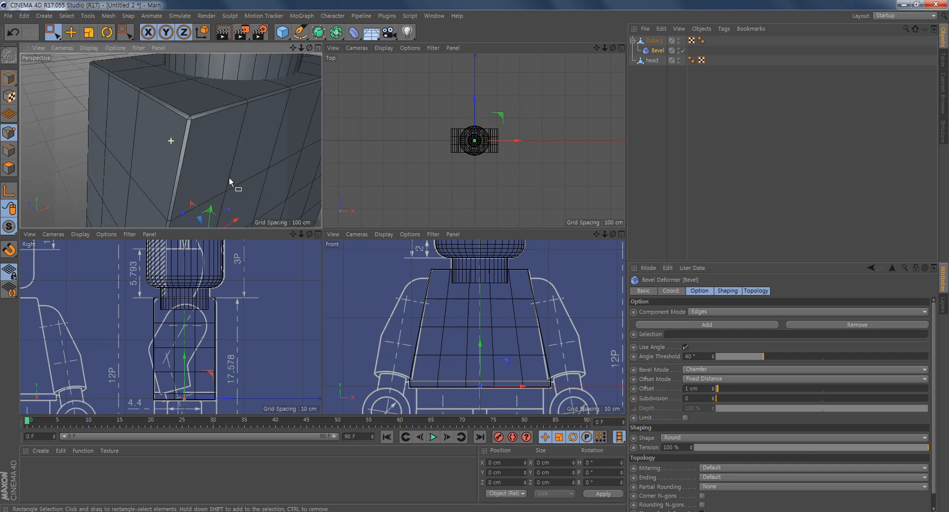
pyautogui.scroll(-5, 256, 140)
pyautogui.keyDown('alt'); pyautogui.moveTo(223, 177); pyautogui.dragTo(219, 151, button='middle'); pyautogui.keyUp('alt')
pyautogui.scroll(3, 259, 166)
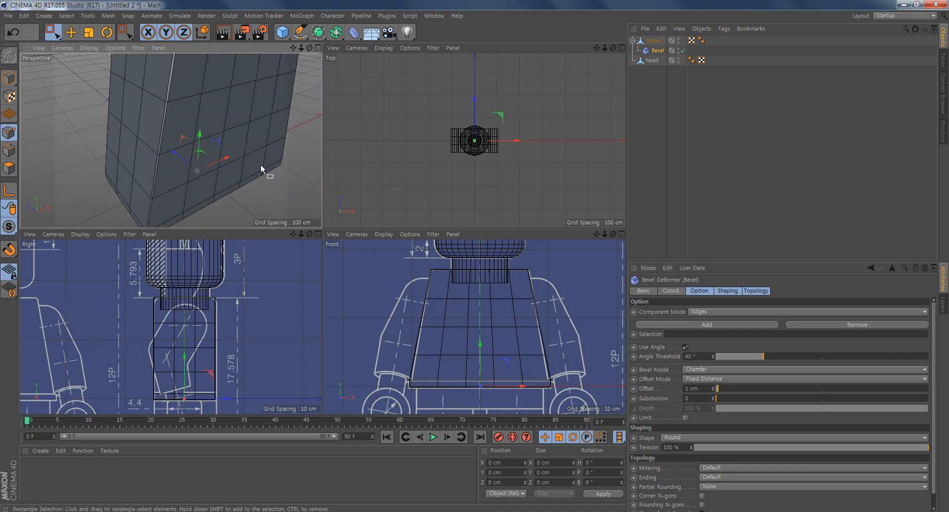
pyautogui.keyDown('alt'); pyautogui.moveTo(258, 166); pyautogui.dragTo(239, 132); pyautogui.keyUp('alt')
pyautogui.scroll(-3, 234, 145)
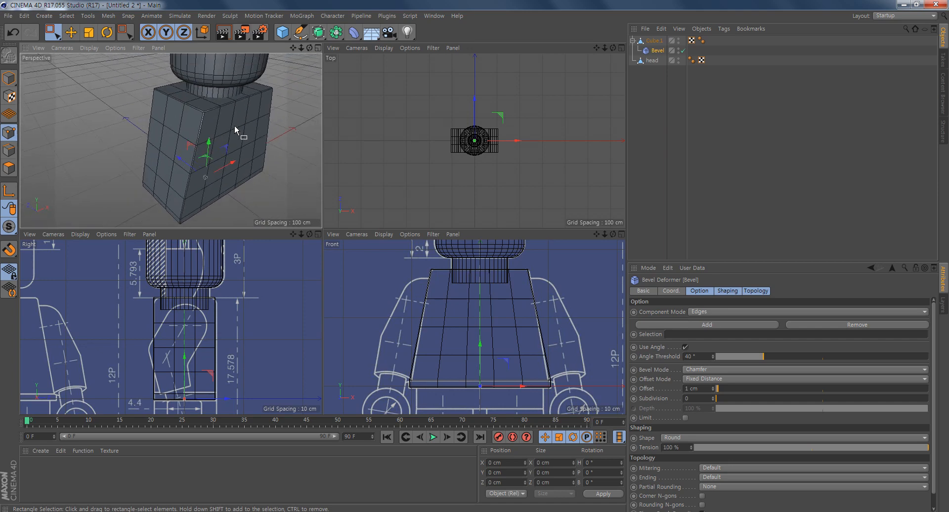
# Merge the torso object with its Bevel deformer using Connect Objects + Delete and rename the result body
pyautogui.keyDown('ctrl'); pyautogui.click(658, 42); pyautogui.keyUp('ctrl')
pyautogui.rightClick(657, 44)
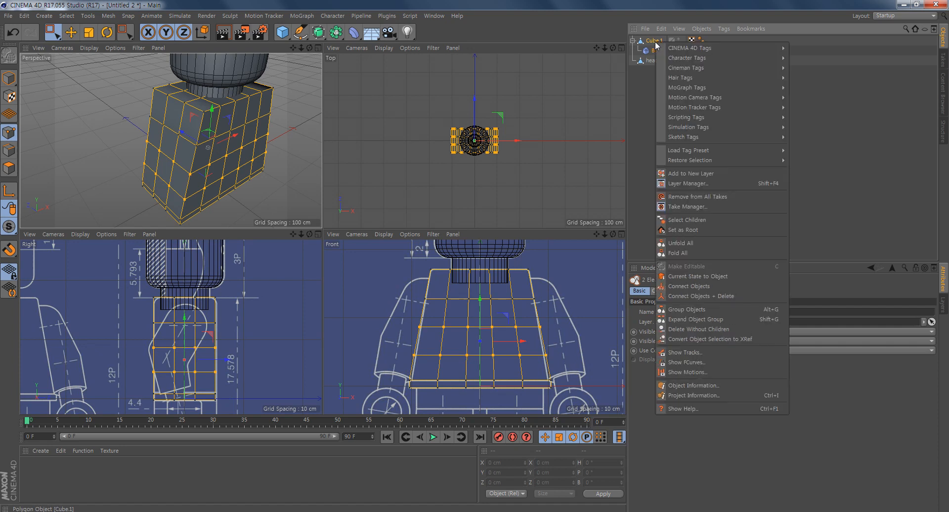
pyautogui.click(712, 296)
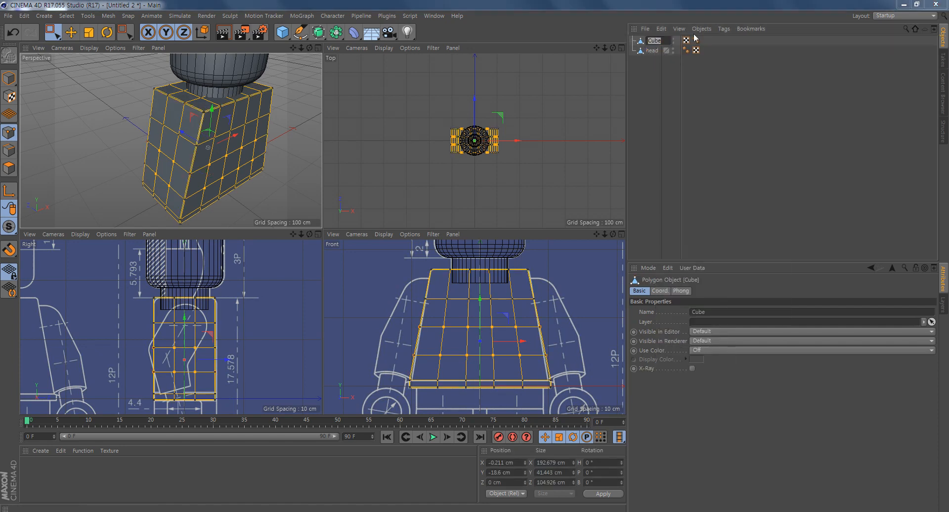
pyautogui.write('boody')
pyautogui.press('Return')
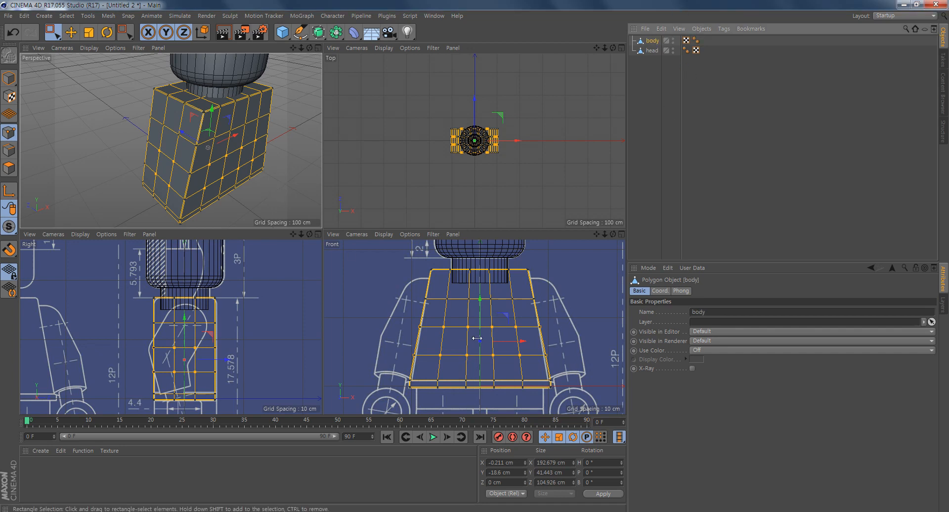
# Add a cube primitive for the hip block below the body and switch to Model mode
pyautogui.keyDown('alt'); pyautogui.moveTo(500, 351); pyautogui.dragTo(473, 289, button='middle'); pyautogui.keyUp('alt')
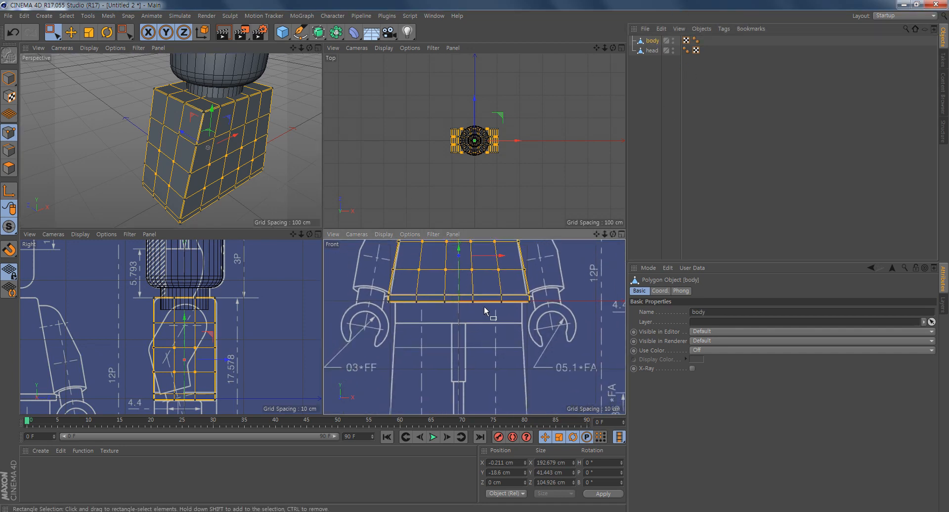
pyautogui.middleClick(492, 333)
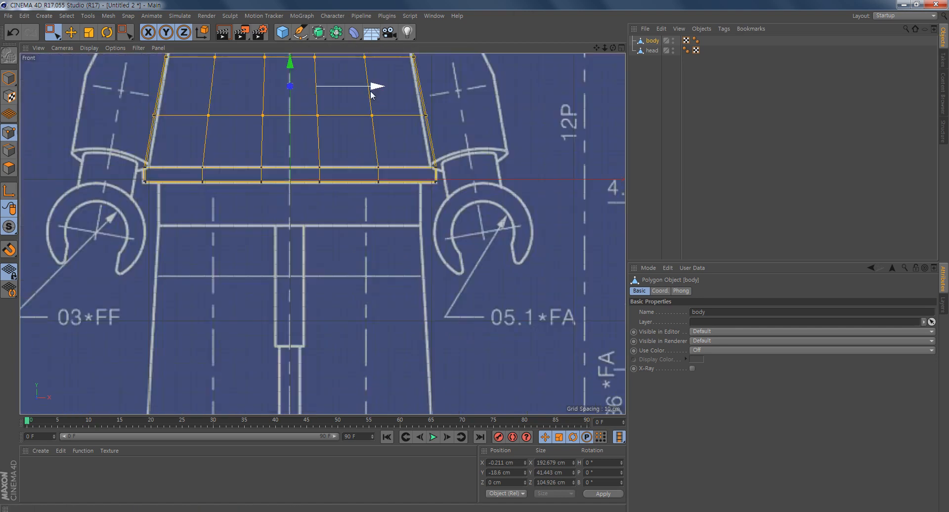
pyautogui.click(286, 34)
pyautogui.keyDown('alt'); pyautogui.moveTo(387, 256); pyautogui.dragTo(445, 300, button='middle'); pyautogui.keyUp('alt')
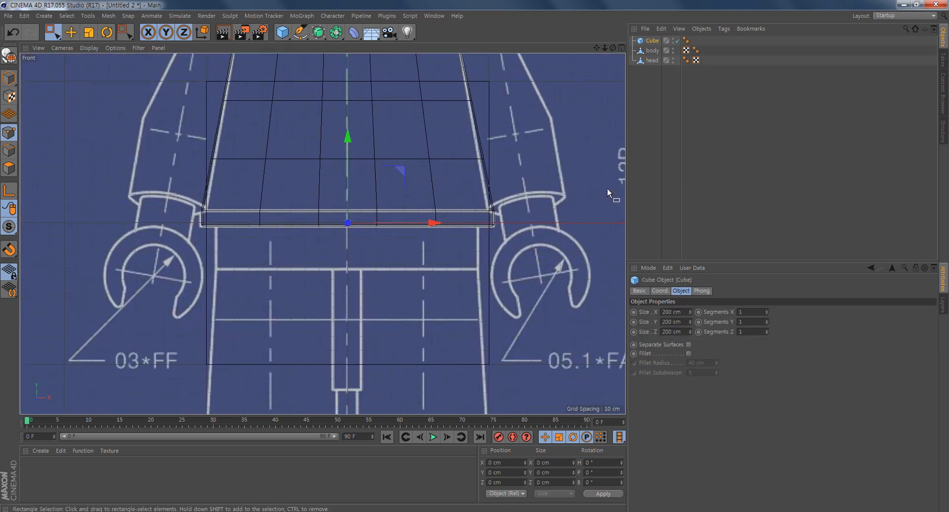
pyautogui.click(9, 78)
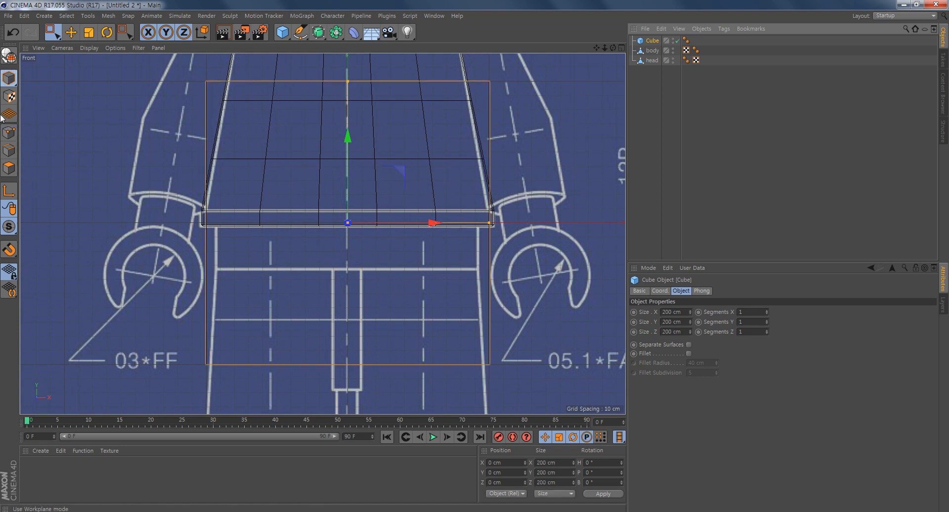
pyautogui.moveTo(343, 82); pyautogui.dragTo(352, 191)
pyautogui.hotkey('ctrl', 'z')
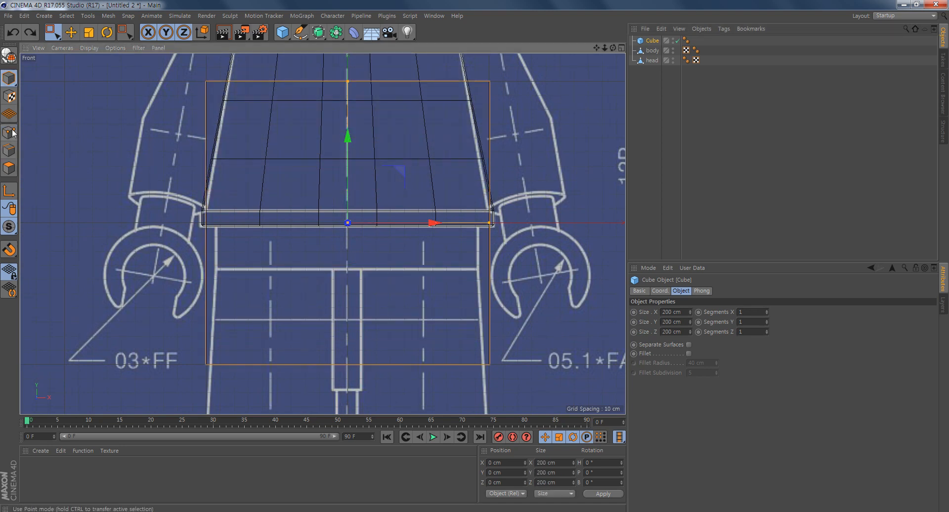
pyautogui.click(10, 133)
pyautogui.click(9, 168)
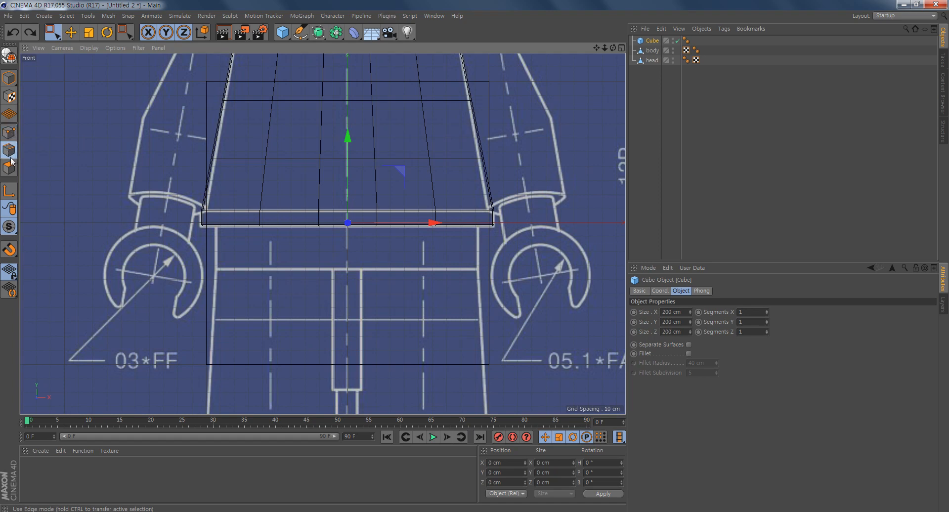
pyautogui.moveTo(398, 174); pyautogui.dragTo(379, 195)
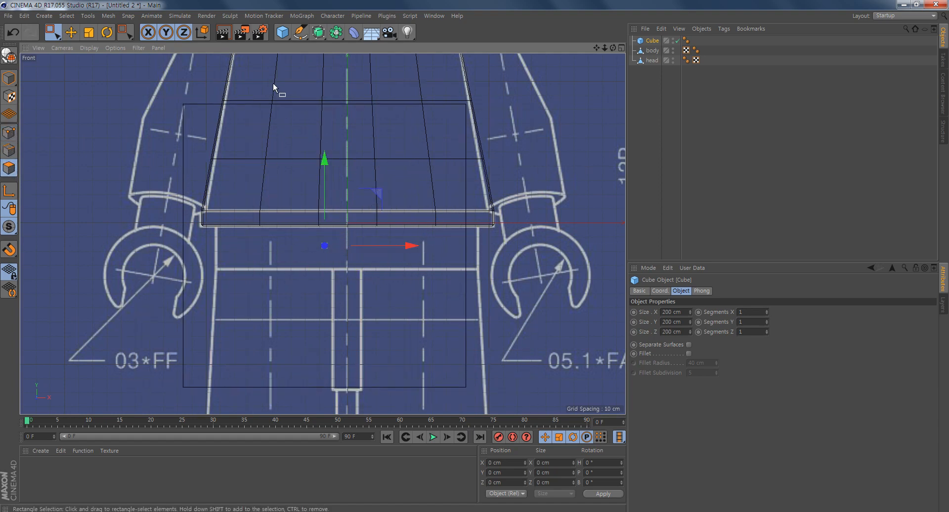
pyautogui.hotkey('ctrl', 'z')
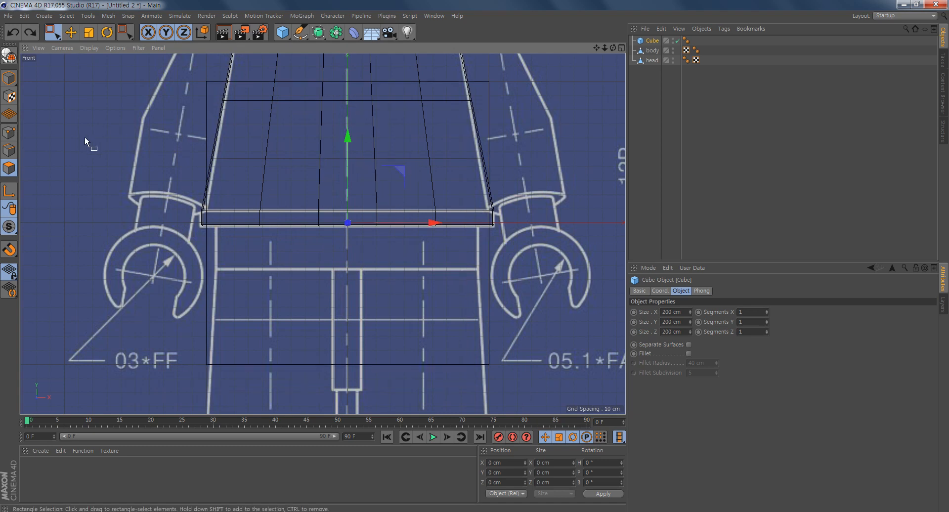
pyautogui.click(7, 82)
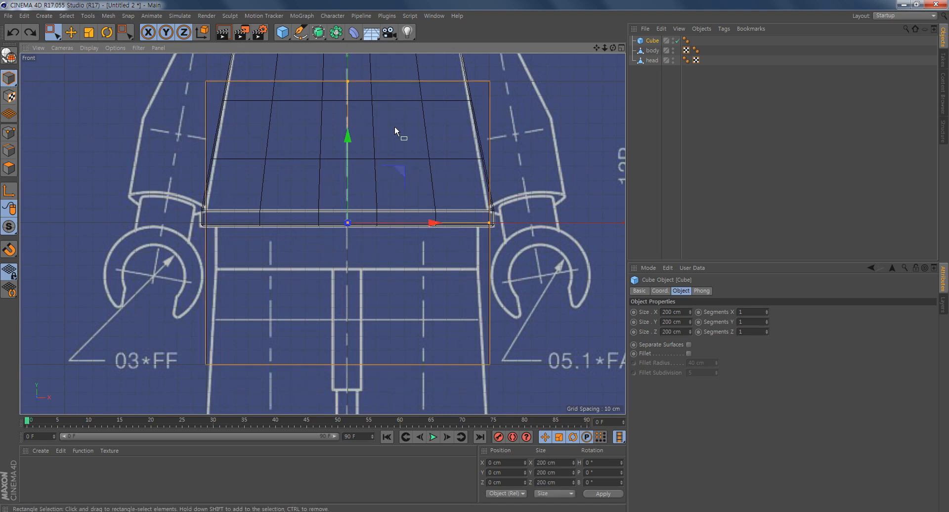
# Fit the cube to the blueprint's hip block in the front view, about 184 cm wide and 30 cm high at about Y -17.8 cm
pyautogui.moveTo(348, 81); pyautogui.dragTo(342, 196)
pyautogui.moveTo(347, 139); pyautogui.dragTo(344, 165)
pyautogui.moveTo(348, 222); pyautogui.dragTo(349, 230)
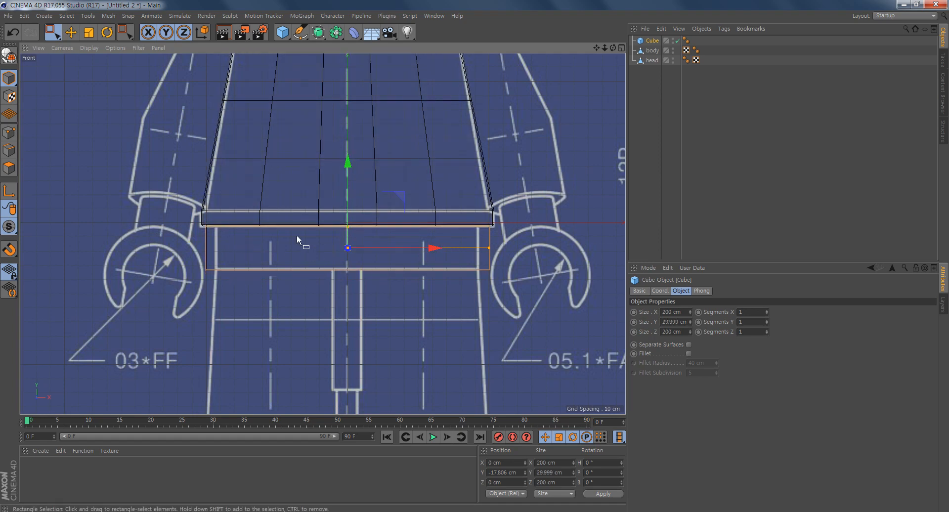
pyautogui.moveTo(493, 252); pyautogui.dragTo(479, 250)
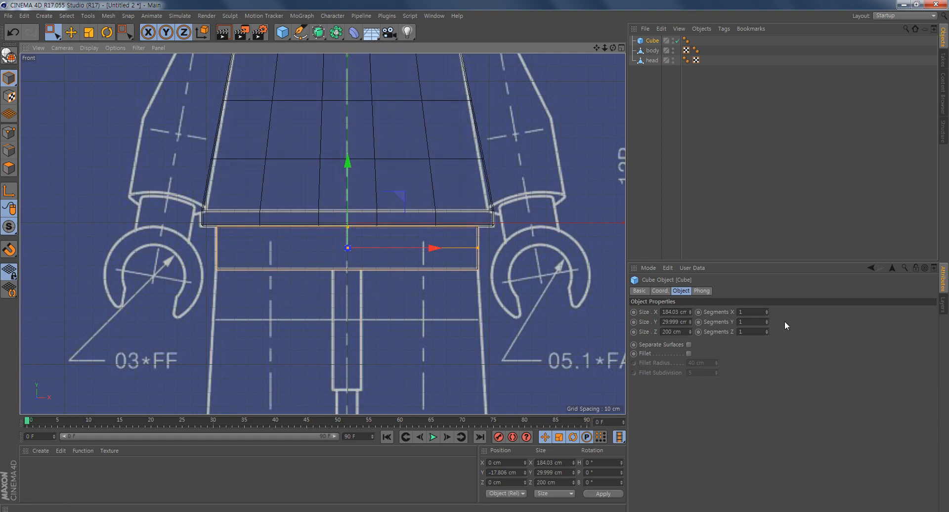
# Reduce the hip cube's depth to about 105.3 cm to match the blueprint in the side view
pyautogui.middleClick(353, 306)
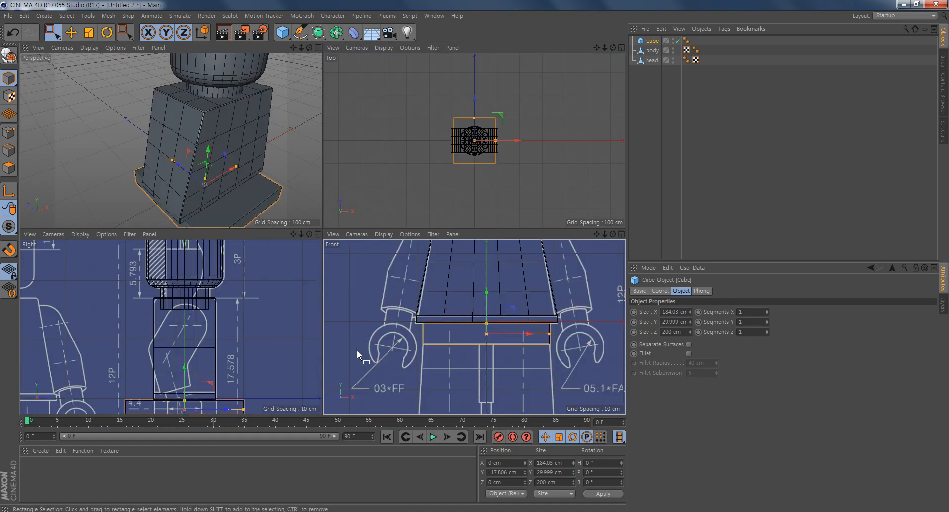
pyautogui.keyDown('alt'); pyautogui.moveTo(210, 376); pyautogui.dragTo(209, 276, button='middle'); pyautogui.keyUp('alt')
pyautogui.scroll(3, 253, 310)
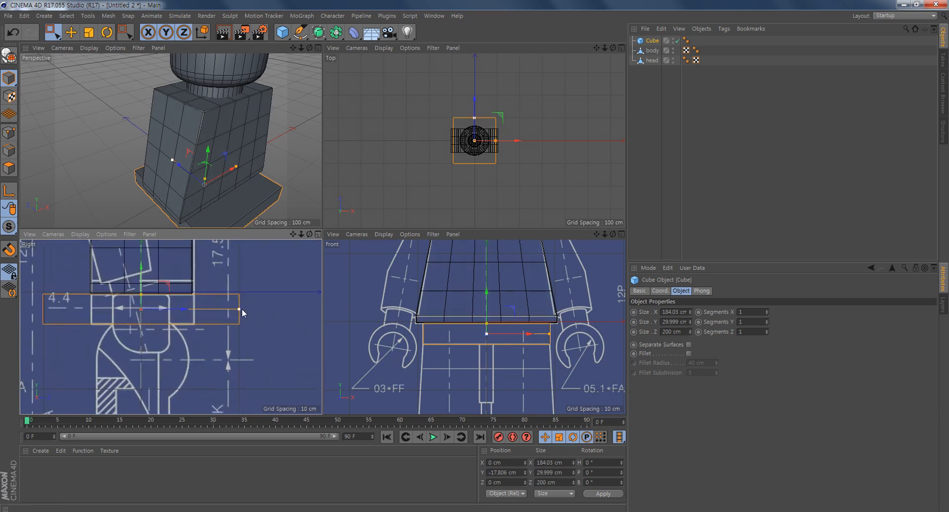
pyautogui.moveTo(240, 310); pyautogui.dragTo(195, 328)
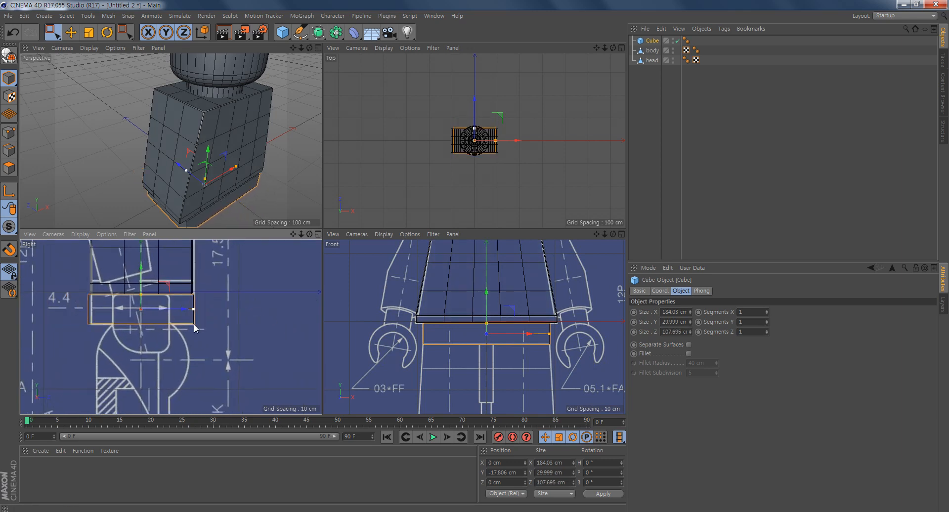
pyautogui.scroll(5, 194, 328)
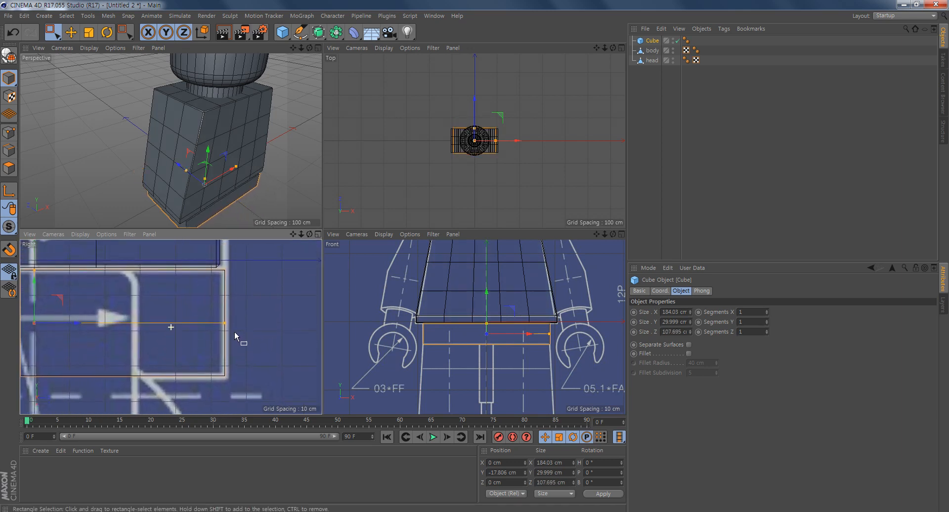
pyautogui.moveTo(224, 327); pyautogui.dragTo(220, 328)
pyautogui.keyDown('alt'); pyautogui.moveTo(130, 353); pyautogui.dragTo(242, 339, button='middle'); pyautogui.keyUp('alt')
pyautogui.scroll(-1, 293, 339)
pyautogui.scroll(-1, 293, 340)
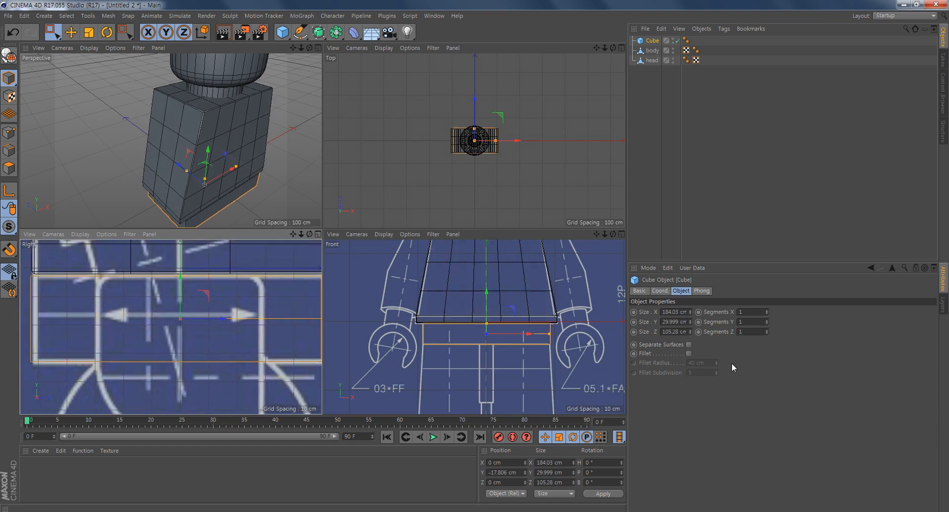
# Set the hip cube's segments to 5 in X, 1 in Y and 3 in Z
pyautogui.click(767, 311)
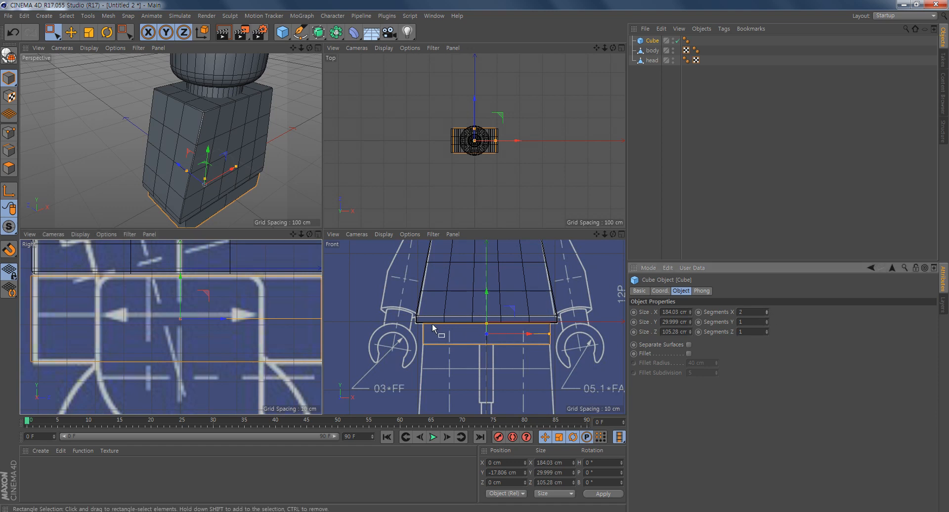
pyautogui.keyDown('alt'); pyautogui.moveTo(227, 176); pyautogui.dragTo(224, 156, button='middle'); pyautogui.keyUp('alt')
pyautogui.keyDown('alt'); pyautogui.moveTo(225, 156); pyautogui.dragTo(213, 141); pyautogui.keyUp('alt')
pyautogui.click(767, 311)
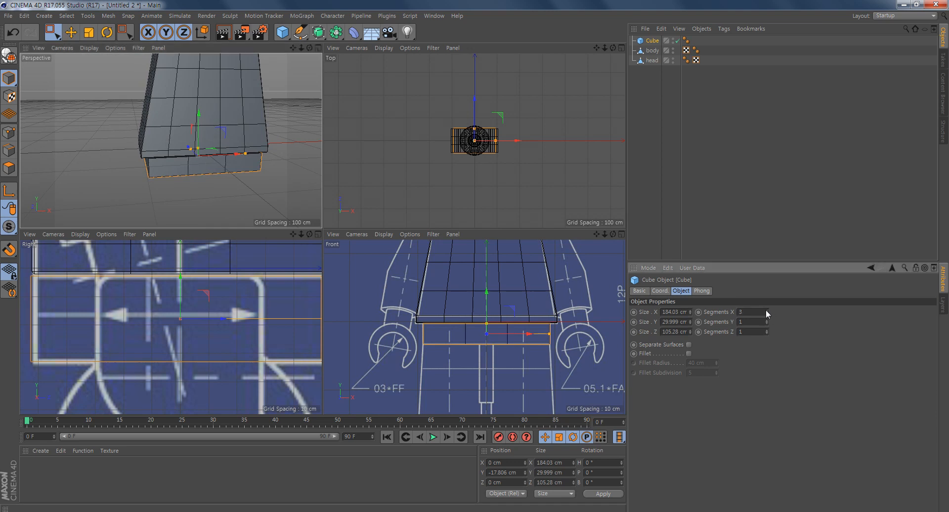
pyautogui.click(767, 310)
pyautogui.click(767, 310)
pyautogui.click(767, 320)
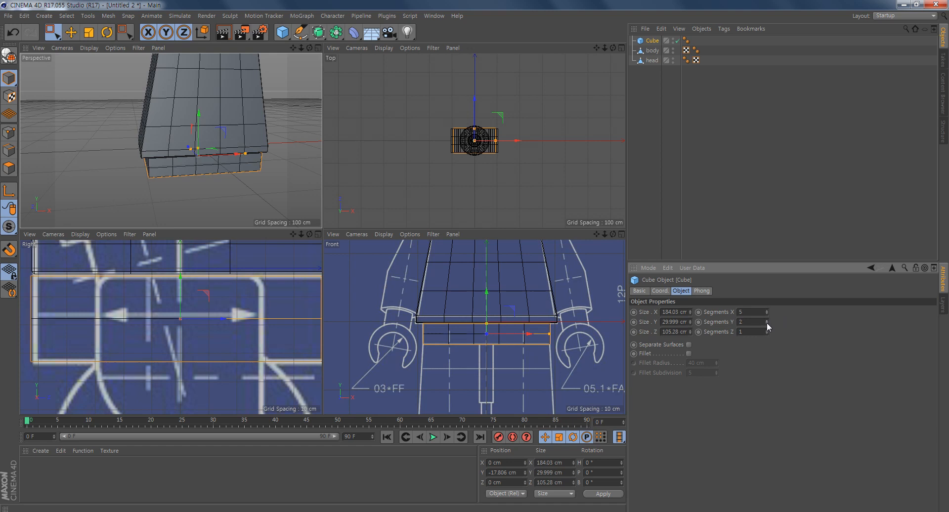
pyautogui.click(767, 324)
pyautogui.keyDown('alt'); pyautogui.moveTo(215, 193); pyautogui.dragTo(286, 176); pyautogui.keyUp('alt')
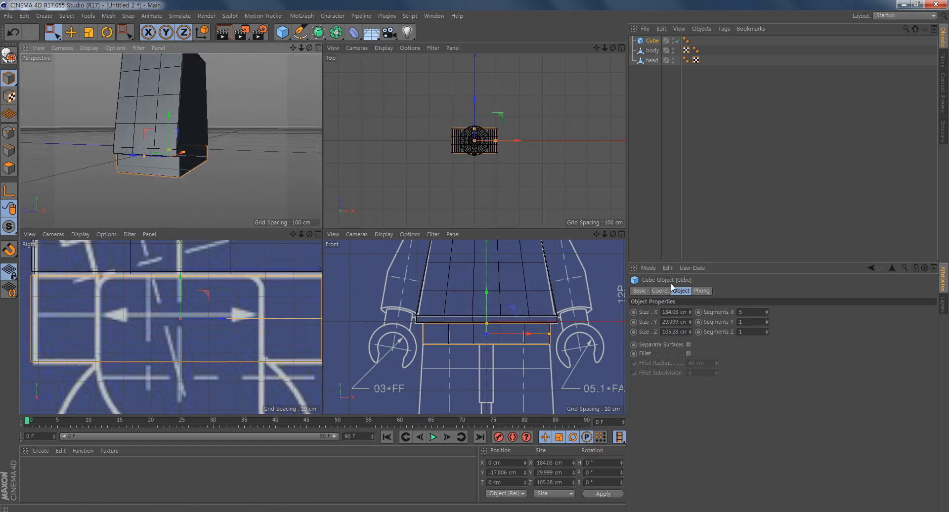
pyautogui.doubleClick(768, 332)
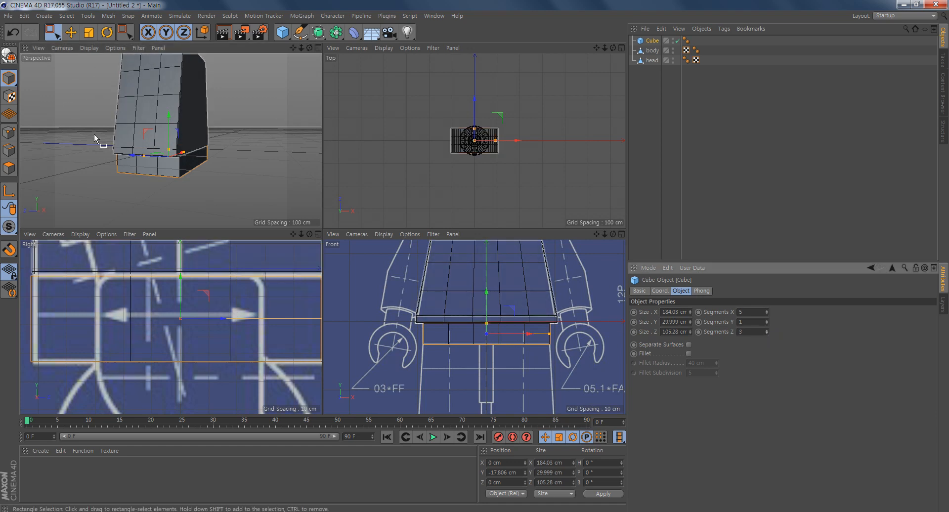
pyautogui.keyDown('alt'); pyautogui.moveTo(94, 133); pyautogui.dragTo(193, 181); pyautogui.keyUp('alt')
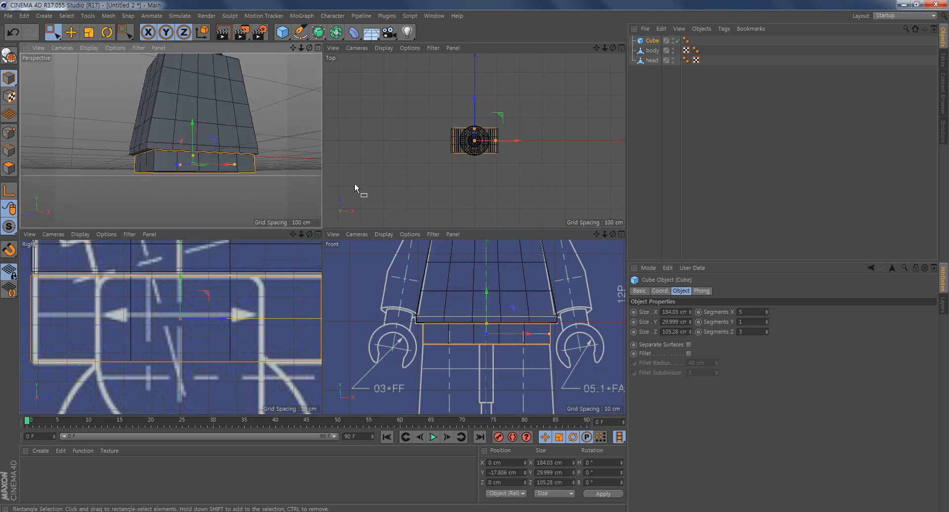
# Enable the hip cube's fillet with a 2 cm radius and a fillet subdivision of 1
pyautogui.click(689, 354)
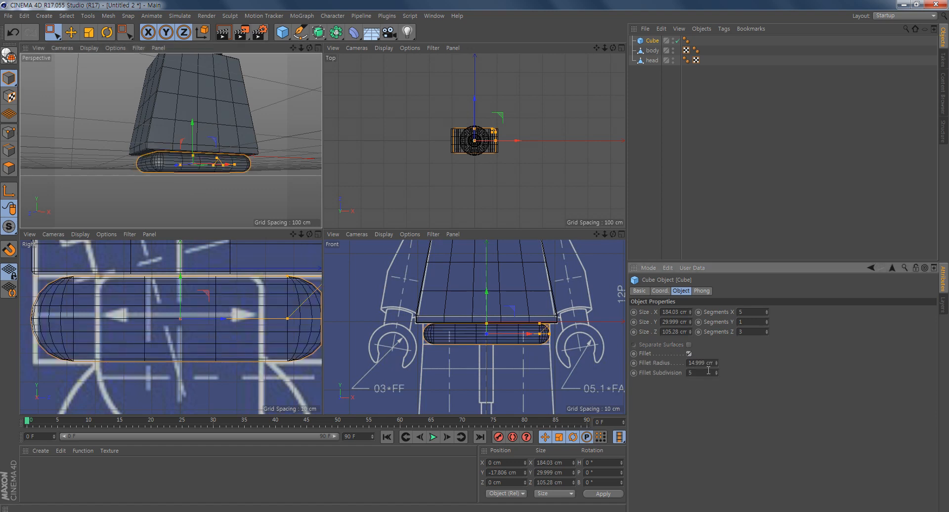
pyautogui.click(689, 363)
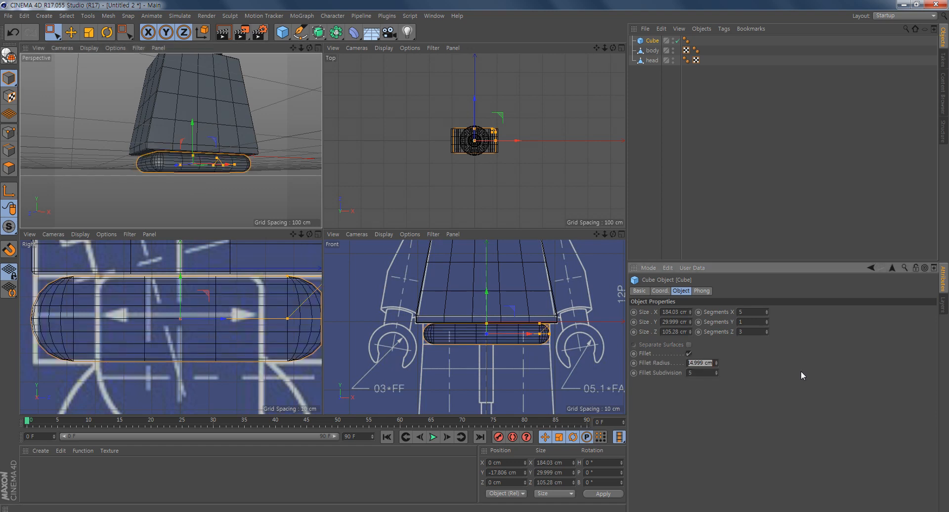
pyautogui.doubleClick(703, 372)
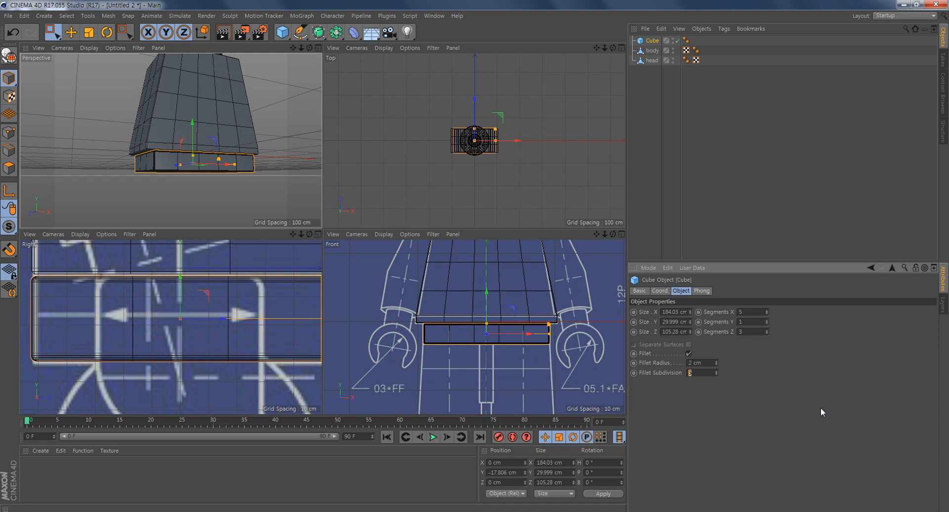
pyautogui.write('1')
pyautogui.press('Return')
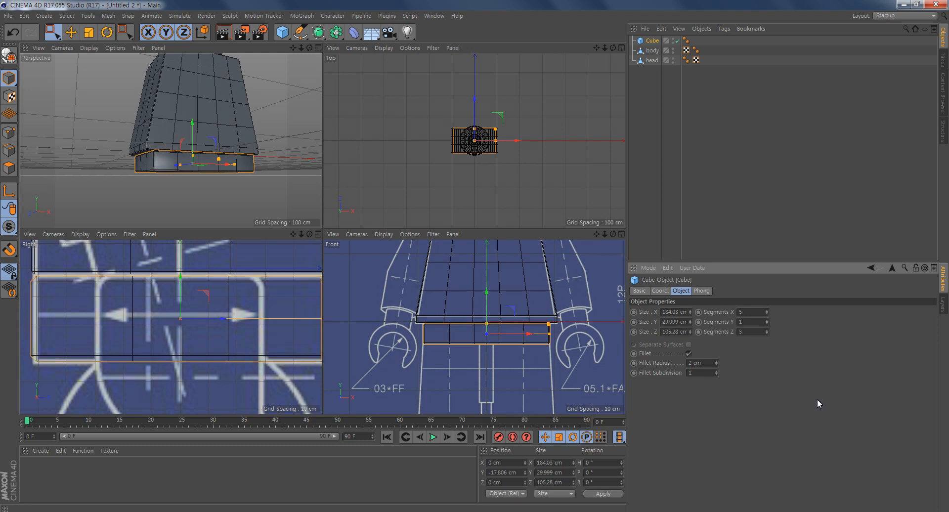
# Examine the hip block's filleted edges and its fit under the body from several angles in the perspective view
pyautogui.keyDown('alt'); pyautogui.moveTo(167, 154); pyautogui.dragTo(216, 164, button='right'); pyautogui.keyUp('alt')
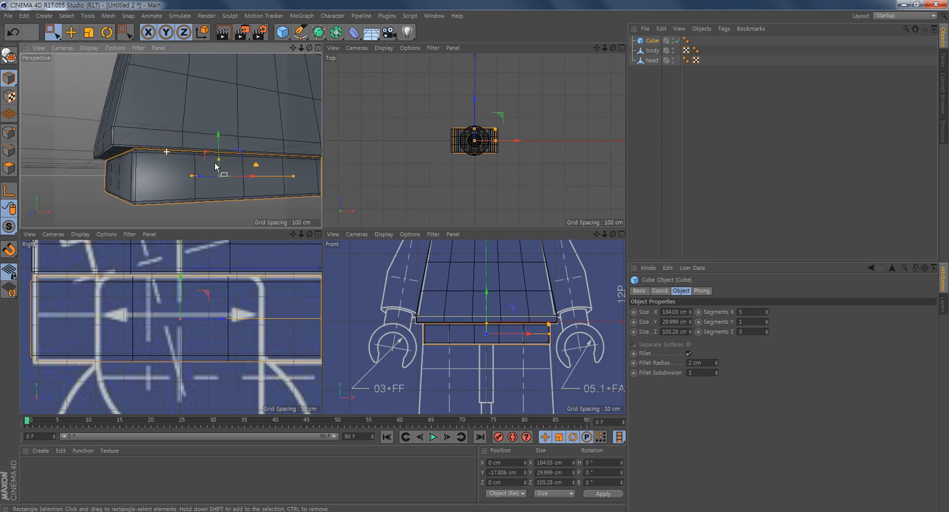
pyautogui.keyDown('alt'); pyautogui.moveTo(205, 175); pyautogui.dragTo(245, 173); pyautogui.keyUp('alt')
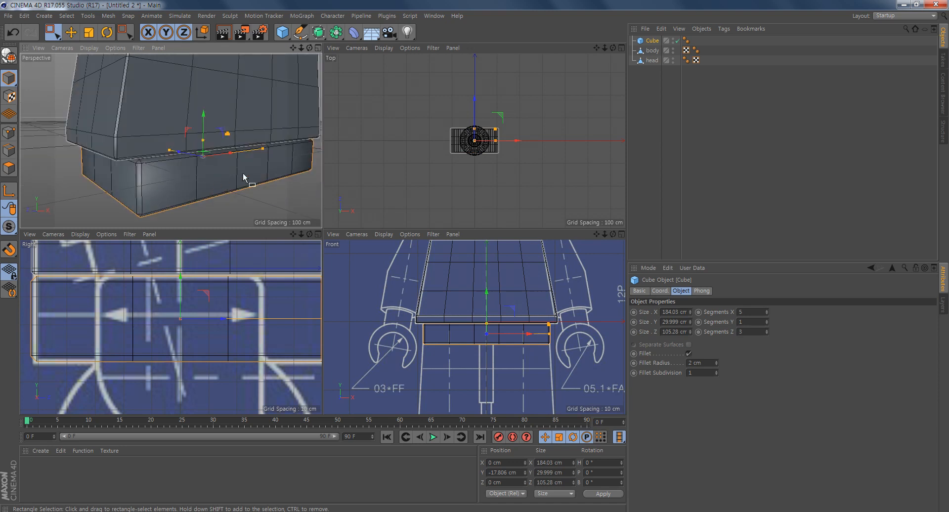
pyautogui.keyDown('alt'); pyautogui.moveTo(247, 173); pyautogui.dragTo(206, 165, button='right'); pyautogui.keyUp('alt')
pyautogui.keyDown('alt'); pyautogui.moveTo(266, 109); pyautogui.dragTo(238, 155, button='middle'); pyautogui.keyUp('alt')
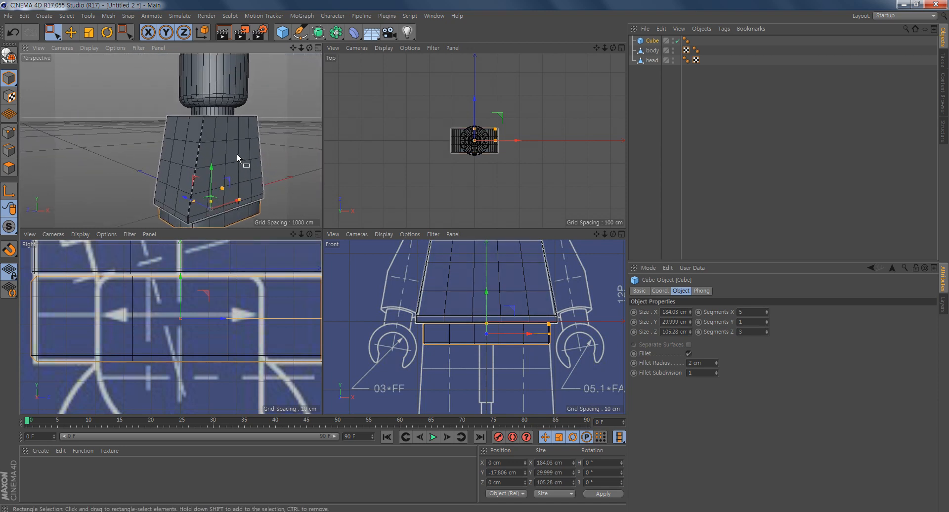
pyautogui.keyDown('alt'); pyautogui.moveTo(237, 155); pyautogui.dragTo(255, 155, button='right'); pyautogui.keyUp('alt')
pyautogui.keyDown('alt'); pyautogui.moveTo(251, 121); pyautogui.dragTo(179, 120); pyautogui.keyUp('alt')
pyautogui.keyDown('alt'); pyautogui.moveTo(285, 167); pyautogui.dragTo(248, 113, button='middle'); pyautogui.keyUp('alt')
pyautogui.moveTo(252, 135)
pyautogui.keyDown('alt'); pyautogui.mouseDown()
pyautogui.moveTo(192, 138)
pyautogui.moveTo(225, 84)
pyautogui.moveTo(247, 141)
pyautogui.mouseUp(); pyautogui.keyUp('alt')
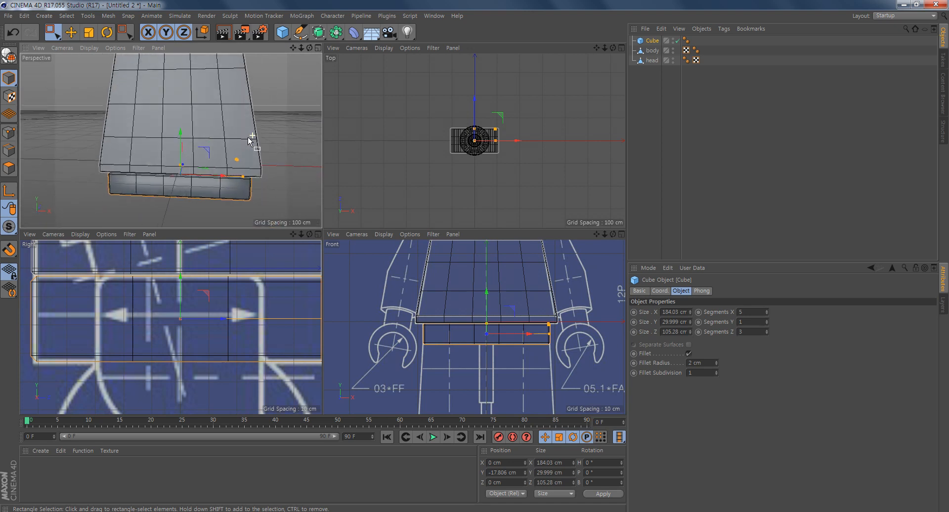
# Set the hip cube's fillet radius to 1 cm and check its edges in the perspective view
pyautogui.click(712, 363)
pyautogui.press('Return')
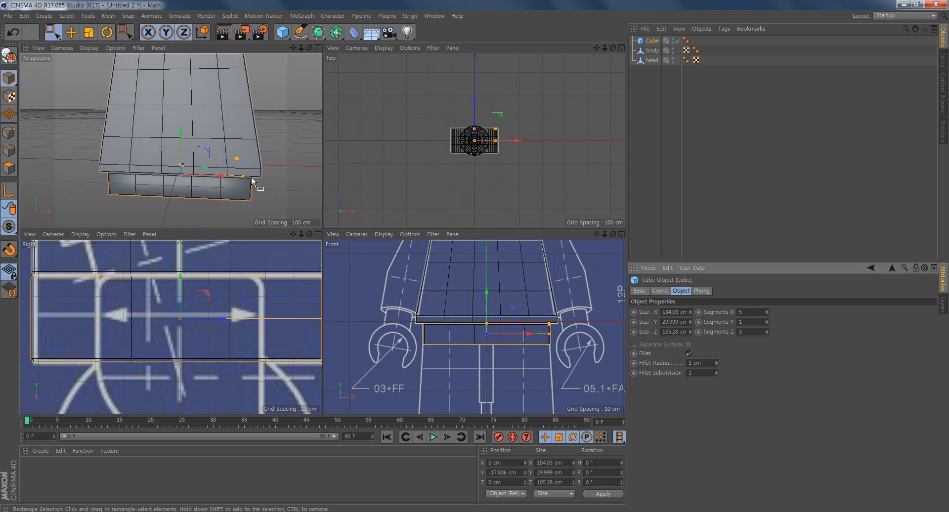
pyautogui.scroll(5, 238, 169)
pyautogui.scroll(-3, 245, 174)
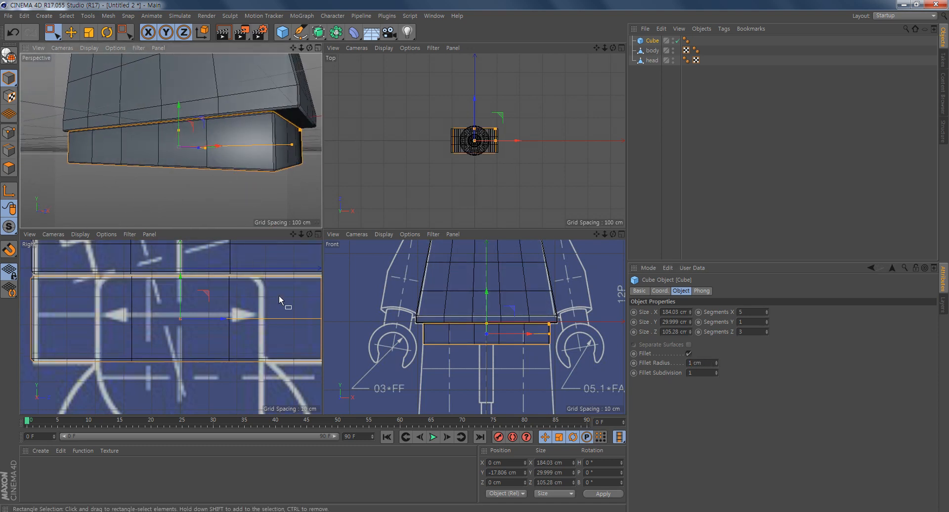
pyautogui.moveTo(273, 172)
pyautogui.keyDown('alt'); pyautogui.mouseDown()
pyautogui.moveTo(233, 170)
pyautogui.moveTo(257, 174)
pyautogui.mouseUp(); pyautogui.keyUp('alt')
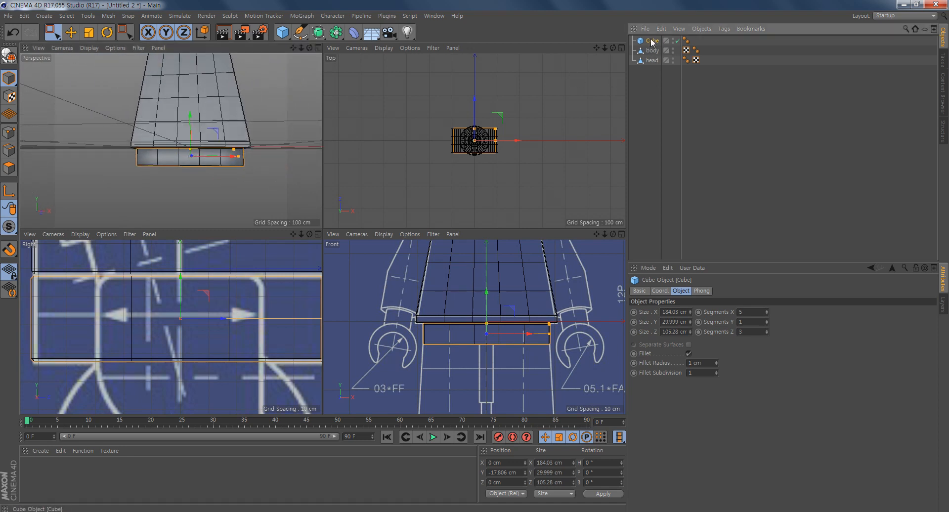
# Make the hip cube editable and rename it weist
pyautogui.click(9, 55)
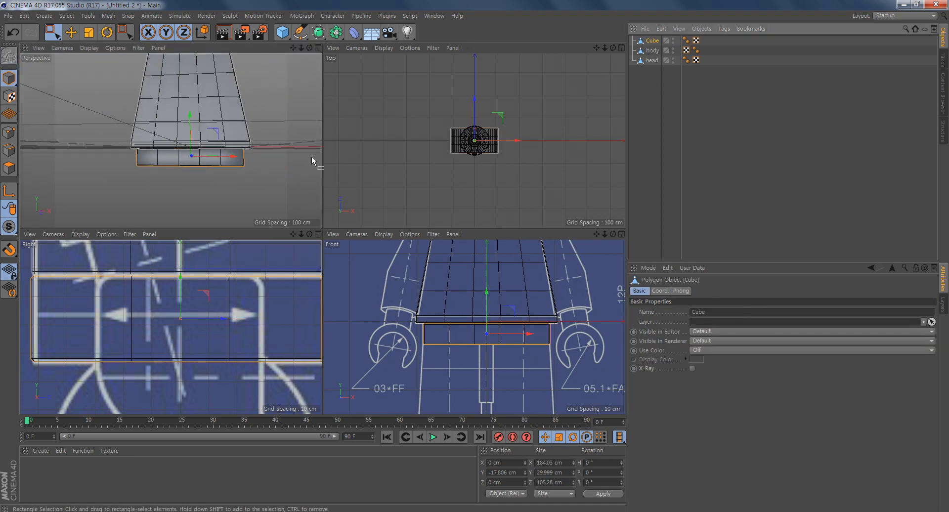
pyautogui.doubleClick(652, 40)
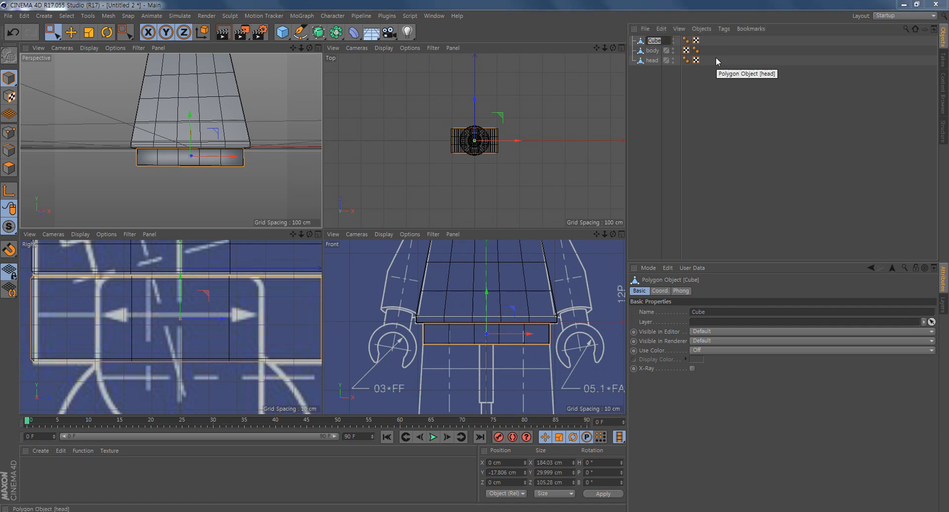
pyautogui.write('weist')
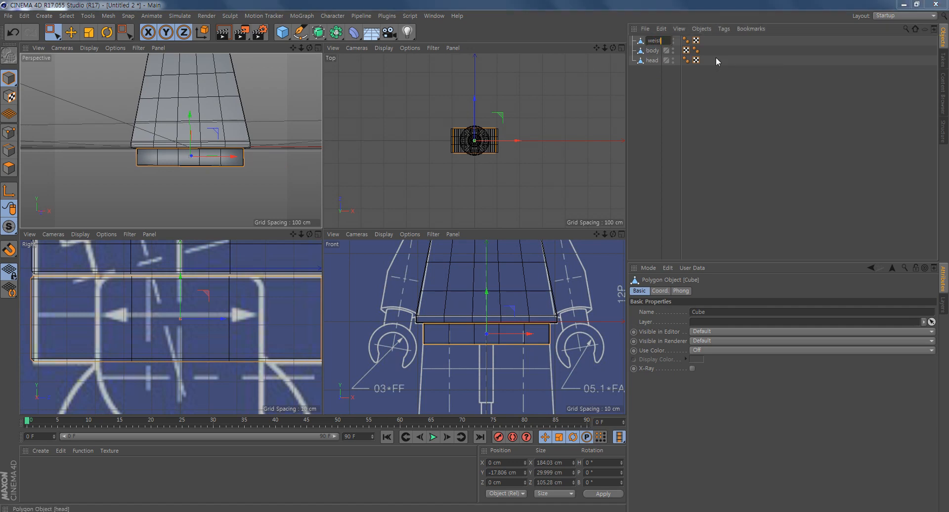
pyautogui.press('Return')
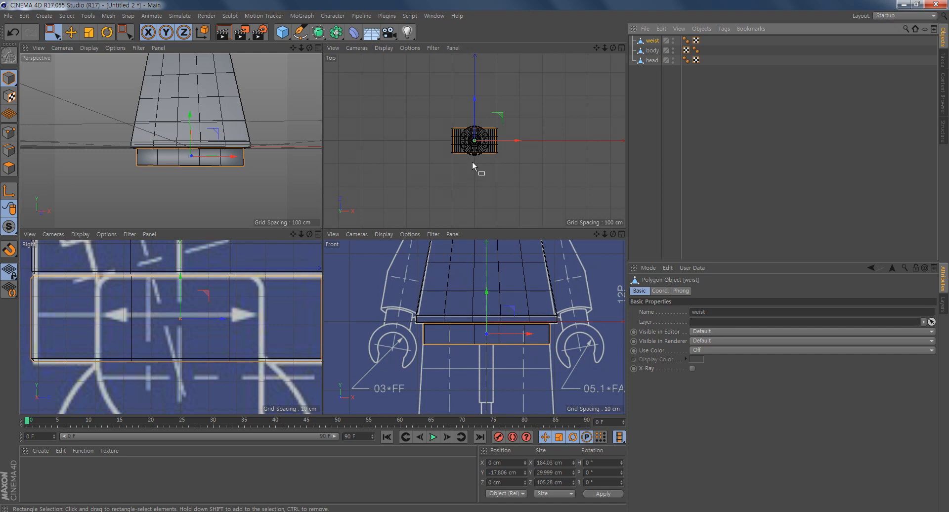
# Add a cylinder primitive for the round hip joint below the waist block
pyautogui.scroll(-3, 206, 168)
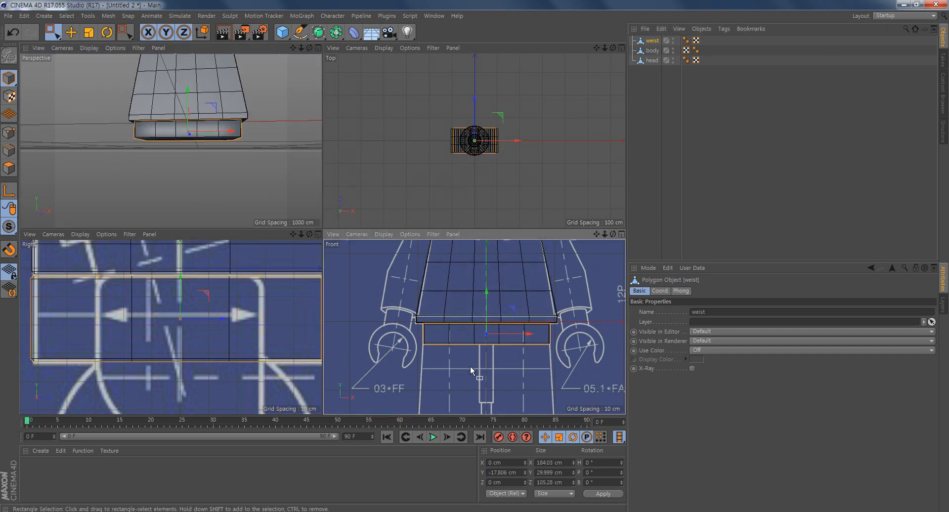
pyautogui.moveTo(471, 366); pyautogui.dragTo(472, 324, button='middle')
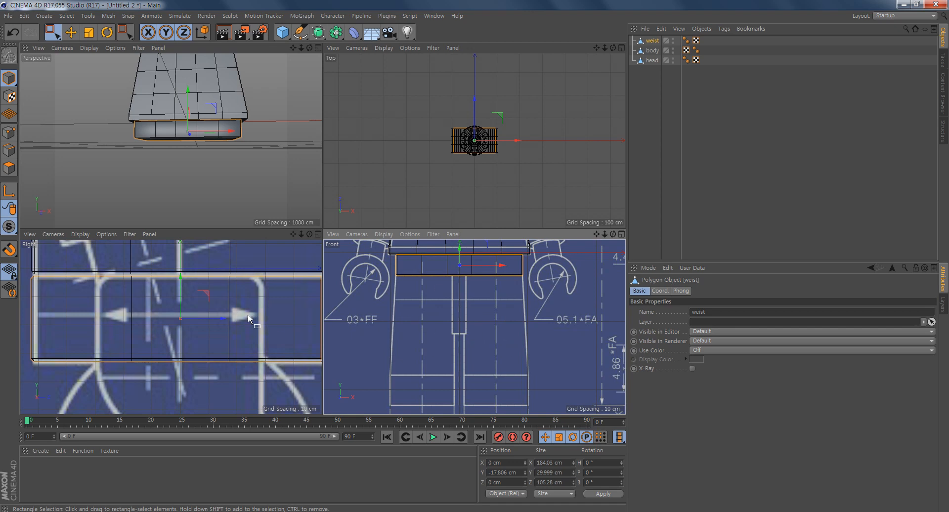
pyautogui.keyDown('alt'); pyautogui.moveTo(232, 351); pyautogui.dragTo(189, 289, button='middle'); pyautogui.keyUp('alt')
pyautogui.scroll(-4, 202, 325)
pyautogui.keyDown('alt'); pyautogui.moveTo(231, 358); pyautogui.dragTo(214, 327, button='middle'); pyautogui.keyUp('alt')
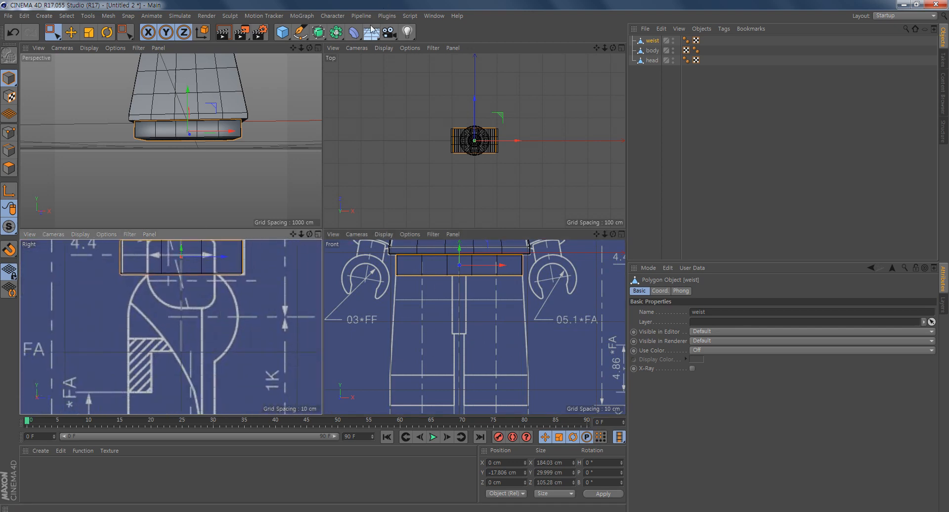
pyautogui.click(283, 35)
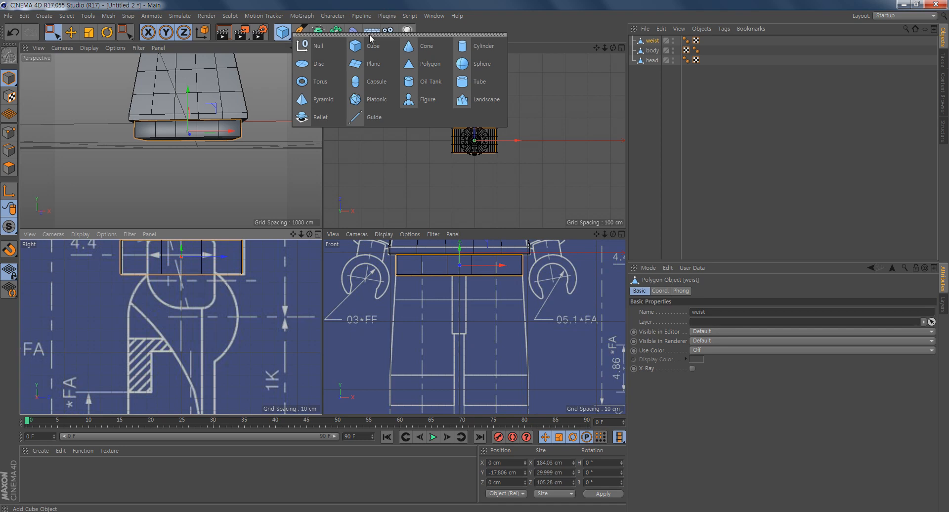
pyautogui.click(480, 46)
# Set the cylinder's orientation to +X so its round side faces the side view
pyautogui.keyDown('alt'); pyautogui.moveTo(233, 284); pyautogui.dragTo(229, 313, button='middle'); pyautogui.keyUp('alt')
pyautogui.keyDown('alt'); pyautogui.moveTo(228, 313); pyautogui.dragTo(195, 317, button='right'); pyautogui.keyUp('alt')
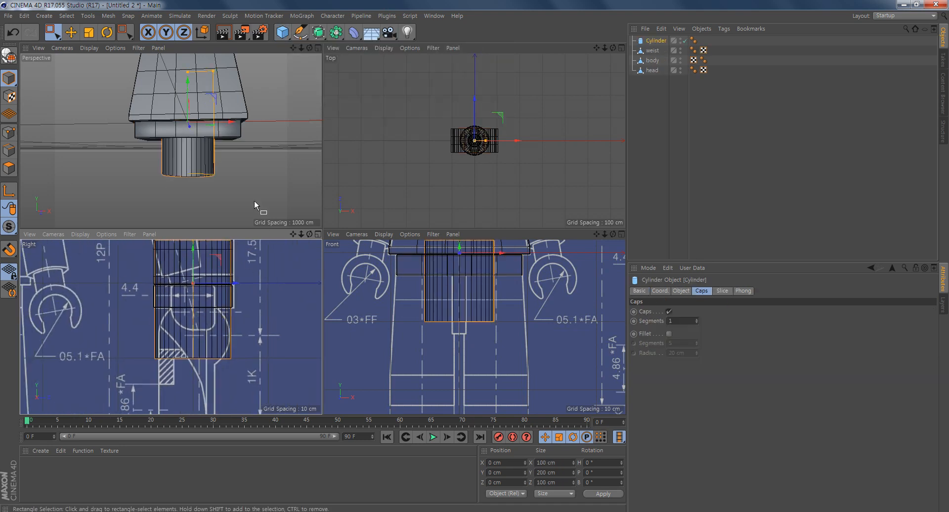
pyautogui.keyDown('alt'); pyautogui.moveTo(217, 161); pyautogui.dragTo(248, 176, button='middle'); pyautogui.keyUp('alt')
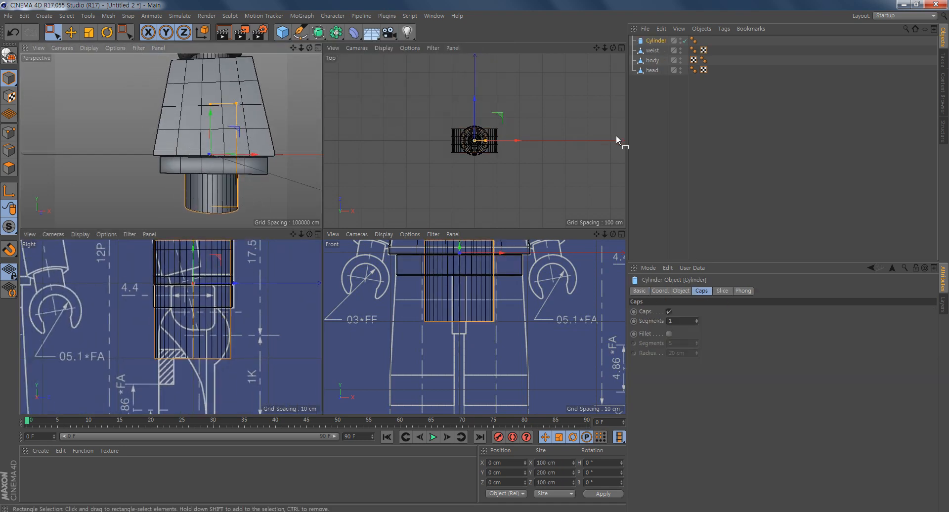
pyautogui.click(681, 291)
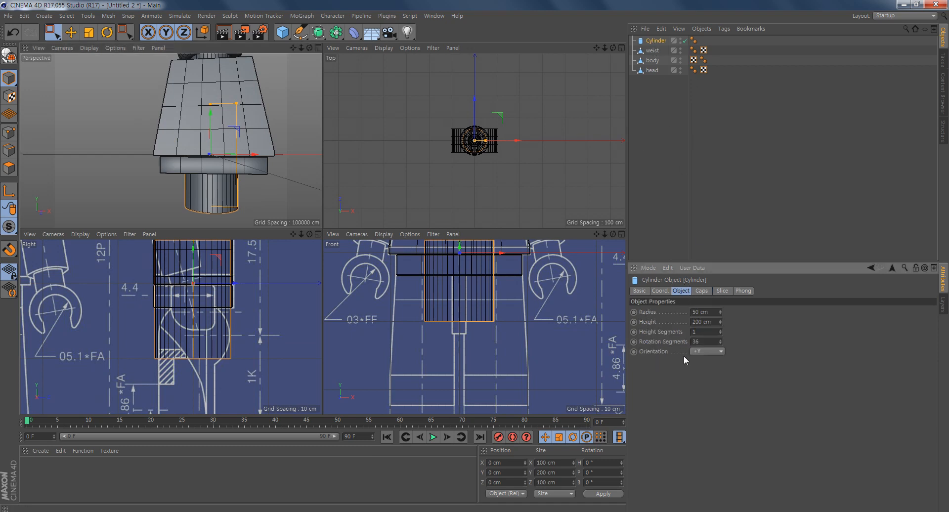
pyautogui.click(702, 351)
pyautogui.click(716, 357)
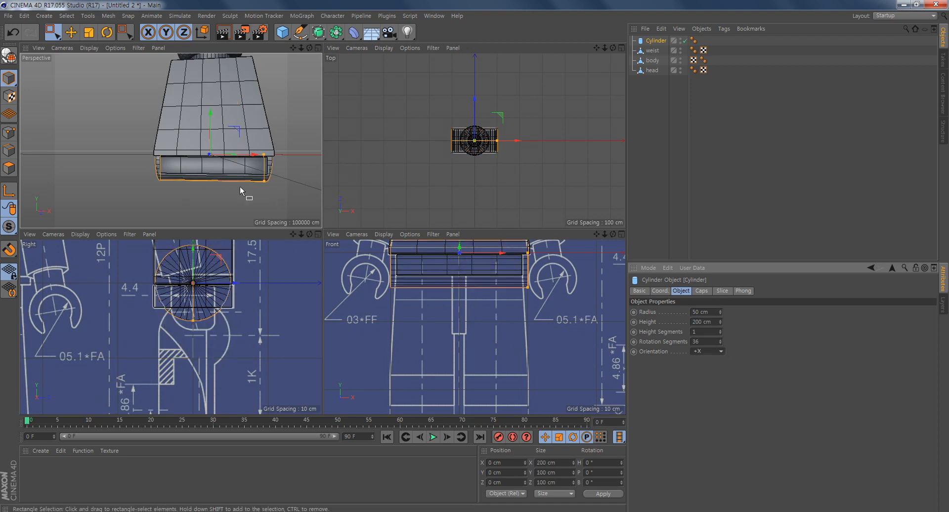
# Move the cylinder down onto the centre of the blueprint's hip circle in the side view, at about Y -69.6 cm
pyautogui.scroll(2, 220, 326)
pyautogui.scroll(1, 250, 334)
pyautogui.middleClick(253, 327)
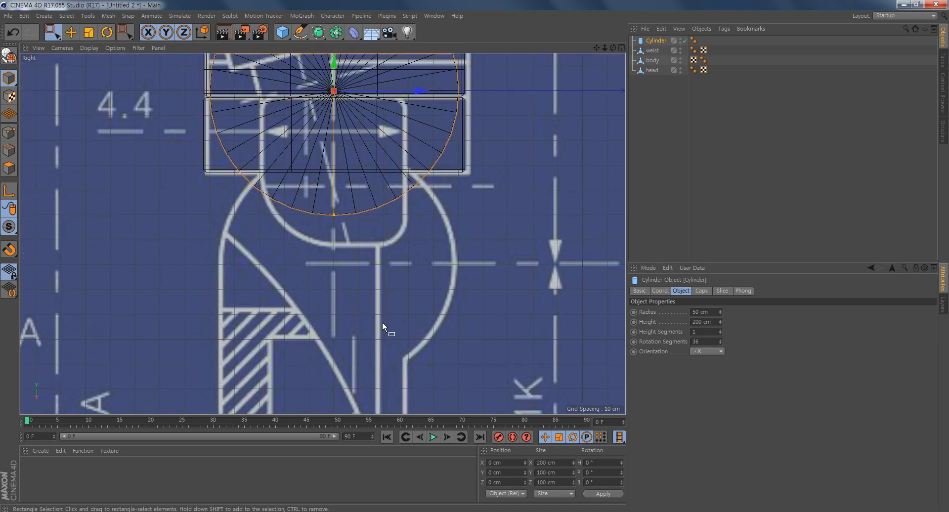
pyautogui.keyDown('alt'); pyautogui.moveTo(478, 199); pyautogui.dragTo(451, 265, button='middle'); pyautogui.keyUp('alt')
pyautogui.moveTo(361, 104); pyautogui.dragTo(361, 277)
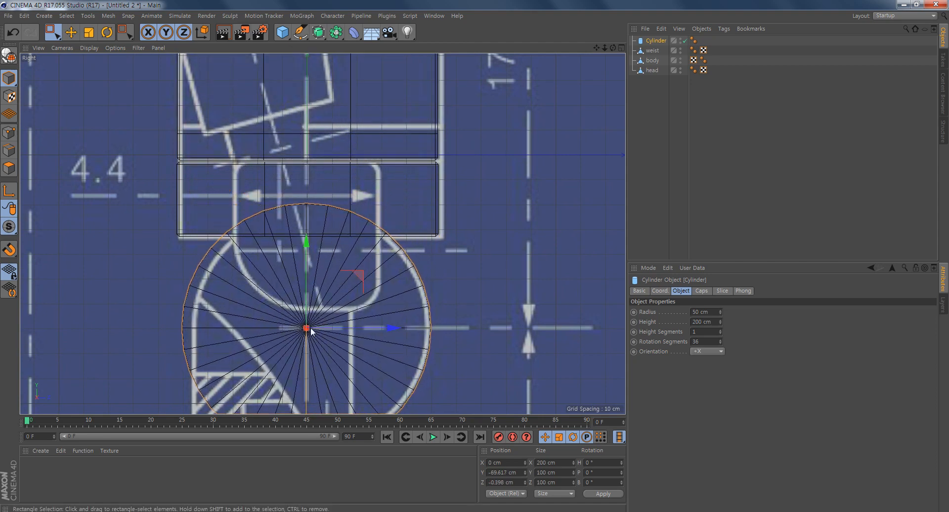
# Match the cylinder to the blueprint's hip circle with a radius of about 47 cm, centred at about Z 1.4 cm
pyautogui.keyDown('alt'); pyautogui.moveTo(488, 364); pyautogui.dragTo(529, 264, button='middle'); pyautogui.keyUp('alt')
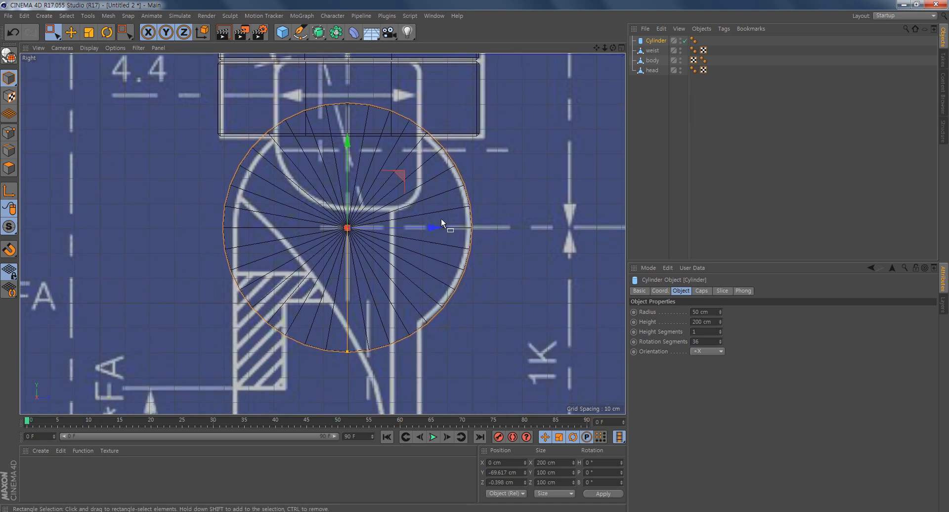
pyautogui.moveTo(348, 352); pyautogui.dragTo(348, 345)
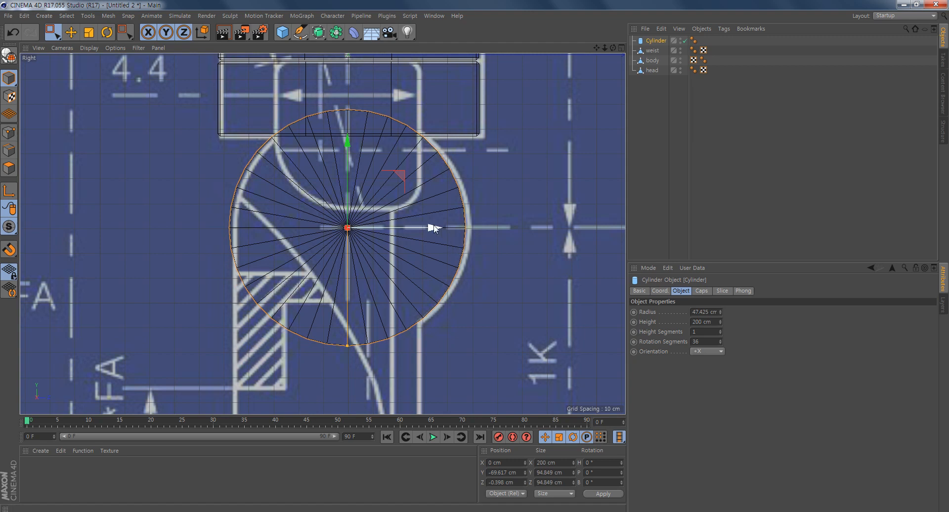
pyautogui.moveTo(434, 228); pyautogui.dragTo(439, 229)
pyautogui.moveTo(352, 345); pyautogui.dragTo(352, 344)
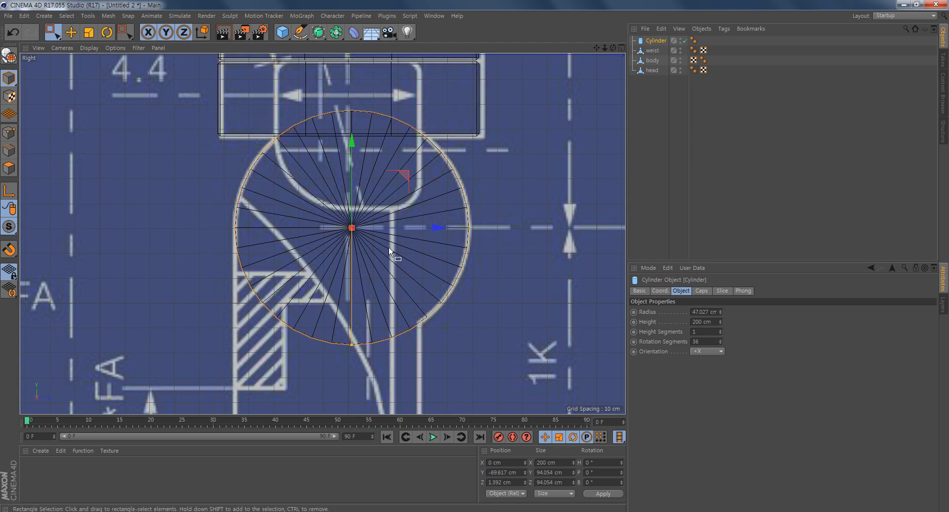
# Set the cylinder's rotation segments to 20
pyautogui.keyDown('alt'); pyautogui.moveTo(367, 273); pyautogui.dragTo(338, 231, button='middle'); pyautogui.keyUp('alt')
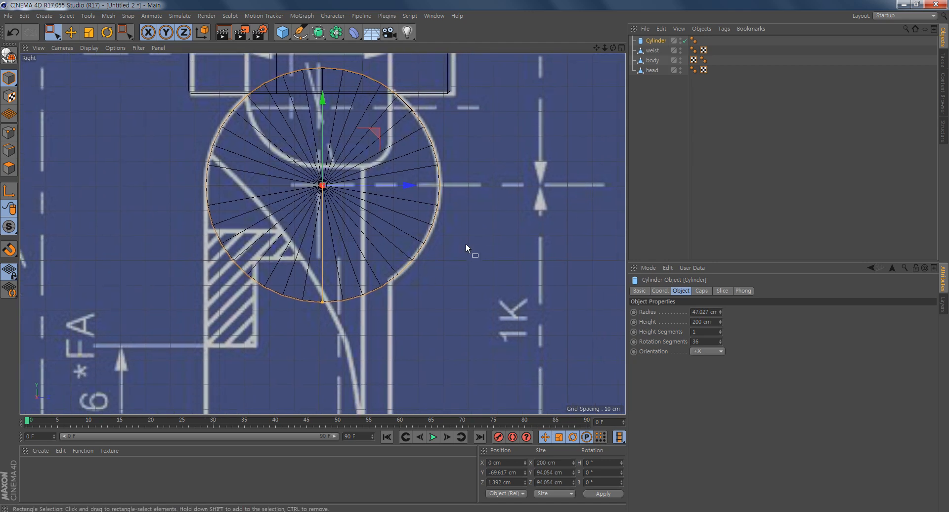
pyautogui.click(696, 341)
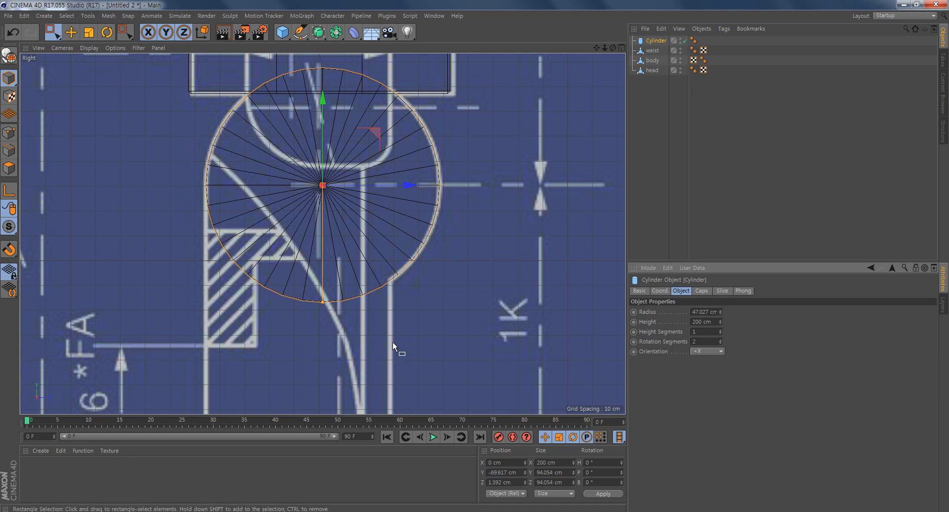
pyautogui.write('20')
pyautogui.press('Return')
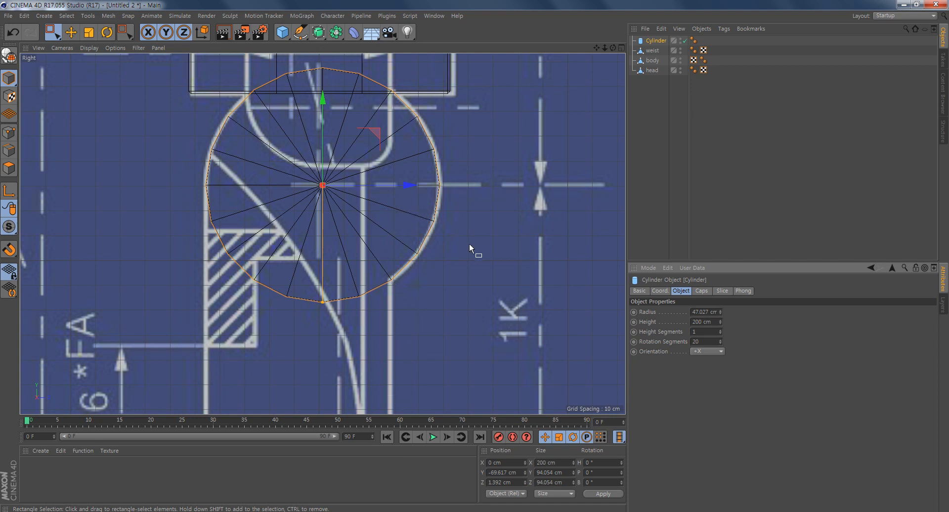
# Reduce the cylinder's height to about 19.1 cm to match the blueprint's narrow centre piece in the front view
pyautogui.middleClick(334, 300)
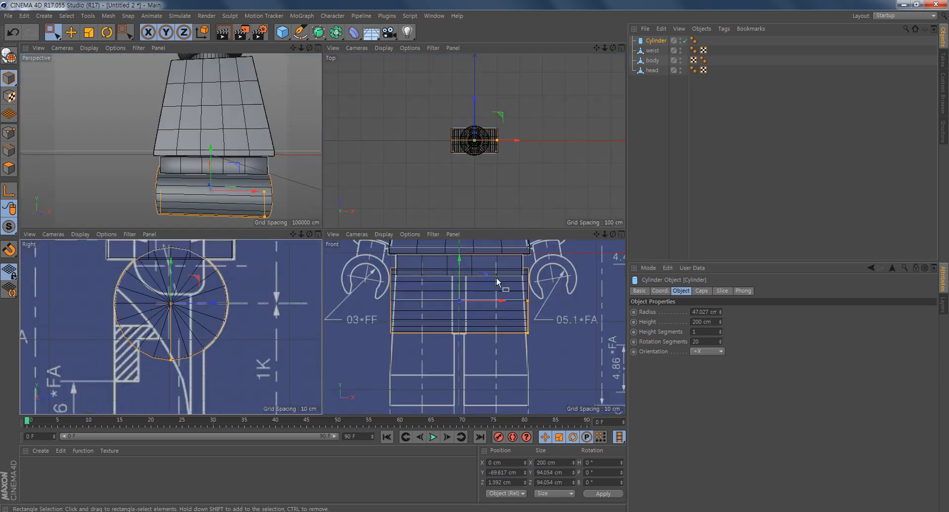
pyautogui.moveTo(529, 300); pyautogui.dragTo(475, 314)
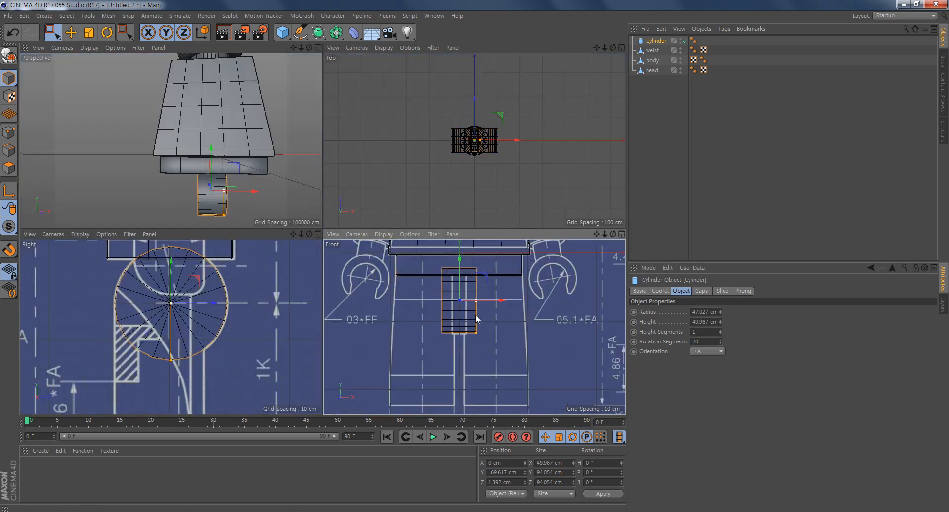
pyautogui.middleClick(474, 321)
pyautogui.scroll(5, 326, 193)
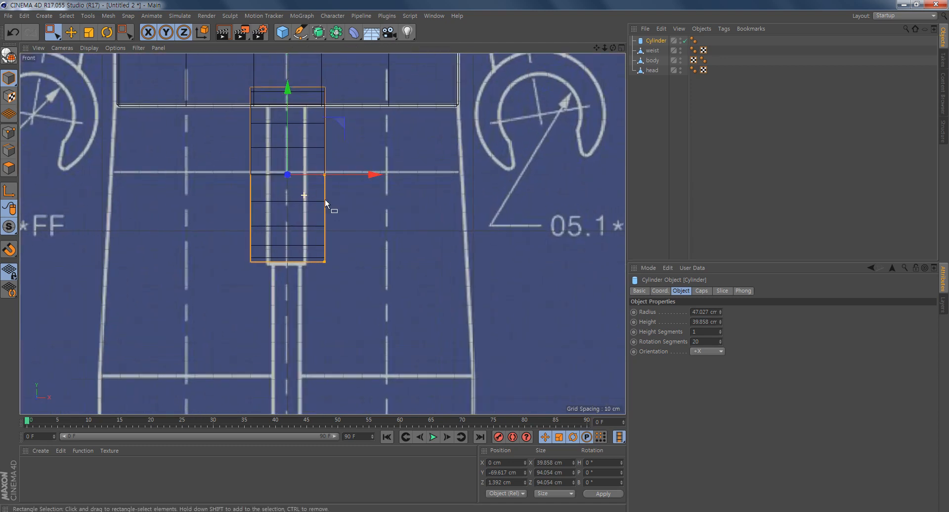
pyautogui.moveTo(334, 170); pyautogui.dragTo(307, 176)
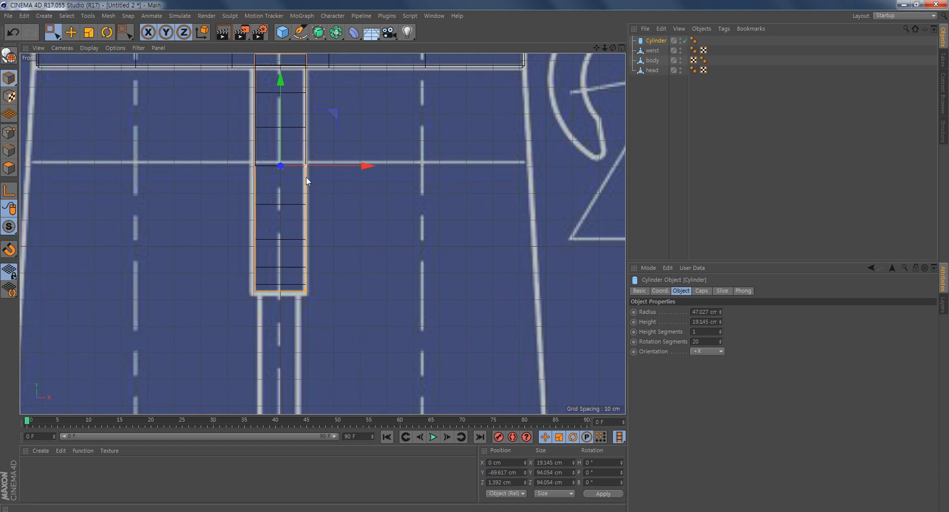
# Fillet the cylinder's caps with 1 segment and a radius of 1 cm
pyautogui.click(706, 291)
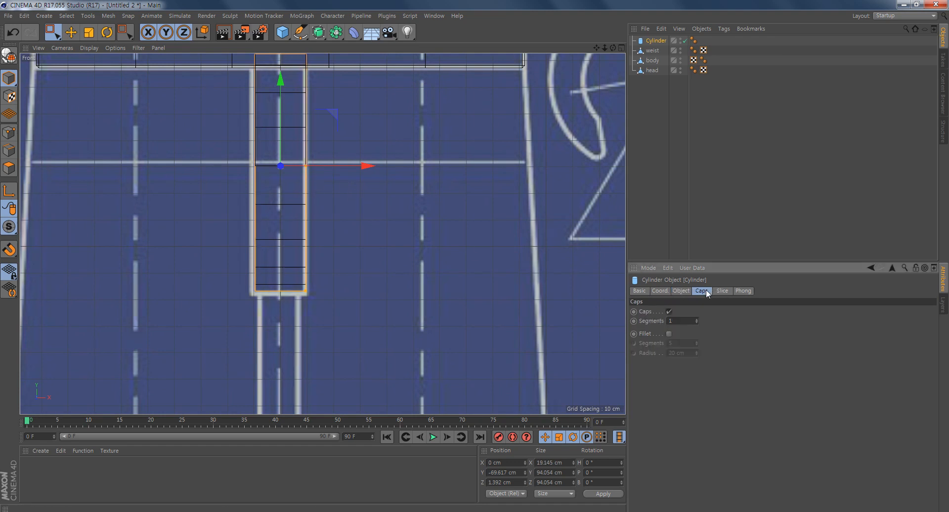
pyautogui.click(669, 333)
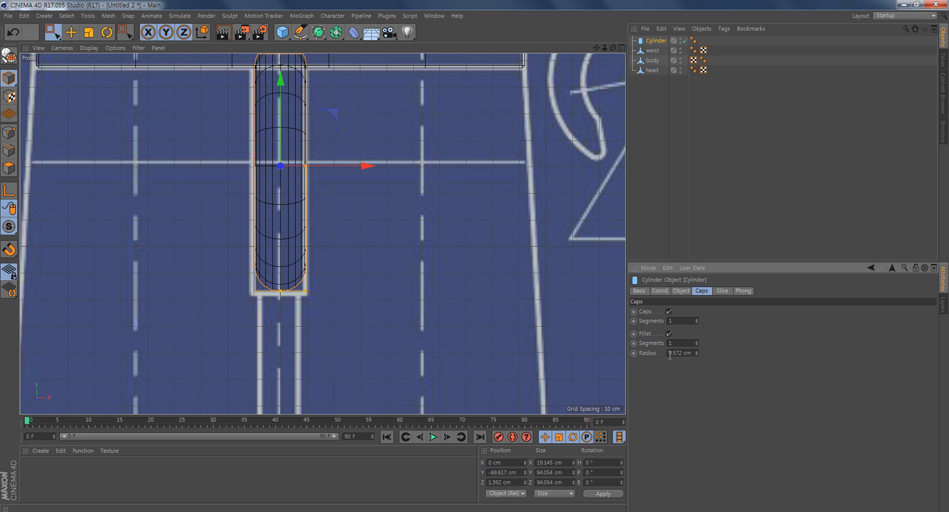
pyautogui.doubleClick(669, 353)
pyautogui.write('1')
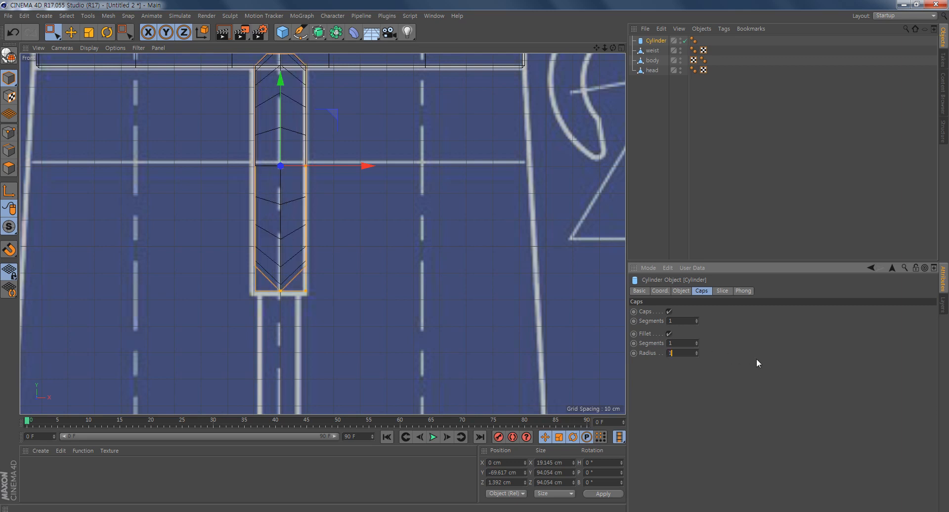
pyautogui.press('Return')
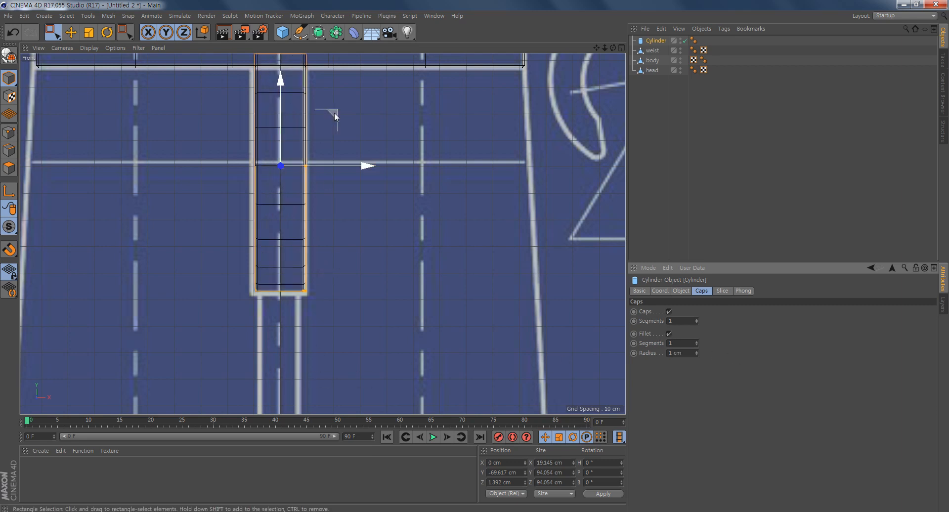
# Duplicate the filleted cylinder and move the copy along X onto the blueprint leg's centreline, at about X 52.7 cm
pyautogui.keyDown('alt'); pyautogui.moveTo(345, 122); pyautogui.dragTo(362, 222, button='middle'); pyautogui.keyUp('alt')
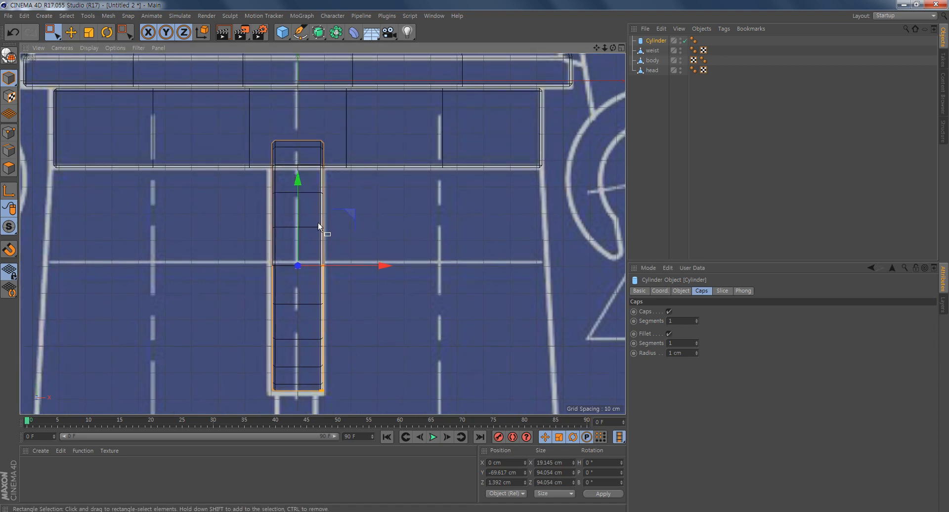
pyautogui.scroll(-5, 396, 339)
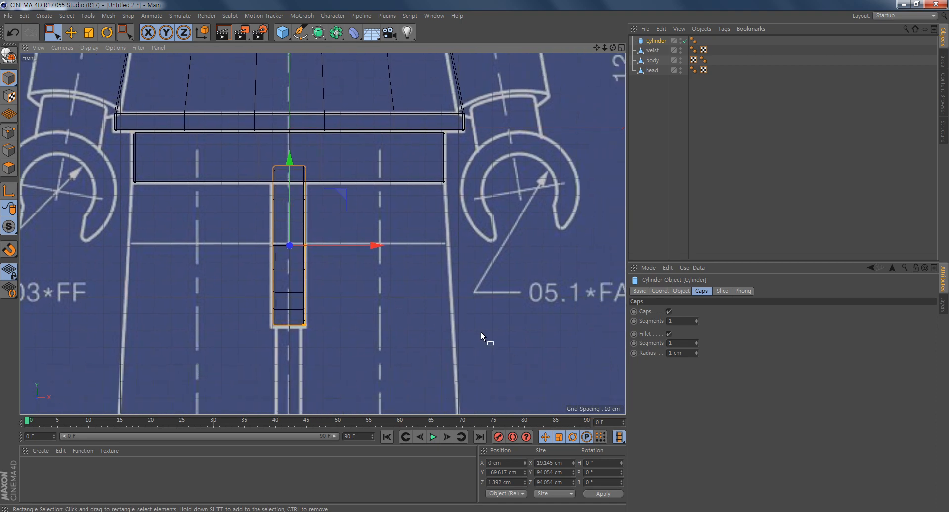
pyautogui.scroll(-1, 482, 331)
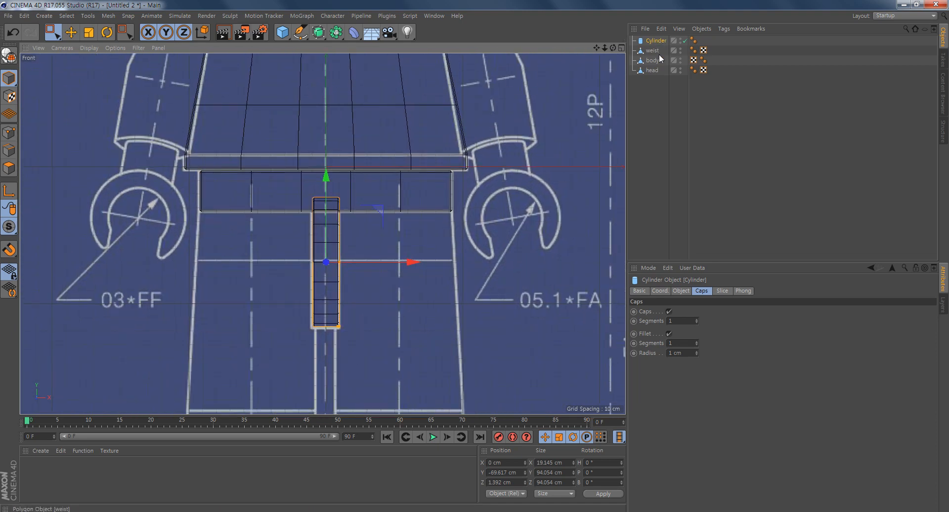
pyautogui.hotkey('ctrl', 'c')
pyautogui.hotkey('ctrl', 'v')
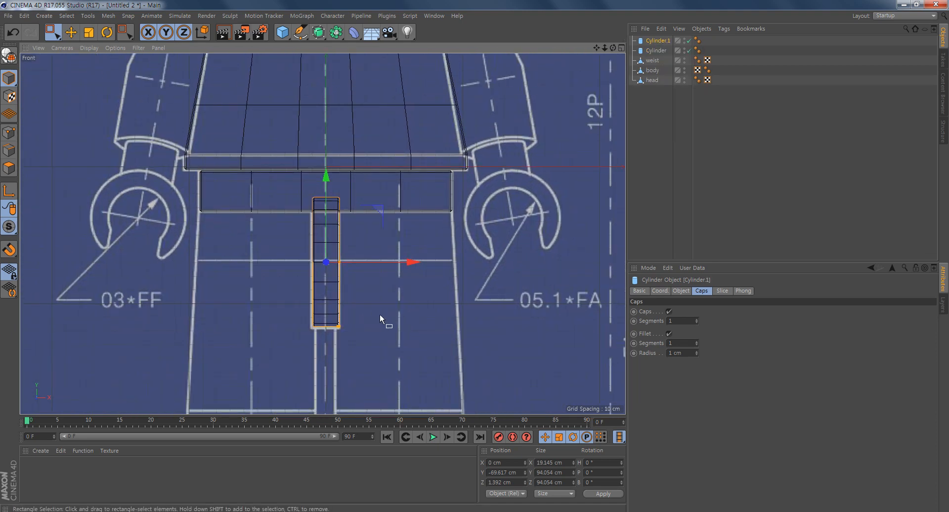
pyautogui.moveTo(410, 262); pyautogui.dragTo(482, 265)
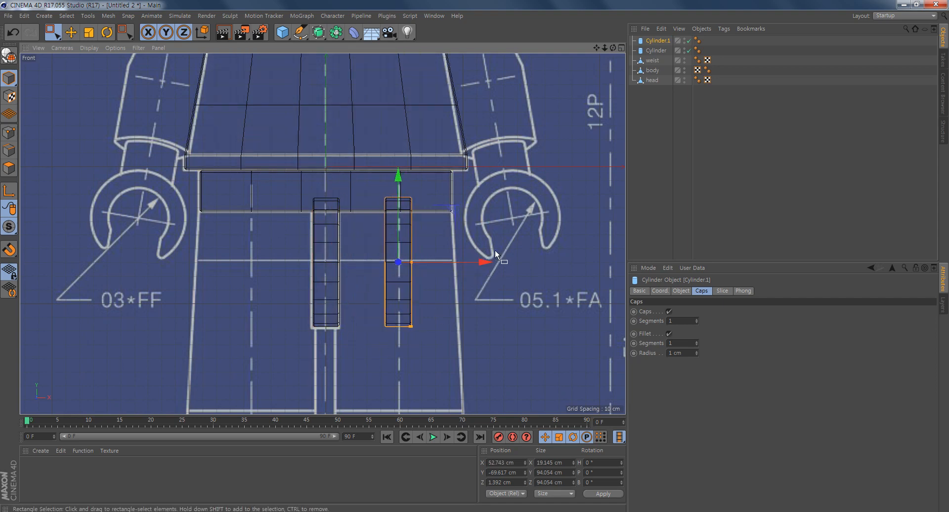
# Rename the original centre cylinder as cycle
pyautogui.click(657, 51)
pyautogui.doubleClick(659, 50)
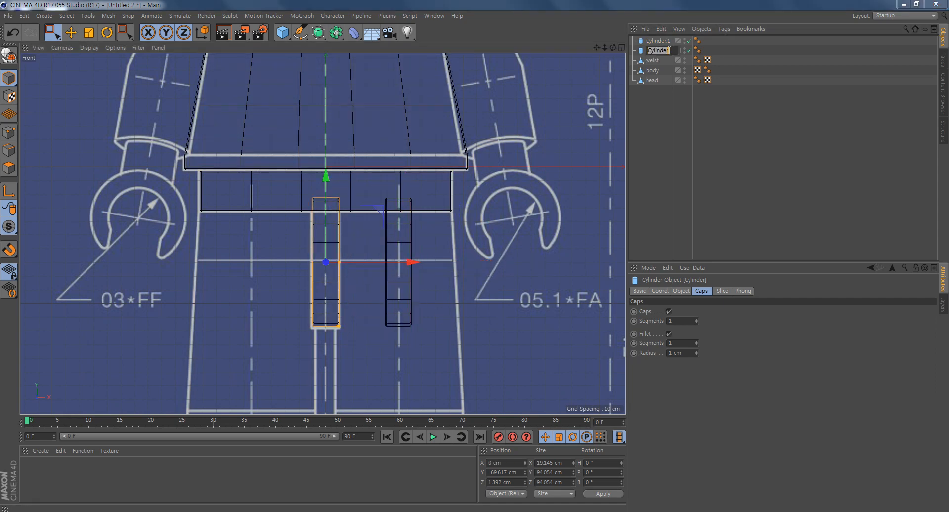
pyautogui.write('cycle')
pyautogui.press('Return')
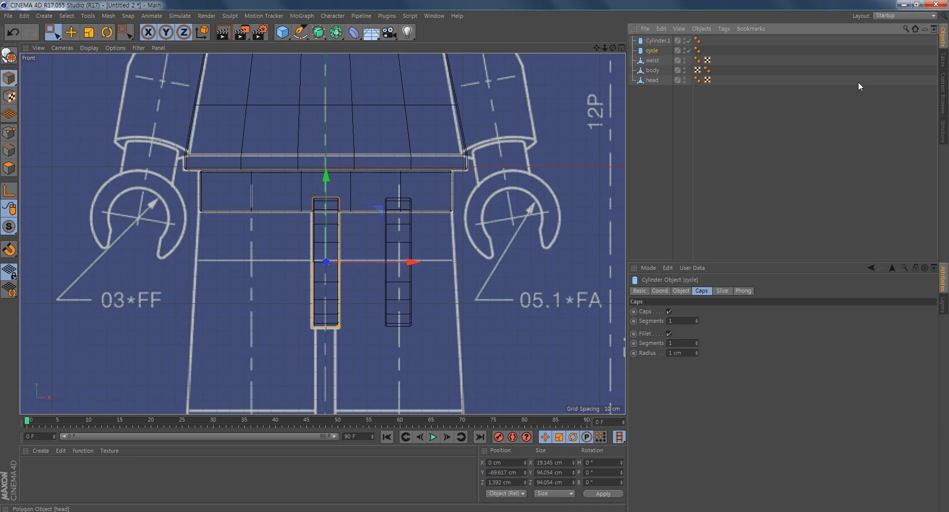
# Turn off the cap fillet on the duplicated cylinder over the leg
pyautogui.click(658, 41)
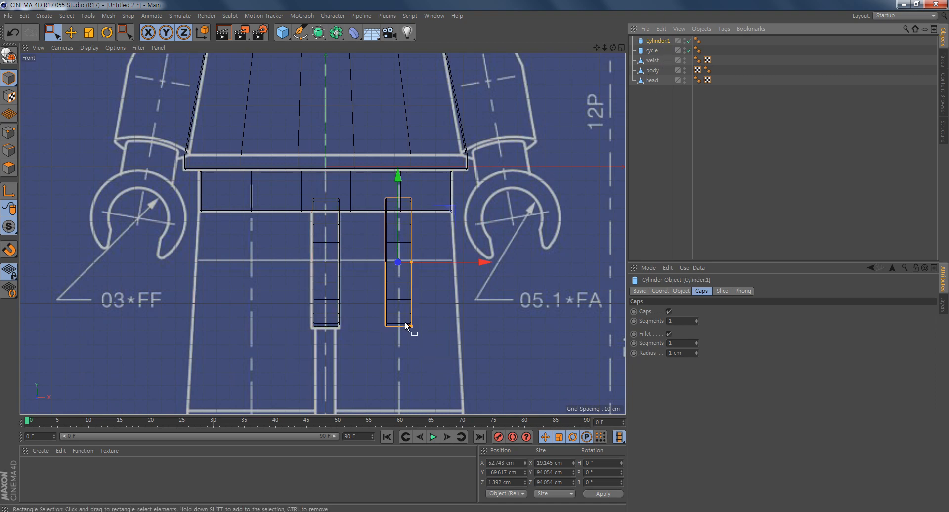
pyautogui.keyDown('alt'); pyautogui.moveTo(412, 340); pyautogui.dragTo(377, 311, button='middle'); pyautogui.keyUp('alt')
pyautogui.keyDown('alt'); pyautogui.moveTo(374, 303); pyautogui.dragTo(326, 360, button='right'); pyautogui.keyUp('alt')
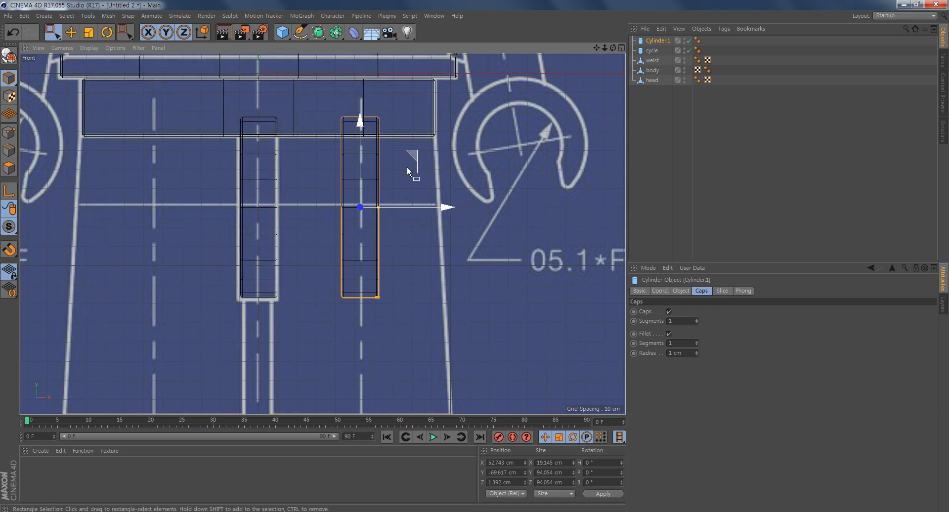
pyautogui.click(669, 334)
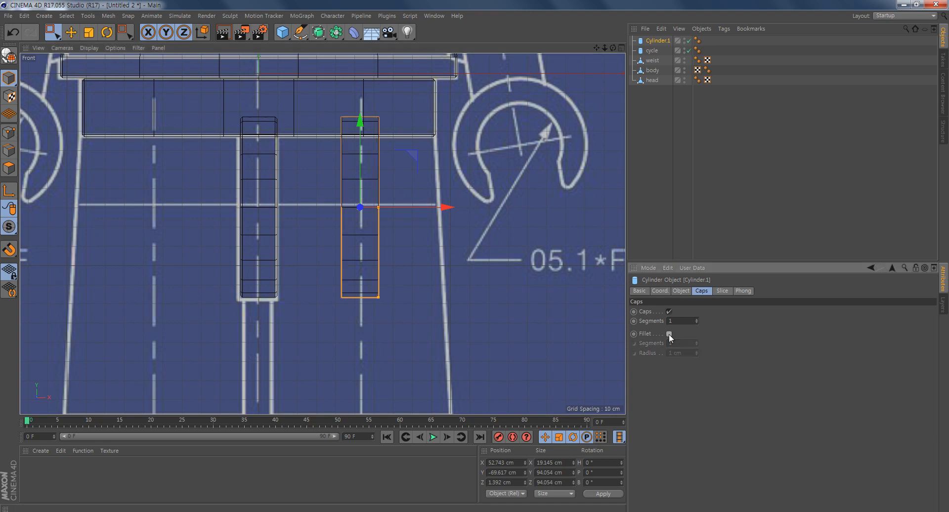
# Examine the duplicated cylinder against the blueprint's hip circle in the side view and beneath the waist block in perspective
pyautogui.middleClick(391, 250)
pyautogui.middleClick(203, 327)
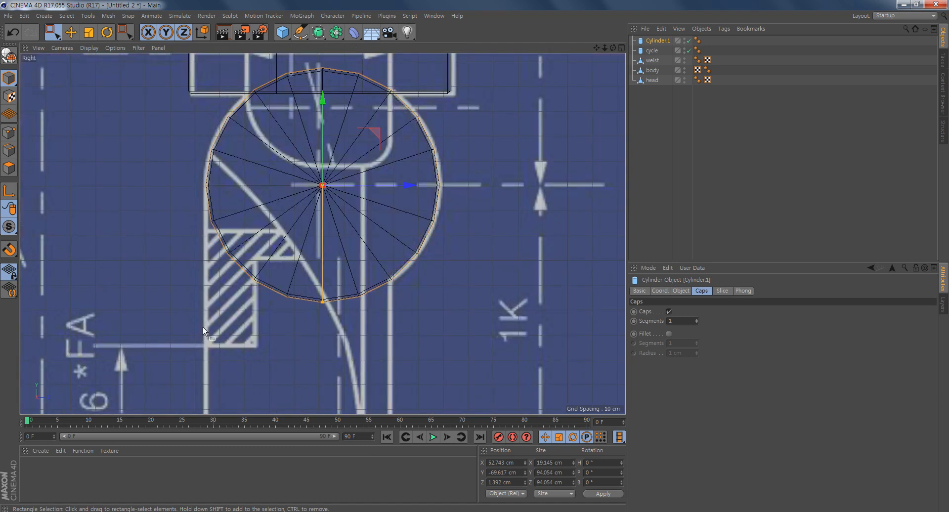
pyautogui.keyDown('alt'); pyautogui.moveTo(444, 247); pyautogui.dragTo(424, 305, button='middle'); pyautogui.keyUp('alt')
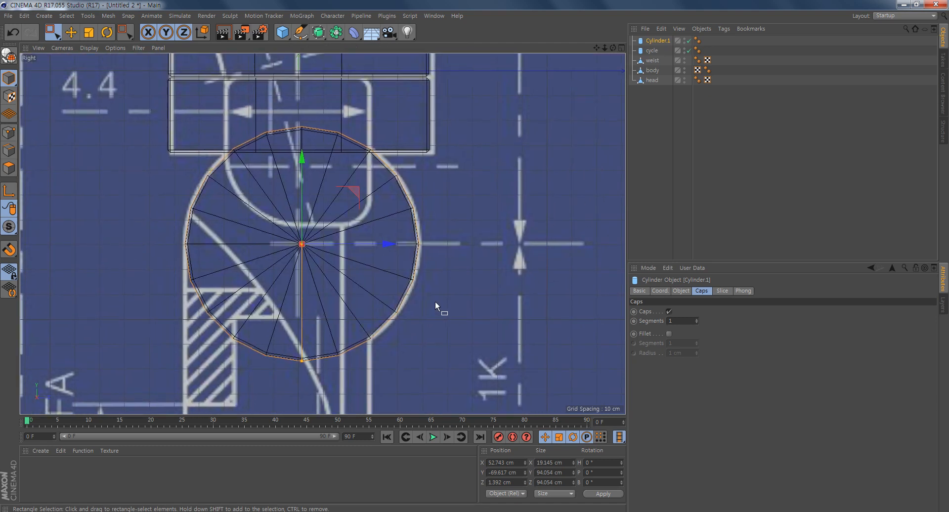
pyautogui.keyDown('alt'); pyautogui.moveTo(410, 312); pyautogui.dragTo(422, 313, button='right'); pyautogui.keyUp('alt')
pyautogui.keyDown('alt'); pyautogui.moveTo(400, 312); pyautogui.dragTo(412, 286, button='middle'); pyautogui.keyUp('alt')
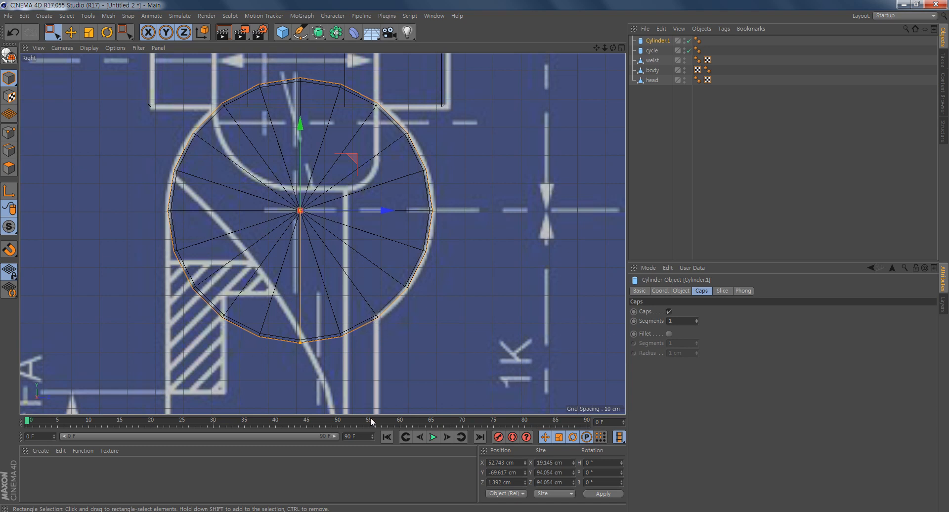
pyautogui.middleClick(340, 255)
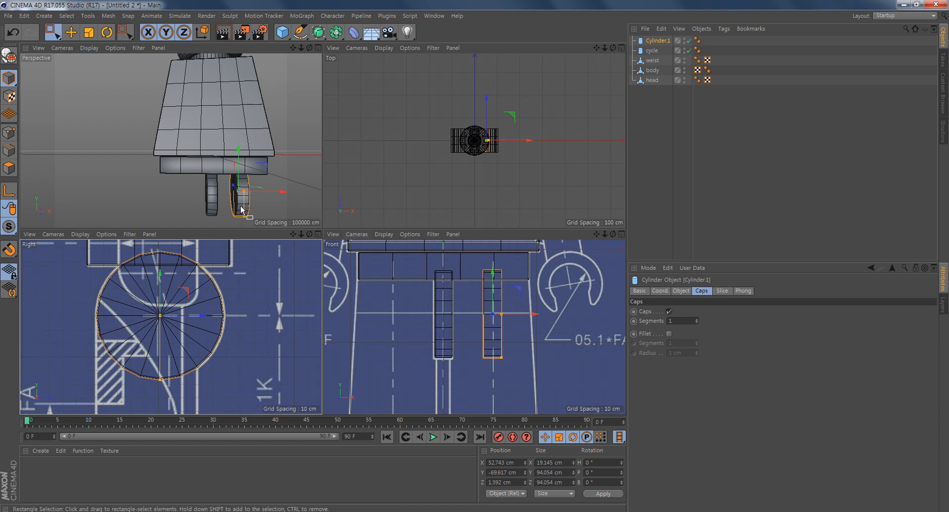
pyautogui.keyDown('alt'); pyautogui.moveTo(241, 206); pyautogui.dragTo(227, 158, button='middle'); pyautogui.keyUp('alt')
pyautogui.keyDown('alt'); pyautogui.moveTo(228, 158); pyautogui.dragTo(262, 171, button='right'); pyautogui.keyUp('alt')
pyautogui.moveTo(263, 171)
pyautogui.keyDown('alt'); pyautogui.mouseDown()
pyautogui.moveTo(248, 155)
pyautogui.moveTo(274, 190)
pyautogui.moveTo(266, 182)
pyautogui.mouseUp(); pyautogui.keyUp('alt')
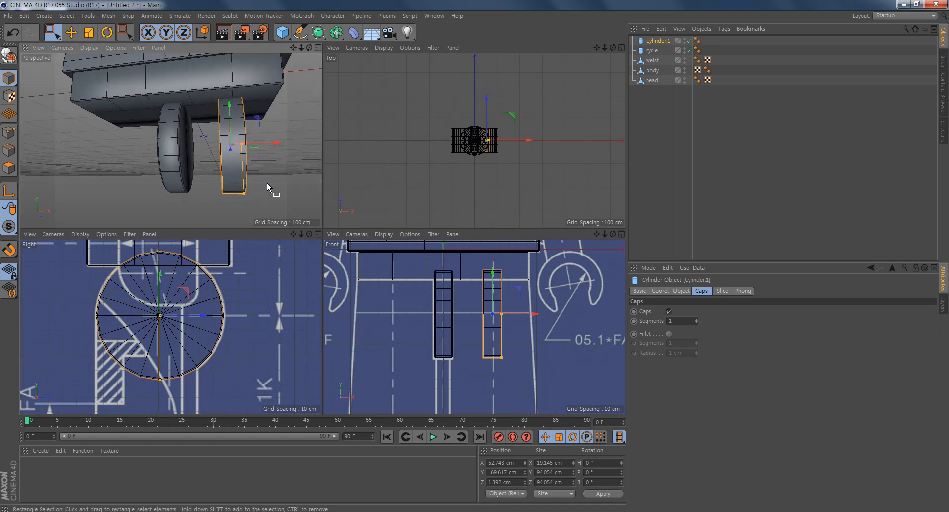
pyautogui.keyDown('alt'); pyautogui.moveTo(247, 119); pyautogui.dragTo(289, 171); pyautogui.keyUp('alt')
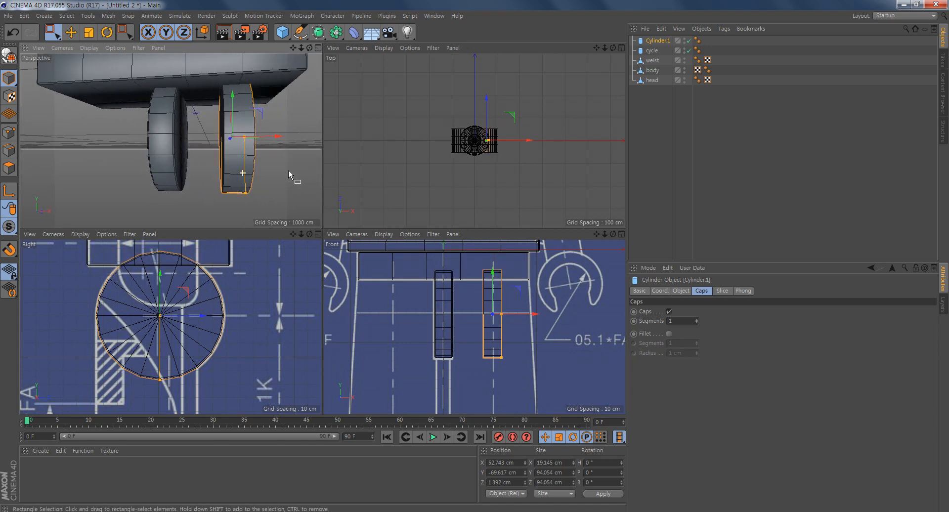
# Convert the duplicated cylinder to an editable polygon object and select its outer cap's points in the front view
pyautogui.click(9, 56)
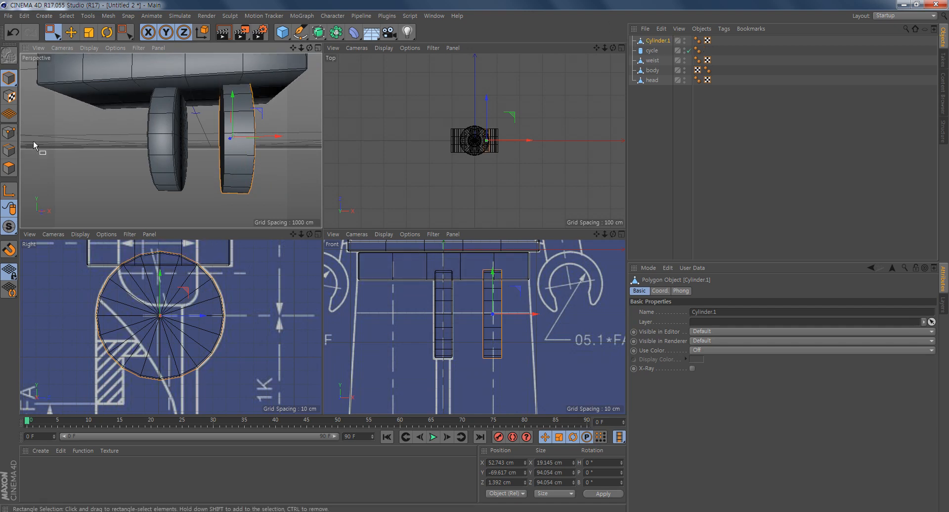
pyautogui.click(9, 133)
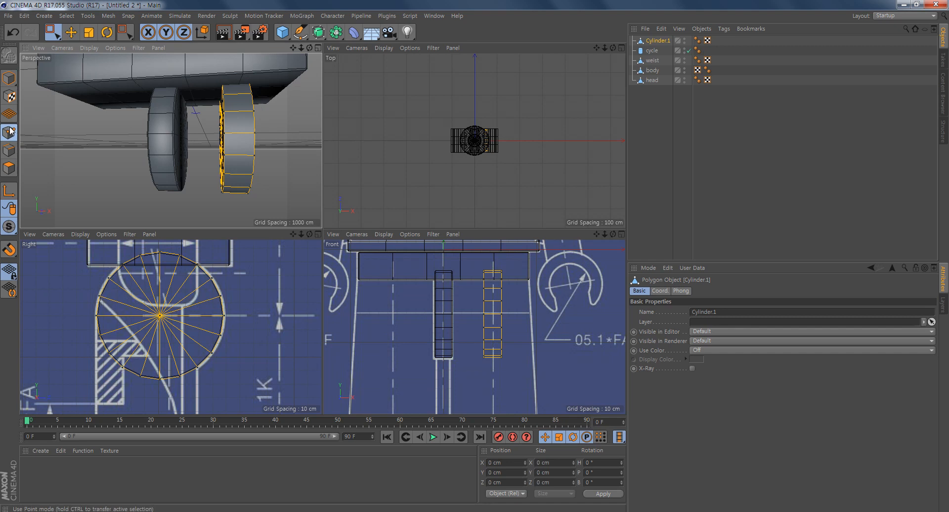
pyautogui.moveTo(52, 32); pyautogui.dragTo(75, 51)
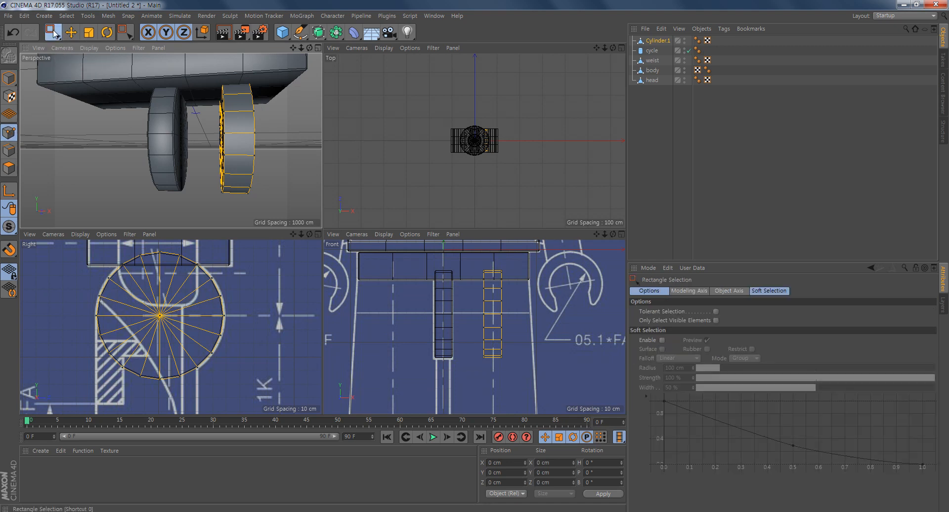
pyautogui.keyDown('alt'); pyautogui.moveTo(502, 323); pyautogui.dragTo(478, 325, button='middle'); pyautogui.keyUp('alt')
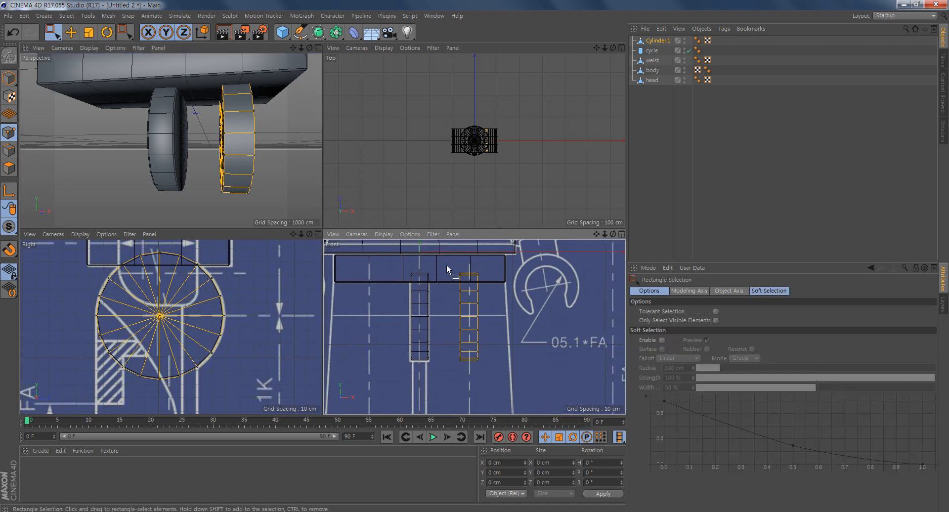
pyautogui.moveTo(447, 266); pyautogui.dragTo(468, 380)
pyautogui.moveTo(527, 263); pyautogui.dragTo(464, 380)
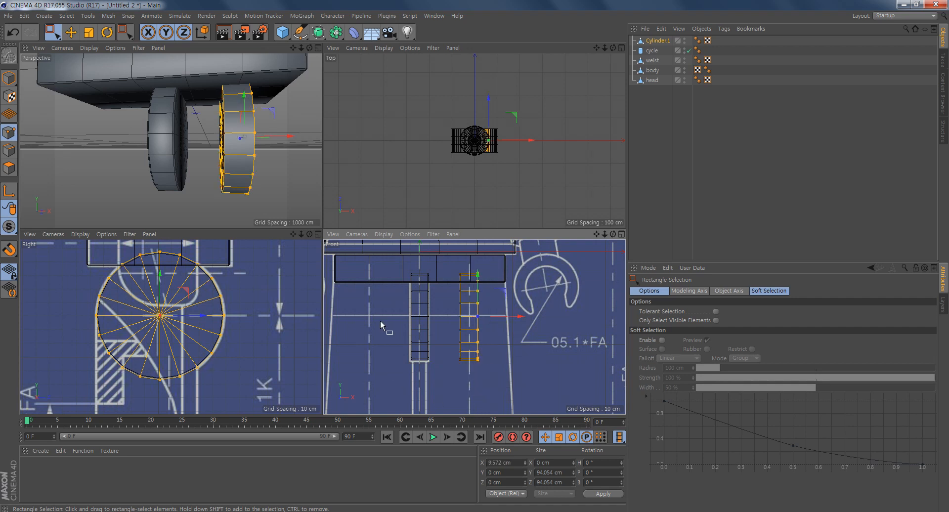
# Delete the points of the duplicated cylinder's inner cap, keeping only its outer disc
pyautogui.moveTo(449, 260); pyautogui.dragTo(467, 386)
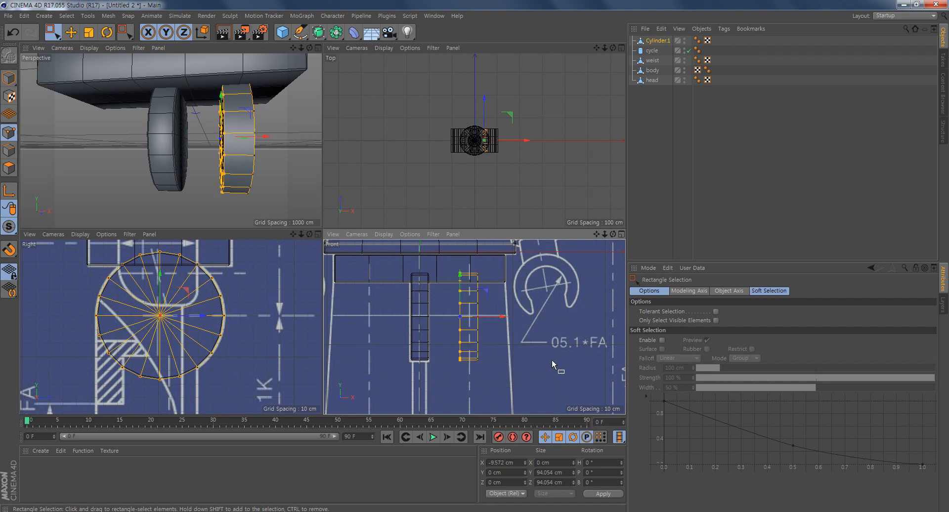
pyautogui.press('Delete')
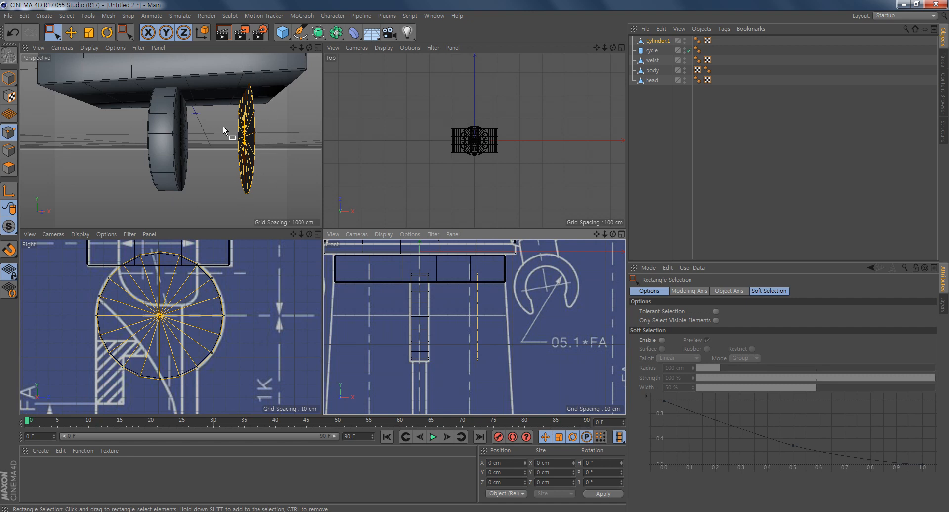
pyautogui.keyDown('alt'); pyautogui.moveTo(242, 154); pyautogui.dragTo(281, 117); pyautogui.keyUp('alt')
pyautogui.keyDown('alt'); pyautogui.moveTo(269, 158); pyautogui.dragTo(252, 173); pyautogui.keyUp('alt')
# Select all of the remaining disc's polygons and pull them outward along X
pyautogui.click(10, 169)
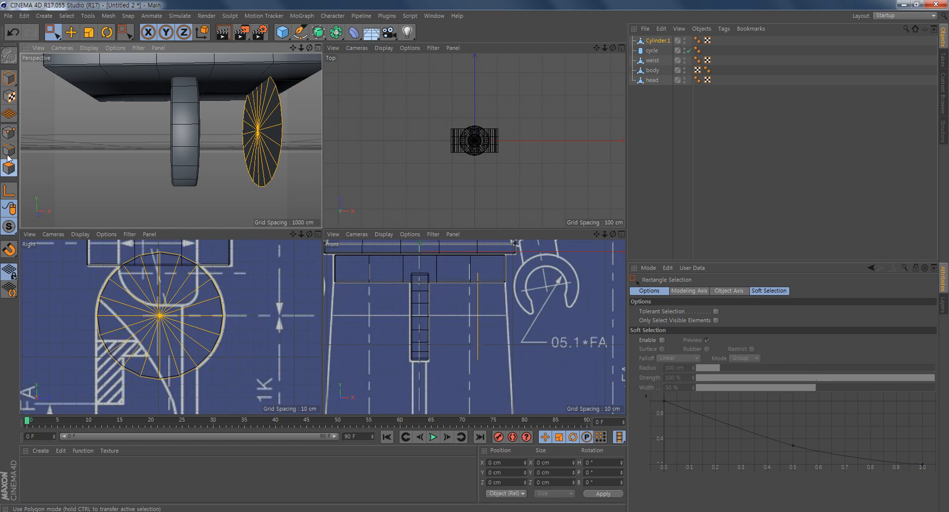
pyautogui.keyDown('alt'); pyautogui.moveTo(233, 163); pyautogui.dragTo(249, 183); pyautogui.keyUp('alt')
pyautogui.hotkey('ctrl', 'a')
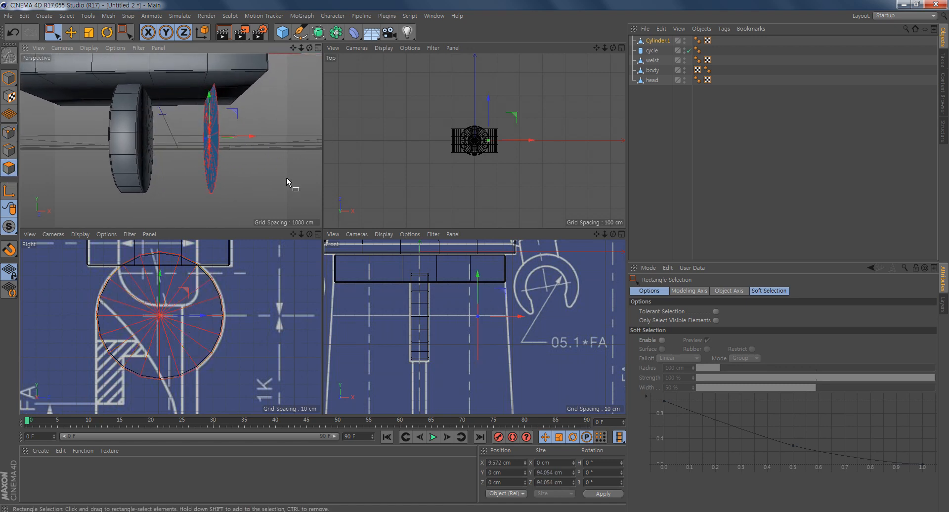
pyautogui.moveTo(253, 137); pyautogui.dragTo(283, 137)
pyautogui.moveTo(291, 178)
pyautogui.keyDown('alt'); pyautogui.mouseDown()
pyautogui.moveTo(244, 180)
pyautogui.moveTo(248, 166)
pyautogui.mouseUp(); pyautogui.keyUp('alt')
# Select the stray points left behind beside the disc and delete them
pyautogui.click(11, 133)
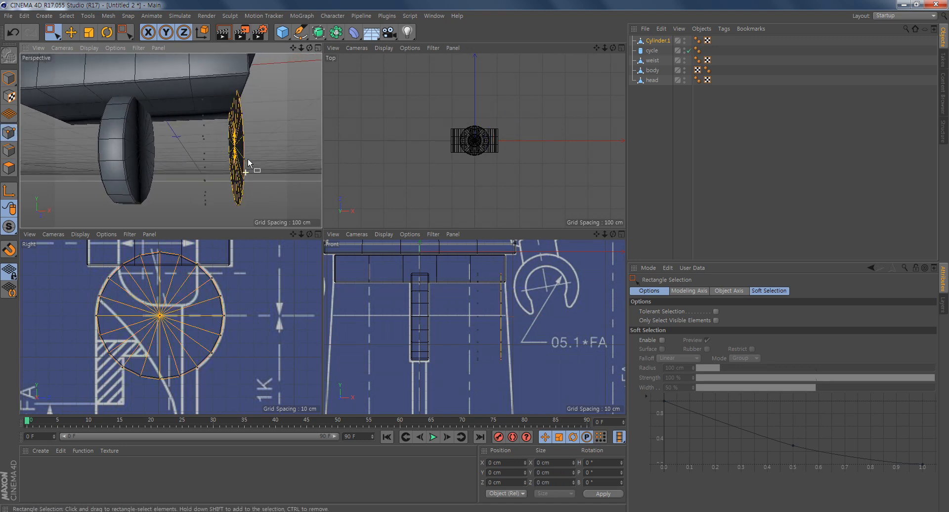
pyautogui.moveTo(230, 209); pyautogui.dragTo(183, 55)
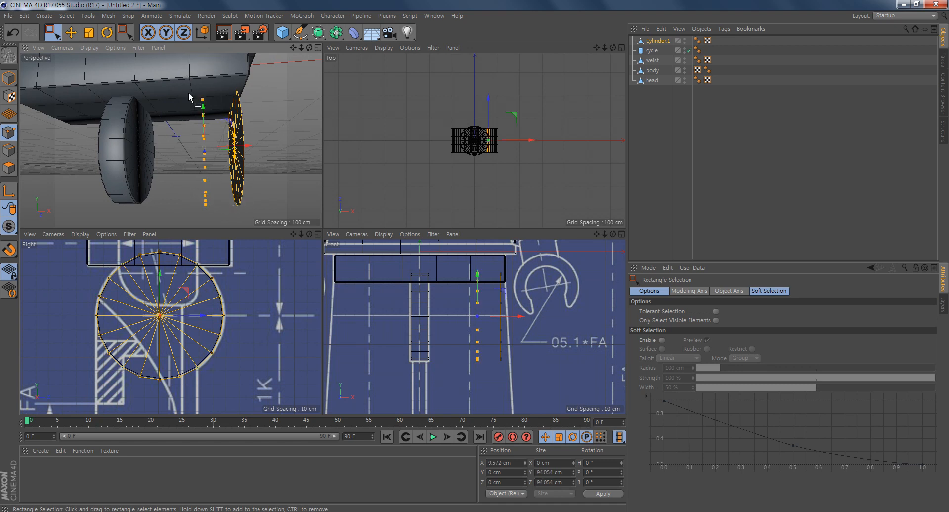
pyautogui.moveTo(223, 210); pyautogui.dragTo(167, 49)
pyautogui.click(311, 109)
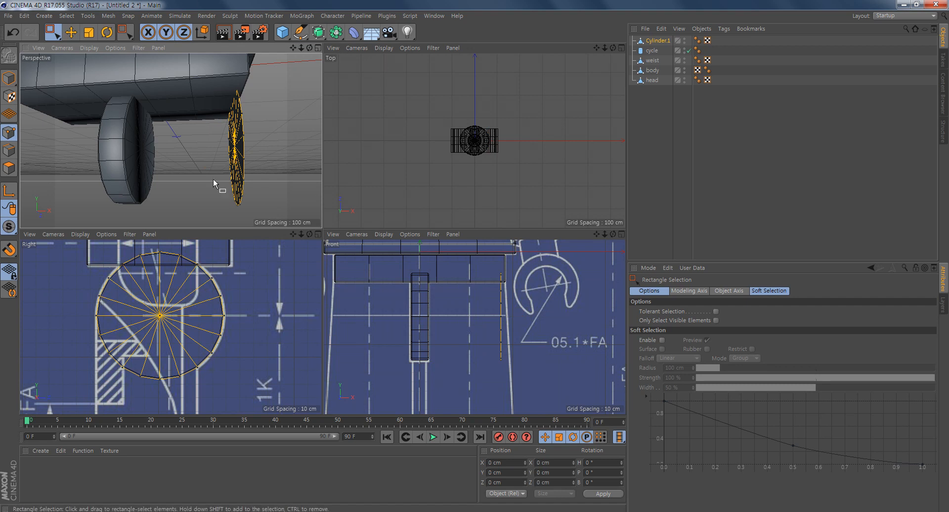
# Undo the disc edits back to the complete duplicated cylinder with its outer cap points selected
pyautogui.keyDown('alt'); pyautogui.moveTo(487, 357); pyautogui.dragTo(439, 320, button='middle'); pyautogui.keyUp('alt')
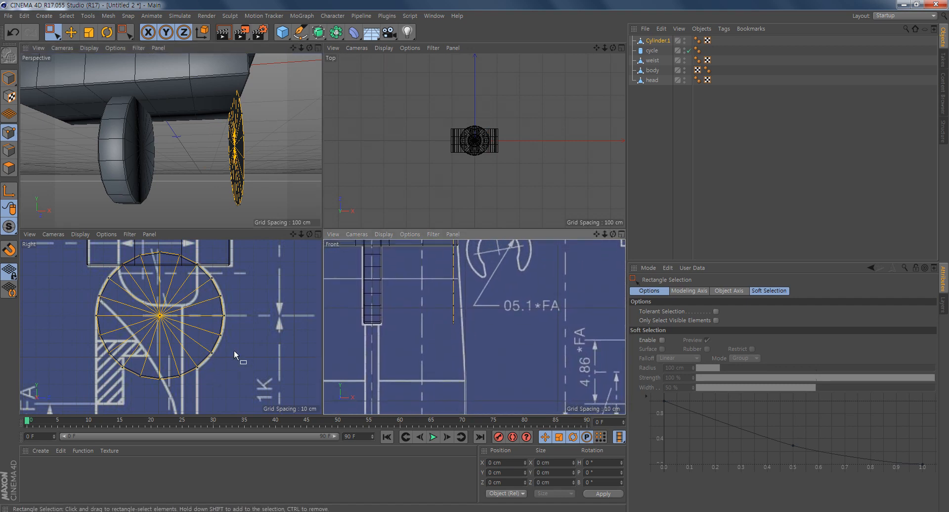
pyautogui.keyDown('alt'); pyautogui.moveTo(252, 381); pyautogui.dragTo(293, 352, button='middle'); pyautogui.keyUp('alt')
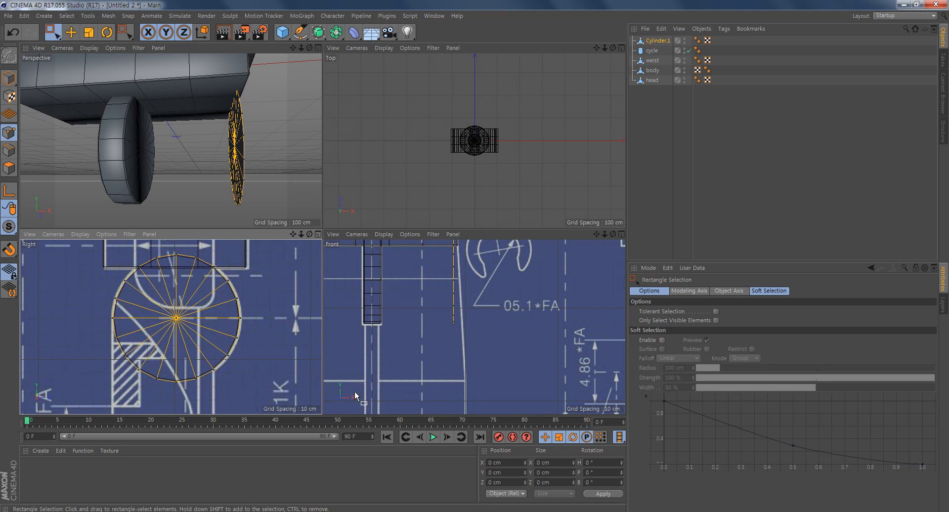
pyautogui.hotkey('ctrl', 'z')
pyautogui.hotkey('ctrl', 'z')
pyautogui.hotkey('ctrl', 'z')
pyautogui.hotkey('ctrl', 'z')
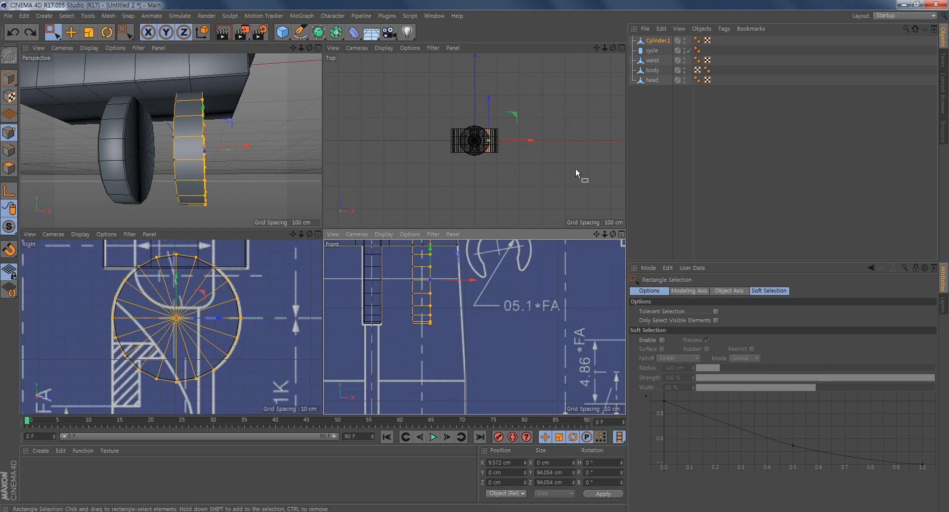
# Undo the remaining edits until the duplicated cylinder is a parametric object again
pyautogui.hotkey('ctrl', 'z')
pyautogui.hotkey('ctrl', 'z')
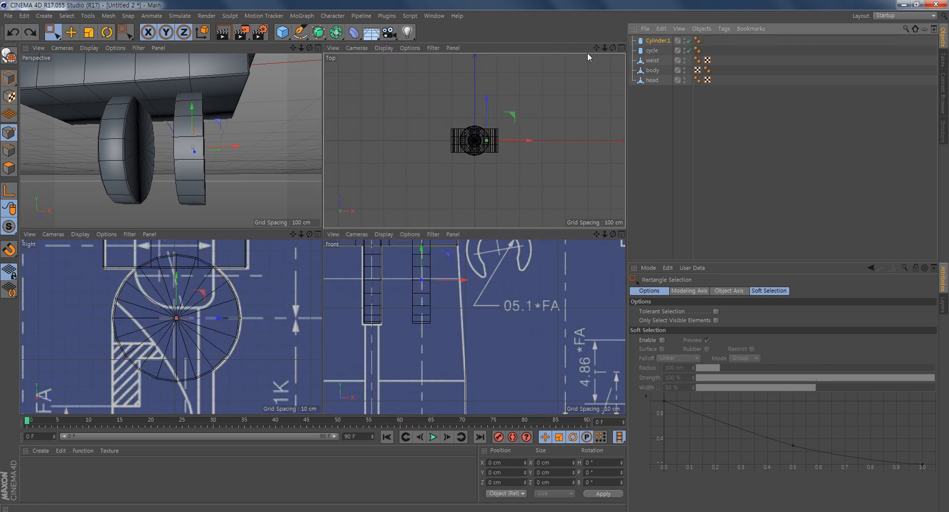
pyautogui.moveTo(227, 179)
pyautogui.keyDown('alt'); pyautogui.mouseDown()
pyautogui.moveTo(168, 176)
pyautogui.moveTo(240, 177)
pyautogui.mouseUp(); pyautogui.keyUp('alt')
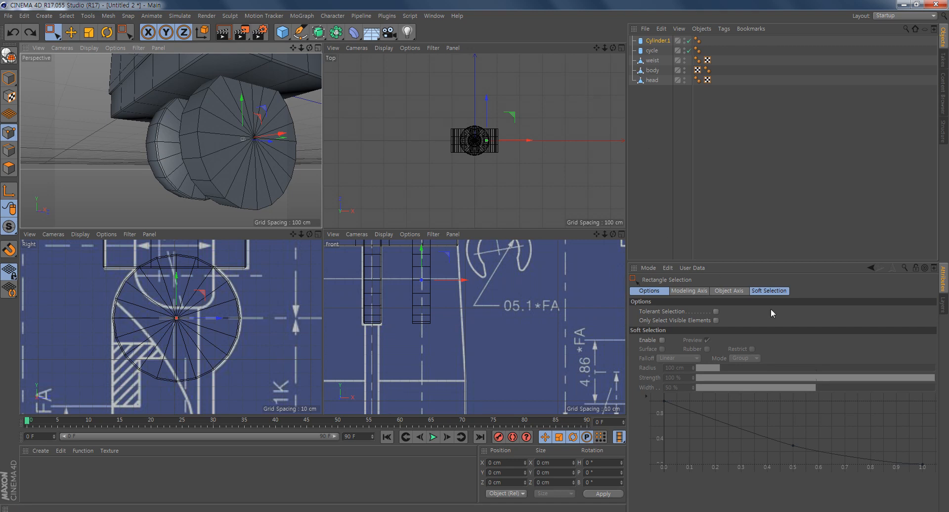
# Enable slicing on the duplicated parametric cylinder
pyautogui.click(653, 41)
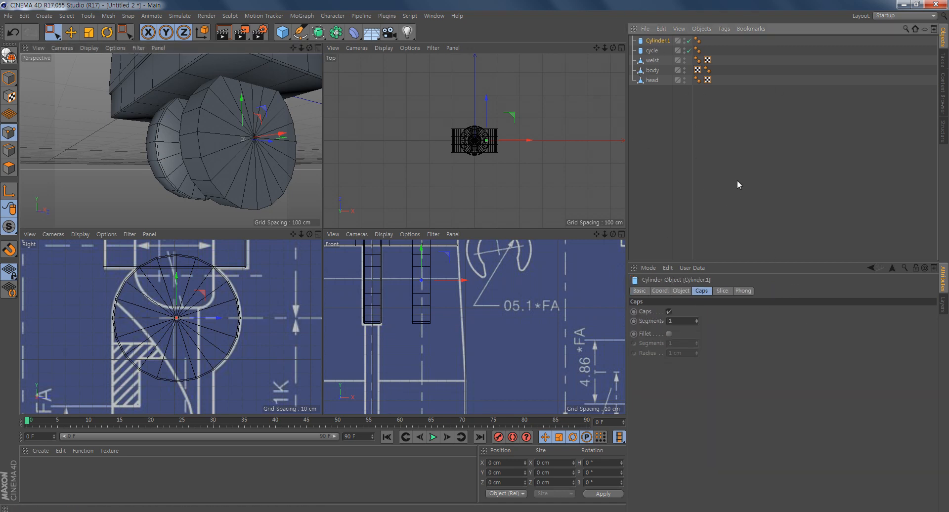
pyautogui.click(723, 291)
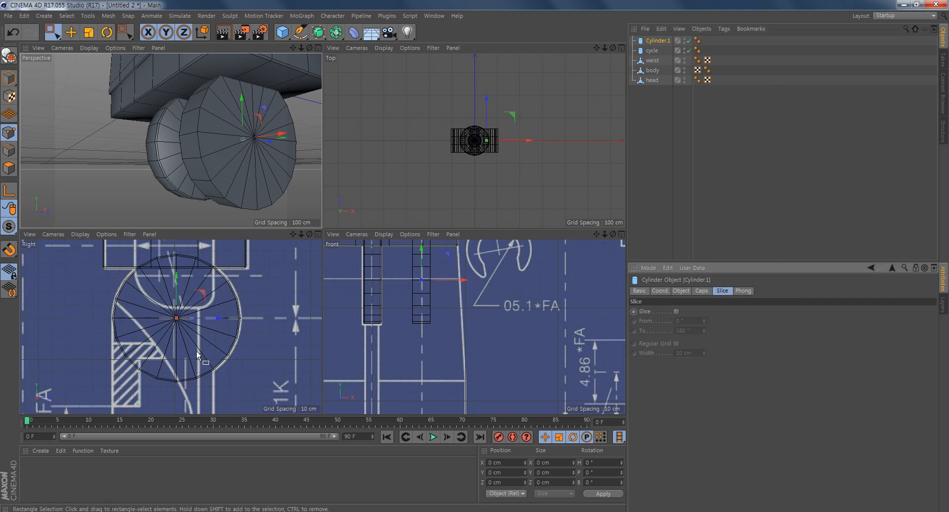
pyautogui.keyDown('alt'); pyautogui.moveTo(198, 352); pyautogui.dragTo(216, 300, button='middle'); pyautogui.keyUp('alt')
pyautogui.scroll(3, 229, 326)
pyautogui.keyDown('alt'); pyautogui.moveTo(126, 283); pyautogui.dragTo(127, 303, button='middle'); pyautogui.keyUp('alt')
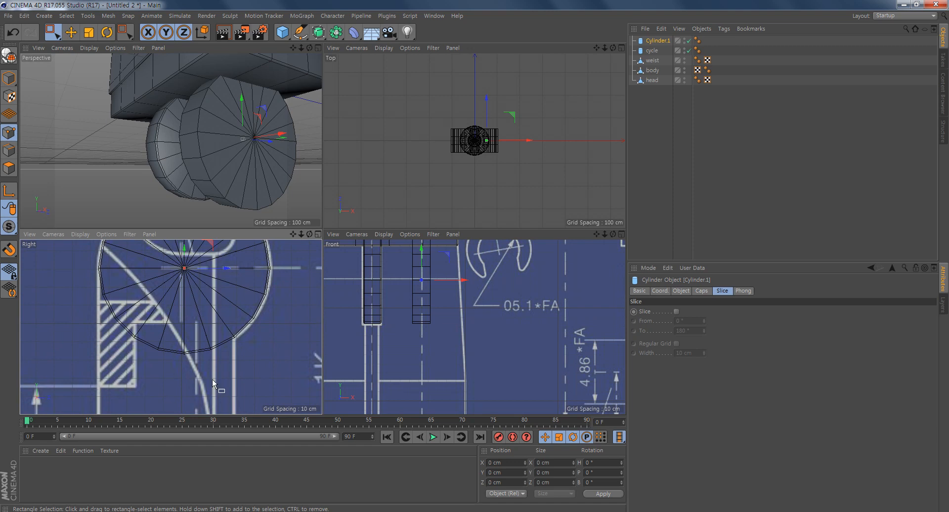
pyautogui.click(677, 312)
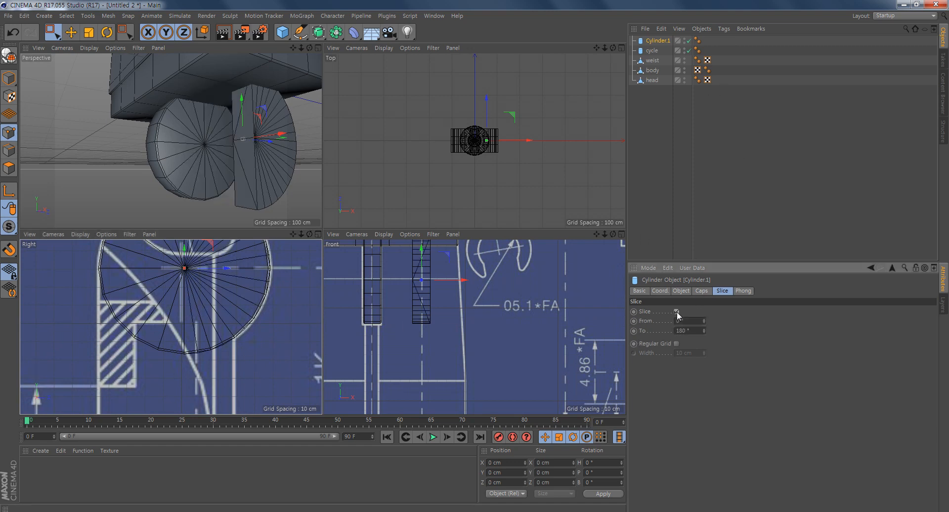
pyautogui.keyDown('alt'); pyautogui.moveTo(212, 303); pyautogui.dragTo(207, 335, button='middle'); pyautogui.keyUp('alt')
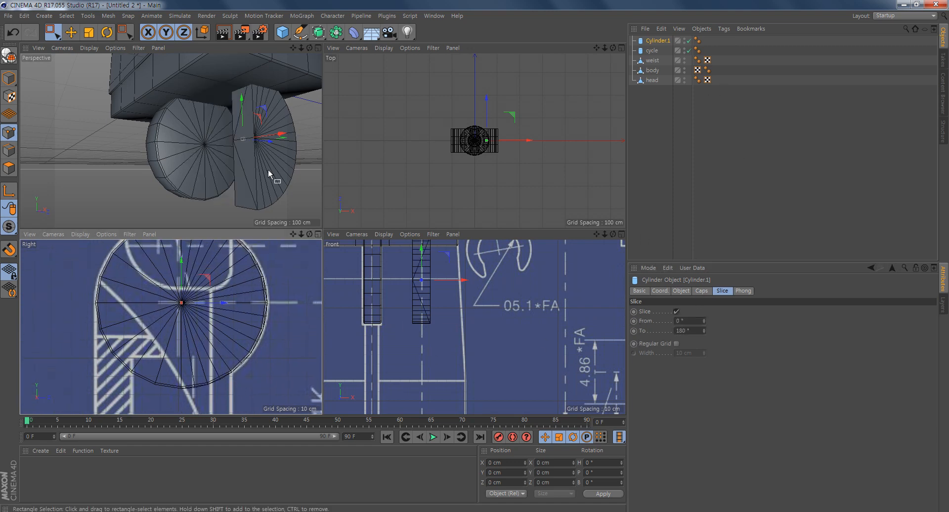
pyautogui.keyDown('alt'); pyautogui.moveTo(244, 173); pyautogui.dragTo(261, 177); pyautogui.keyUp('alt')
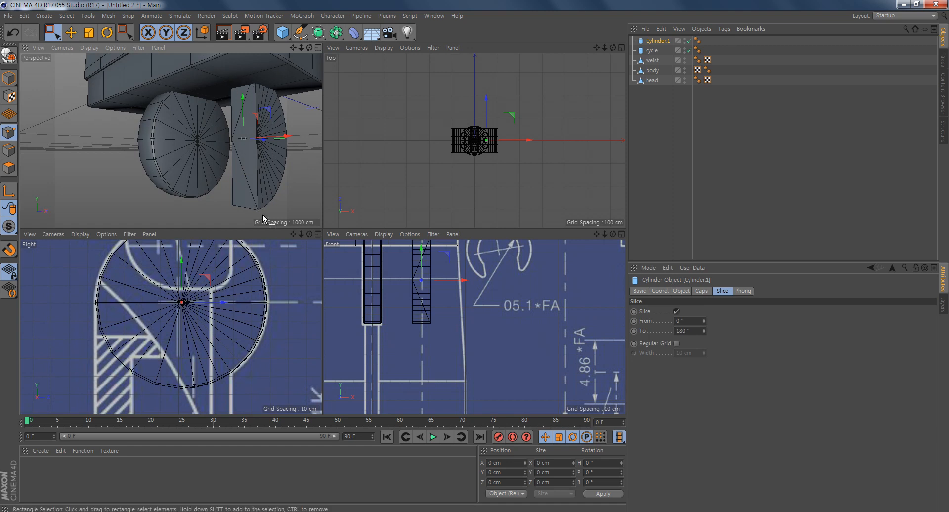
# Set the cylinder's slice range from 36° to 270°, leaving an open wedge at its lower front
pyautogui.moveTo(704, 321); pyautogui.dragTo(726, 330)
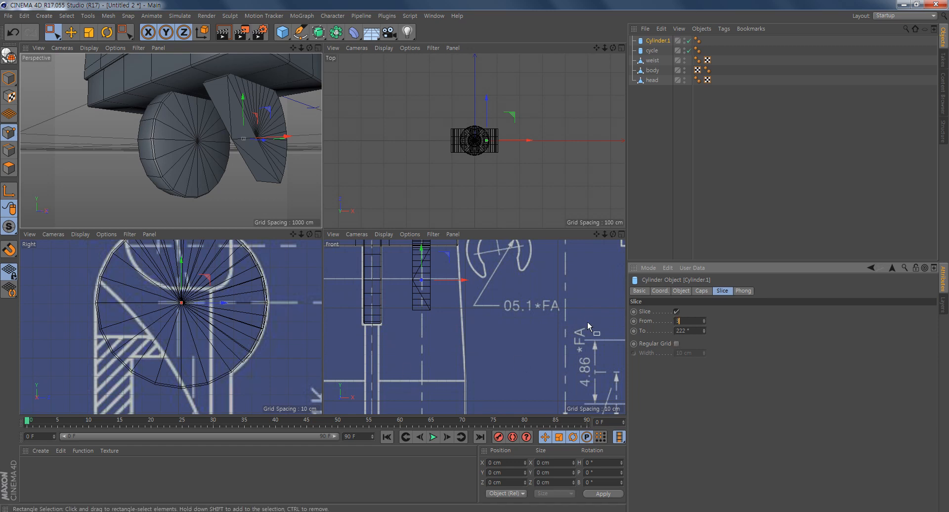
pyautogui.press('Return')
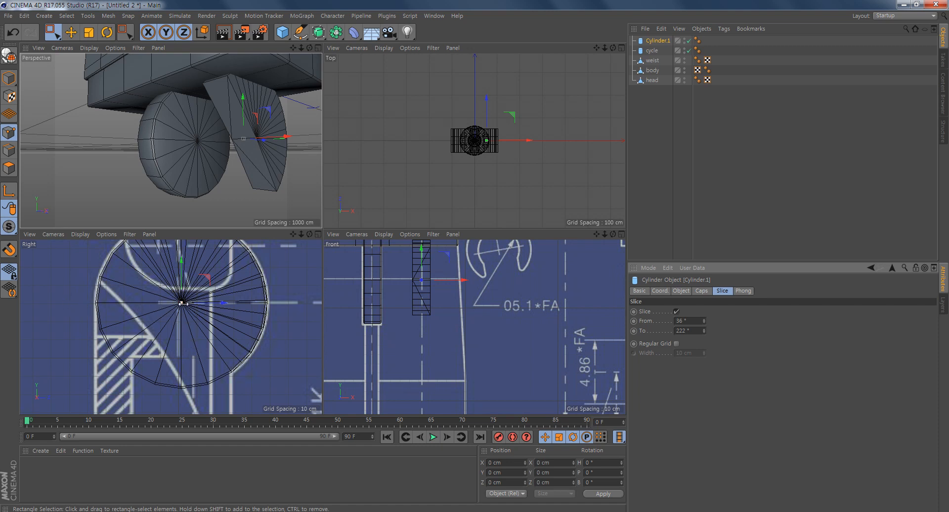
pyautogui.click(182, 303)
pyautogui.press('Return')
pyautogui.press('Return')
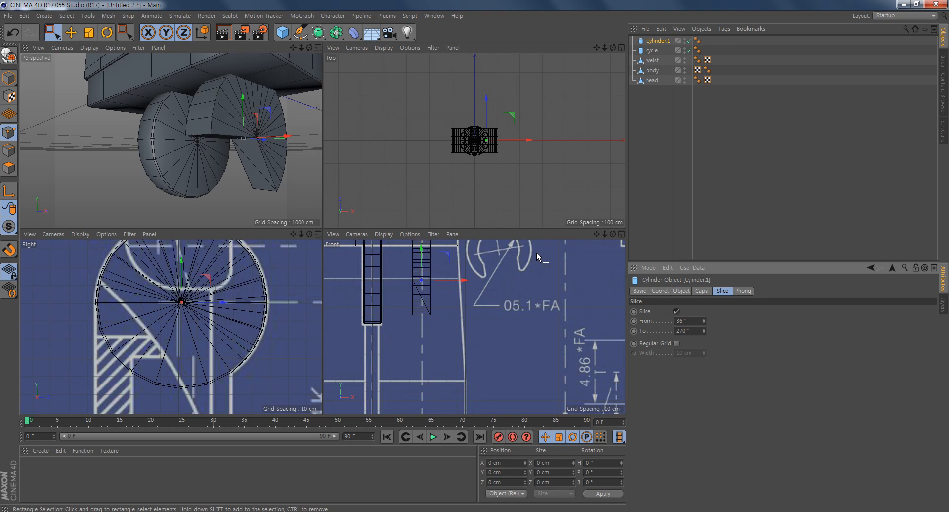
# Set the sliced cylinder's rotation segments to 13
pyautogui.keyDown('alt'); pyautogui.moveTo(309, 124); pyautogui.dragTo(238, 223); pyautogui.keyUp('alt')
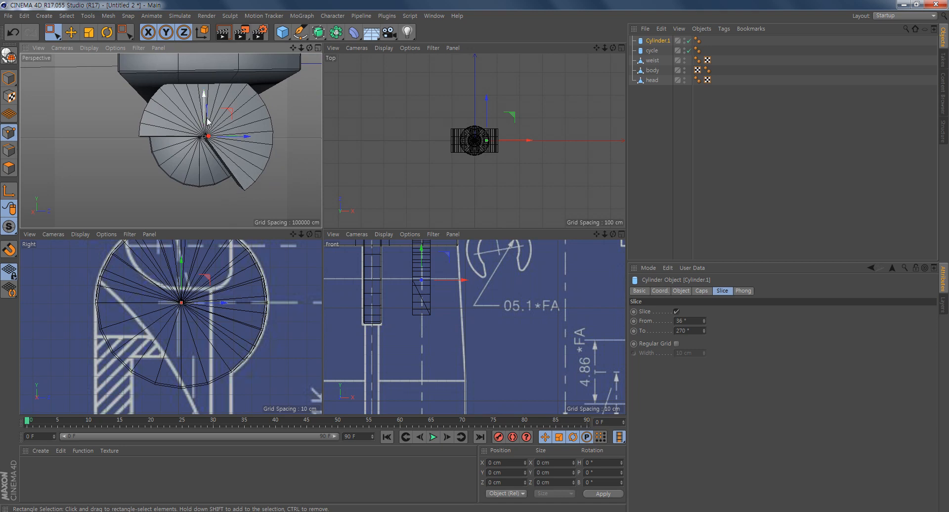
pyautogui.click(683, 291)
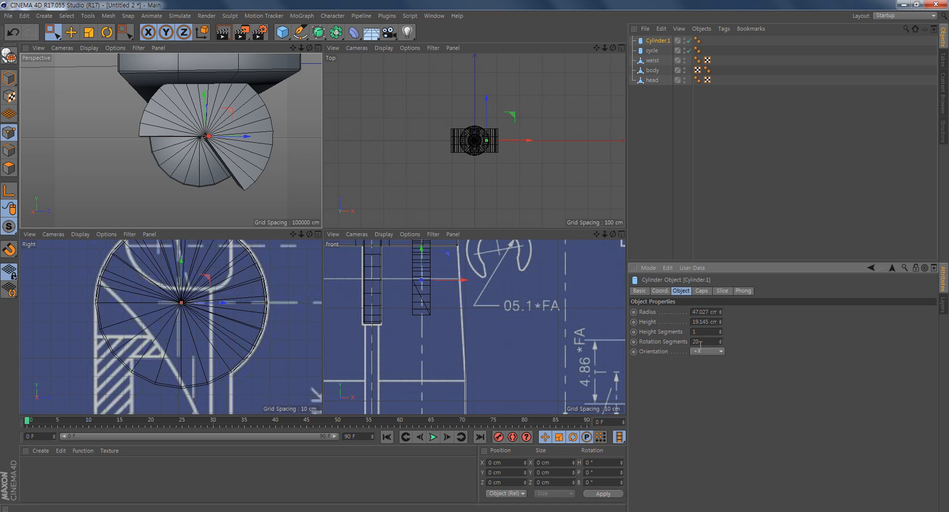
pyautogui.write('13')
pyautogui.press('Return')
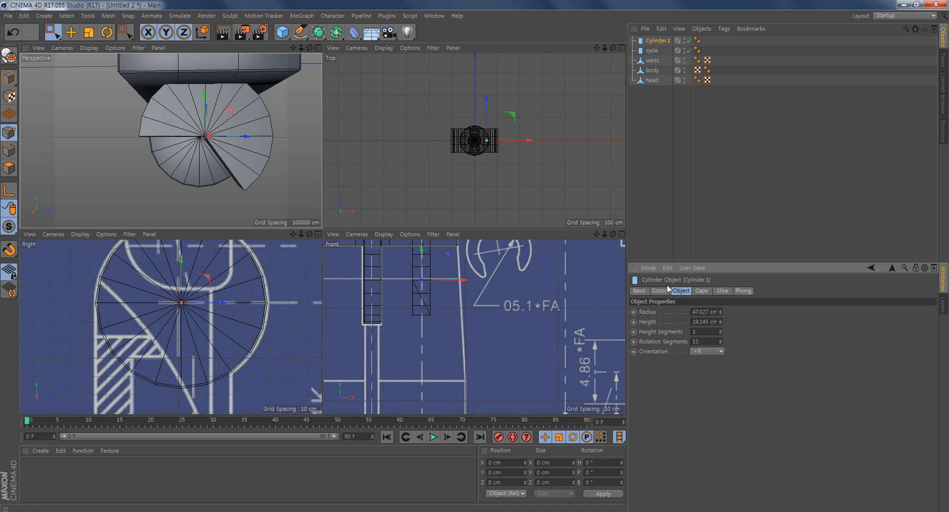
# Make the sliced cylinder editable and delete its inner cap's points, keeping only the outer disc
pyautogui.keyDown('alt'); pyautogui.moveTo(227, 186); pyautogui.dragTo(289, 161); pyautogui.keyUp('alt')
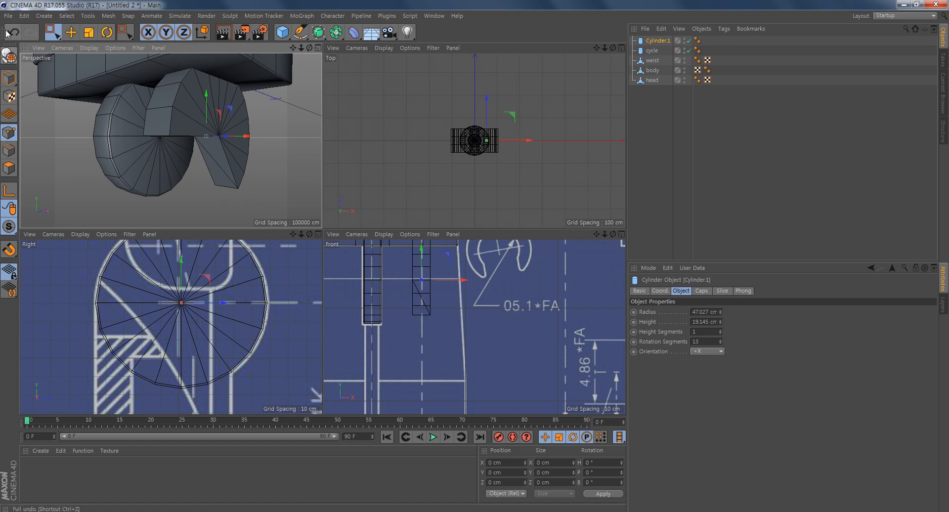
pyautogui.click(7, 54)
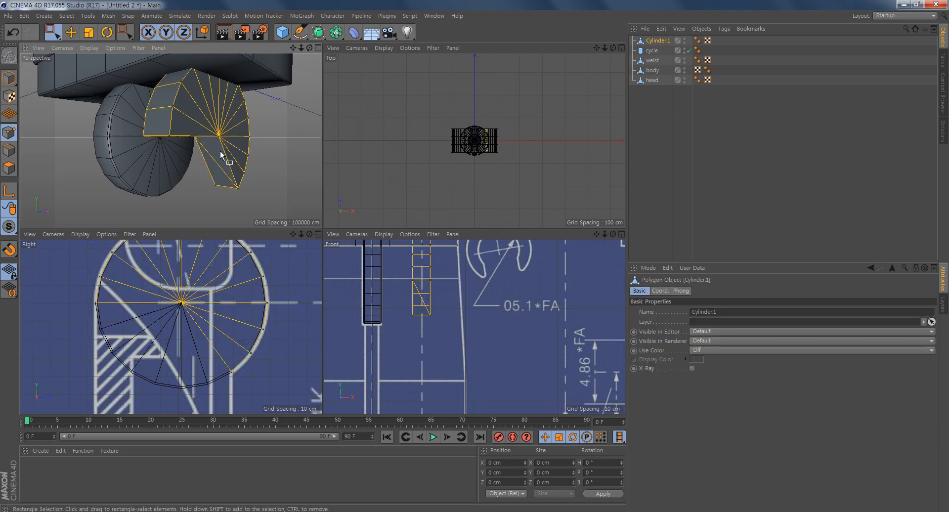
pyautogui.moveTo(456, 321); pyautogui.dragTo(455, 355, button='middle')
pyautogui.moveTo(408, 272); pyautogui.dragTo(434, 385)
pyautogui.press('Delete')
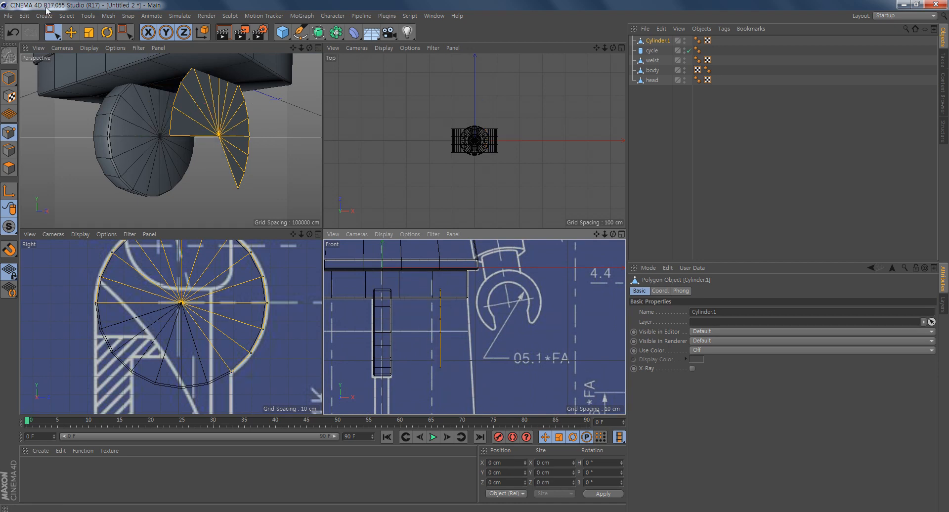
# Select all polygons of the sliced disc and move them outward along X to about 37.3 cm
pyautogui.click(8, 168)
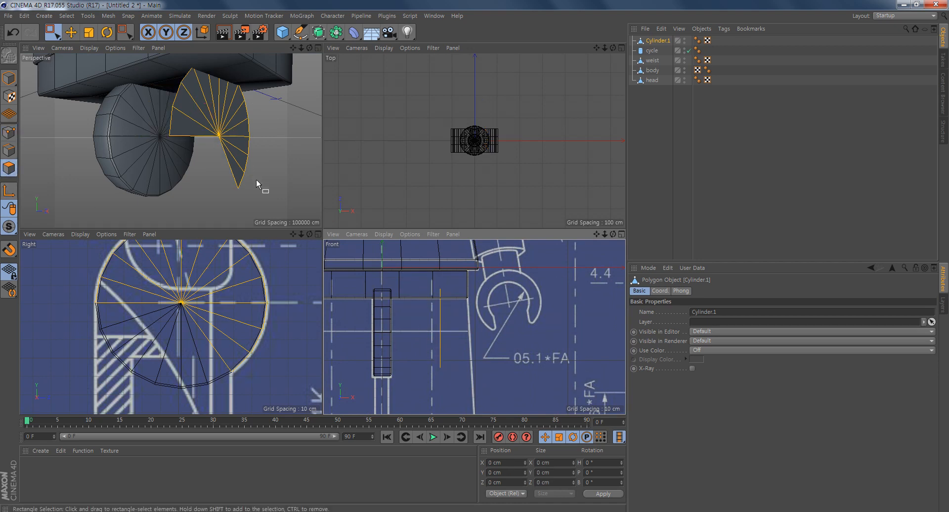
pyautogui.hotkey('ctrl', 'a')
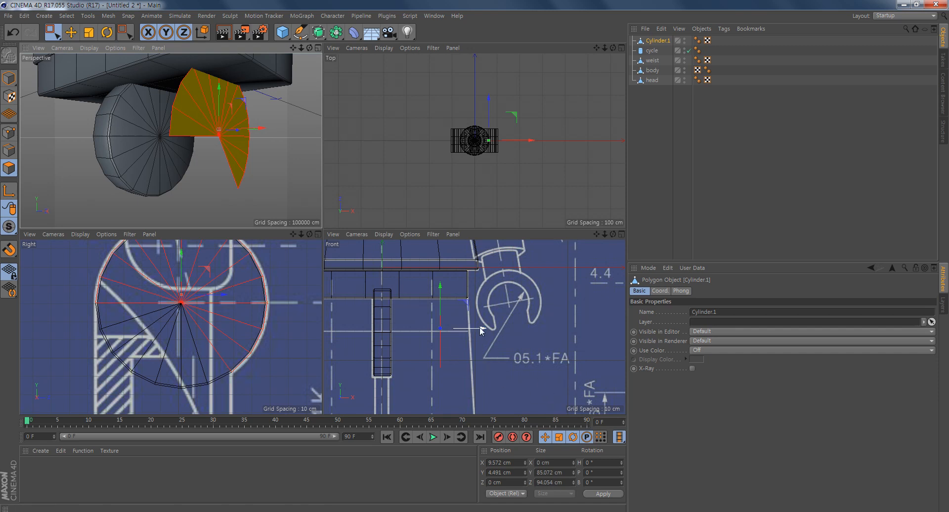
pyautogui.moveTo(480, 327); pyautogui.dragTo(506, 329)
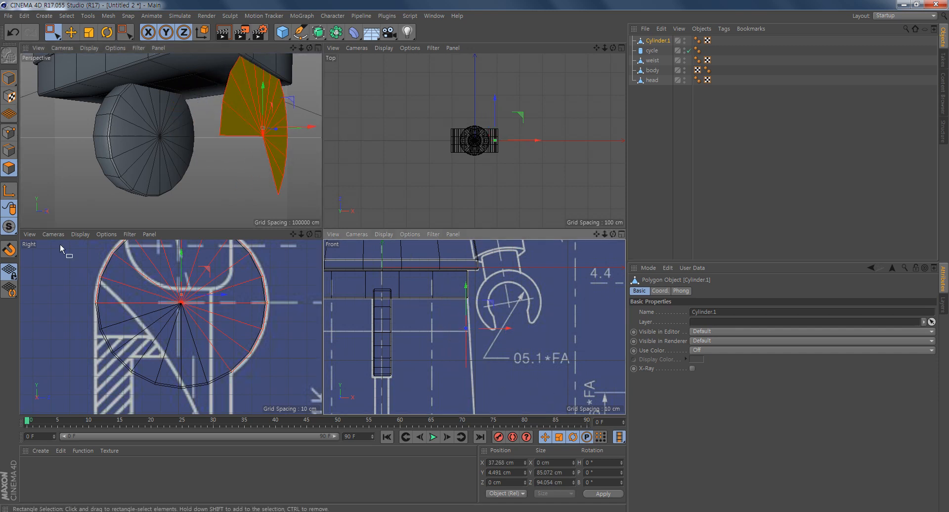
# Select the stray points left between the hip joint and the sliced disc and delete them
pyautogui.click(9, 132)
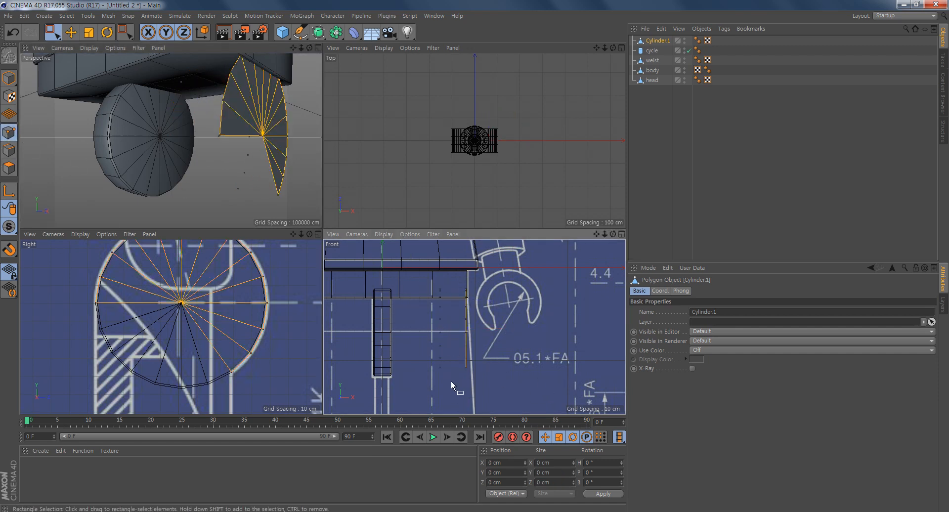
pyautogui.moveTo(452, 394); pyautogui.dragTo(386, 256)
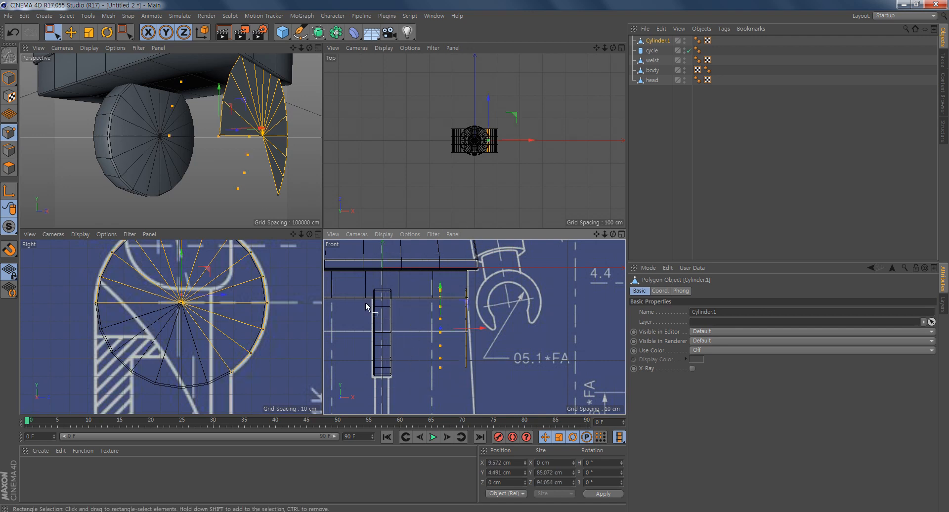
pyautogui.click(624, 279)
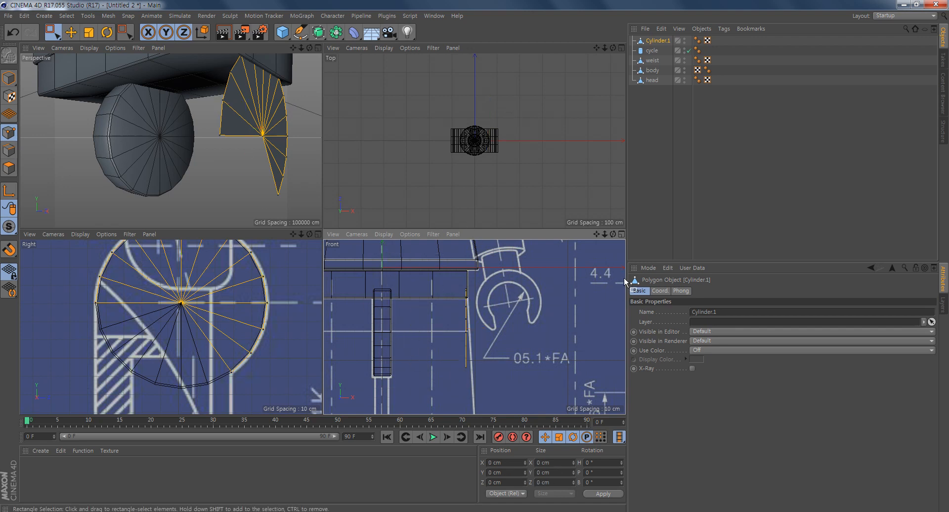
# Select the two straight edges of the sliced disc's open wedge and extrude them downward with a 38 cm offset
pyautogui.scroll(-4, 227, 181)
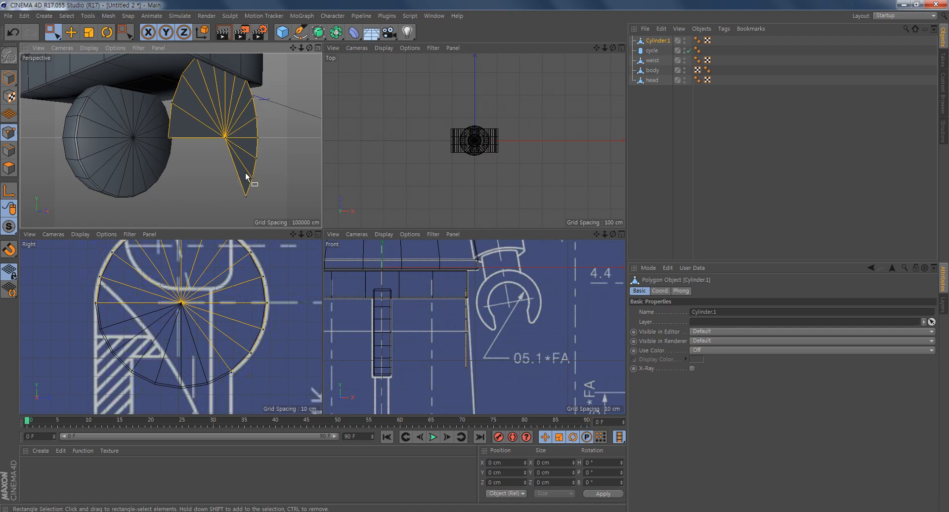
pyautogui.keyDown('alt'); pyautogui.moveTo(229, 166); pyautogui.dragTo(199, 157); pyautogui.keyUp('alt')
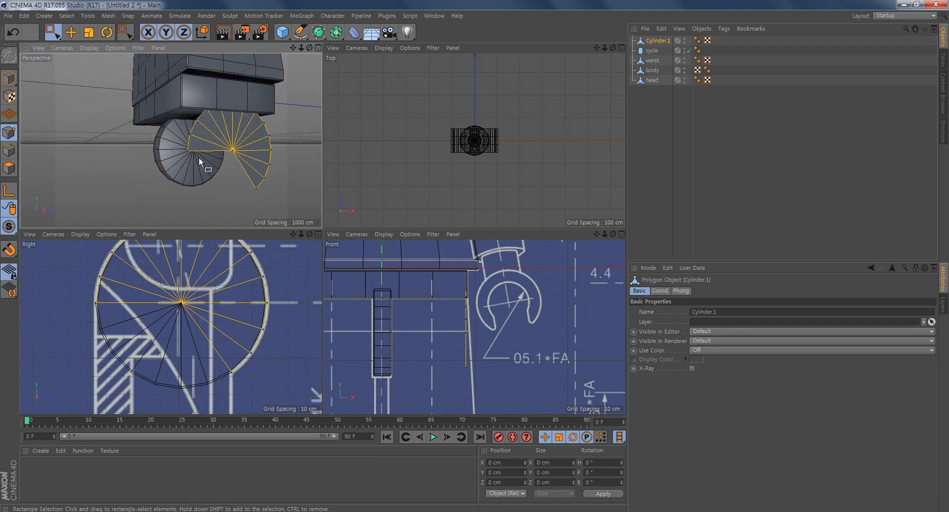
pyautogui.click(70, 32)
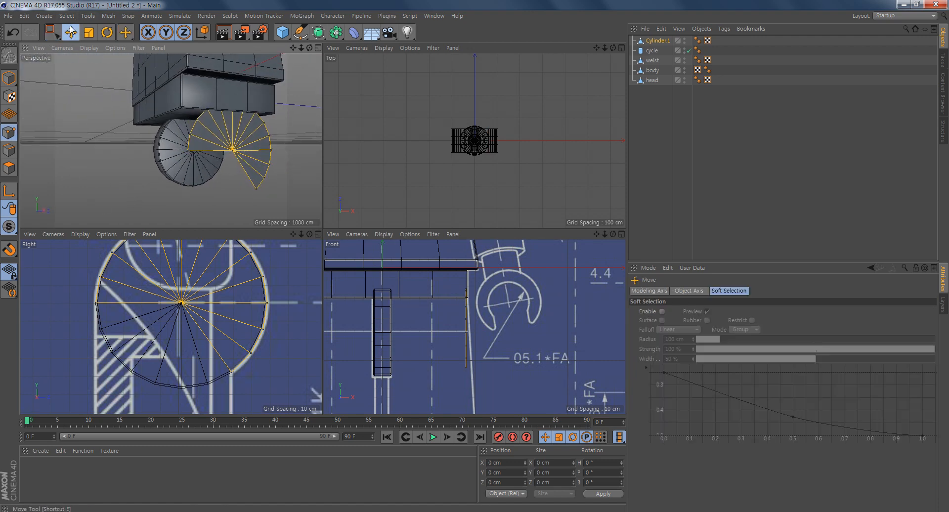
pyautogui.click(10, 152)
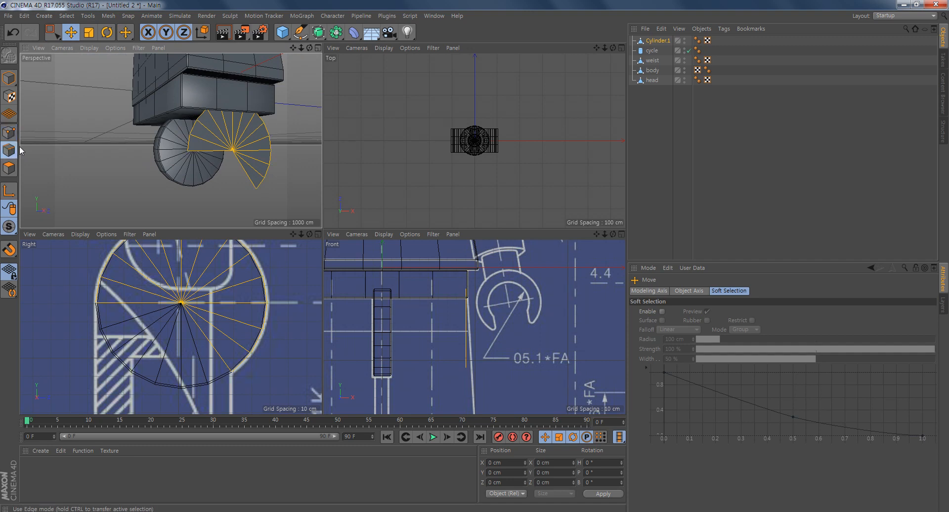
pyautogui.keyDown('alt'); pyautogui.moveTo(244, 171); pyautogui.dragTo(249, 197); pyautogui.keyUp('alt')
pyautogui.click(208, 155)
pyautogui.click(240, 176)
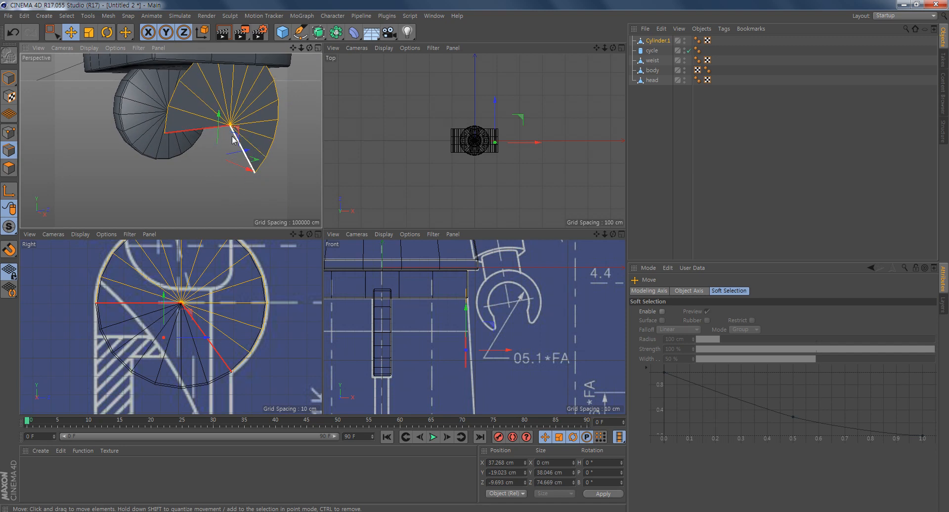
pyautogui.keyDown('alt'); pyautogui.moveTo(235, 151); pyautogui.dragTo(263, 171); pyautogui.keyUp('alt')
pyautogui.rightClick(262, 172)
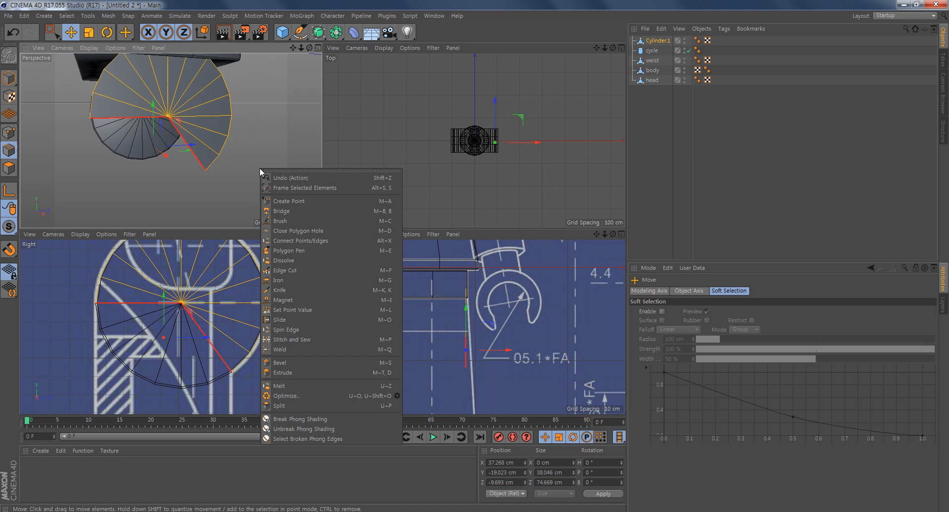
pyautogui.click(283, 373)
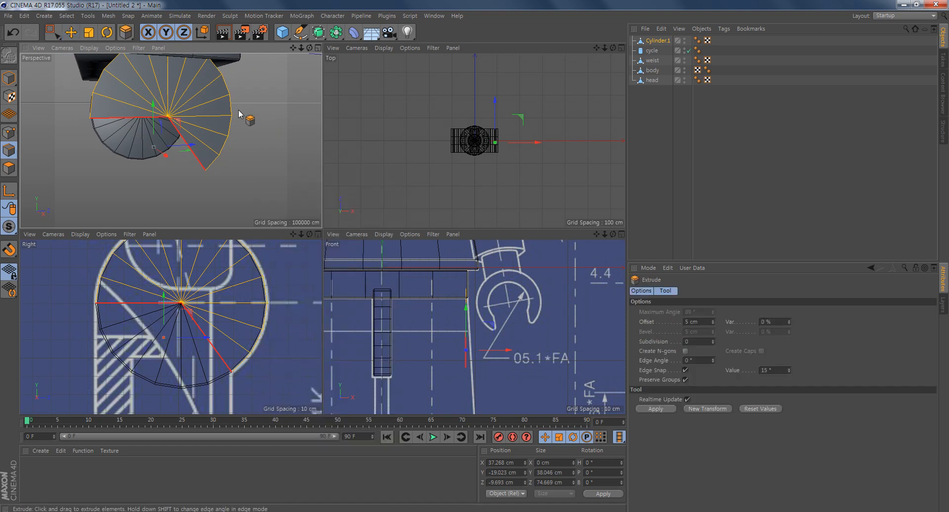
pyautogui.keyDown('alt'); pyautogui.moveTo(225, 194); pyautogui.dragTo(225, 169, button='middle'); pyautogui.keyUp('alt')
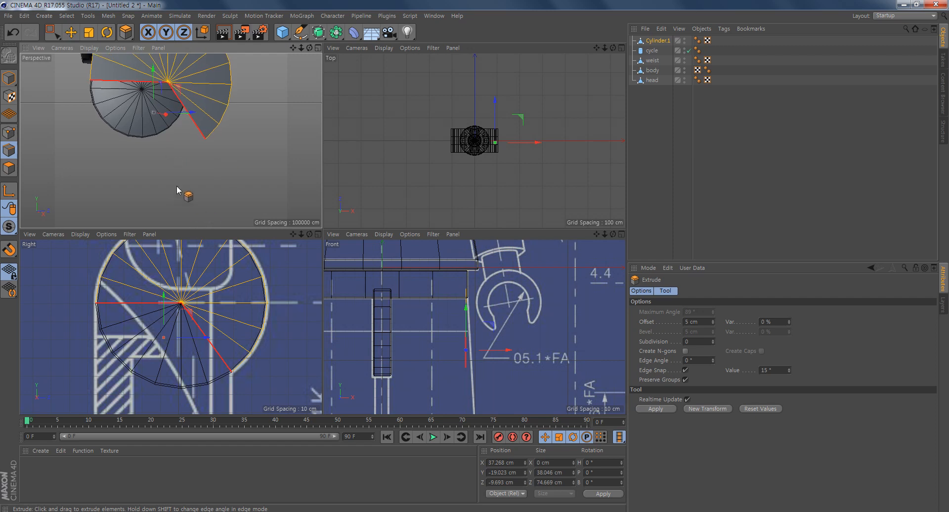
pyautogui.moveTo(159, 190); pyautogui.dragTo(99, 88)
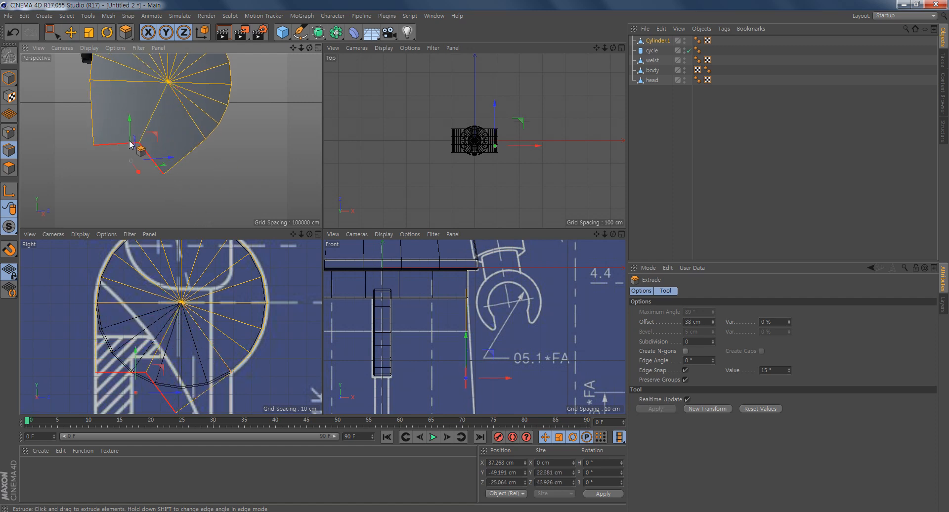
# Flatten the extruded lower edges into a horizontal line by setting their Y size to 0 cm
pyautogui.keyDown('alt'); pyautogui.moveTo(197, 194); pyautogui.dragTo(152, 190); pyautogui.keyUp('alt')
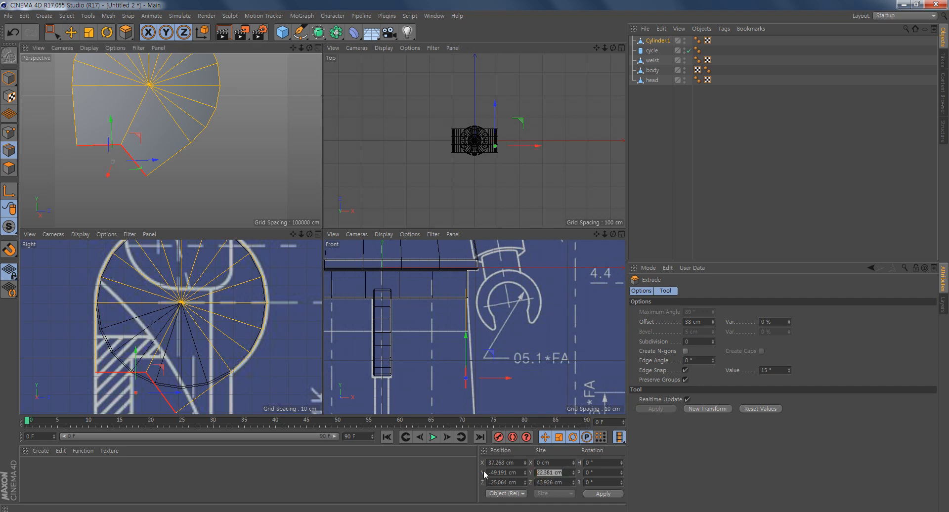
pyautogui.press('Return')
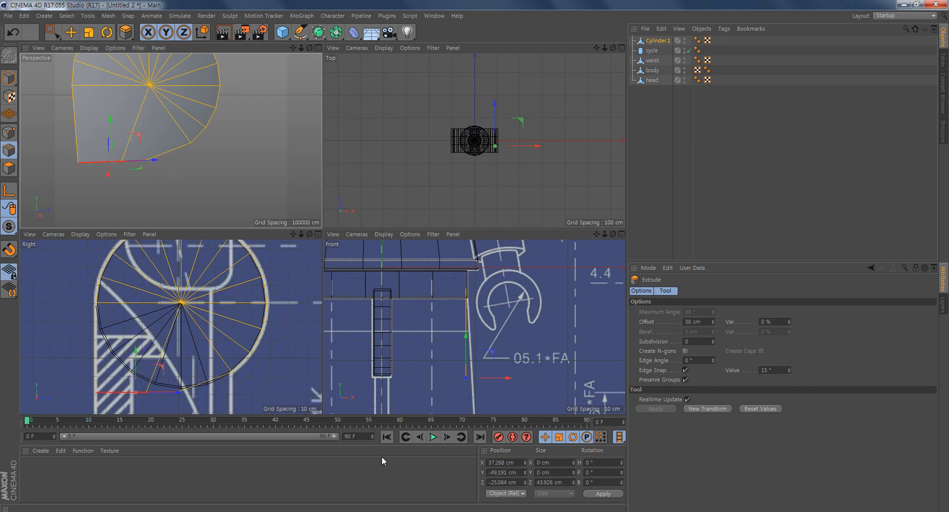
pyautogui.keyDown('alt'); pyautogui.moveTo(179, 384); pyautogui.dragTo(182, 333, button='middle'); pyautogui.keyUp('alt')
pyautogui.keyDown('alt'); pyautogui.moveTo(182, 333); pyautogui.dragTo(215, 344, button='right'); pyautogui.keyUp('alt')
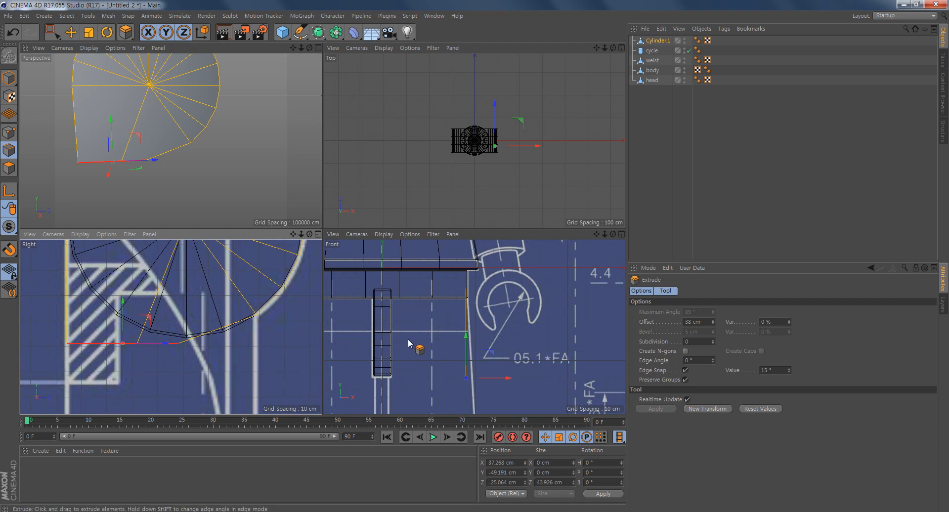
# Move the point at the inner end of the disc's flat lower edge outward along Z to about 9.1 cm
pyautogui.keyDown('alt'); pyautogui.moveTo(408, 340); pyautogui.dragTo(430, 342, button='middle'); pyautogui.keyUp('alt')
pyautogui.click(9, 133)
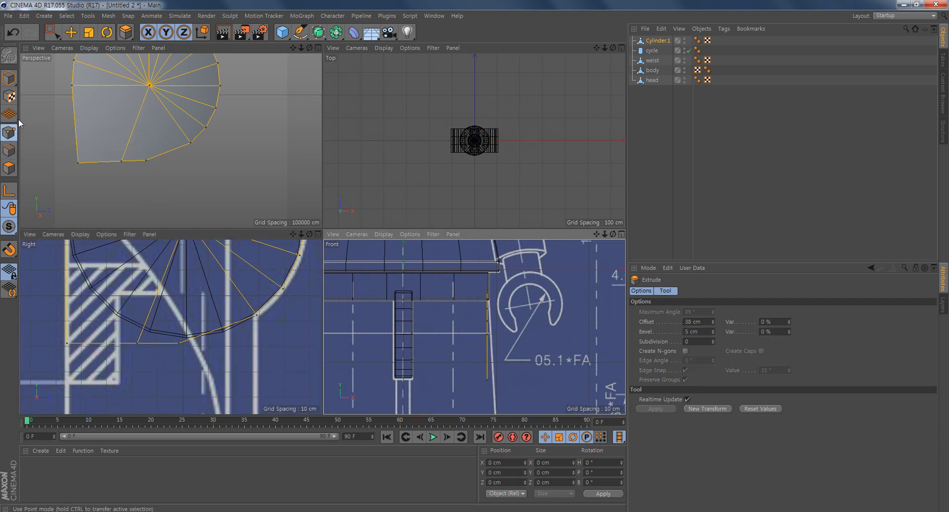
pyautogui.click(71, 32)
pyautogui.click(146, 161)
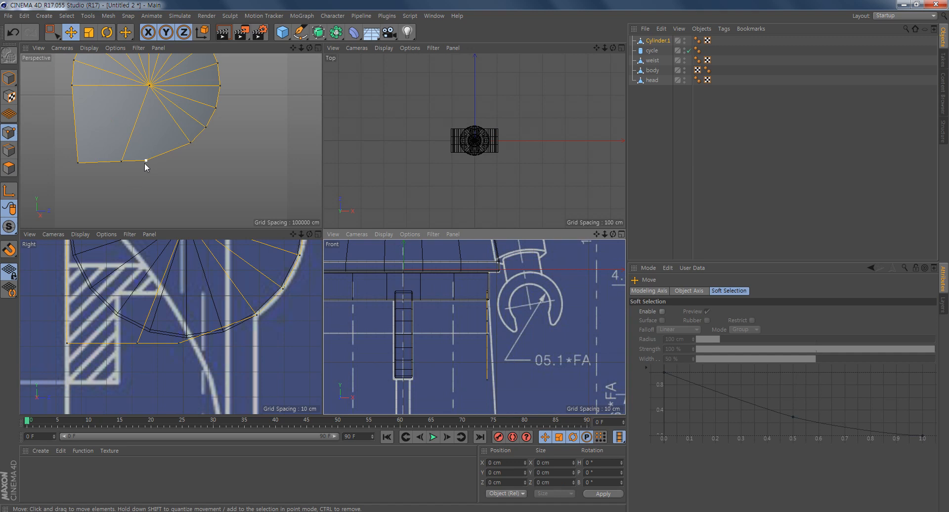
pyautogui.moveTo(188, 163); pyautogui.dragTo(213, 160)
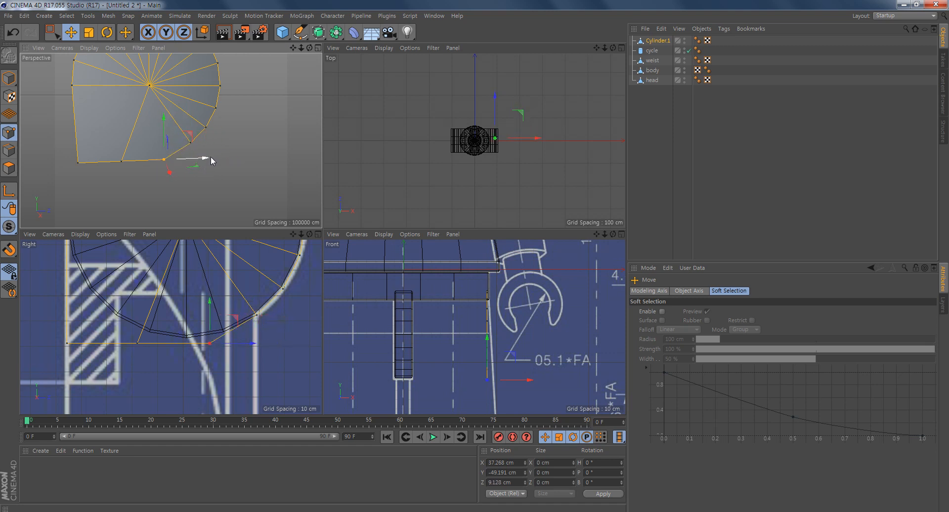
# Copy the Z position of the rim point on the vertical blueprint line and open the flat edge's end point's Z position for editing
pyautogui.click(261, 319)
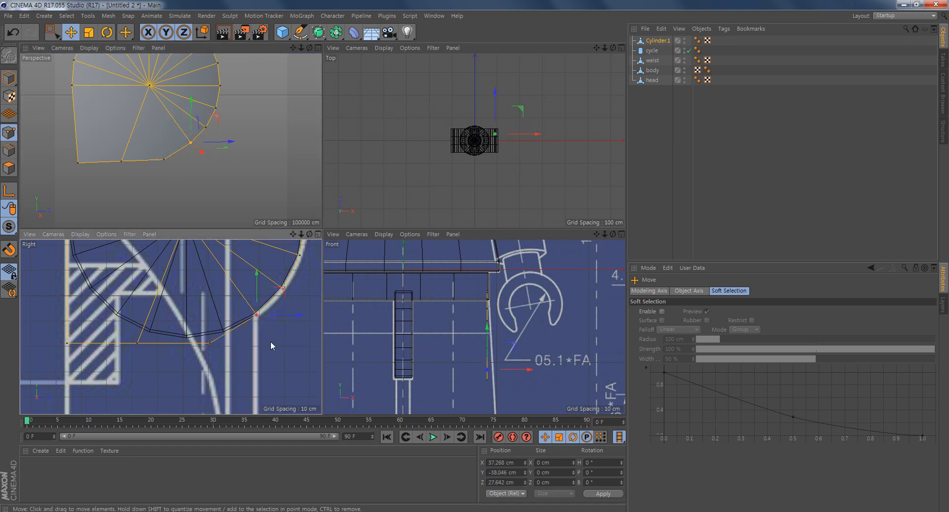
pyautogui.moveTo(271, 342); pyautogui.dragTo(284, 342)
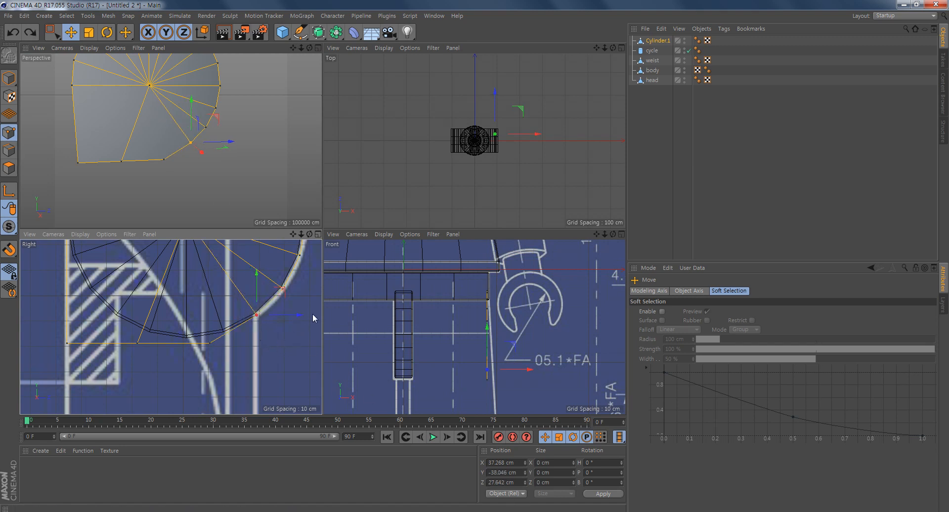
pyautogui.moveTo(296, 316); pyautogui.dragTo(301, 316)
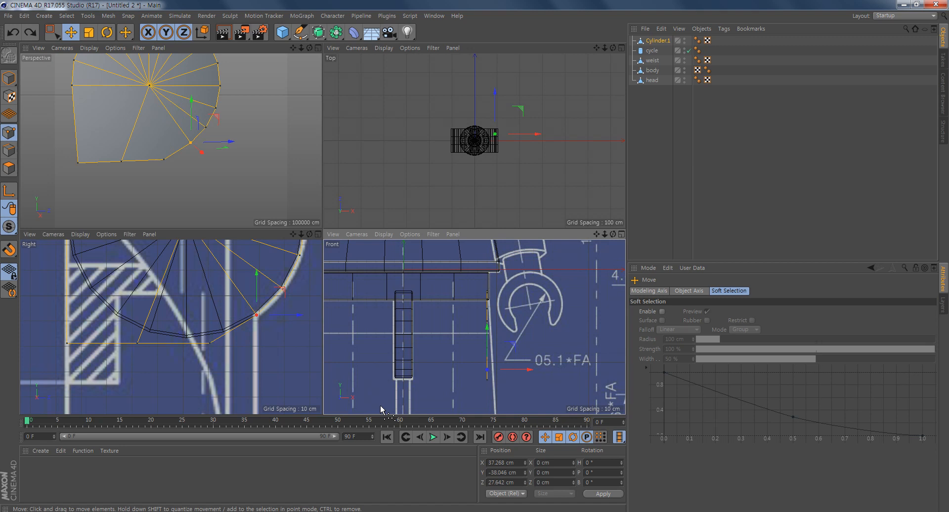
pyautogui.click(496, 484)
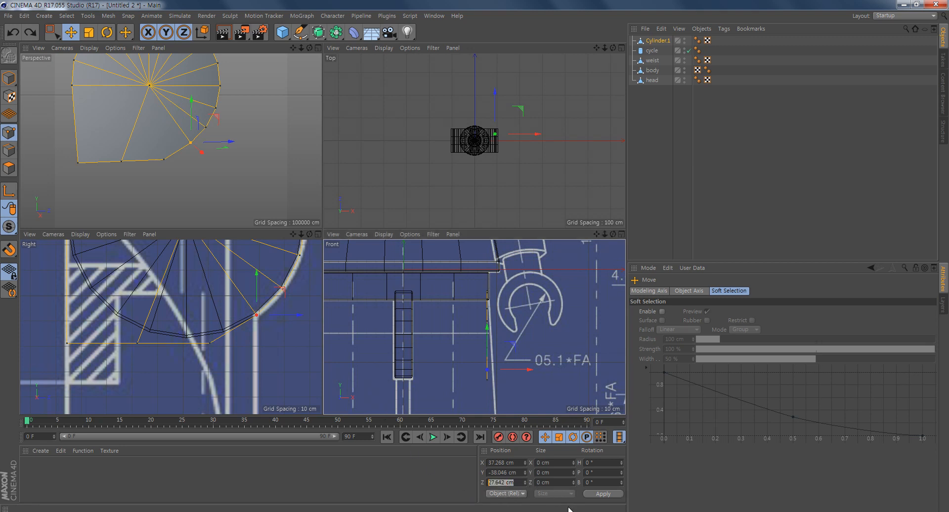
pyautogui.click(210, 343)
pyautogui.click(519, 482)
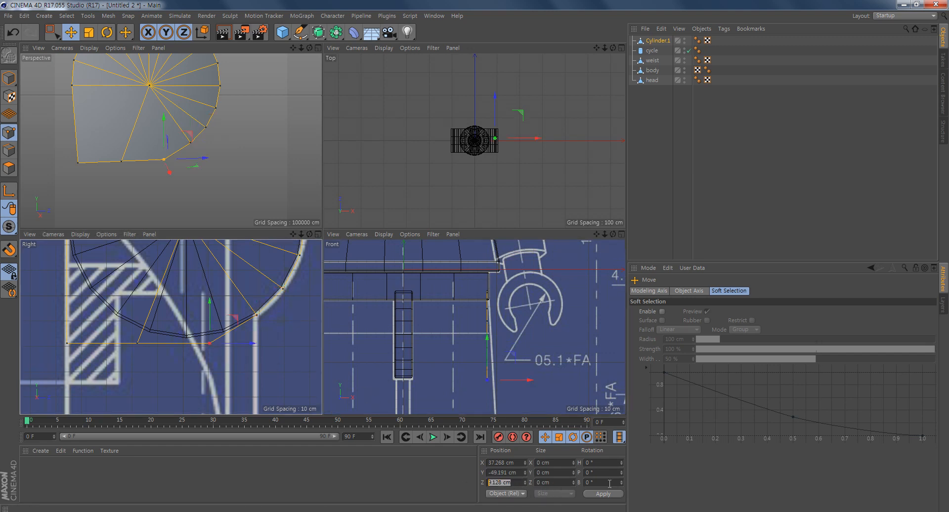
# Set the panel's lower corner point to Z 27.642 cm and snap the bottom-edge middle point to Z 0 cm
pyautogui.press('Return')
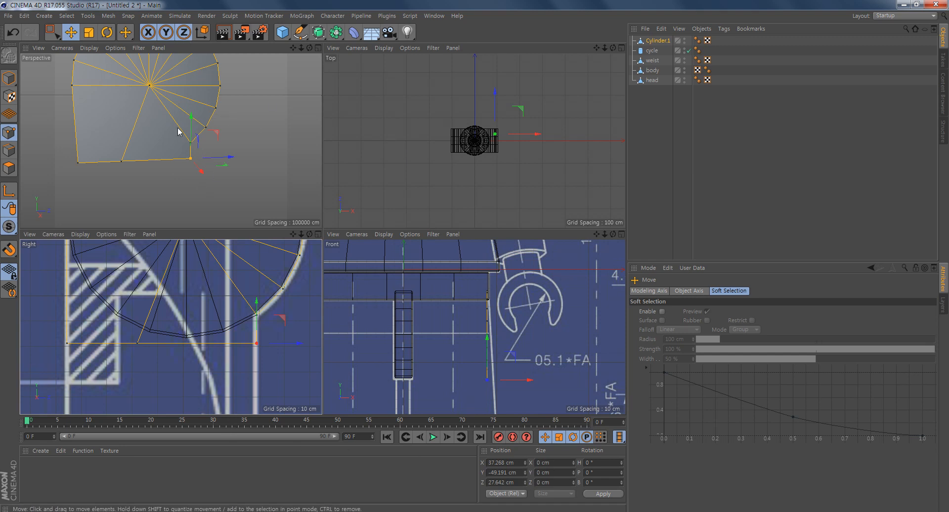
pyautogui.click(121, 161)
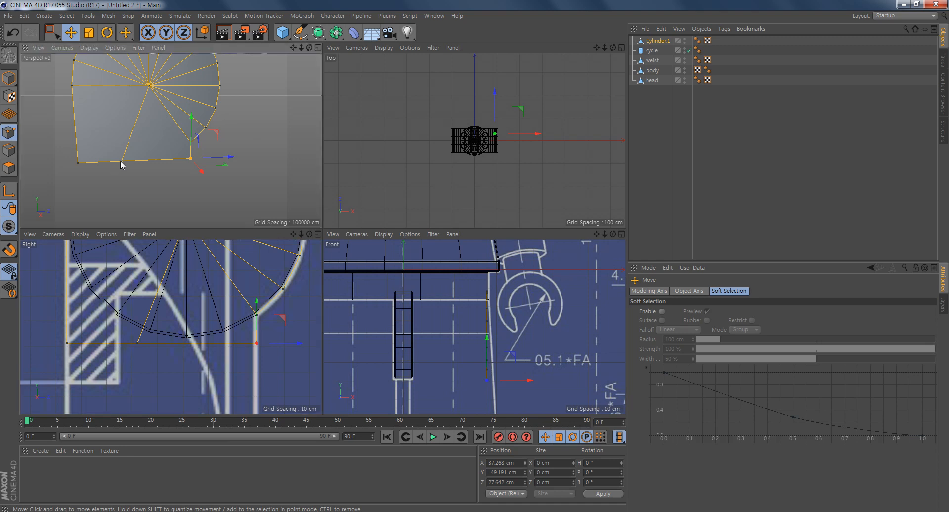
pyautogui.click(9, 252)
pyautogui.click(9, 252)
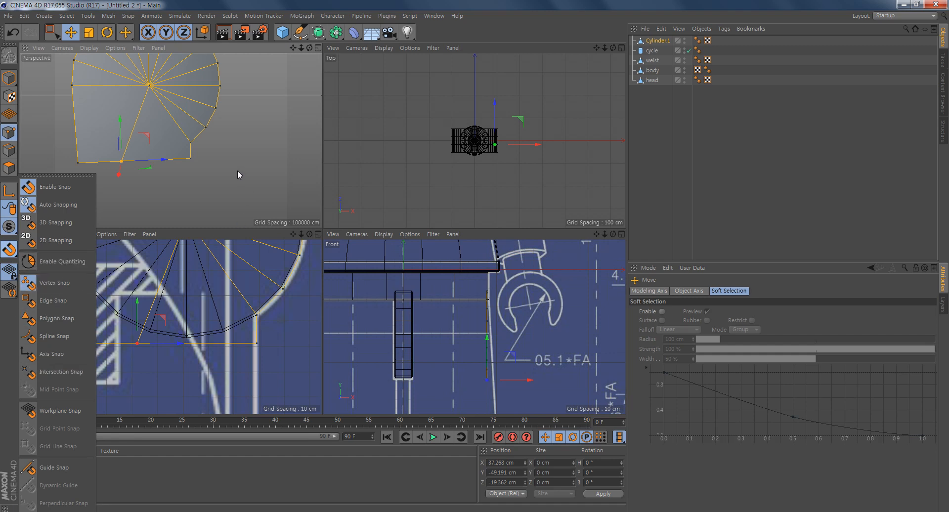
pyautogui.scroll(5, 445, 166)
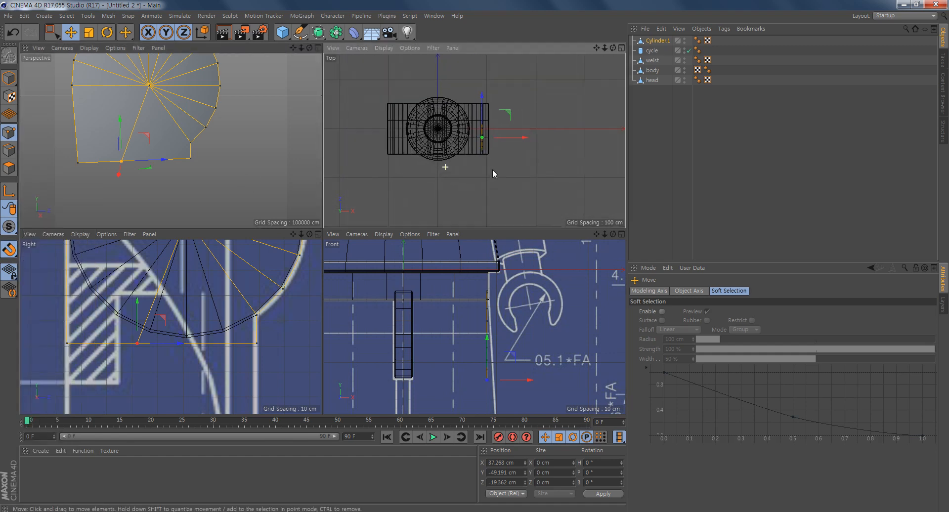
pyautogui.keyDown('alt'); pyautogui.moveTo(525, 139); pyautogui.dragTo(458, 181, button='middle'); pyautogui.keyUp('alt')
pyautogui.scroll(3, 485, 186)
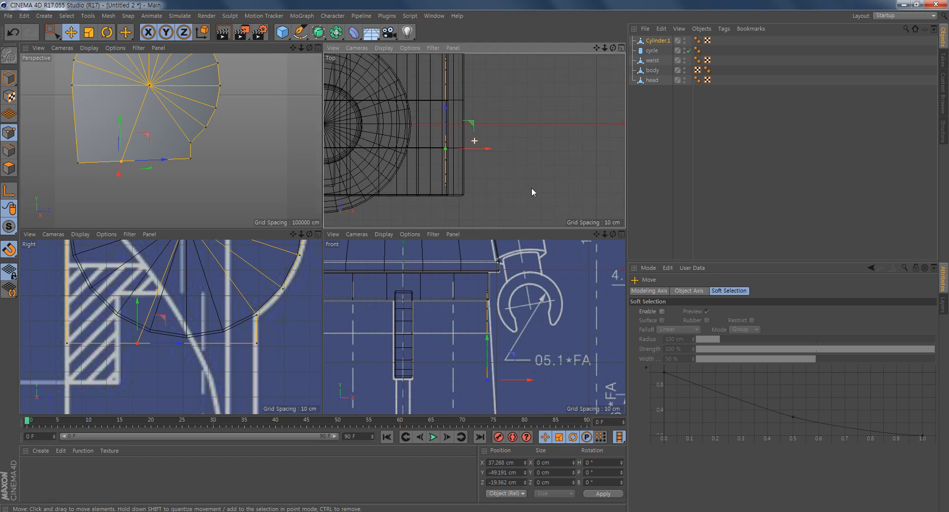
pyautogui.moveTo(543, 174)
pyautogui.keyDown('alt'); pyautogui.mouseDown(button='middle')
pyautogui.moveTo(533, 188)
pyautogui.moveTo(548, 181)
pyautogui.mouseUp(button='middle'); pyautogui.keyUp('alt')
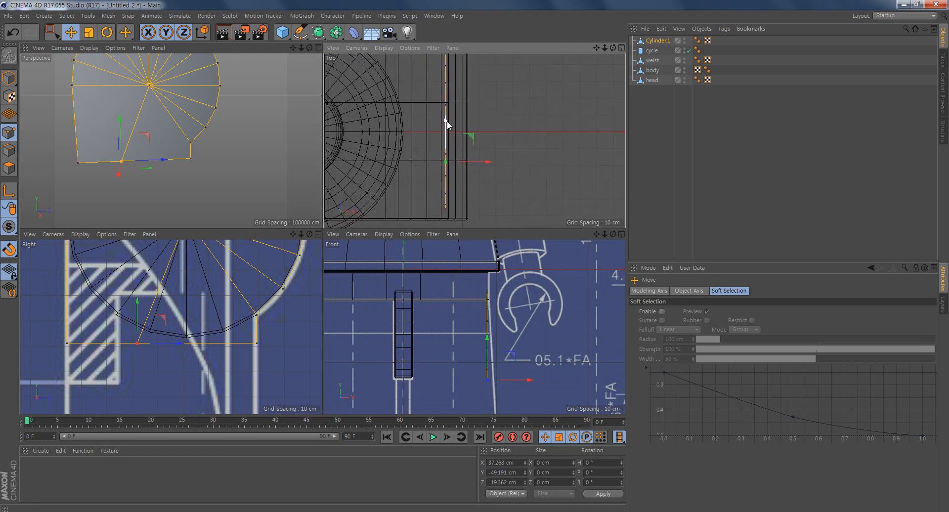
pyautogui.moveTo(447, 122); pyautogui.dragTo(444, 93)
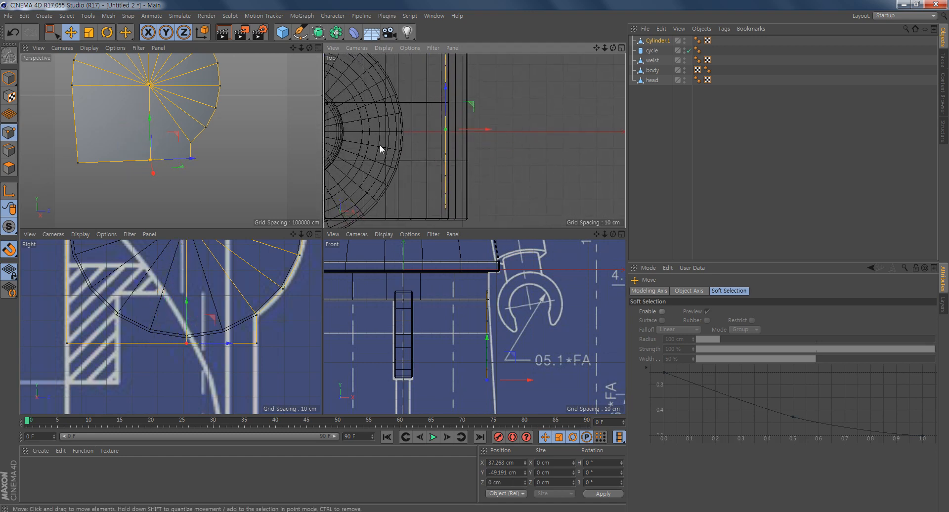
# Move the panel's bottom edges down to the blueprint line between 1K and 1P, at about Y -108.6 cm
pyautogui.keyDown('alt'); pyautogui.moveTo(191, 263); pyautogui.dragTo(194, 324, button='middle'); pyautogui.keyUp('alt')
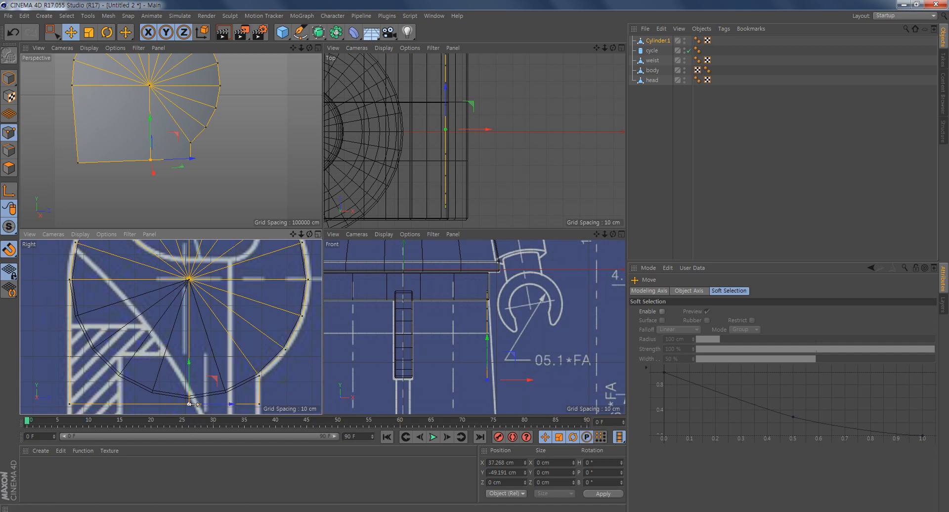
pyautogui.keyDown('alt'); pyautogui.moveTo(220, 147); pyautogui.dragTo(243, 167, button='middle'); pyautogui.keyUp('alt')
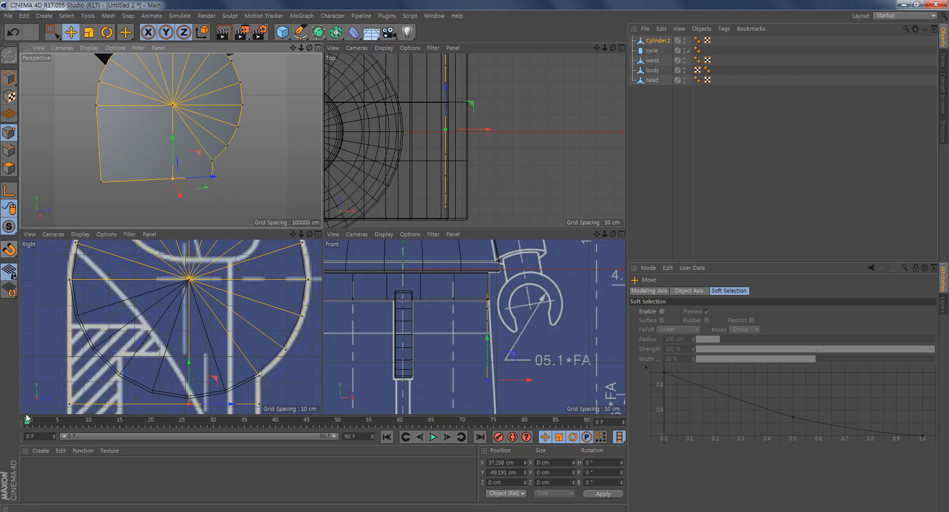
pyautogui.keyDown('alt'); pyautogui.moveTo(197, 216); pyautogui.dragTo(193, 166, button='middle'); pyautogui.keyUp('alt')
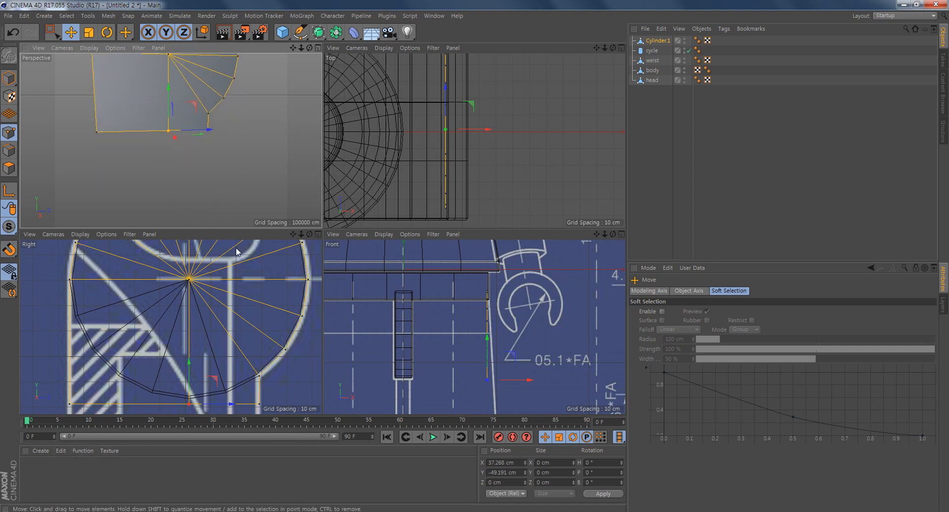
pyautogui.middleClick(271, 355)
pyautogui.keyDown('alt'); pyautogui.moveTo(426, 285); pyautogui.dragTo(366, 299, button='right'); pyautogui.keyUp('alt')
pyautogui.keyDown('alt'); pyautogui.moveTo(444, 339); pyautogui.dragTo(402, 272, button='middle'); pyautogui.keyUp('alt')
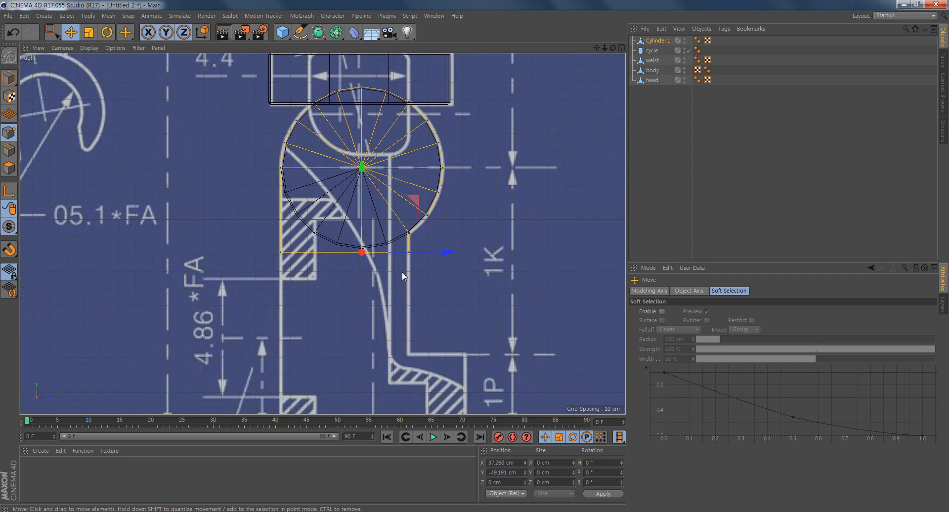
pyautogui.keyDown('alt'); pyautogui.moveTo(402, 271); pyautogui.dragTo(425, 300, button='right'); pyautogui.keyUp('alt')
pyautogui.keyDown('alt'); pyautogui.moveTo(423, 299); pyautogui.dragTo(449, 199, button='middle'); pyautogui.keyUp('alt')
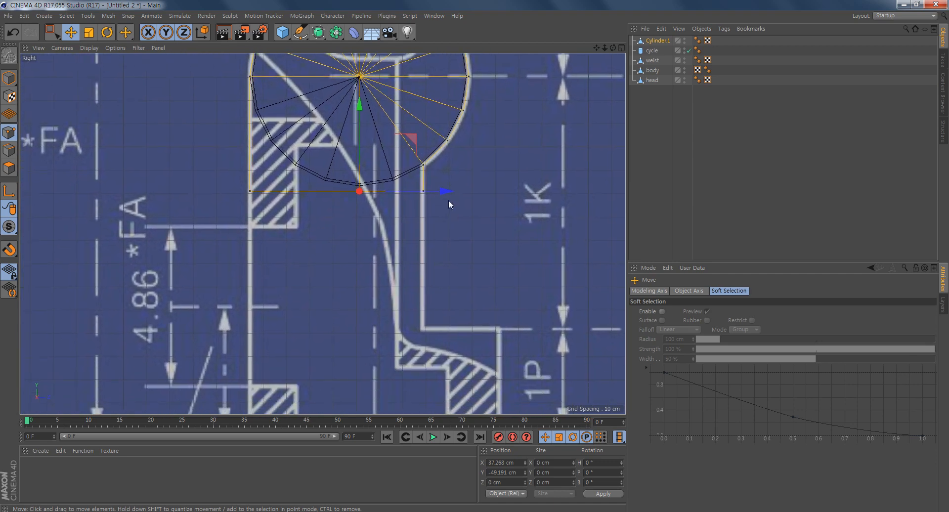
pyautogui.click(9, 150)
pyautogui.keyDown('alt'); pyautogui.moveTo(497, 316); pyautogui.dragTo(485, 331, button='right'); pyautogui.keyUp('alt')
pyautogui.keyDown('alt'); pyautogui.moveTo(484, 332); pyautogui.dragTo(470, 305, button='middle'); pyautogui.keyUp('alt')
pyautogui.moveTo(364, 115); pyautogui.dragTo(364, 218)
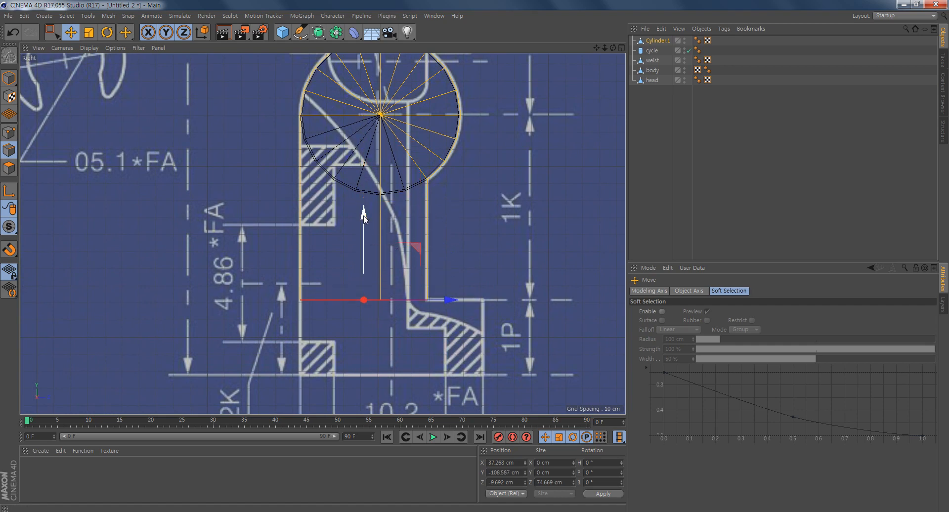
# Extrude the panel's bottom edges down about 44.6 cm and the new section's side edge outward about 32.5 cm along the blueprint's foot outline
pyautogui.keyDown('alt'); pyautogui.moveTo(491, 344); pyautogui.dragTo(397, 301, button='middle'); pyautogui.keyUp('alt')
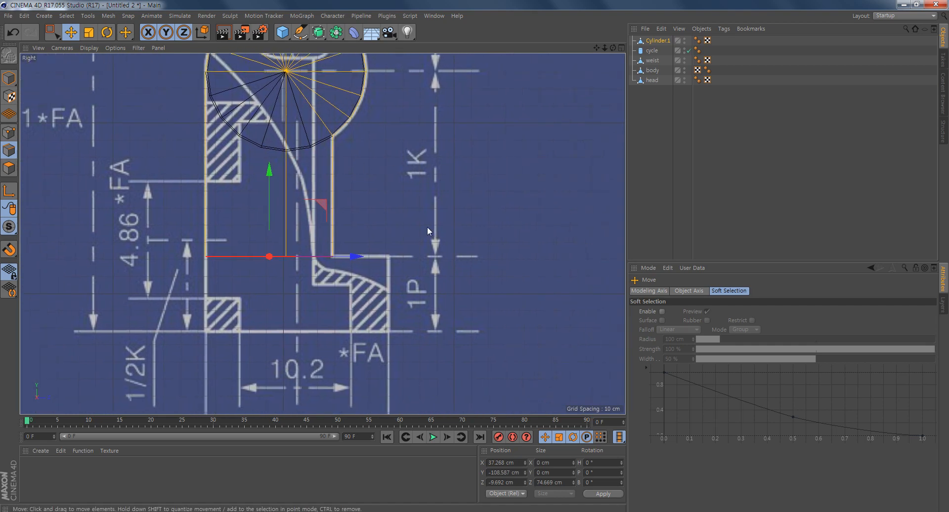
pyautogui.rightClick(413, 160)
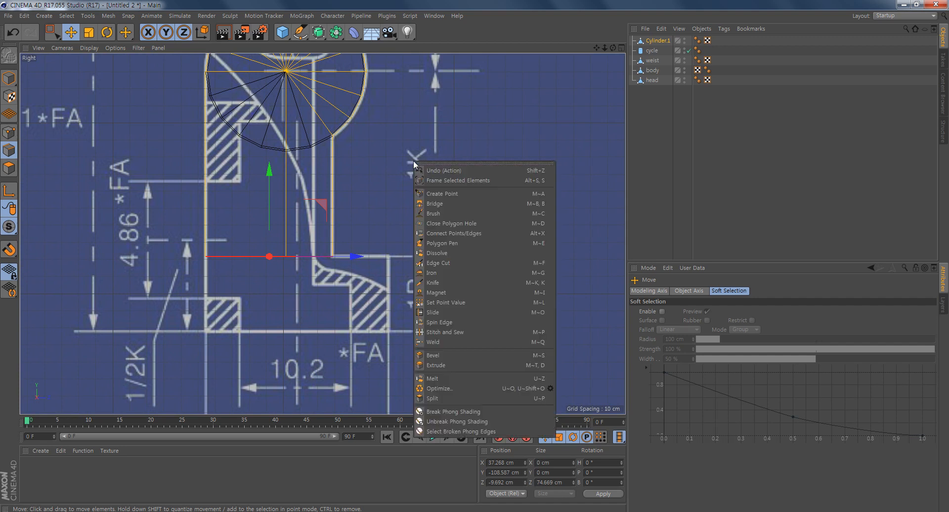
pyautogui.click(463, 364)
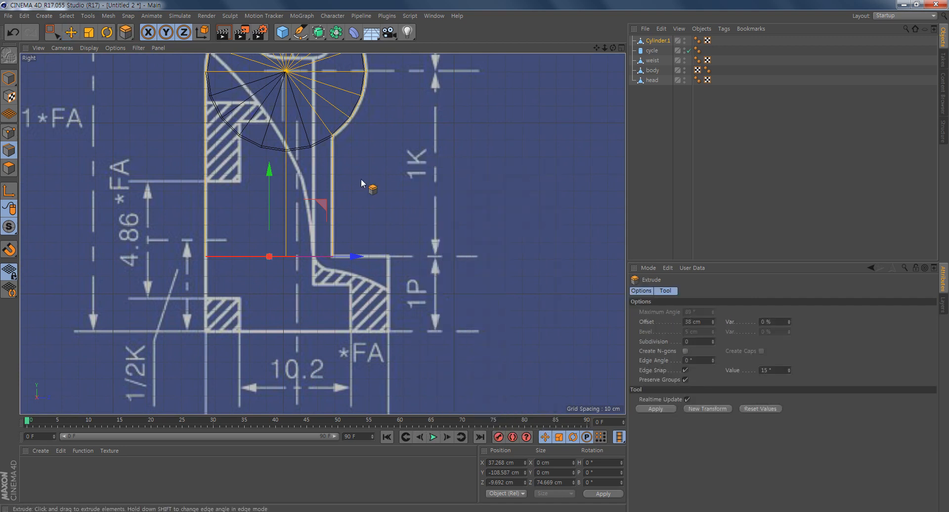
pyautogui.moveTo(377, 159); pyautogui.dragTo(492, 158)
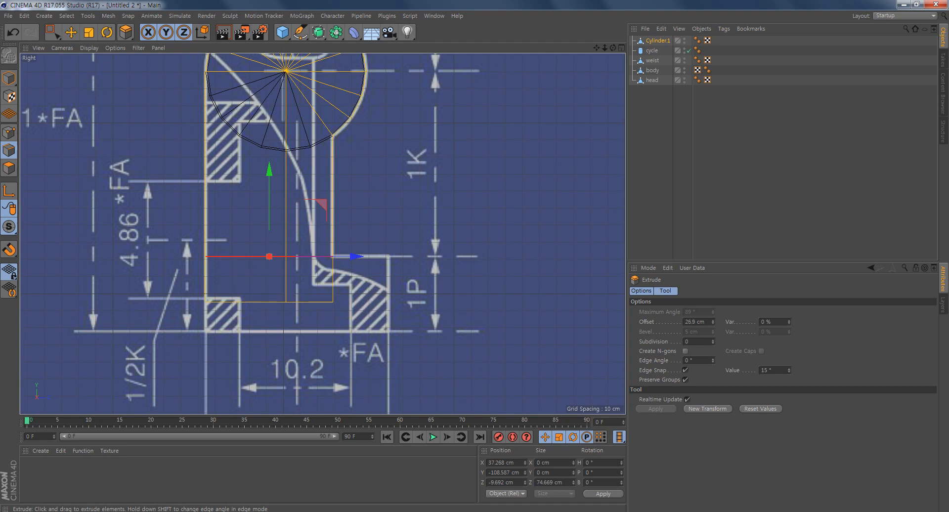
pyautogui.hotkey('ctrl', 'z')
pyautogui.moveTo(416, 215); pyautogui.dragTo(492, 214)
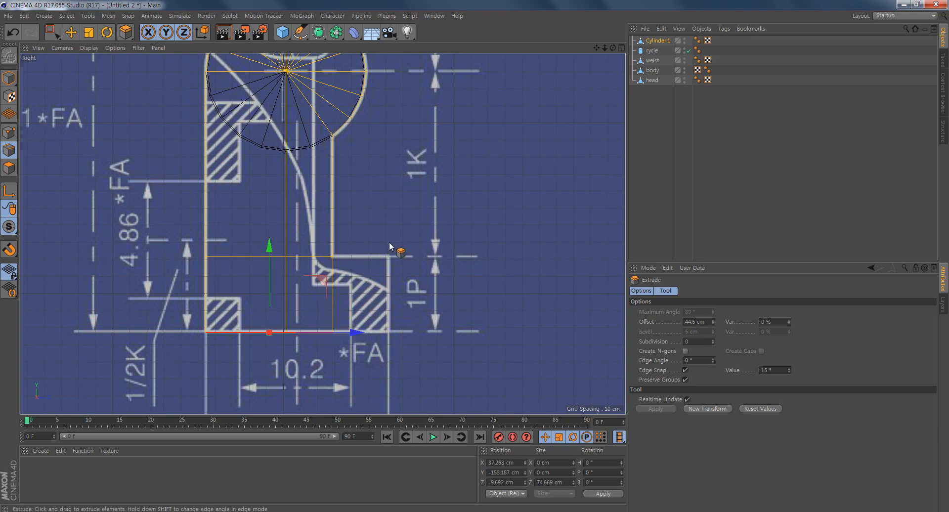
pyautogui.click(335, 287)
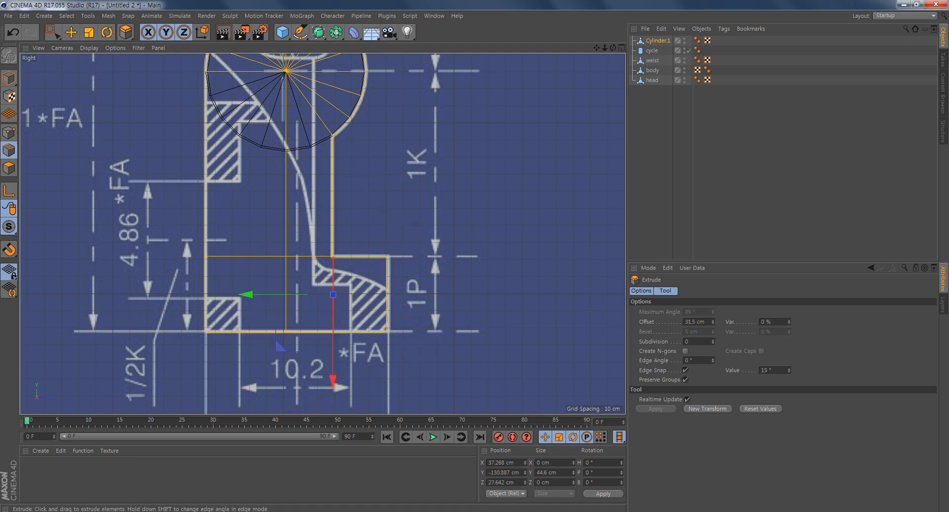
pyautogui.moveTo(392, 286); pyautogui.dragTo(392, 286)
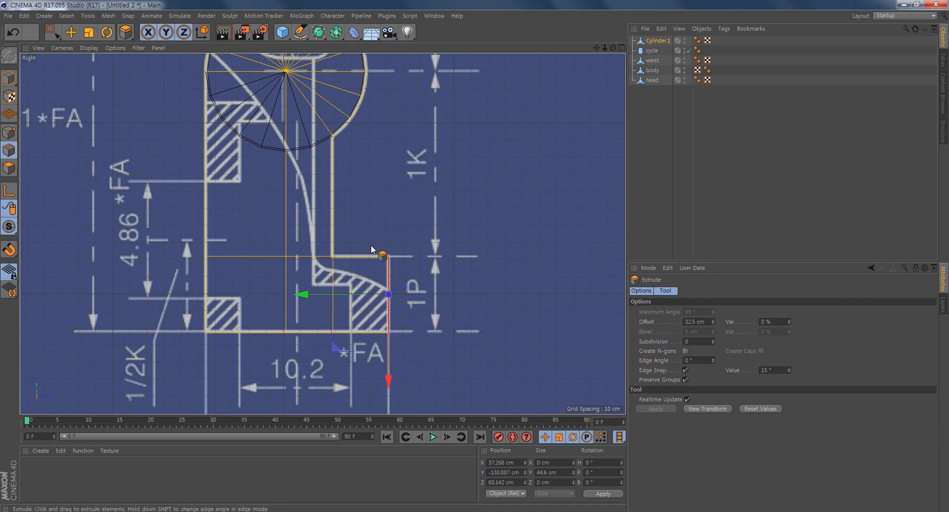
# Select all polygons of the flat leg profile and extrude them outward about 80.3 cm
pyautogui.middleClick(371, 203)
pyautogui.keyDown('alt'); pyautogui.moveTo(234, 152); pyautogui.dragTo(218, 75); pyautogui.keyUp('alt')
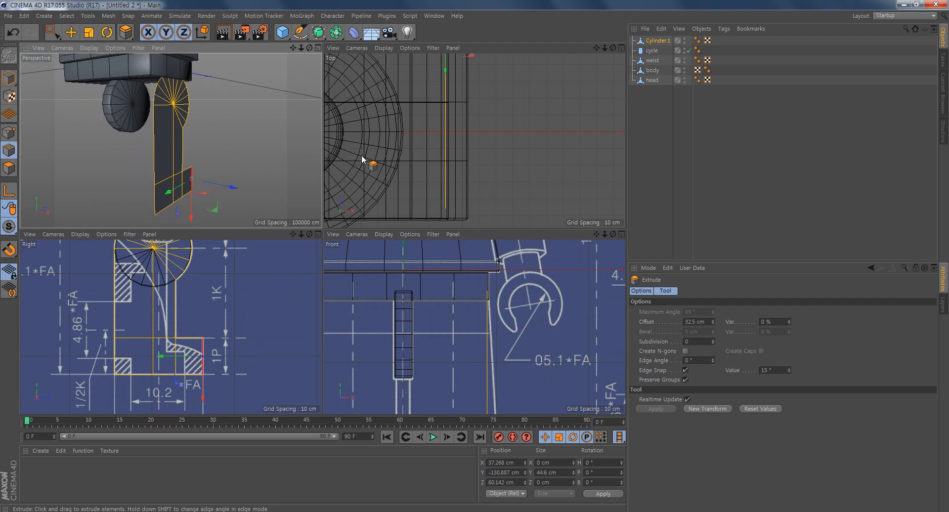
pyautogui.click(9, 169)
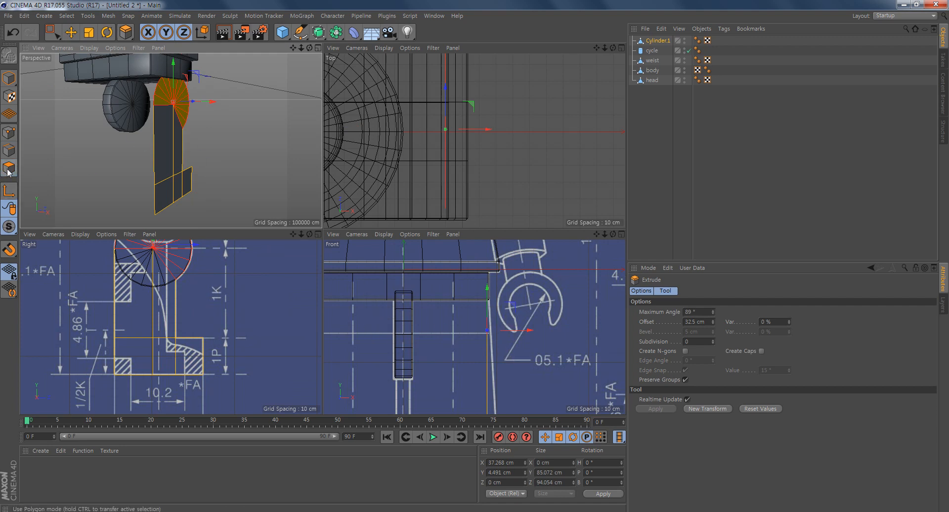
pyautogui.hotkey('ctrl', 'a')
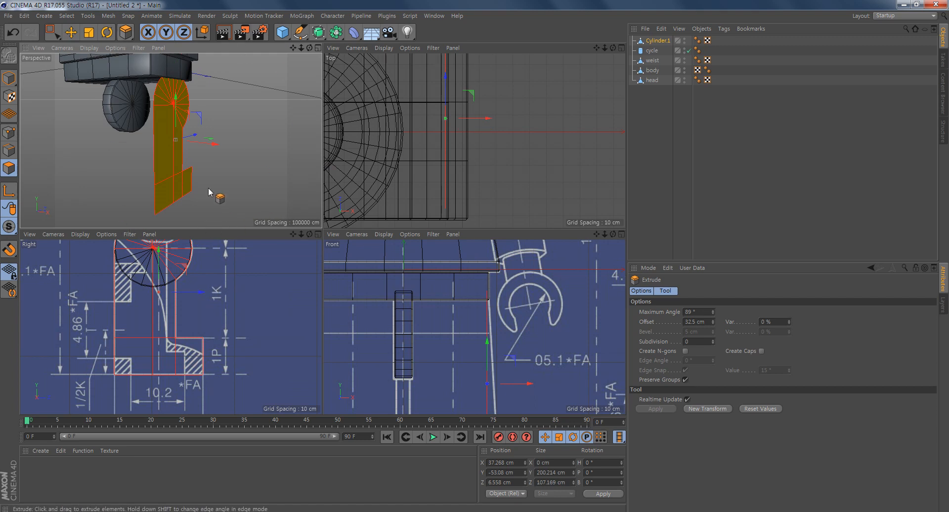
pyautogui.rightClick(251, 133)
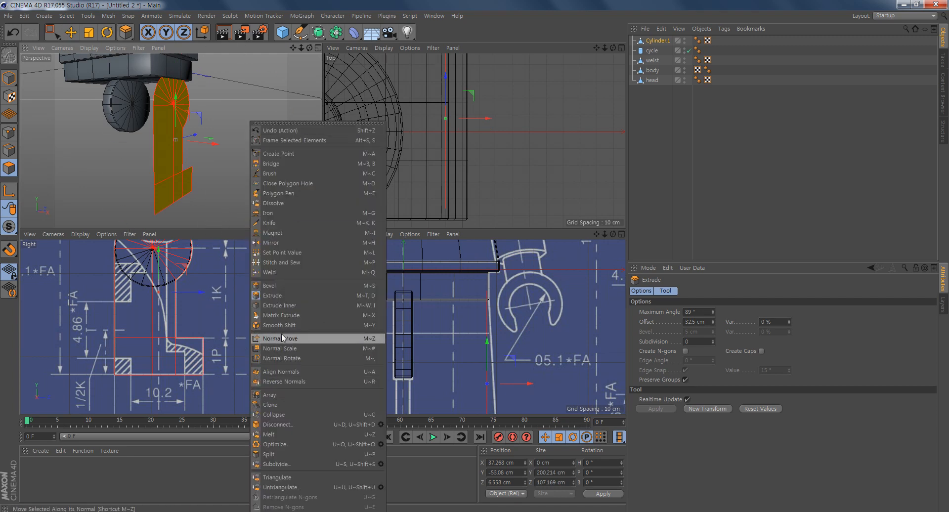
pyautogui.click(269, 299)
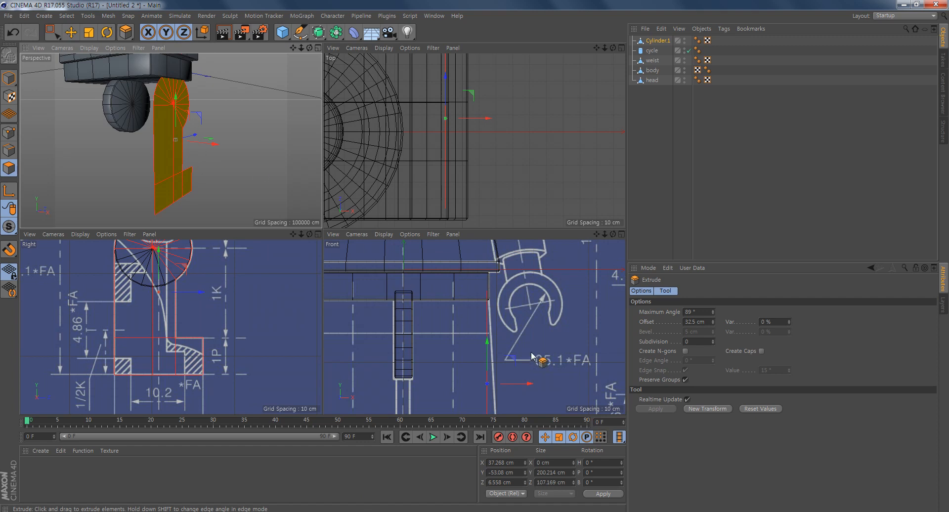
pyautogui.keyDown('alt'); pyautogui.moveTo(557, 357); pyautogui.dragTo(524, 297, button='middle'); pyautogui.keyUp('alt')
pyautogui.moveTo(538, 300); pyautogui.dragTo(613, 299)
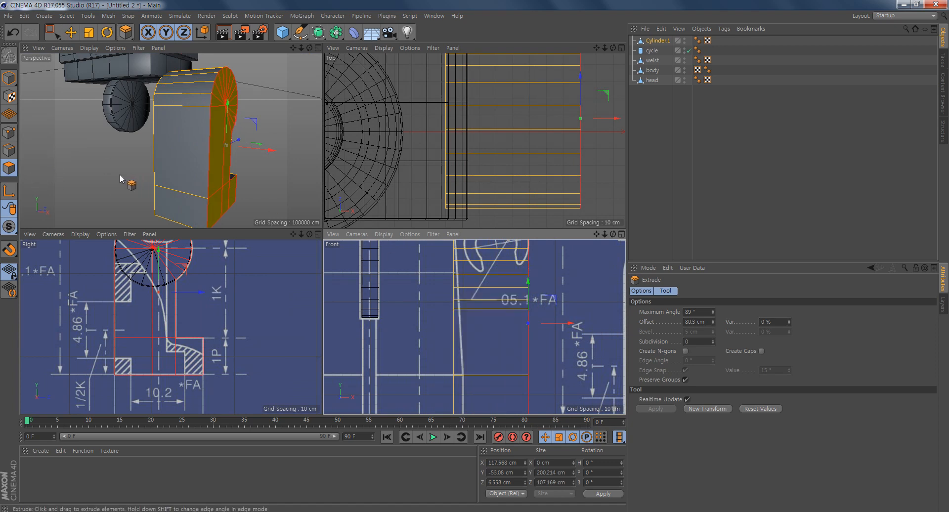
# Enable Create Caps on the leg extrusion to close its open inner side
pyautogui.keyDown('alt'); pyautogui.moveTo(120, 174); pyautogui.dragTo(209, 174); pyautogui.keyUp('alt')
pyautogui.keyDown('alt'); pyautogui.moveTo(159, 191); pyautogui.dragTo(99, 193); pyautogui.keyUp('alt')
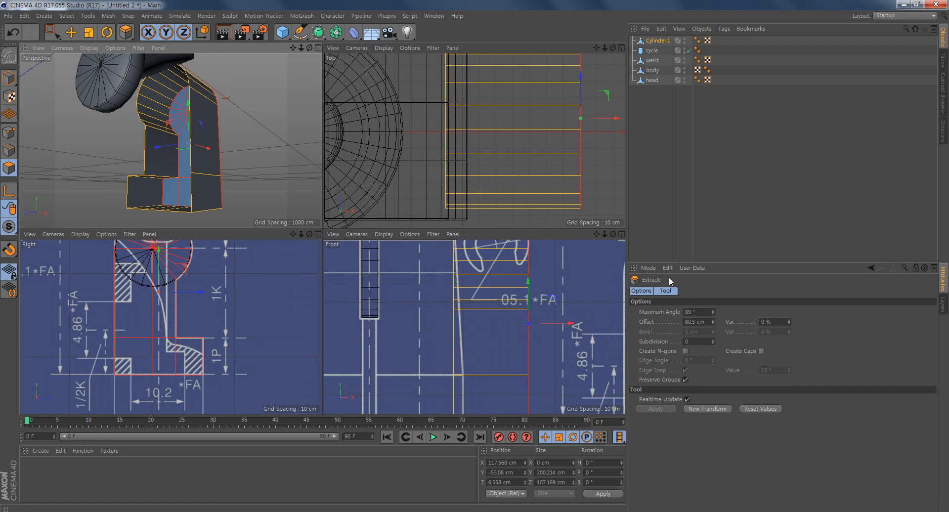
pyautogui.click(762, 351)
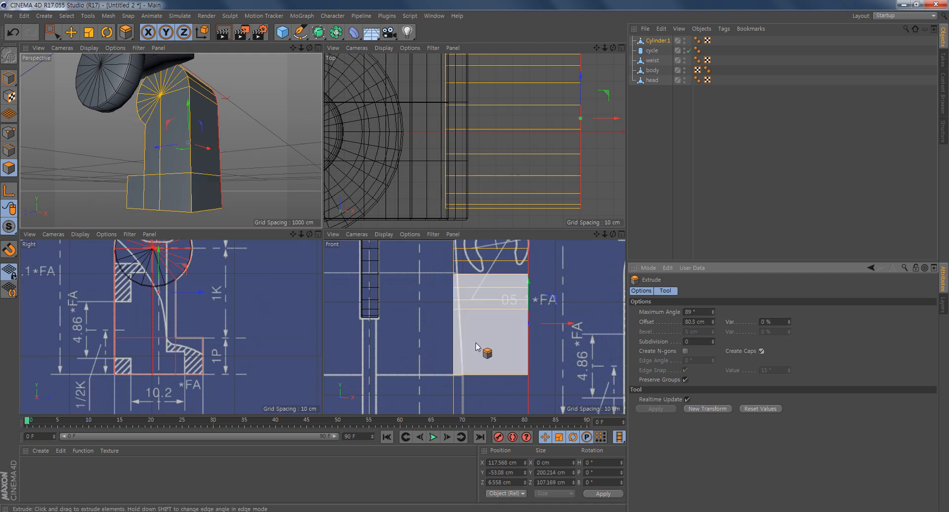
# Select all points on the leg's inner side in the front view and move them to the blueprint's inner leg line, at about X -45.8 cm
pyautogui.scroll(-5, 505, 365)
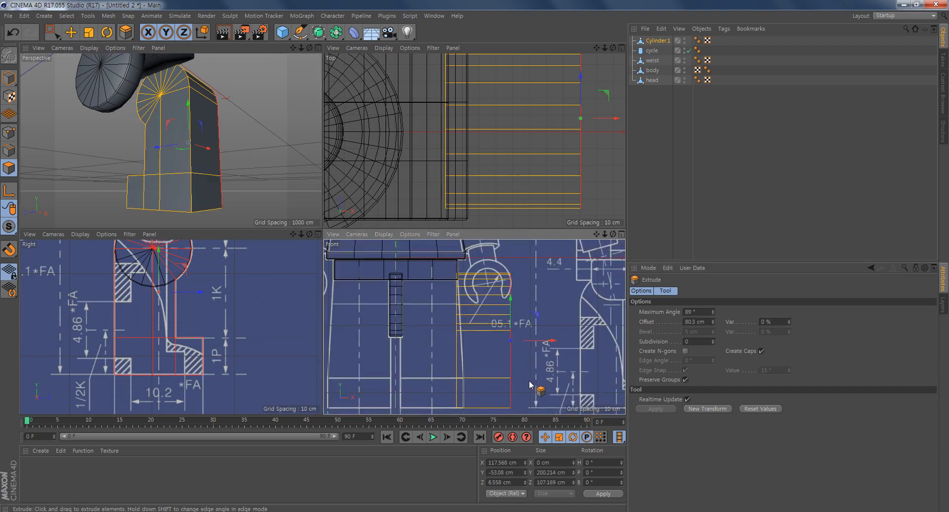
pyautogui.keyDown('alt'); pyautogui.moveTo(530, 384); pyautogui.dragTo(526, 364, button='middle'); pyautogui.keyUp('alt')
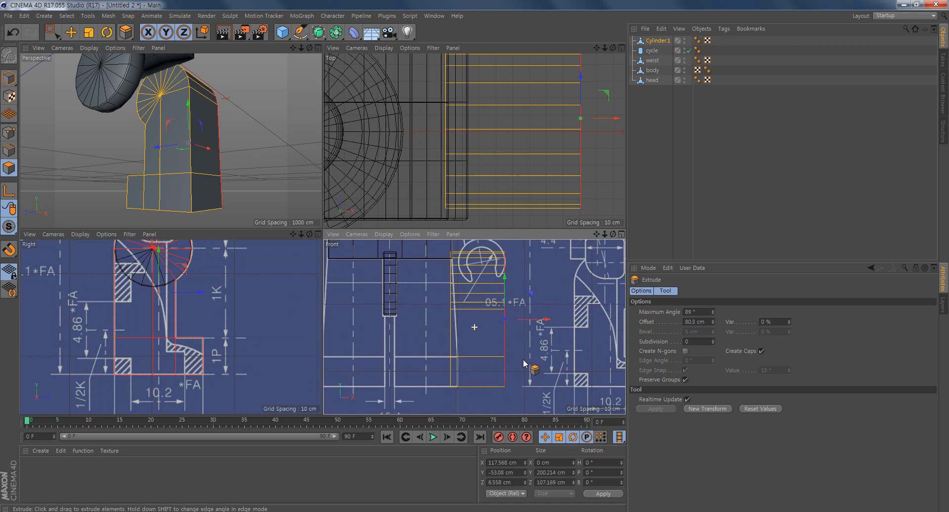
pyautogui.click(14, 135)
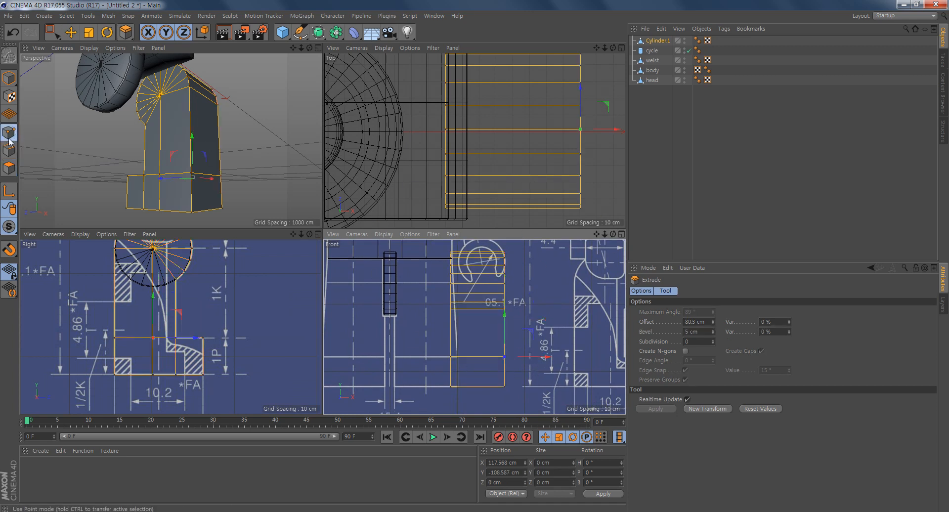
pyautogui.click(55, 36)
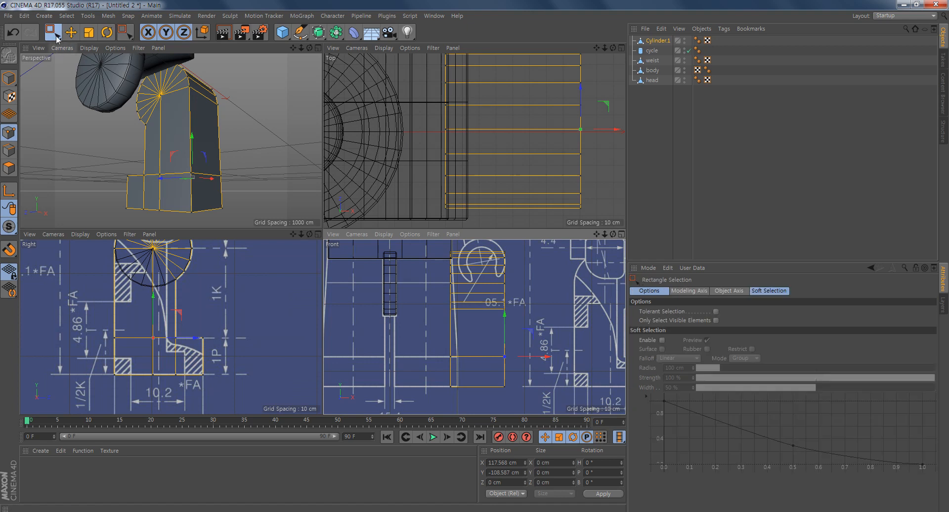
pyautogui.middleClick(482, 325)
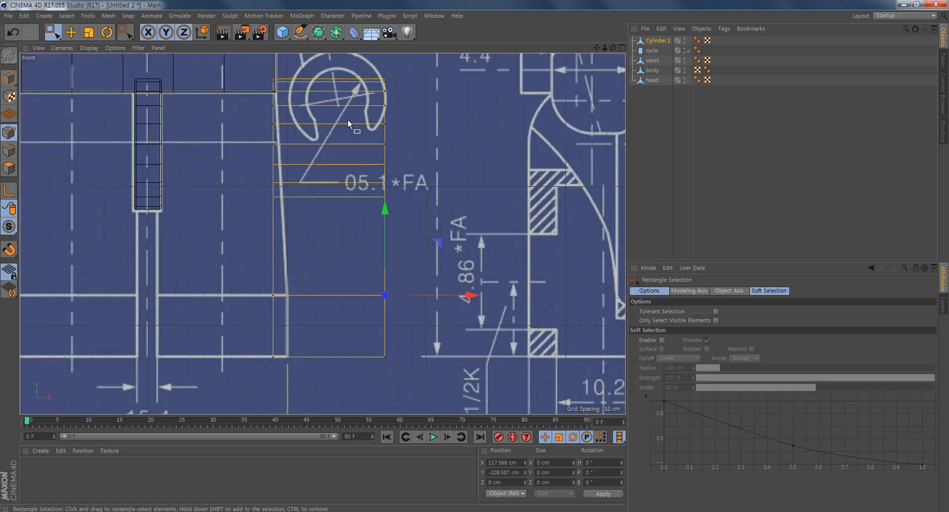
pyautogui.moveTo(246, 63); pyautogui.dragTo(301, 385)
pyautogui.keyDown('alt'); pyautogui.moveTo(325, 335); pyautogui.dragTo(409, 354, button='middle'); pyautogui.keyUp('alt')
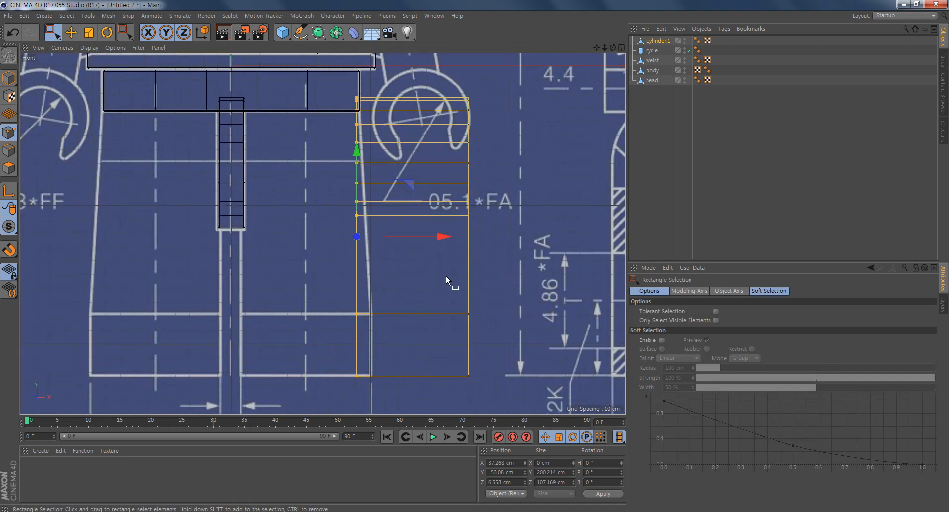
pyautogui.moveTo(443, 237); pyautogui.dragTo(328, 272)
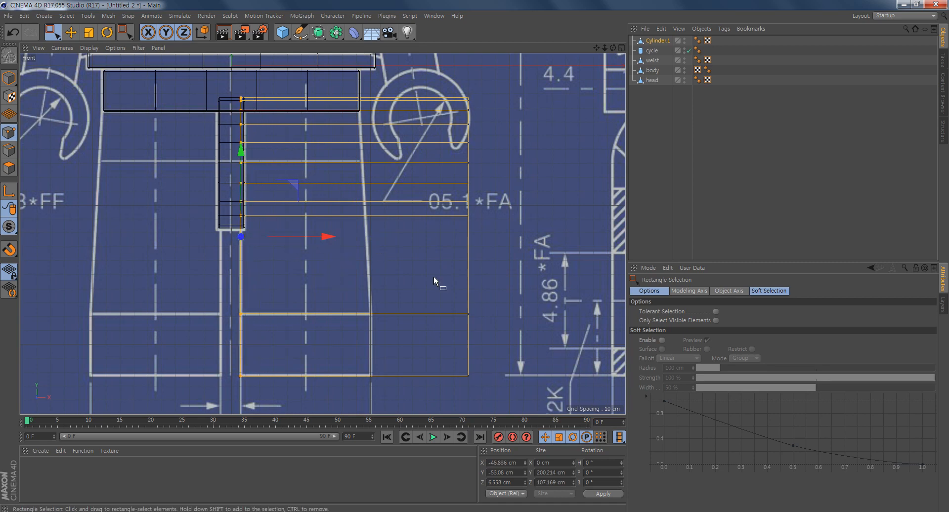
# Align the leg's outer side points to the blueprint at about X 47.6 cm and its inner side points at about X -42.6 cm
pyautogui.moveTo(327, 238); pyautogui.dragTo(331, 237)
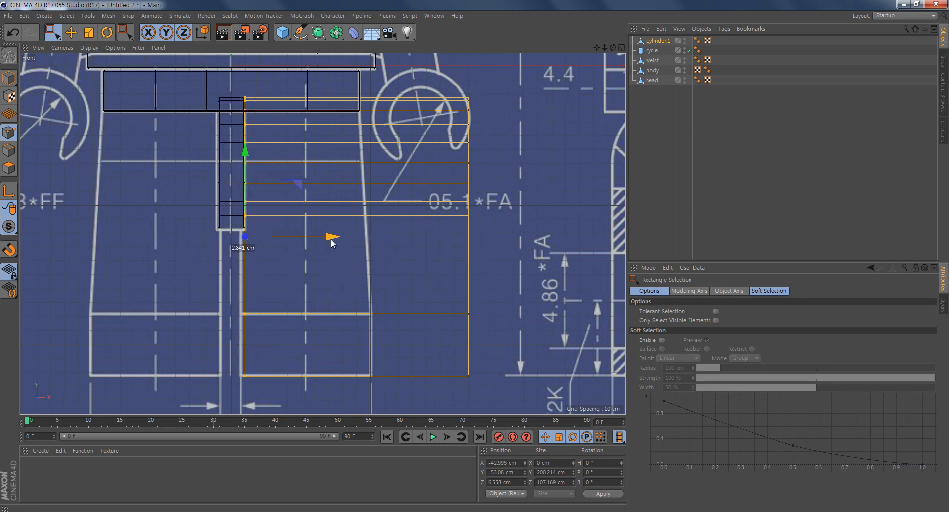
pyautogui.moveTo(518, 75); pyautogui.dragTo(451, 408)
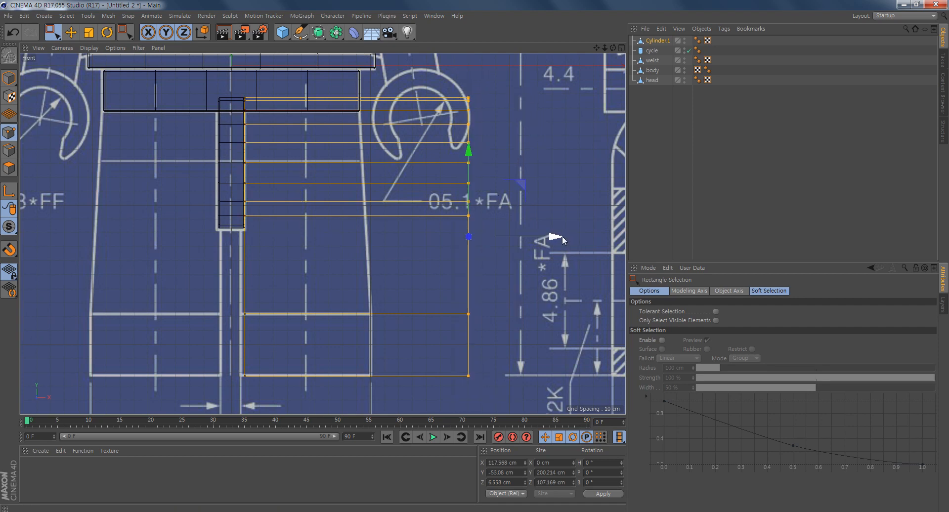
pyautogui.moveTo(562, 236); pyautogui.dragTo(465, 266)
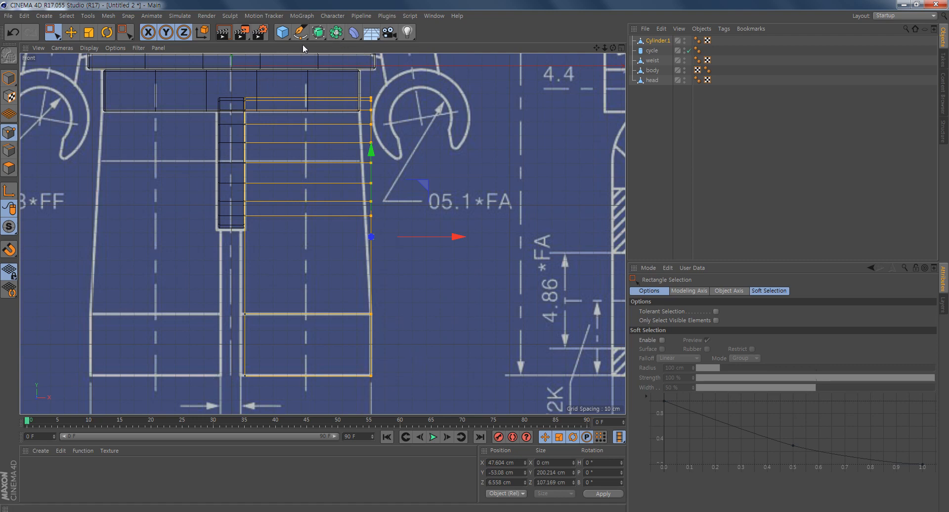
pyautogui.moveTo(269, 80); pyautogui.dragTo(207, 417)
pyautogui.moveTo(328, 237); pyautogui.dragTo(329, 236)
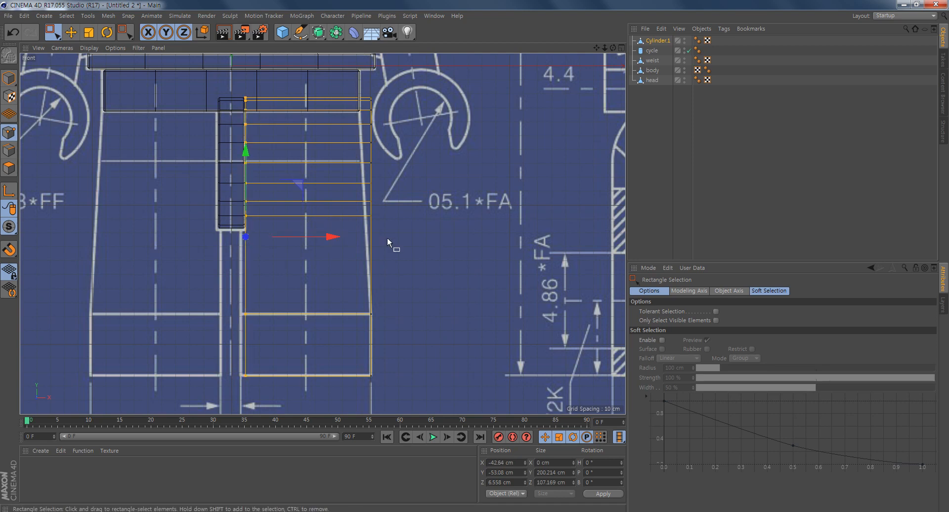
# Add an FFD deformer as a child of the leg, set its grid points to 2 in X, Y and Z, and fit it to the parent
pyautogui.click(354, 32)
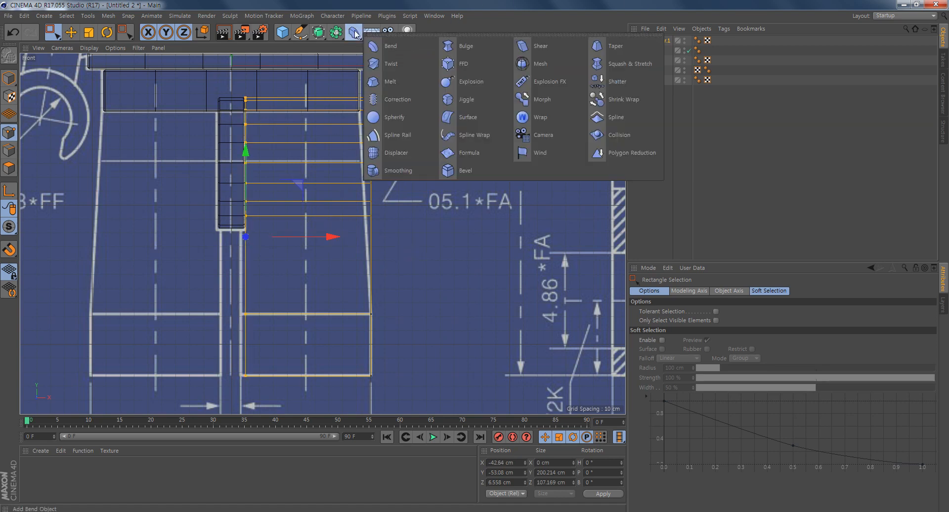
pyautogui.click(472, 63)
pyautogui.click(652, 41)
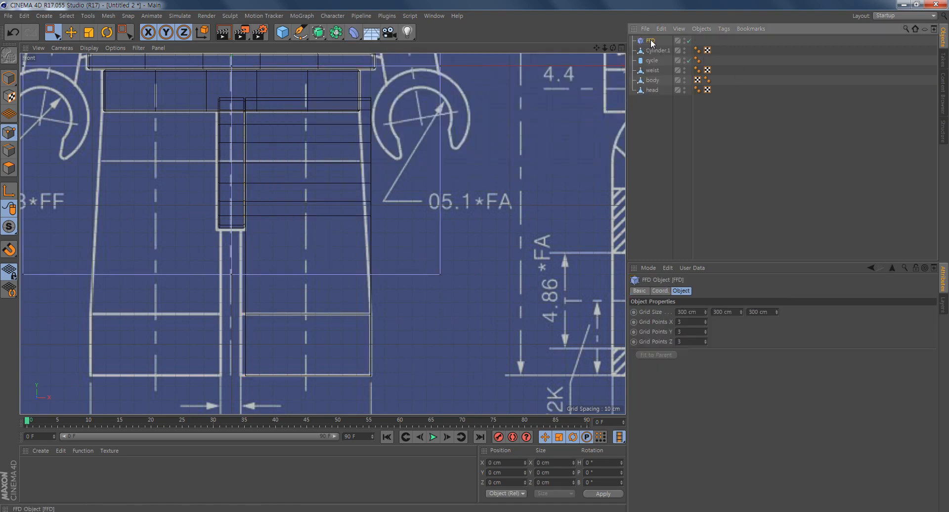
pyautogui.moveTo(657, 53); pyautogui.dragTo(658, 51)
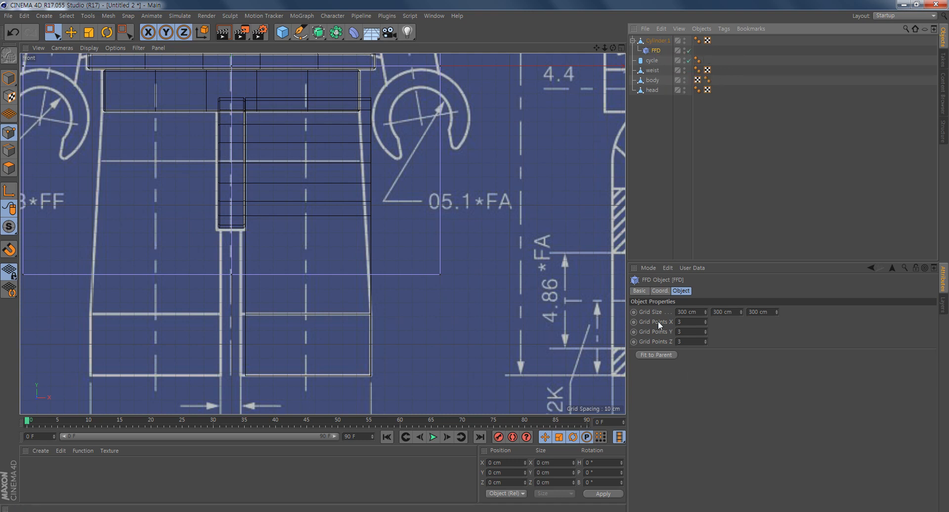
pyautogui.click(705, 323)
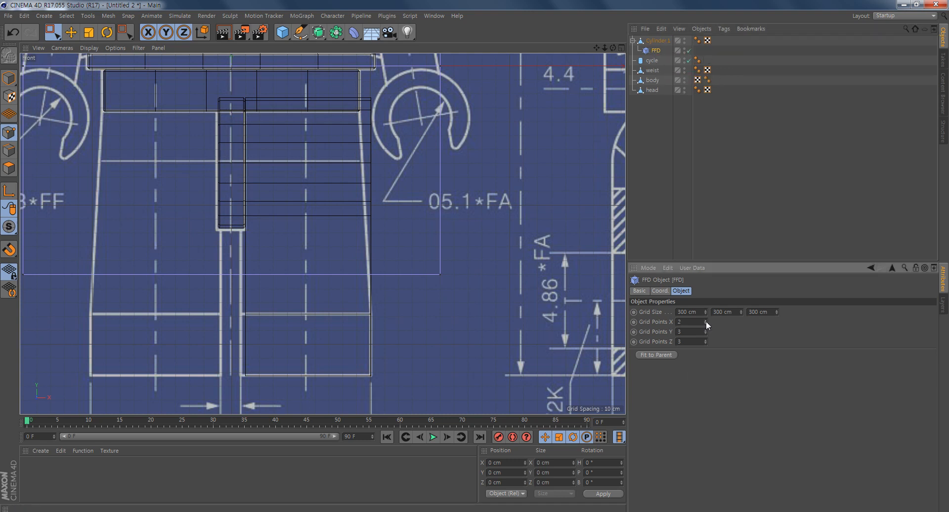
pyautogui.click(707, 333)
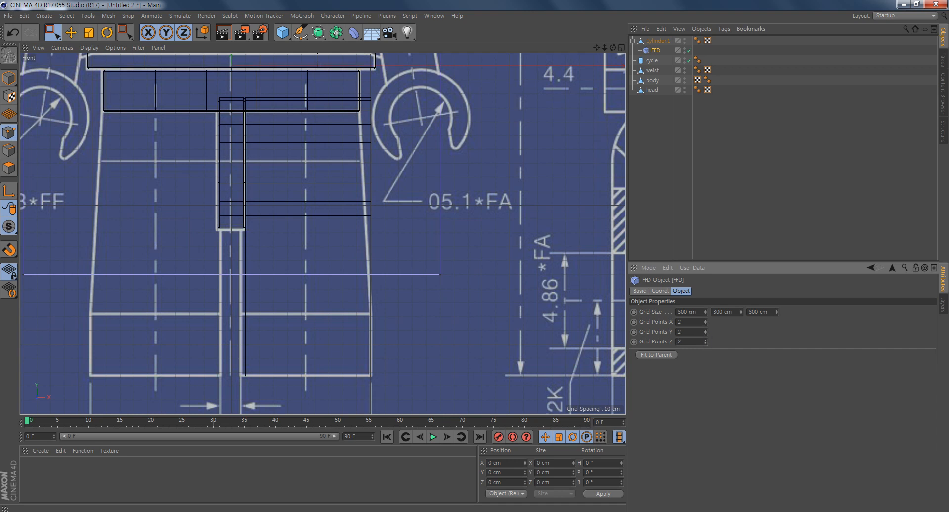
pyautogui.click(655, 355)
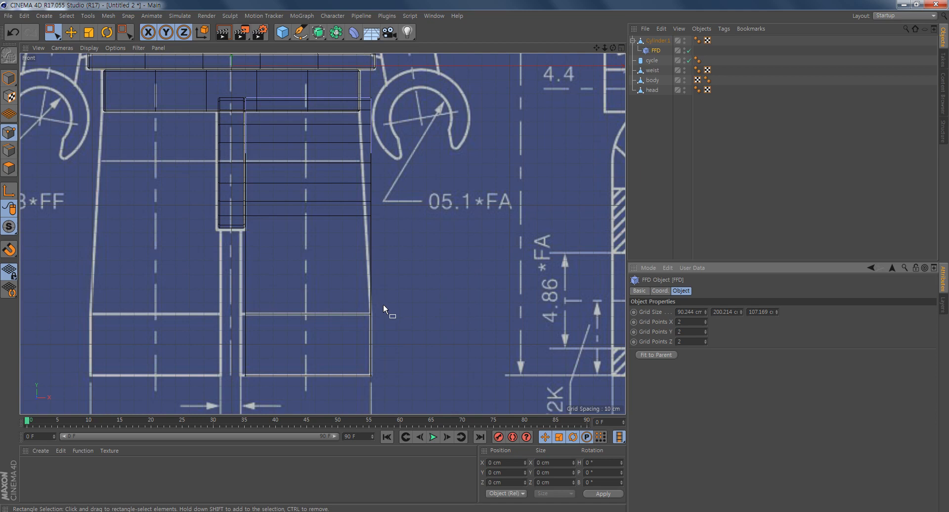
# Move the whole FFD cage up to about Y -8.6 cm in the front view
pyautogui.click(4, 82)
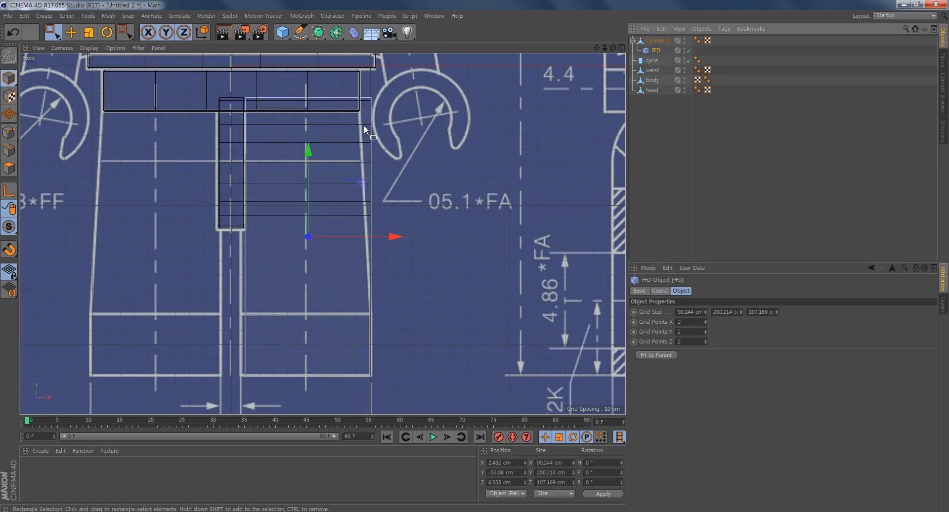
pyautogui.moveTo(309, 150); pyautogui.dragTo(318, 94)
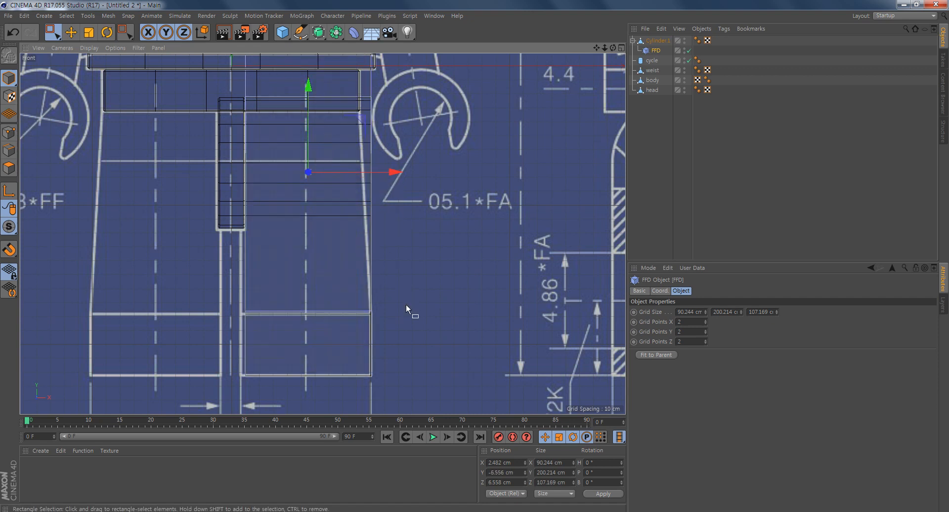
pyautogui.keyDown('alt'); pyautogui.moveTo(494, 254); pyautogui.dragTo(482, 290, button='middle'); pyautogui.keyUp('alt')
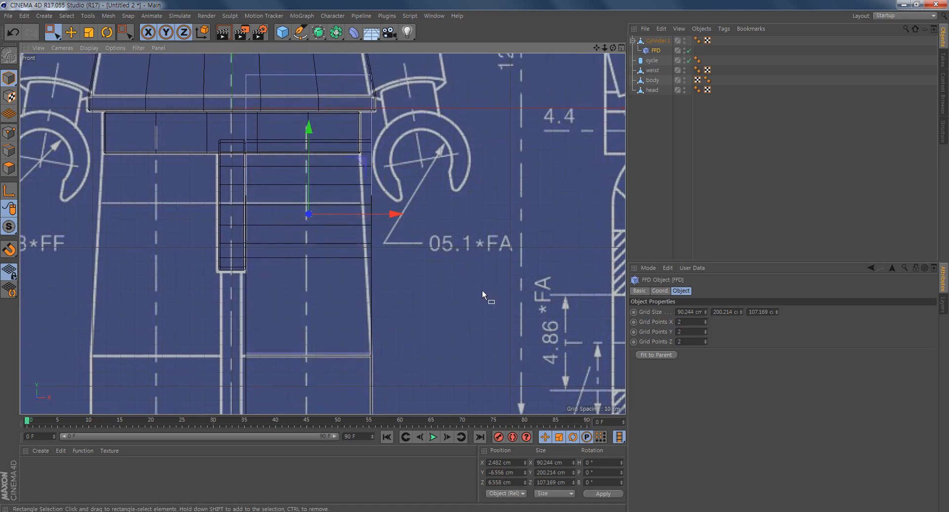
# Move the FFD cage's upper outer points inward along X to taper the leg to the blueprint's slanted outer line
pyautogui.click(10, 133)
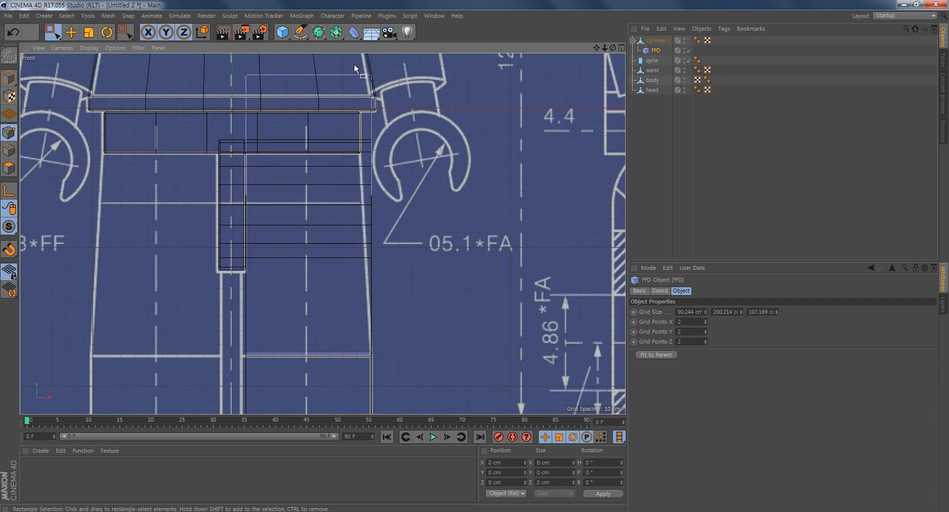
pyautogui.keyDown('alt'); pyautogui.moveTo(412, 101); pyautogui.dragTo(430, 159, button='middle'); pyautogui.keyUp('alt')
pyautogui.moveTo(439, 115); pyautogui.dragTo(370, 173)
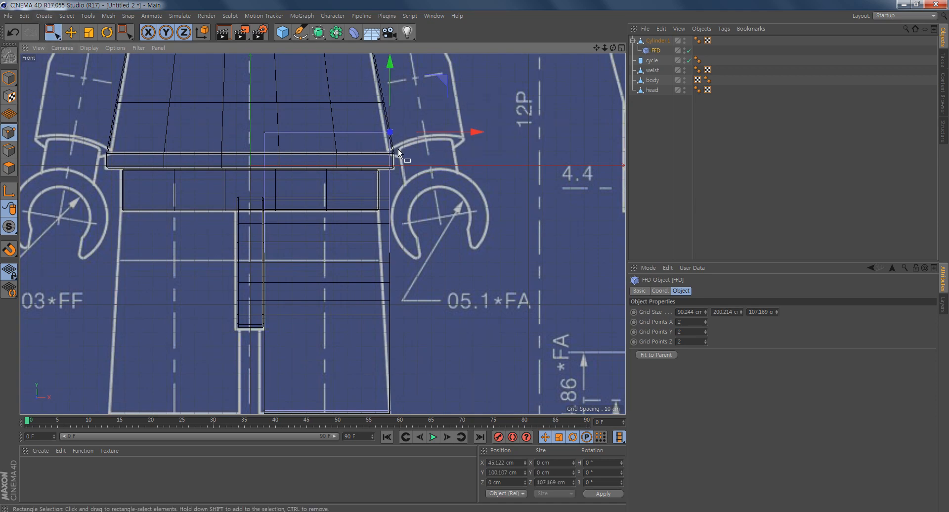
pyautogui.moveTo(475, 133); pyautogui.dragTo(457, 136)
# Enlarge the FFD grid size to 94.244 x 205.214 x 111.169 cm and check the deformed leg in perspective
pyautogui.keyDown('alt'); pyautogui.moveTo(464, 299); pyautogui.dragTo(453, 201, button='middle'); pyautogui.keyUp('alt')
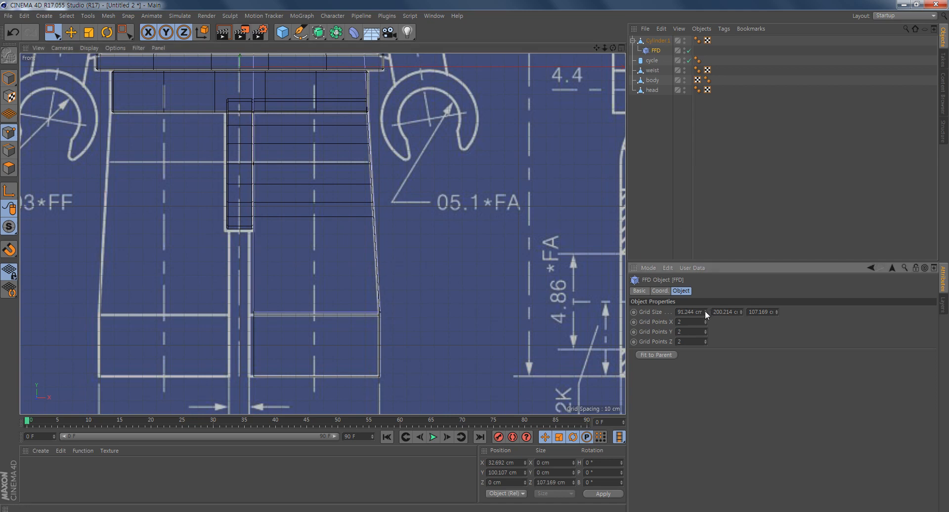
pyautogui.moveTo(705, 311); pyautogui.dragTo(741, 310)
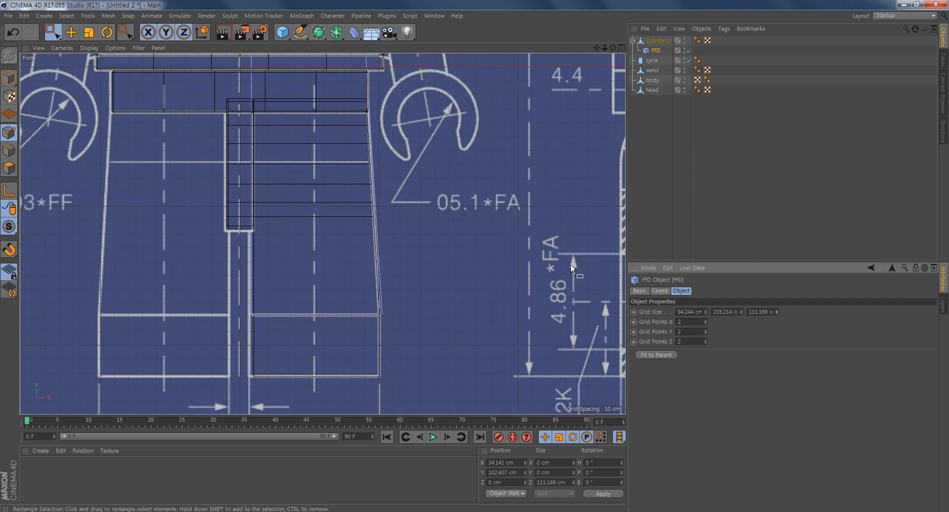
pyautogui.middleClick(363, 258)
pyautogui.keyDown('alt'); pyautogui.moveTo(204, 167); pyautogui.dragTo(142, 168); pyautogui.keyUp('alt')
pyautogui.keyDown('alt'); pyautogui.moveTo(143, 168); pyautogui.dragTo(307, 176, button='right'); pyautogui.keyUp('alt')
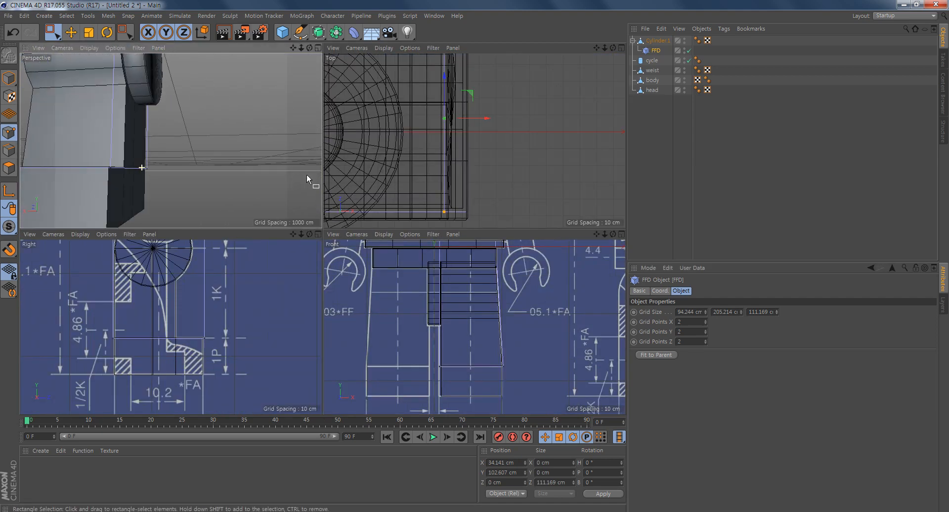
pyautogui.keyDown('alt'); pyautogui.moveTo(306, 175); pyautogui.dragTo(356, 172); pyautogui.keyUp('alt')
pyautogui.keyDown('alt'); pyautogui.moveTo(169, 140); pyautogui.dragTo(44, 169, button='right'); pyautogui.keyUp('alt')
pyautogui.keyDown('alt'); pyautogui.moveTo(157, 152); pyautogui.dragTo(157, 159); pyautogui.keyUp('alt')
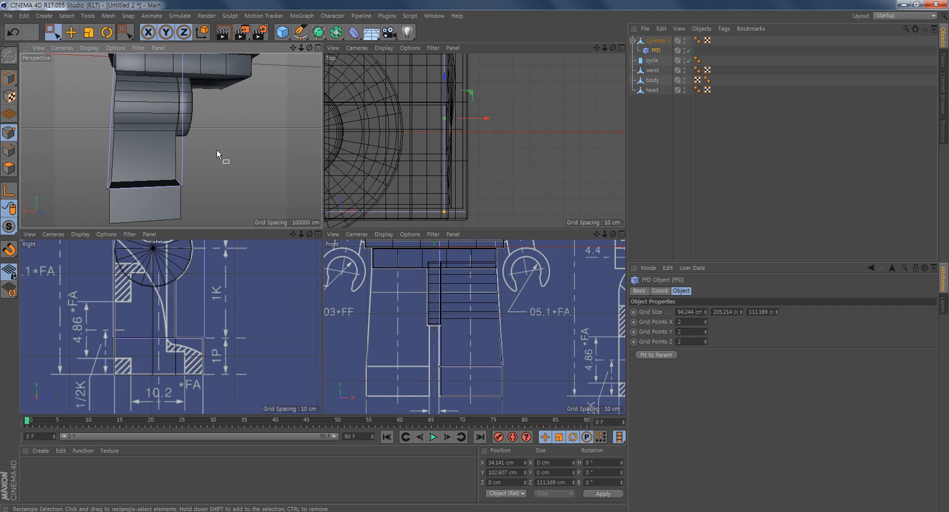
# Merge the leg and its FFD deformer into a single object with Connect Objects + Delete
pyautogui.keyDown('ctrl'); pyautogui.click(646, 43); pyautogui.keyUp('ctrl')
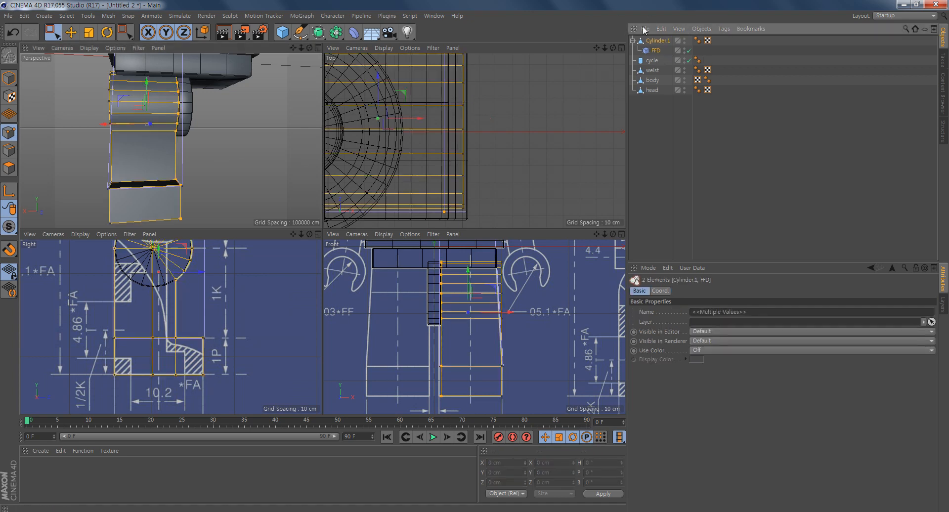
pyautogui.rightClick(660, 42)
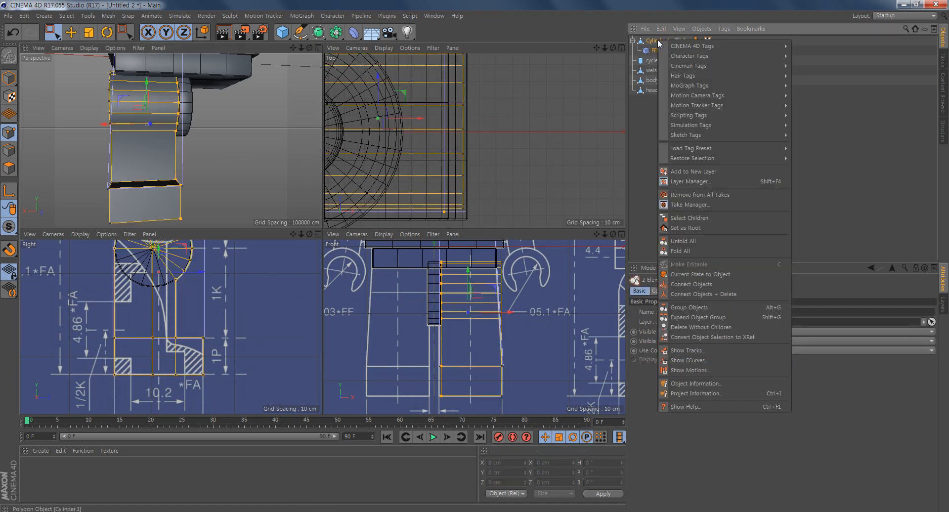
pyautogui.click(703, 294)
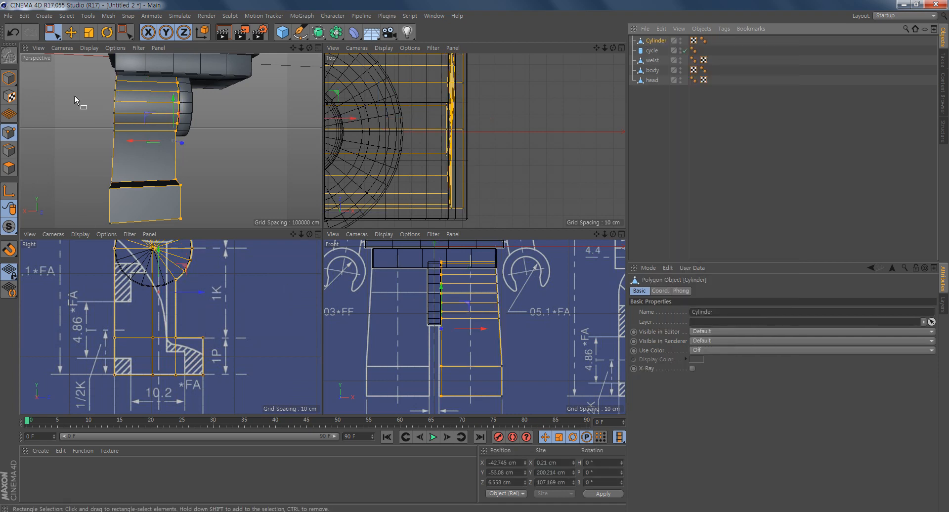
# Add a Bevel deformer as a child of the merged leg and enable Use Angle
pyautogui.keyDown('alt'); pyautogui.moveTo(200, 183); pyautogui.dragTo(254, 182); pyautogui.keyUp('alt')
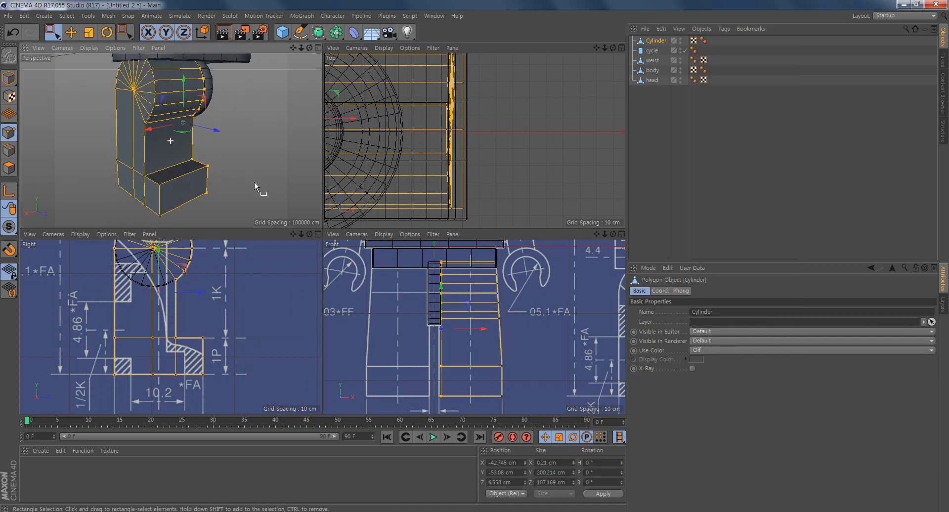
pyautogui.click(354, 33)
pyautogui.click(462, 170)
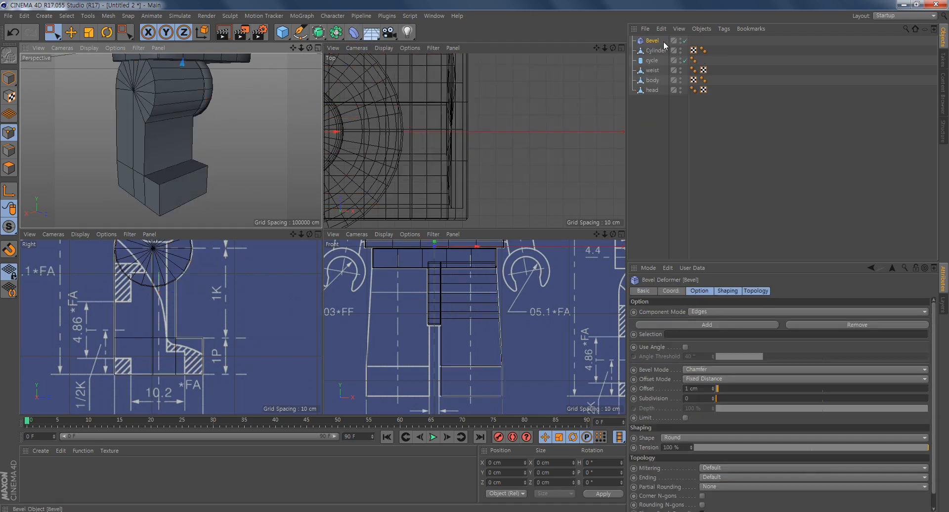
pyautogui.moveTo(661, 52); pyautogui.dragTo(658, 50)
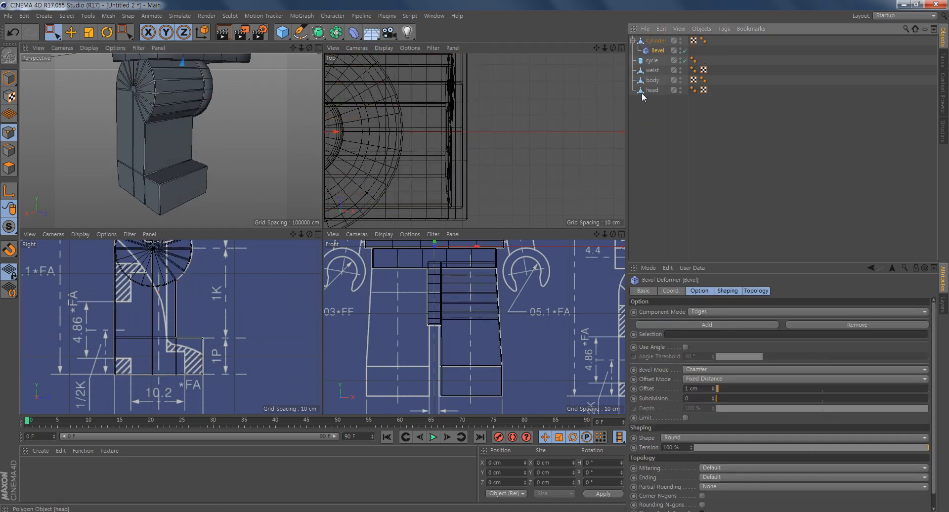
pyautogui.keyDown('alt'); pyautogui.moveTo(121, 147); pyautogui.dragTo(211, 156, button='middle'); pyautogui.keyUp('alt')
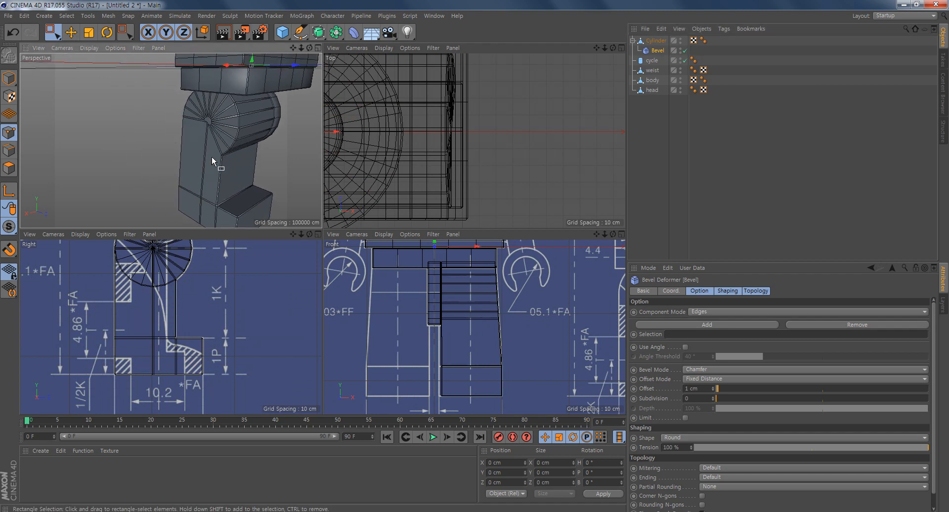
pyautogui.keyDown('alt'); pyautogui.moveTo(212, 156); pyautogui.dragTo(274, 118, button='right'); pyautogui.keyUp('alt')
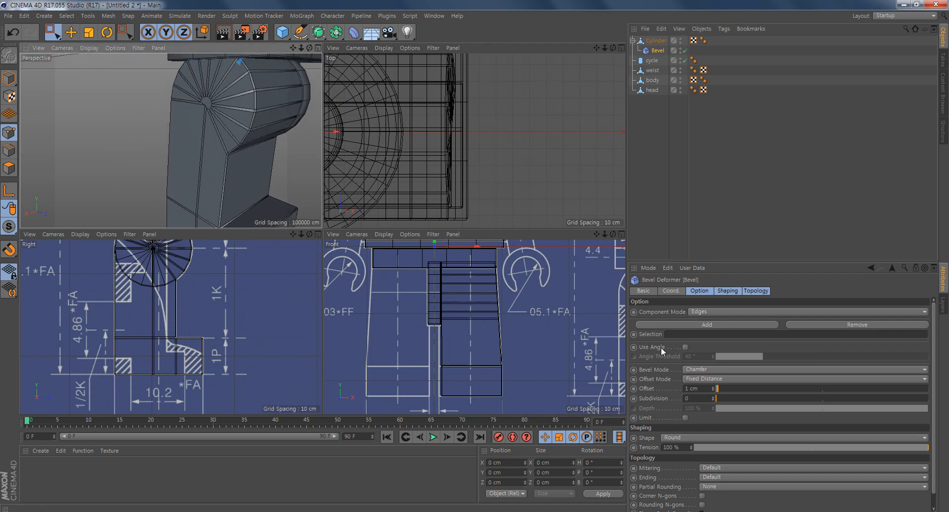
pyautogui.click(686, 348)
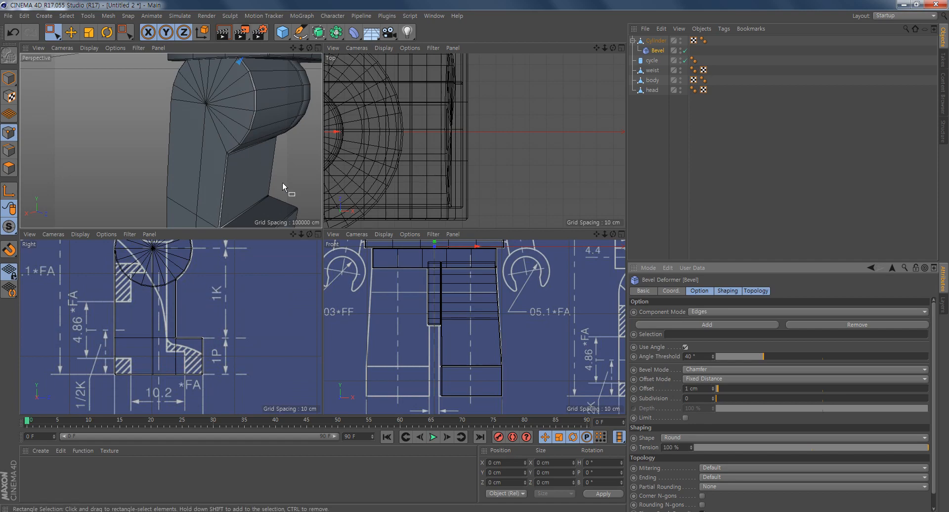
# Inspect the bevelled leg up close and together with the whole figure in the perspective view
pyautogui.keyDown('alt'); pyautogui.moveTo(283, 182); pyautogui.dragTo(259, 178, button='right'); pyautogui.keyUp('alt')
pyautogui.keyDown('alt'); pyautogui.moveTo(259, 178); pyautogui.dragTo(183, 149, button='middle'); pyautogui.keyUp('alt')
pyautogui.middleClick(183, 150)
pyautogui.keyDown('alt'); pyautogui.moveTo(252, 191); pyautogui.dragTo(444, 235); pyautogui.keyUp('alt')
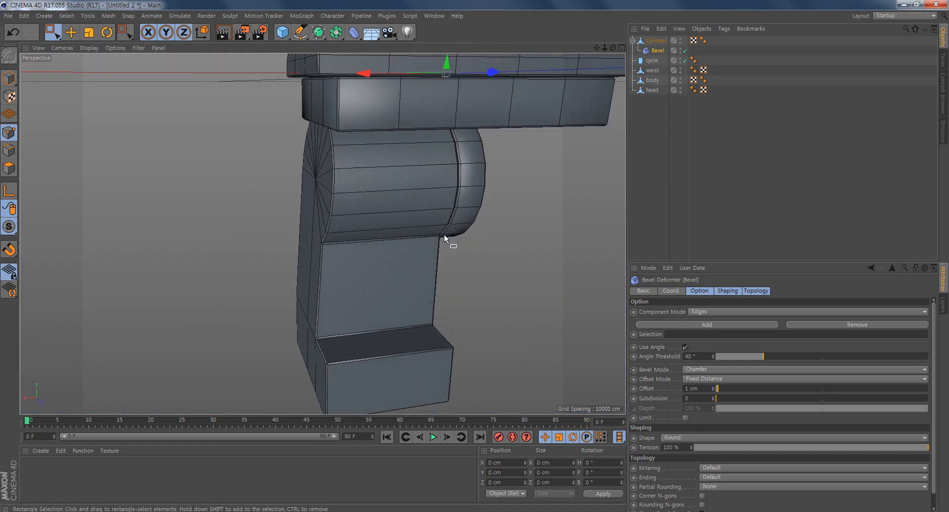
pyautogui.keyDown('alt'); pyautogui.moveTo(444, 235); pyautogui.dragTo(372, 260, button='middle'); pyautogui.keyUp('alt')
pyautogui.keyDown('alt'); pyautogui.moveTo(372, 260); pyautogui.dragTo(322, 262, button='right'); pyautogui.keyUp('alt')
pyautogui.keyDown('alt'); pyautogui.moveTo(322, 260); pyautogui.dragTo(351, 253); pyautogui.keyUp('alt')
pyautogui.keyDown('alt'); pyautogui.moveTo(315, 219); pyautogui.dragTo(322, 257, button='middle'); pyautogui.keyUp('alt')
pyautogui.keyDown('alt'); pyautogui.moveTo(439, 261); pyautogui.dragTo(399, 266, button='right'); pyautogui.keyUp('alt')
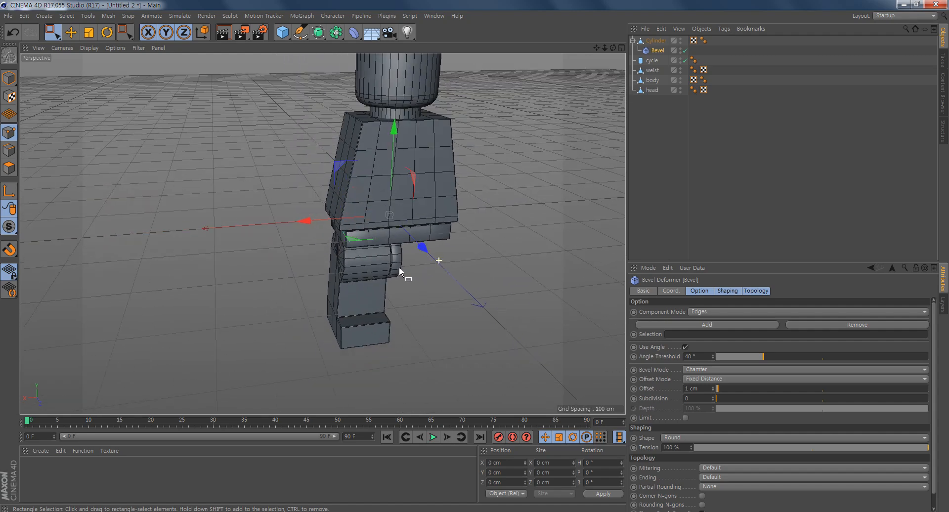
pyautogui.keyDown('alt'); pyautogui.moveTo(387, 239); pyautogui.dragTo(360, 263, button='middle'); pyautogui.keyUp('alt')
pyautogui.keyDown('alt'); pyautogui.moveTo(348, 282); pyautogui.dragTo(396, 281); pyautogui.keyUp('alt')
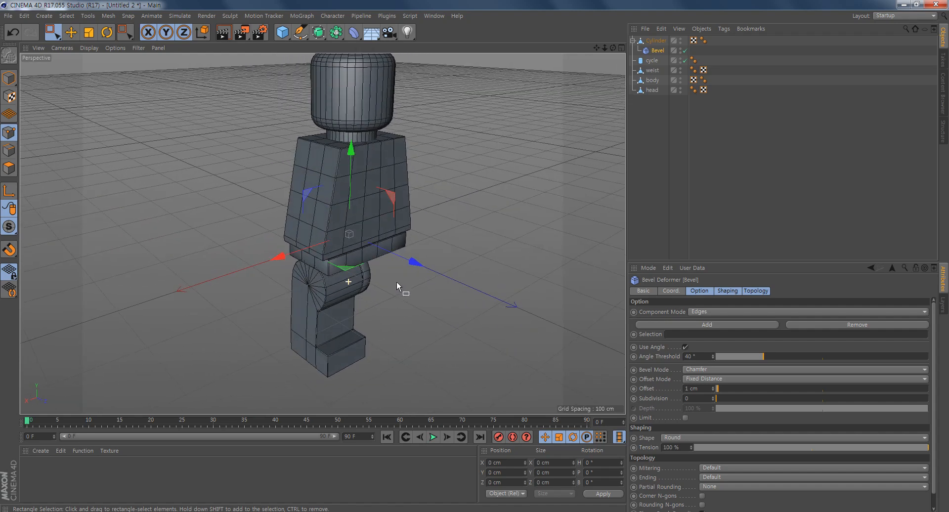
# Compare the leg and figure with the blueprint in the right and front views
pyautogui.middleClick(280, 306)
pyautogui.middleClick(200, 269)
pyautogui.keyDown('alt'); pyautogui.moveTo(383, 137); pyautogui.dragTo(366, 321, button='middle'); pyautogui.keyUp('alt')
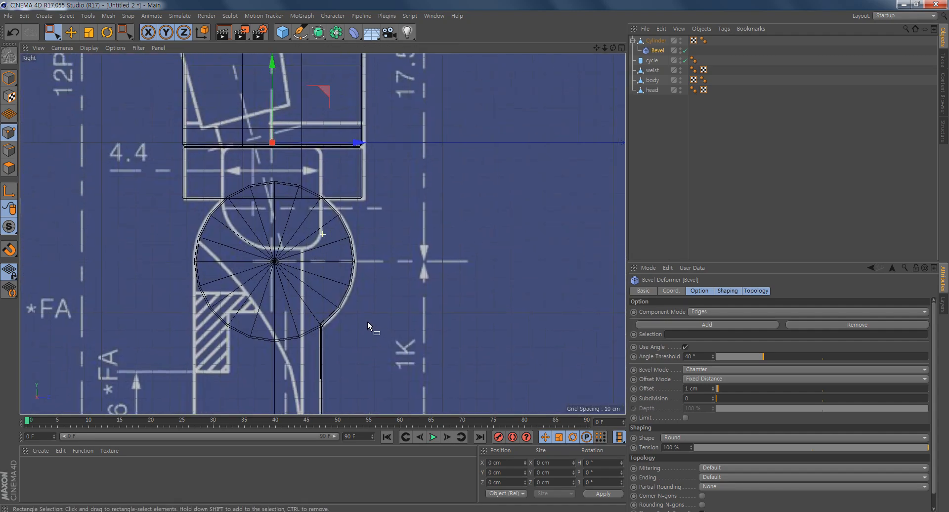
pyautogui.keyDown('alt'); pyautogui.moveTo(408, 254); pyautogui.dragTo(366, 262, button='right'); pyautogui.keyUp('alt')
pyautogui.keyDown('alt'); pyautogui.moveTo(363, 198); pyautogui.dragTo(293, 238, button='middle'); pyautogui.keyUp('alt')
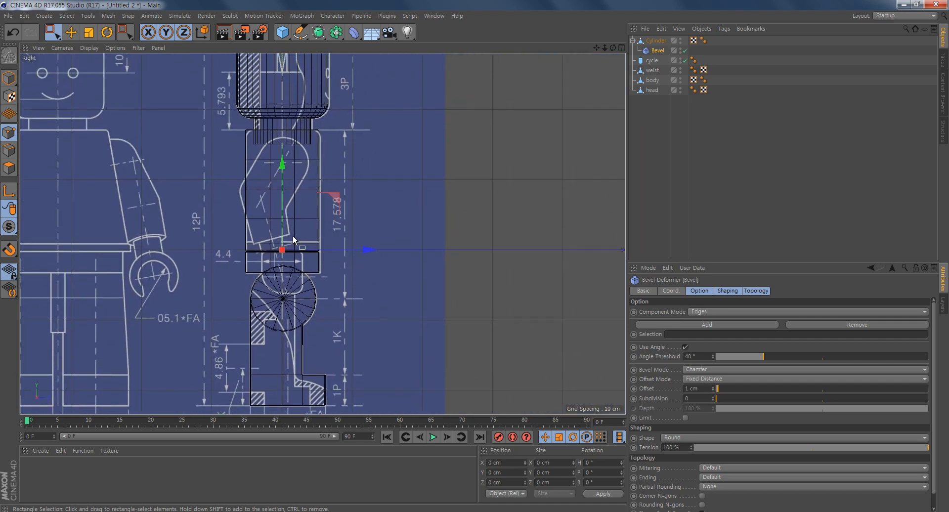
pyautogui.middleClick(361, 196)
pyautogui.keyDown('alt'); pyautogui.moveTo(476, 258); pyautogui.dragTo(534, 339, button='middle'); pyautogui.keyUp('alt')
pyautogui.keyDown('alt'); pyautogui.moveTo(527, 334); pyautogui.dragTo(497, 331, button='right'); pyautogui.keyUp('alt')
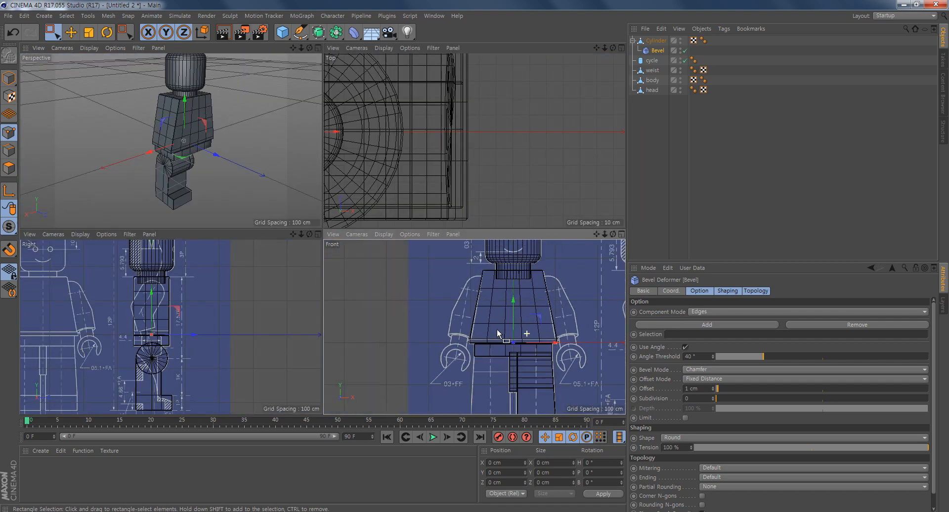
pyautogui.keyDown('alt'); pyautogui.moveTo(529, 353); pyautogui.dragTo(499, 326, button='middle'); pyautogui.keyUp('alt')
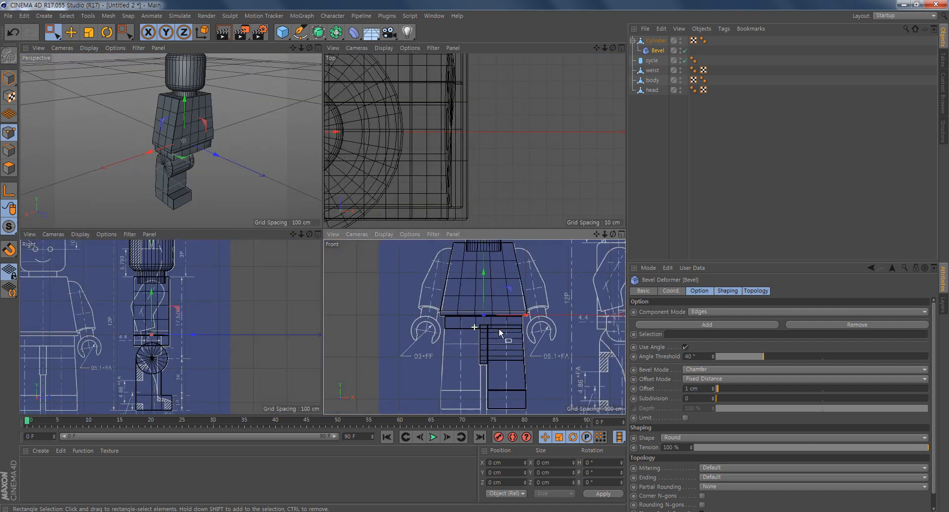
# Add a cube, move it sideways clear of the torso in the front view, and make it editable
pyautogui.click(282, 32)
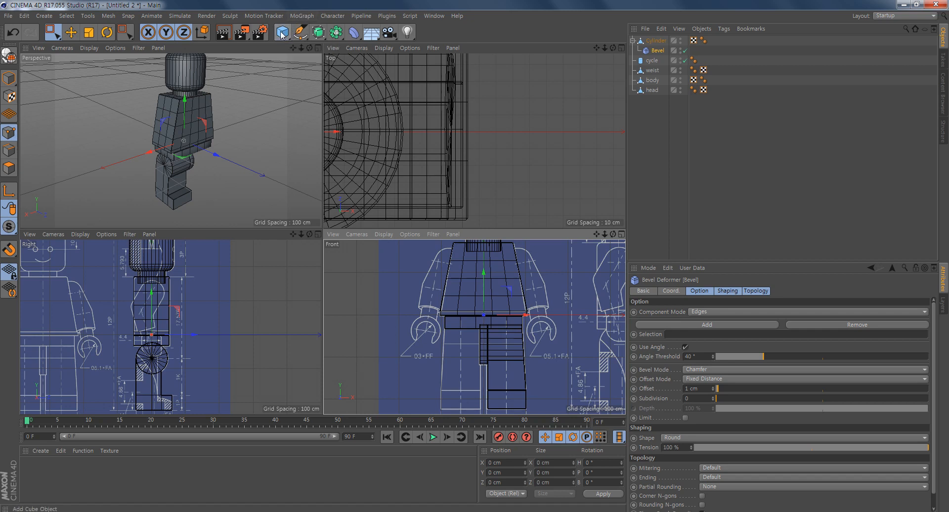
pyautogui.keyDown('alt'); pyautogui.moveTo(397, 280); pyautogui.dragTo(360, 309, button='middle'); pyautogui.keyUp('alt')
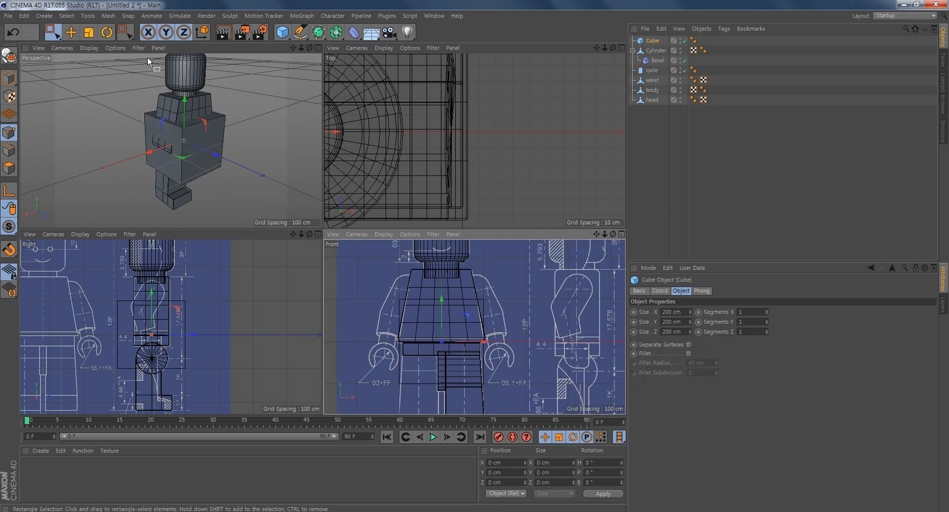
pyautogui.click(71, 32)
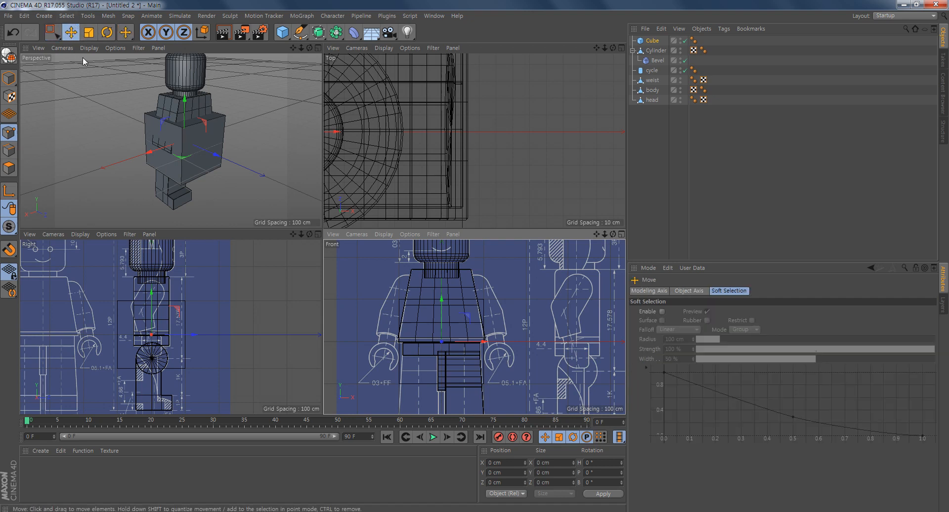
pyautogui.moveTo(489, 341); pyautogui.dragTo(576, 368)
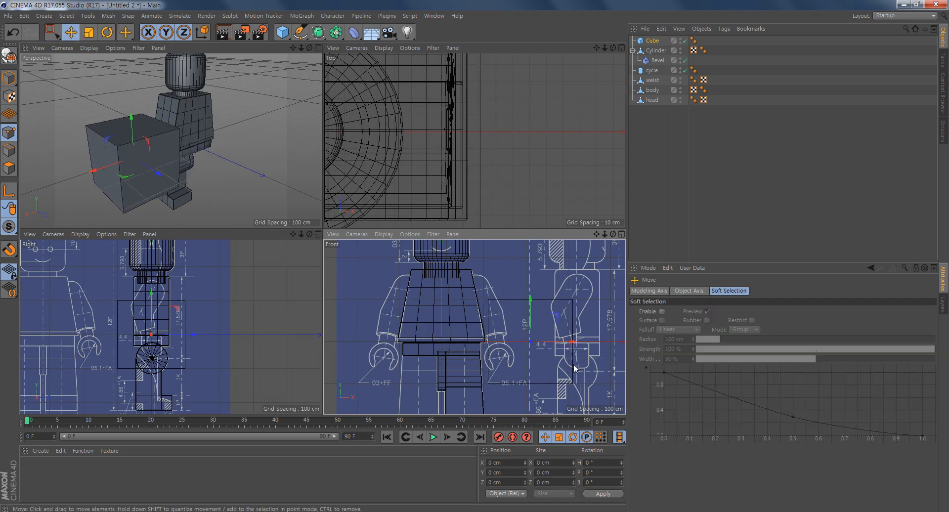
pyautogui.click(8, 55)
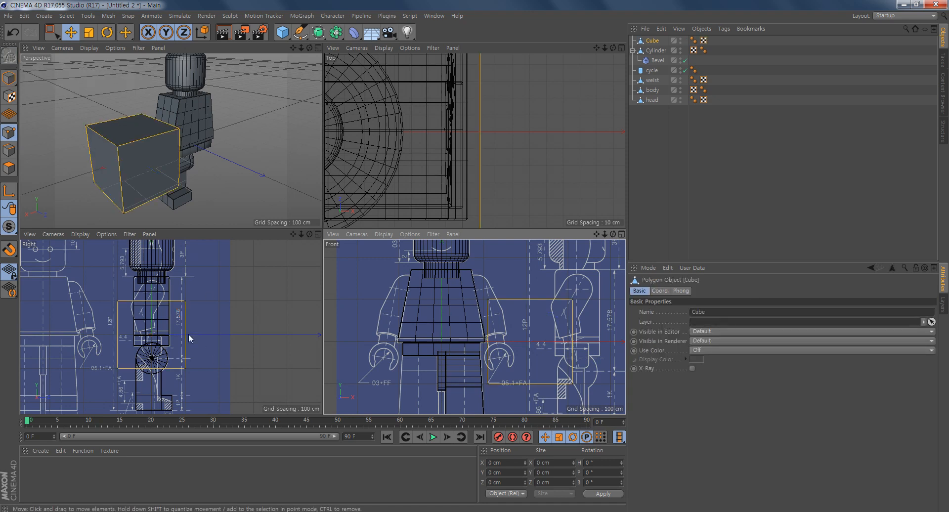
# Move the cube's two upper corner point pairs onto the shoulder part of the blueprint arm outline in the right view
pyautogui.middleClick(189, 334)
pyautogui.scroll(8, 345, 210)
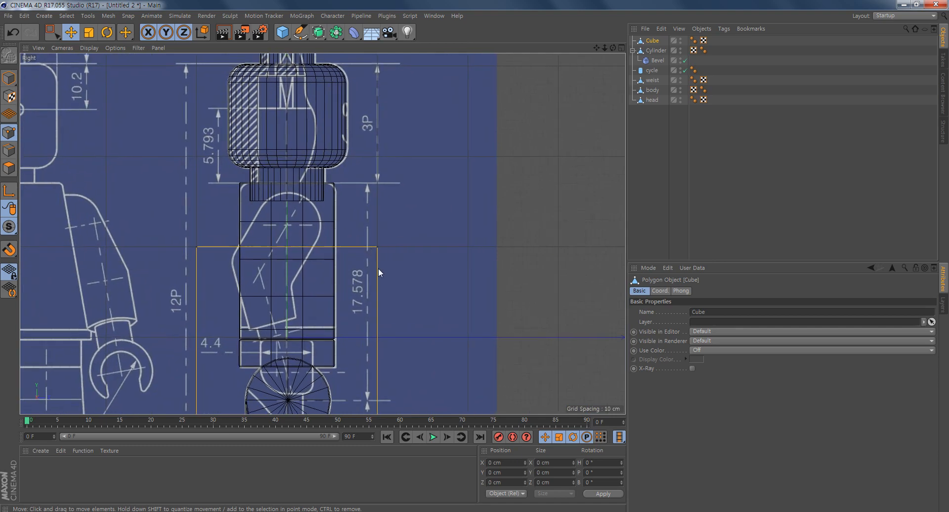
pyautogui.moveTo(379, 272); pyautogui.dragTo(402, 228, button='middle')
pyautogui.click(53, 32)
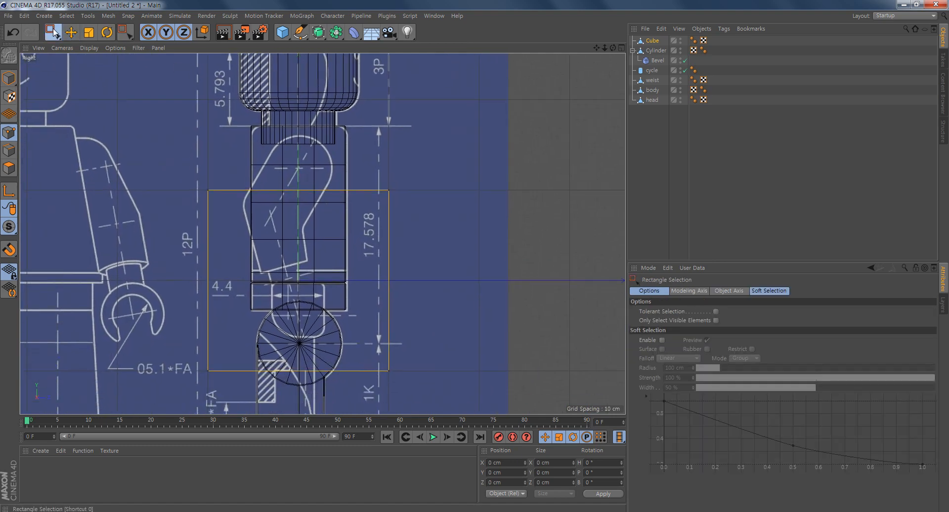
pyautogui.moveTo(185, 161); pyautogui.dragTo(232, 221)
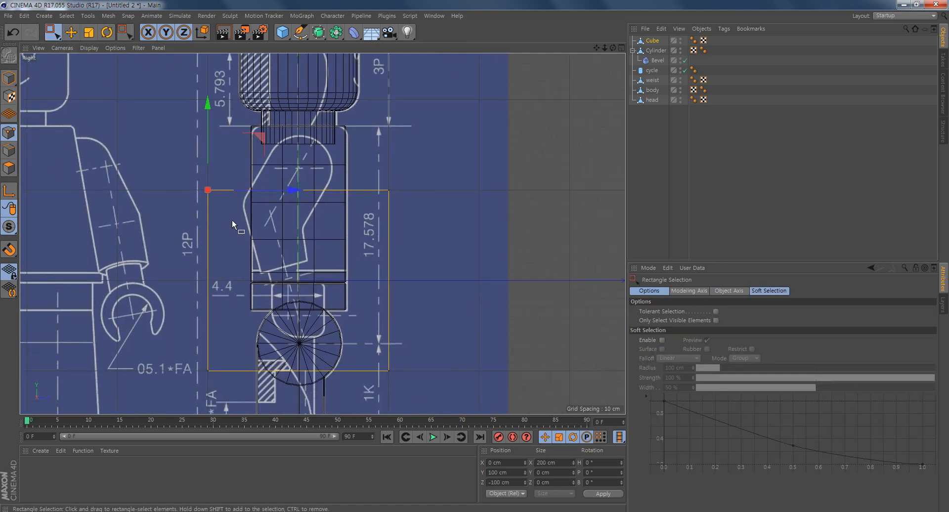
pyautogui.scroll(4, 248, 305)
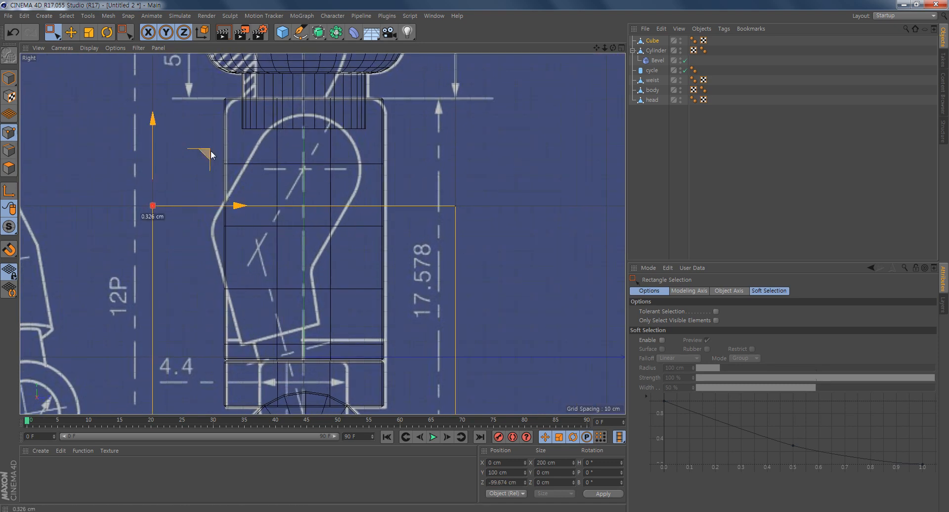
pyautogui.moveTo(210, 155); pyautogui.dragTo(322, 83)
pyautogui.moveTo(421, 254); pyautogui.dragTo(406, 140)
# Move the cube's two lower corner point pairs onto the wrist end of the blueprint arm outline
pyautogui.keyDown('alt'); pyautogui.moveTo(427, 323); pyautogui.dragTo(421, 176, button='middle'); pyautogui.keyUp('alt')
pyautogui.moveTo(85, 308); pyautogui.dragTo(172, 377)
pyautogui.moveTo(202, 314); pyautogui.dragTo(292, 149)
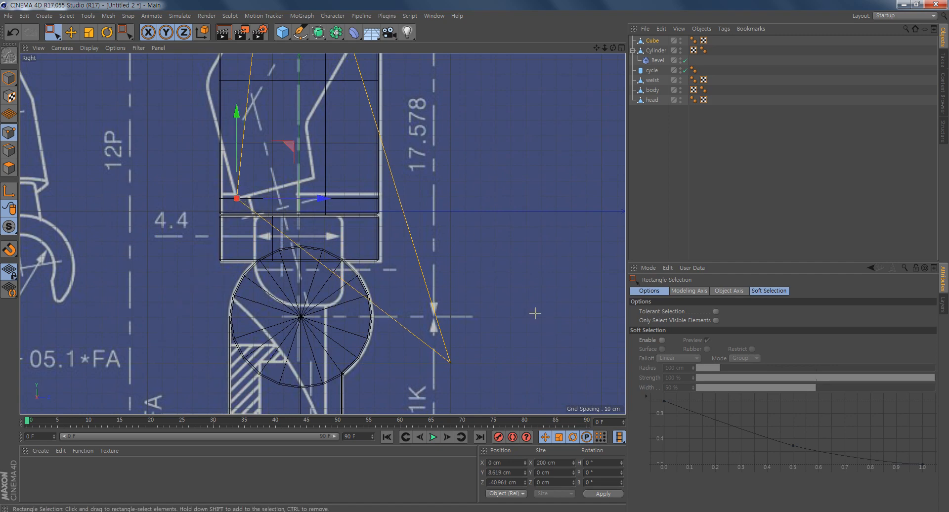
pyautogui.moveTo(539, 308); pyautogui.dragTo(418, 406)
pyautogui.moveTo(505, 314); pyautogui.dragTo(370, 129)
pyautogui.moveTo(371, 130); pyautogui.dragTo(381, 258, button='middle')
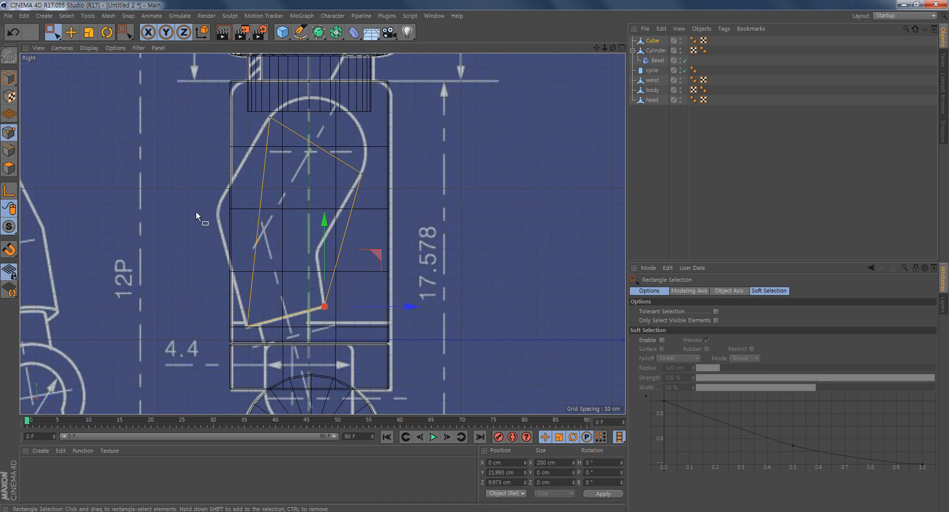
# Cut an edge loop across the middle of the arm with the Knife in Loop mode
pyautogui.click(71, 32)
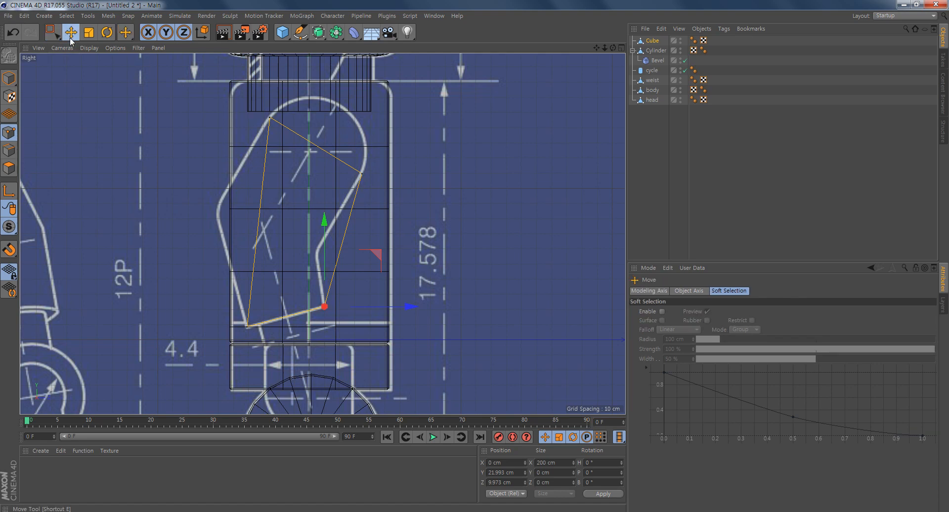
pyautogui.click(488, 212)
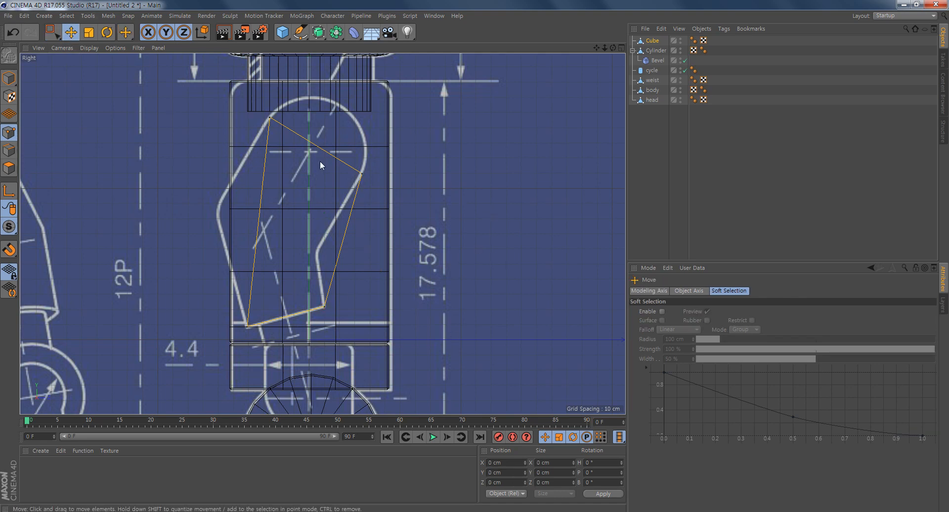
pyautogui.rightClick(438, 174)
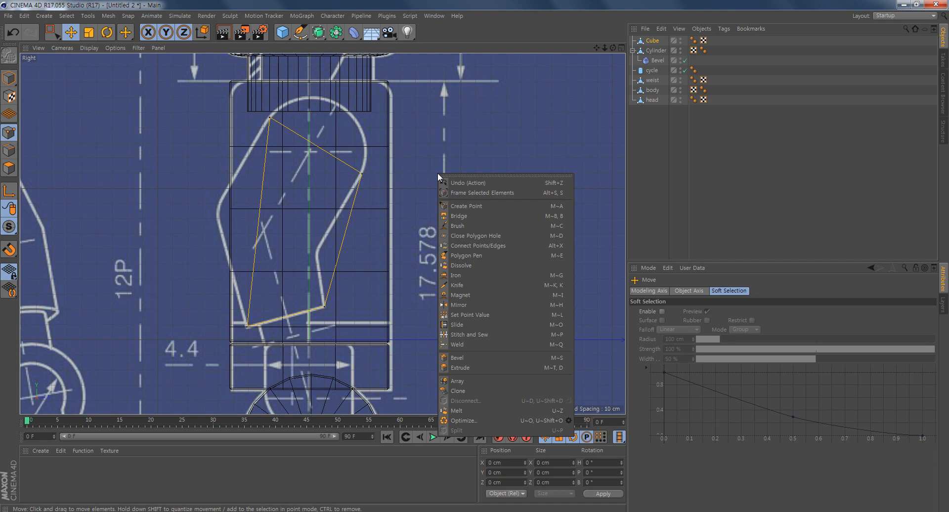
pyautogui.click(491, 292)
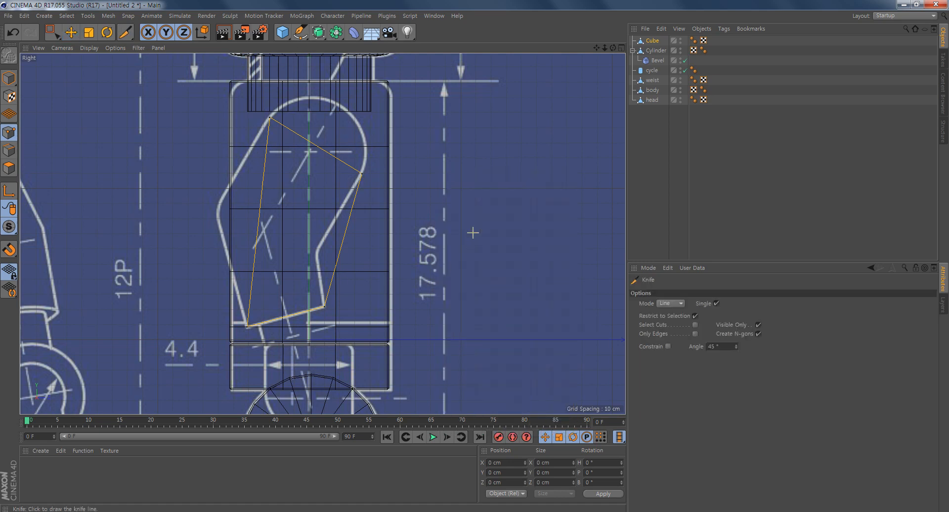
pyautogui.click(678, 304)
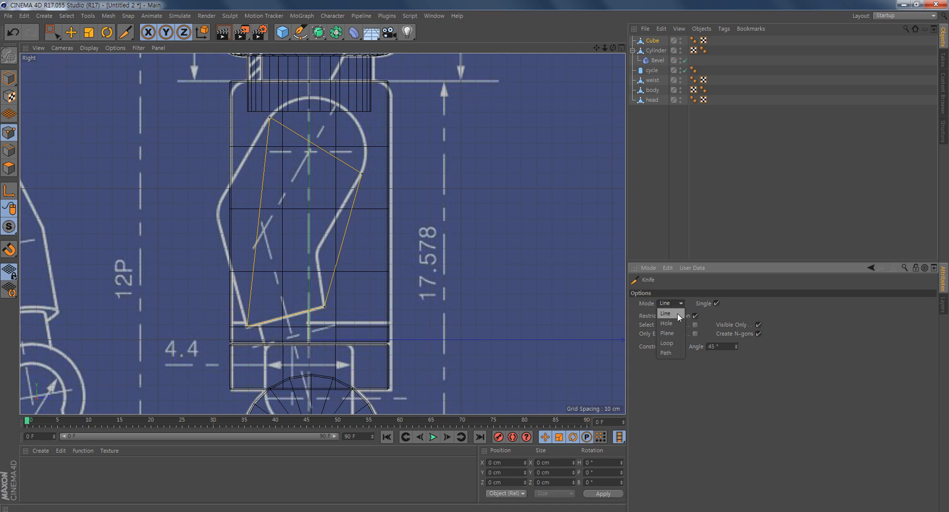
pyautogui.click(666, 344)
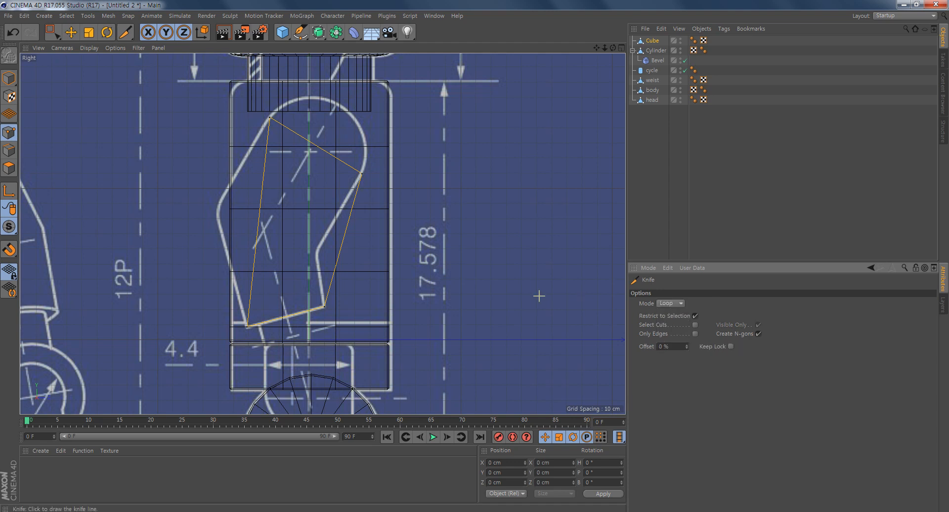
pyautogui.click(343, 242)
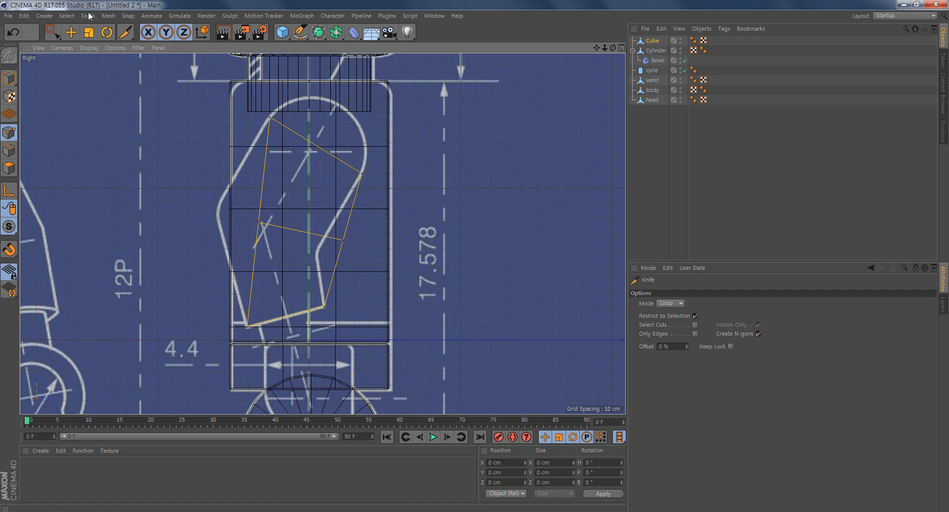
# Move the points of the middle loop onto the outer and inner elbow bends of the blueprint arm
pyautogui.click(53, 32)
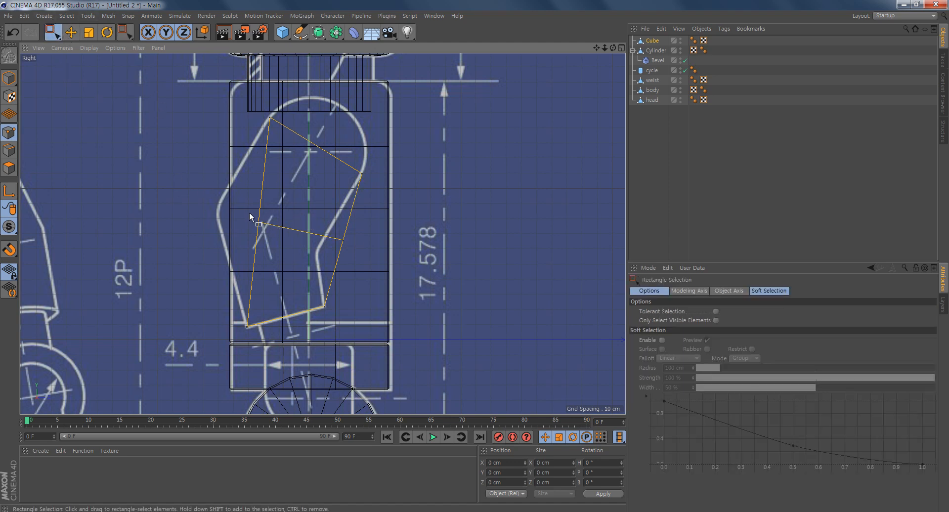
pyautogui.moveTo(271, 231); pyautogui.dragTo(272, 232)
pyautogui.moveTo(312, 170); pyautogui.dragTo(268, 157)
pyautogui.click(343, 240)
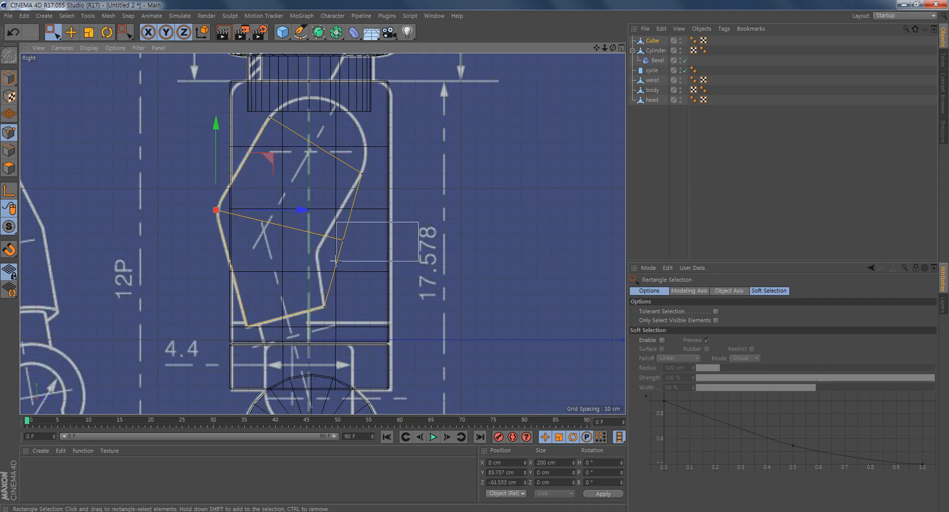
pyautogui.moveTo(395, 190); pyautogui.dragTo(367, 199)
# Cut three lengthwise edge loops along the arm with the Knife, one in the middle and one near each side
pyautogui.rightClick(429, 140)
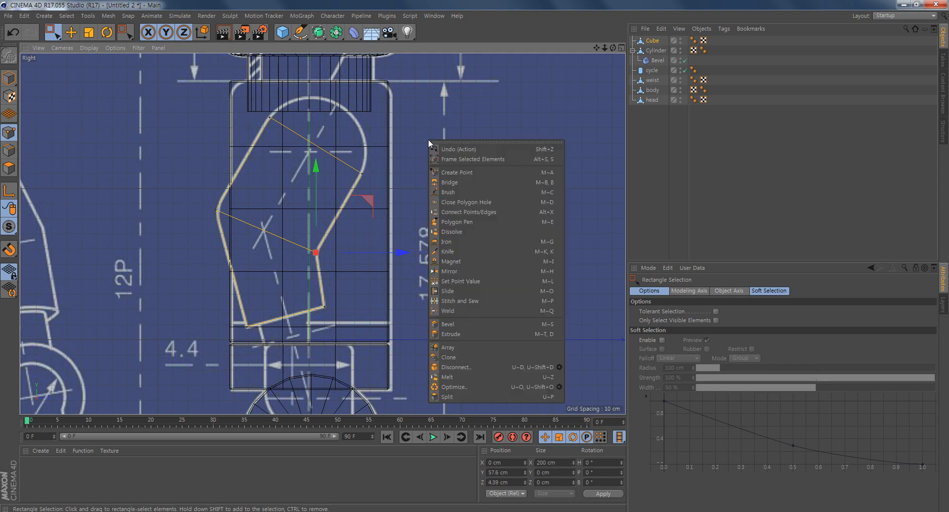
pyautogui.click(468, 252)
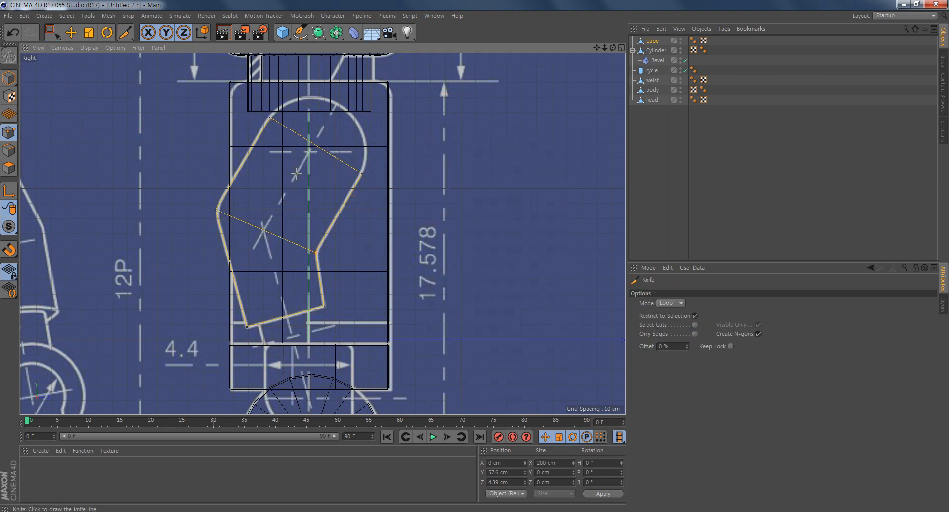
pyautogui.click(314, 142)
pyautogui.click(346, 168)
pyautogui.click(284, 126)
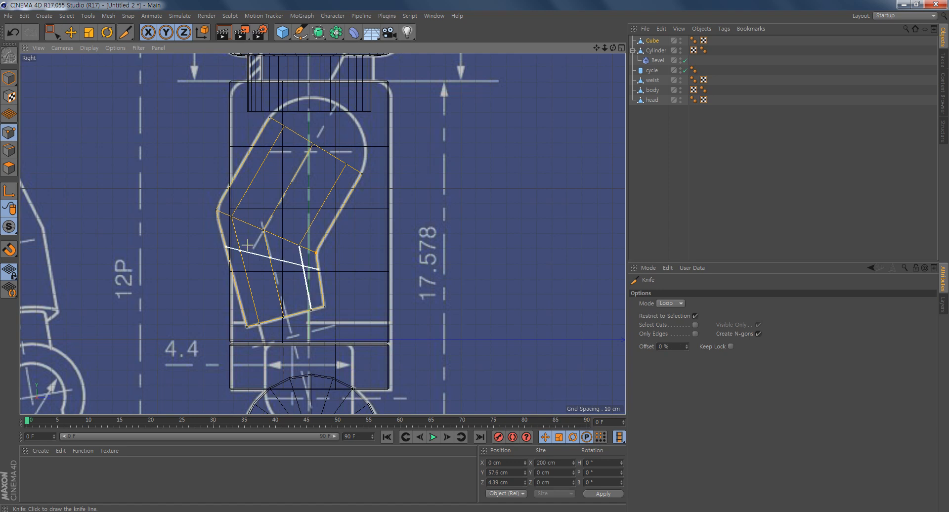
# Move the three new sets of points at the arm's upper end onto the rounded shoulder curve of the blueprint
pyautogui.click(54, 33)
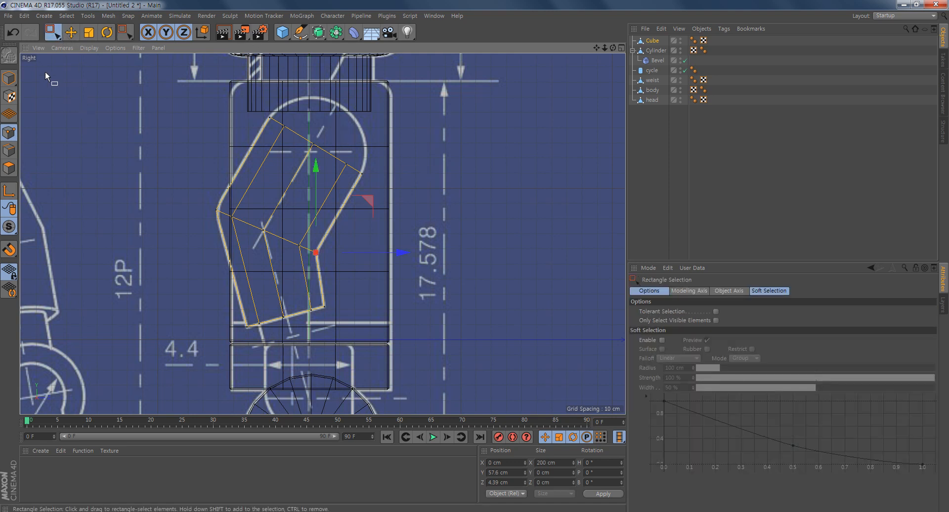
pyautogui.keyDown('alt'); pyautogui.moveTo(344, 181); pyautogui.dragTo(344, 188, button='middle'); pyautogui.keyUp('alt')
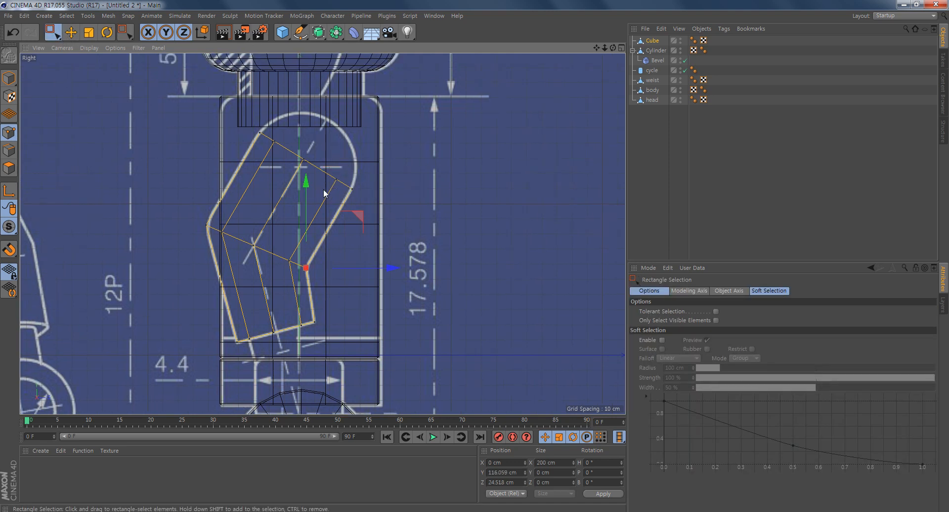
pyautogui.moveTo(325, 190); pyautogui.dragTo(344, 172)
pyautogui.moveTo(389, 127); pyautogui.dragTo(406, 97)
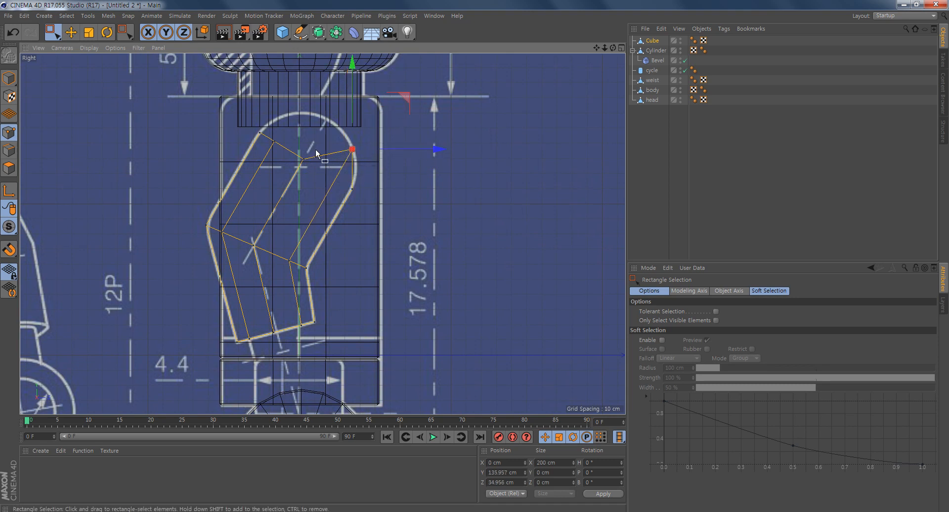
pyautogui.moveTo(298, 174); pyautogui.dragTo(297, 175)
pyautogui.moveTo(352, 106); pyautogui.dragTo(376, 67)
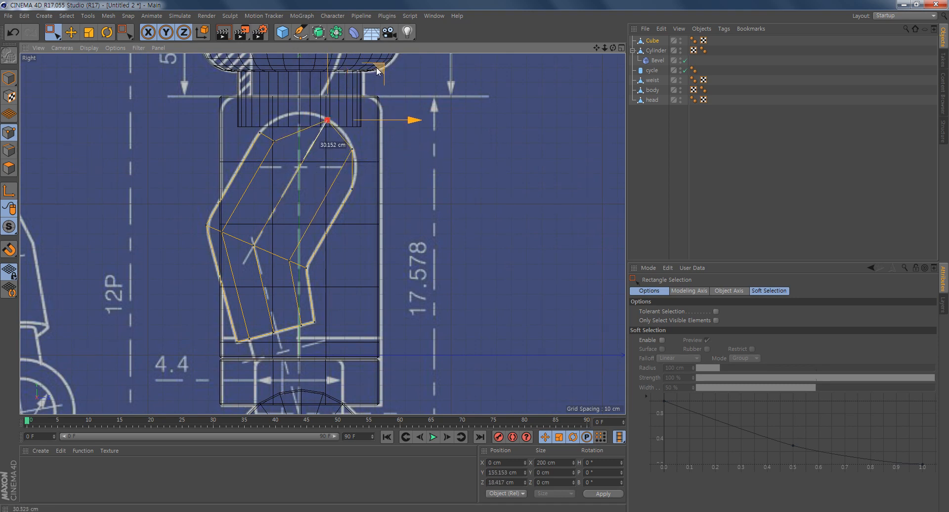
pyautogui.moveTo(286, 124); pyautogui.dragTo(267, 158)
pyautogui.click(274, 143)
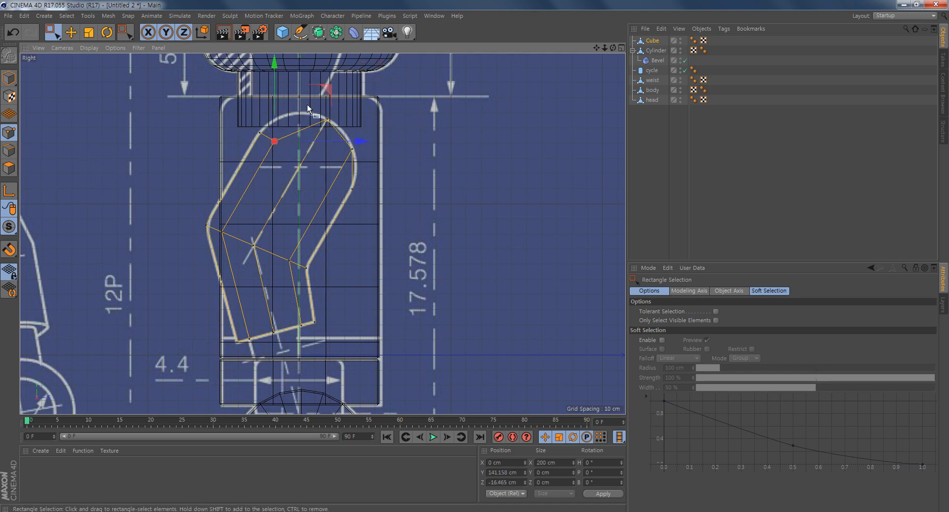
pyautogui.moveTo(328, 94); pyautogui.dragTo(343, 64)
# Shift the arm's inner and outer side points in the front view to narrow it to the blueprint arm's thickness beside the torso
pyautogui.moveTo(331, 225)
pyautogui.keyDown('alt'); pyautogui.mouseDown(button='middle')
pyautogui.moveTo(334, 212)
pyautogui.moveTo(312, 227)
pyautogui.mouseUp(button='middle'); pyautogui.keyUp('alt')
pyautogui.middleClick(314, 227)
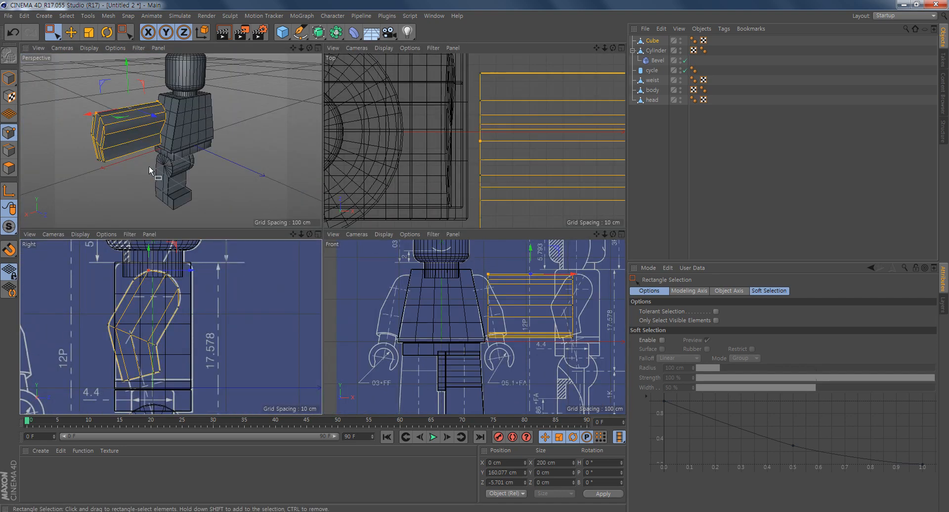
pyautogui.keyDown('alt'); pyautogui.moveTo(134, 150); pyautogui.dragTo(190, 118); pyautogui.keyUp('alt')
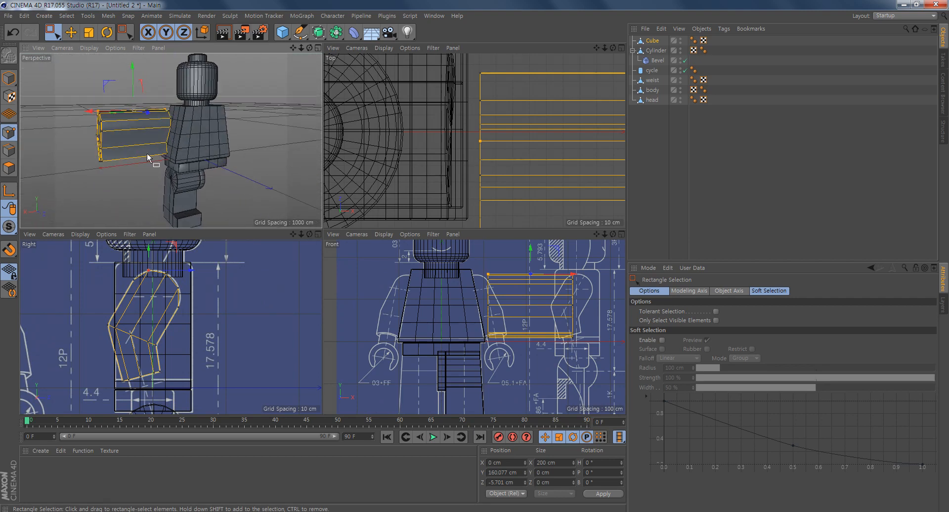
pyautogui.keyDown('alt'); pyautogui.moveTo(146, 154); pyautogui.dragTo(158, 156, button='right'); pyautogui.keyUp('alt')
pyautogui.keyDown('alt'); pyautogui.moveTo(518, 342); pyautogui.dragTo(464, 351, button='middle'); pyautogui.keyUp('alt')
pyautogui.keyDown('alt'); pyautogui.moveTo(470, 368); pyautogui.dragTo(480, 372, button='right'); pyautogui.keyUp('alt')
pyautogui.keyDown('alt'); pyautogui.moveTo(480, 374); pyautogui.dragTo(476, 383, button='middle'); pyautogui.keyUp('alt')
pyautogui.keyDown('alt'); pyautogui.moveTo(456, 329); pyautogui.dragTo(456, 349, button='middle'); pyautogui.keyUp('alt')
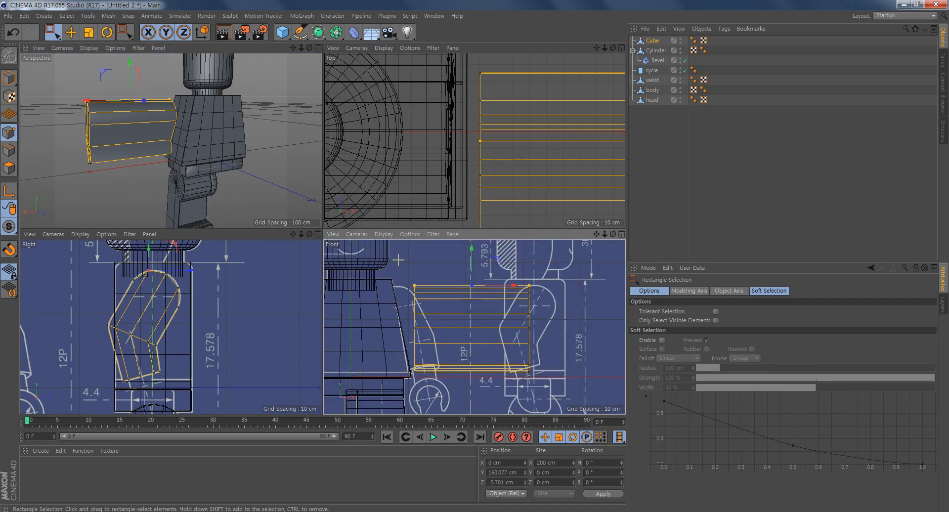
pyautogui.moveTo(398, 260); pyautogui.dragTo(426, 391)
pyautogui.moveTo(455, 332); pyautogui.dragTo(449, 331)
pyautogui.moveTo(545, 263); pyautogui.dragTo(490, 389)
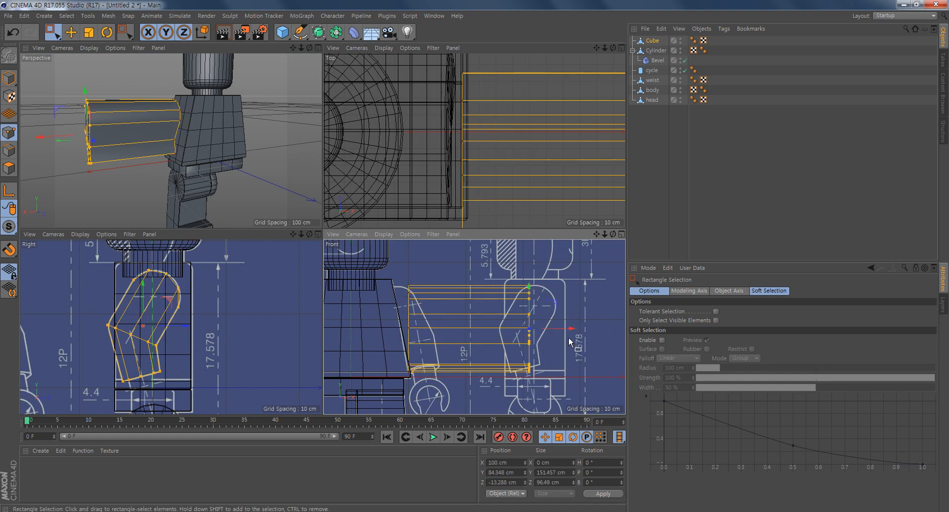
pyautogui.moveTo(571, 340); pyautogui.dragTo(482, 350)
# Add an FFD deformer for shaping the arm
pyautogui.click(359, 32)
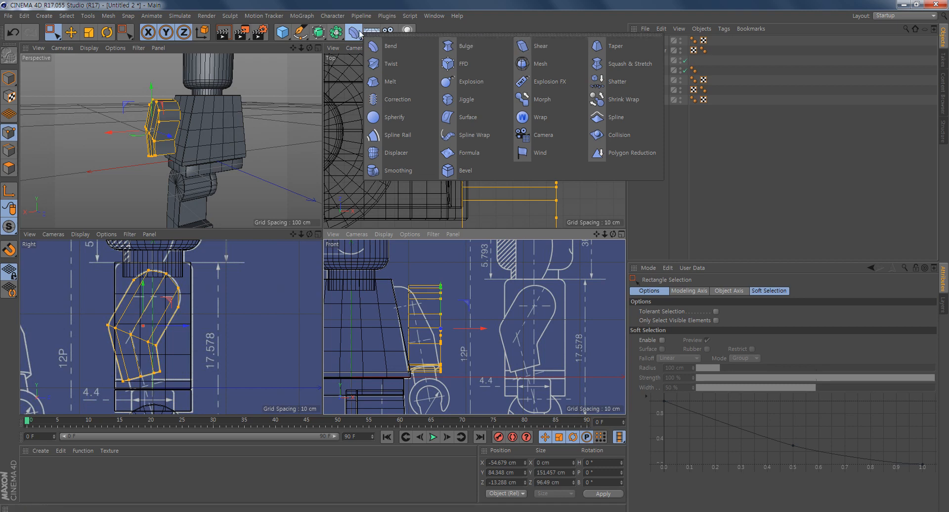
pyautogui.click(432, 24)
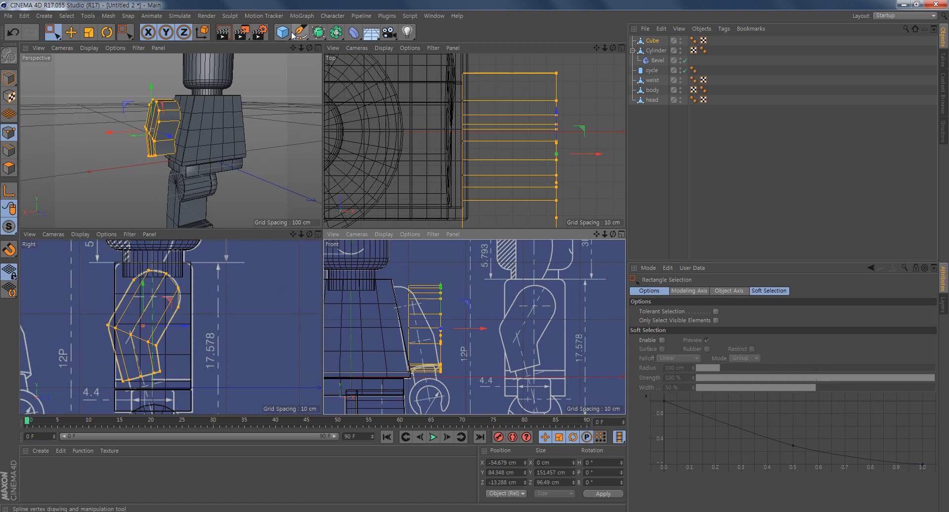
pyautogui.click(354, 33)
pyautogui.click(487, 70)
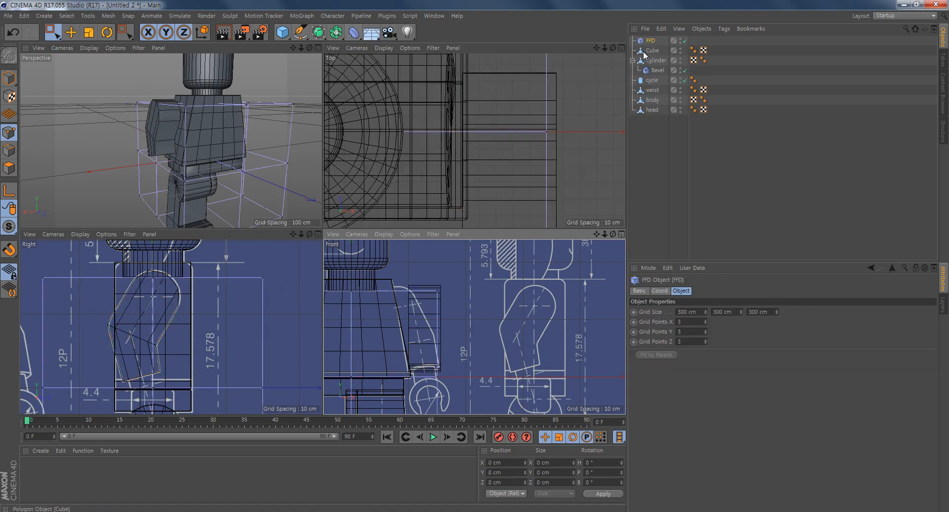
# Make the FFD a child of the arm cube, set its grid points to 2 in X, Y and Z, and fit it to the parent
pyautogui.moveTo(656, 53); pyautogui.dragTo(654, 51)
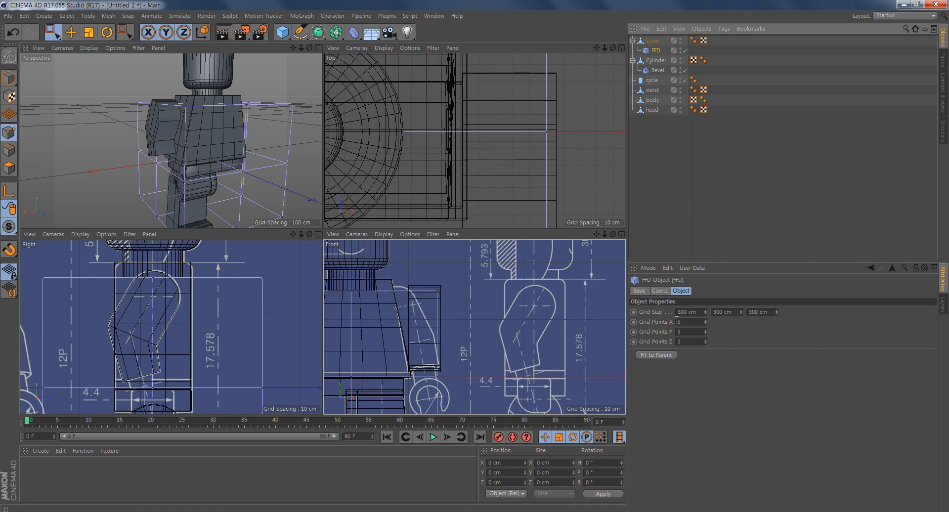
pyautogui.click(705, 325)
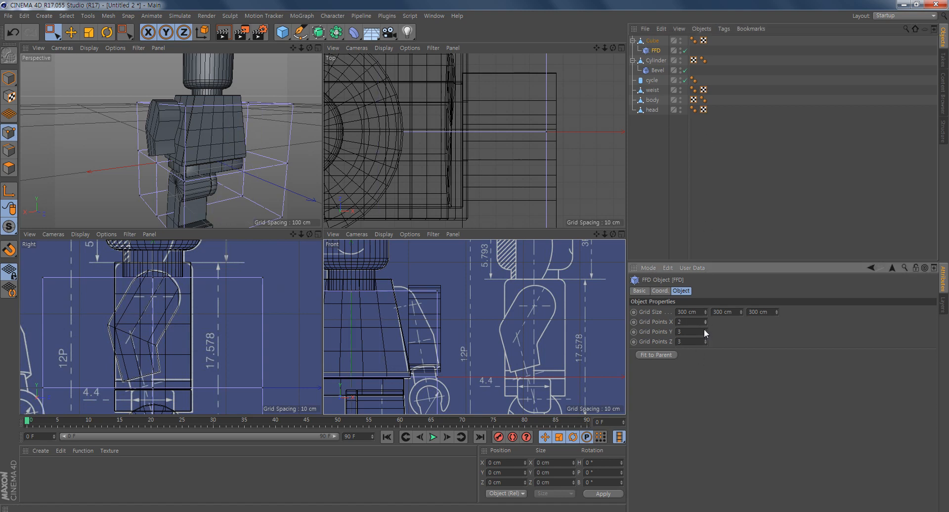
pyautogui.click(706, 334)
pyautogui.click(705, 343)
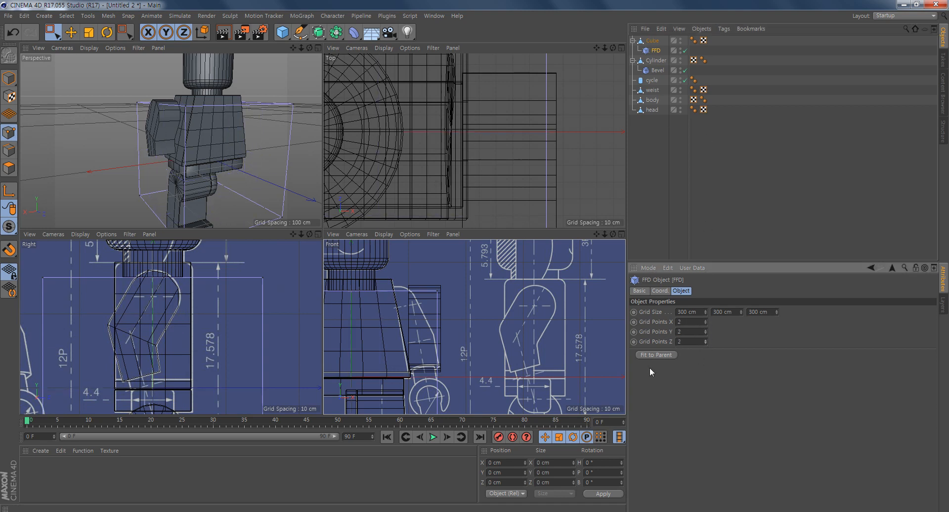
pyautogui.click(662, 355)
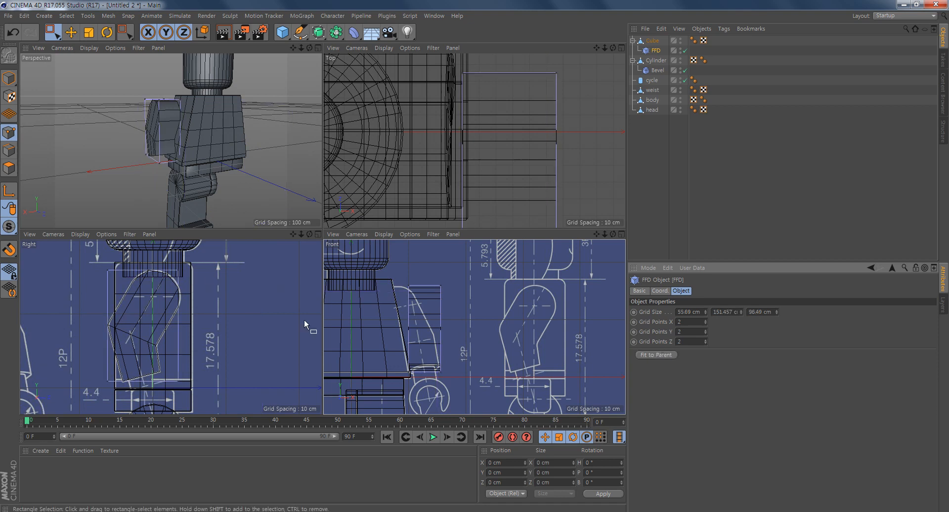
# Move the FFD cage's upper inner and outer points toward the torso in the front view, slanting the arm along the blueprint outline
pyautogui.scroll(5, 430, 334)
pyautogui.middleClick(444, 316)
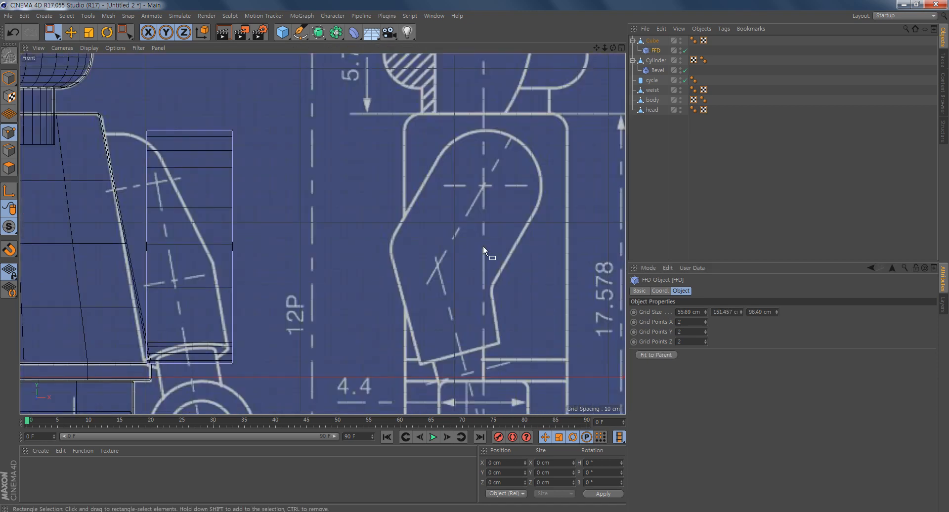
pyautogui.keyDown('alt'); pyautogui.moveTo(233, 216); pyautogui.dragTo(366, 218, button='middle'); pyautogui.keyUp('alt')
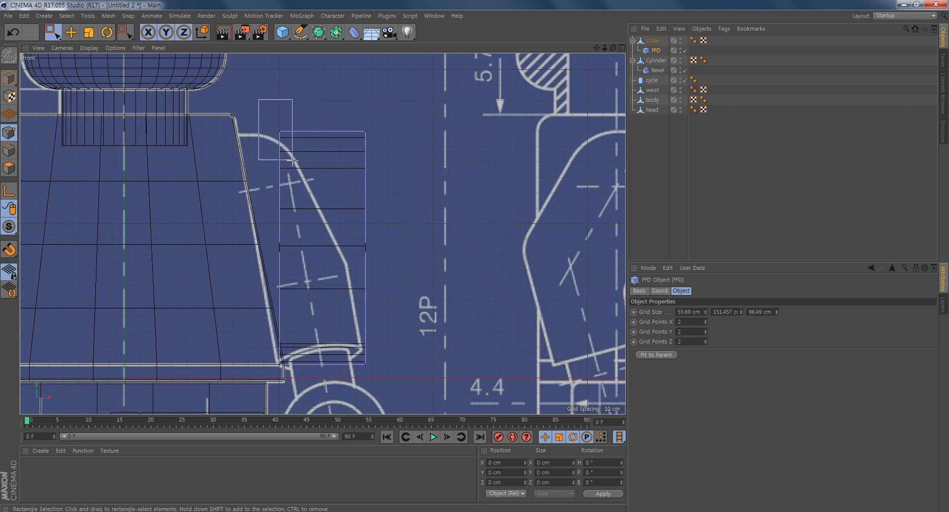
pyautogui.moveTo(292, 160); pyautogui.dragTo(287, 168)
pyautogui.moveTo(378, 132); pyautogui.dragTo(328, 144)
pyautogui.moveTo(399, 107); pyautogui.dragTo(362, 152)
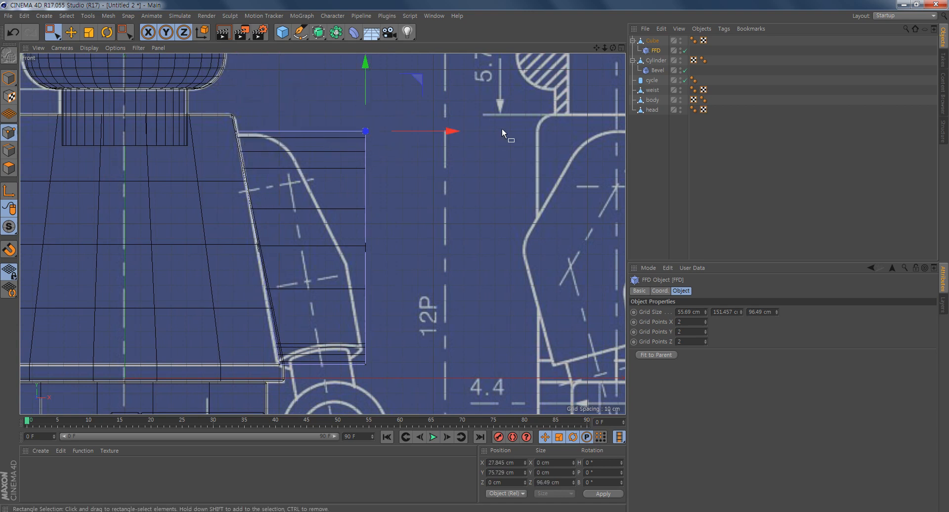
pyautogui.moveTo(450, 131); pyautogui.dragTo(405, 146)
# Shift the FFD cage's lower outer points slightly inward and up to about X 26.6 cm, Y -71.1 cm, following the blueprint arm's lower end
pyautogui.moveTo(363, 371); pyautogui.dragTo(362, 372)
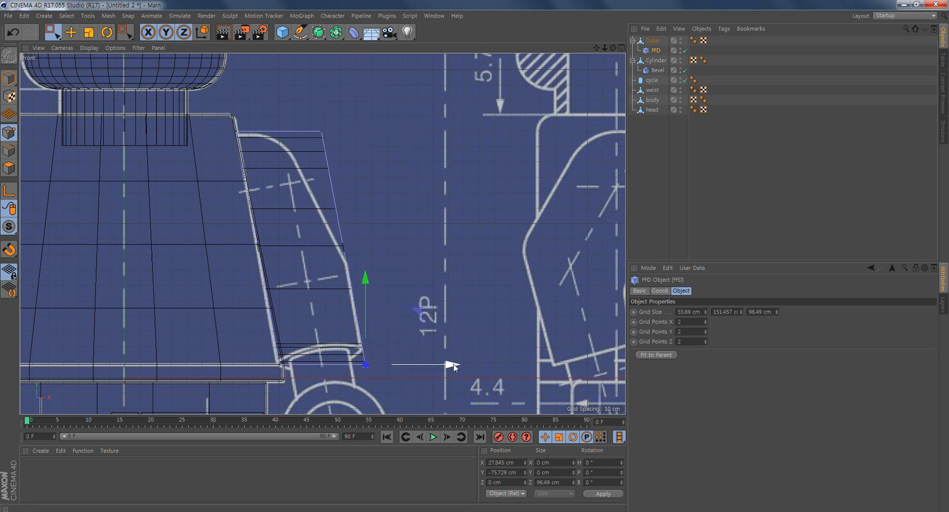
pyautogui.moveTo(454, 367); pyautogui.dragTo(451, 364)
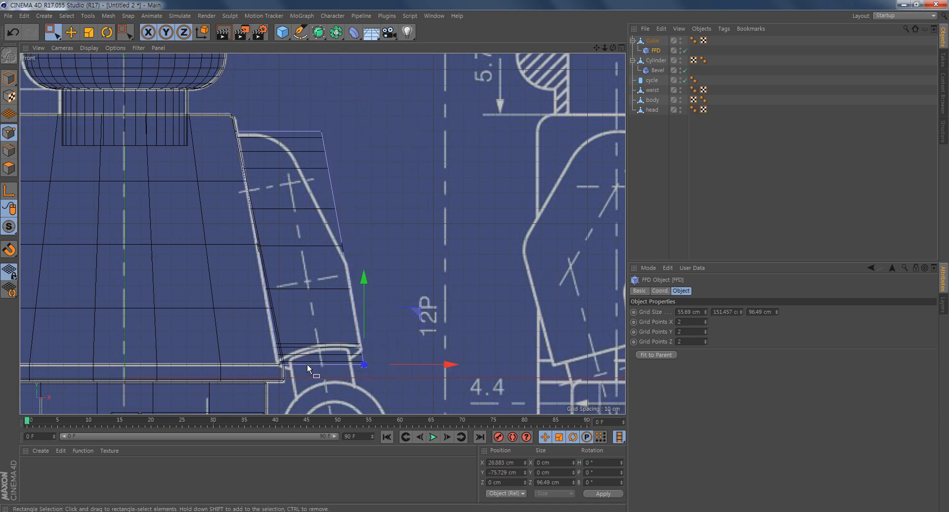
pyautogui.scroll(5, 307, 364)
pyautogui.scroll(1, 399, 326)
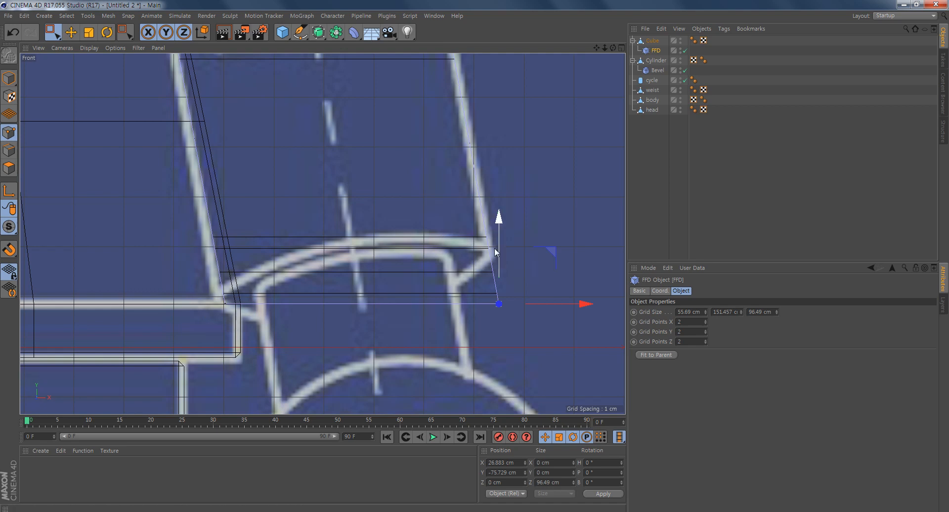
pyautogui.middleClick(376, 256)
pyautogui.keyDown('alt'); pyautogui.moveTo(184, 185); pyautogui.dragTo(273, 59); pyautogui.keyUp('alt')
pyautogui.keyDown('alt'); pyautogui.moveTo(162, 135); pyautogui.dragTo(218, 156, button='right'); pyautogui.keyUp('alt')
pyautogui.keyDown('alt'); pyautogui.moveTo(220, 159); pyautogui.dragTo(218, 144, button='middle'); pyautogui.keyUp('alt')
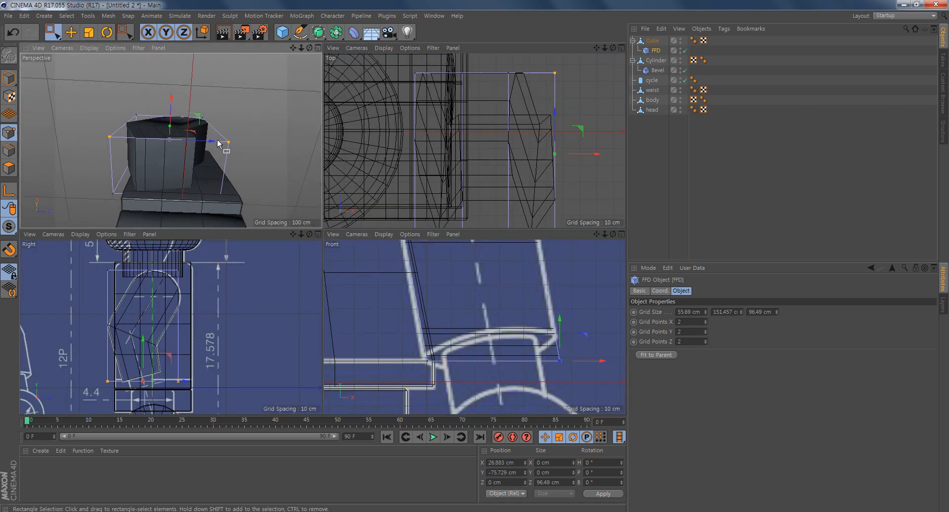
pyautogui.keyDown('alt'); pyautogui.moveTo(218, 144); pyautogui.dragTo(227, 168, button='right'); pyautogui.keyUp('alt')
pyautogui.keyDown('alt'); pyautogui.moveTo(227, 168); pyautogui.dragTo(202, 153); pyautogui.keyUp('alt')
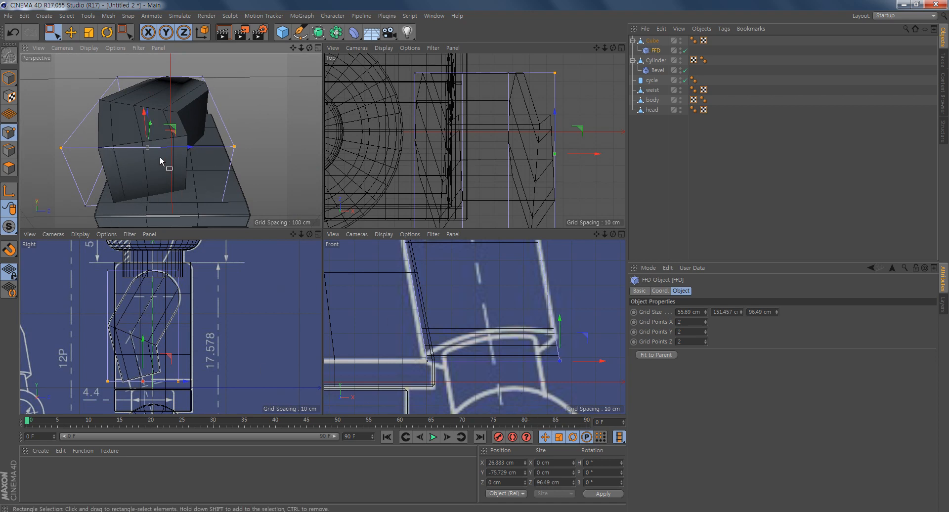
pyautogui.keyDown('alt'); pyautogui.moveTo(444, 336); pyautogui.dragTo(495, 351, button='right'); pyautogui.keyUp('alt')
pyautogui.keyDown('alt'); pyautogui.moveTo(494, 340); pyautogui.dragTo(482, 364, button='middle'); pyautogui.keyUp('alt')
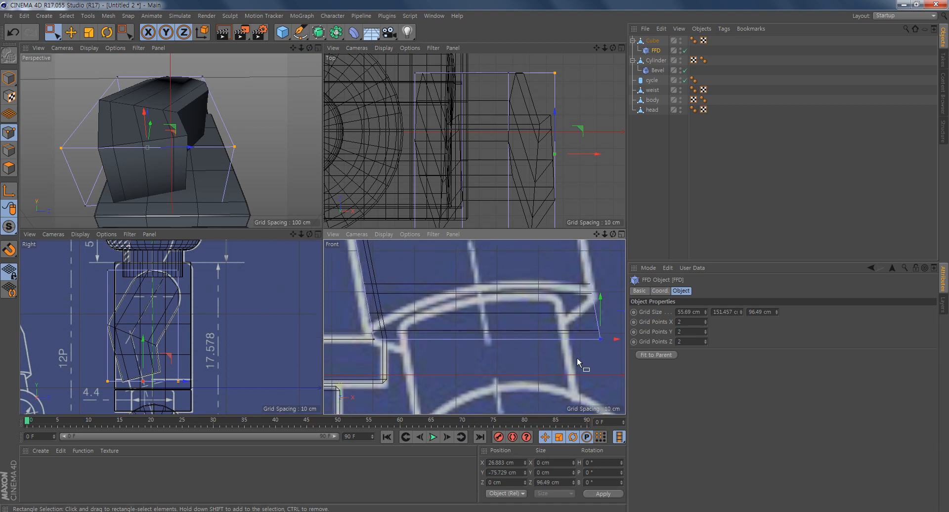
pyautogui.keyDown('alt'); pyautogui.moveTo(579, 361); pyautogui.dragTo(561, 368, button='middle'); pyautogui.keyUp('alt')
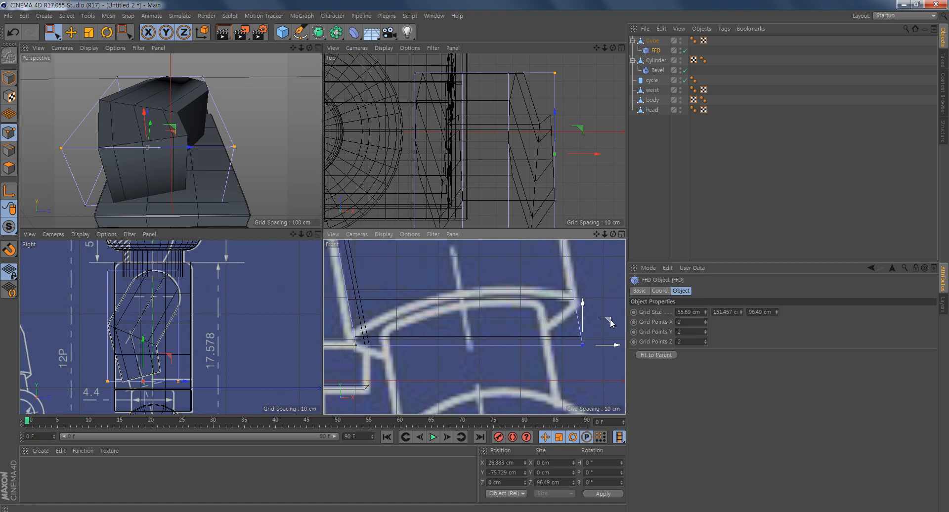
pyautogui.moveTo(612, 324); pyautogui.dragTo(611, 304)
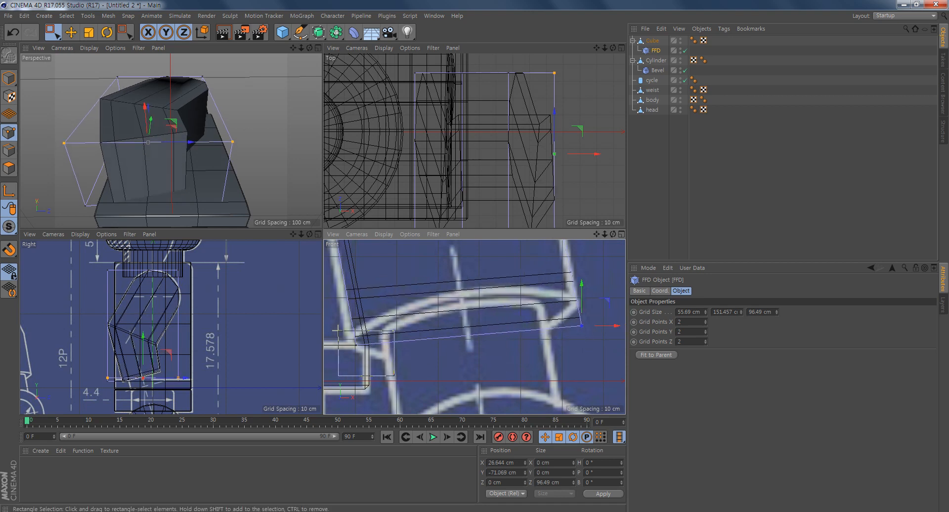
# Lower the FFD cage's lower inner points to about X -28.3 cm, Y -81.7 cm to tilt the arm's lower end
pyautogui.moveTo(338, 329); pyautogui.dragTo(338, 328)
pyautogui.keyDown('alt'); pyautogui.moveTo(413, 368); pyautogui.dragTo(480, 355, button='middle'); pyautogui.keyUp('alt')
pyautogui.moveTo(450, 308); pyautogui.dragTo(448, 336)
pyautogui.scroll(-2, 522, 366)
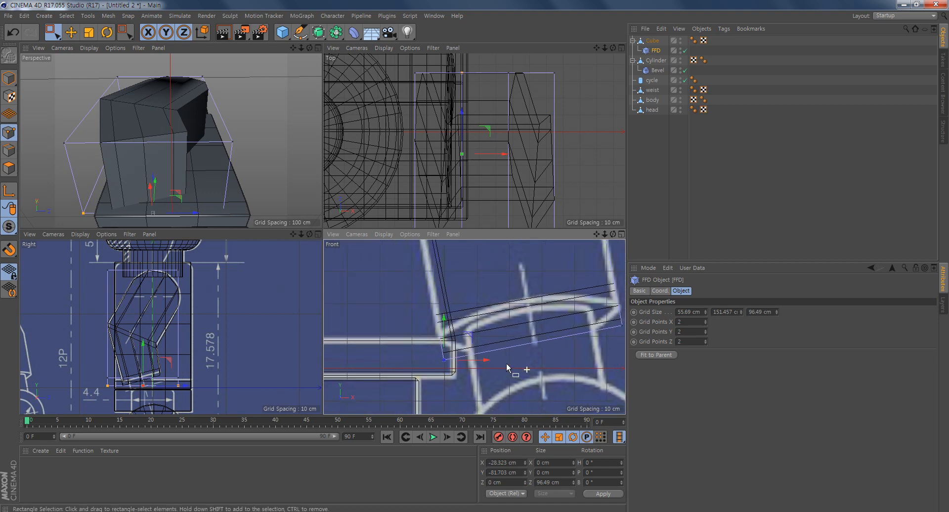
# Merge the arm cube and its FFD deformer into one polygon object with Connect Objects + Delete
pyautogui.keyDown('alt'); pyautogui.moveTo(508, 367); pyautogui.dragTo(485, 336, button='middle'); pyautogui.keyUp('alt')
pyautogui.keyDown('alt'); pyautogui.moveTo(151, 365); pyautogui.dragTo(164, 314, button='middle'); pyautogui.keyUp('alt')
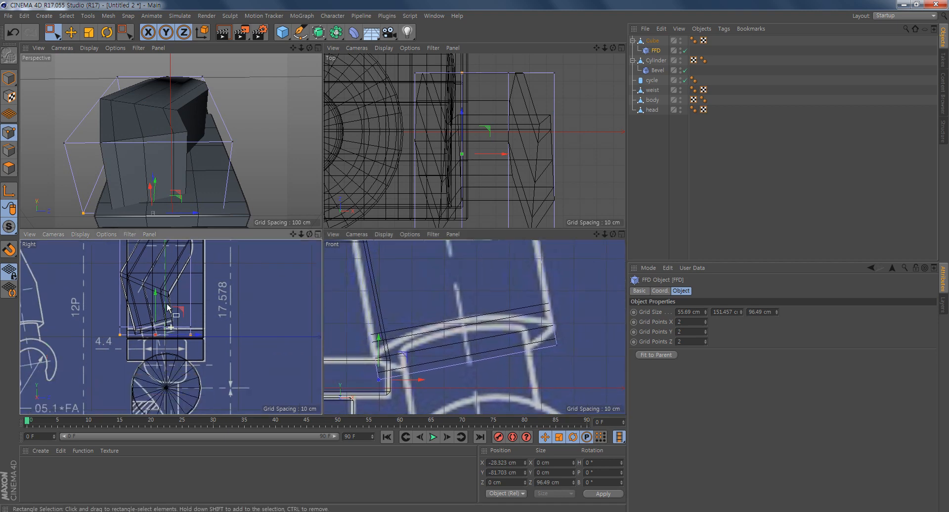
pyautogui.scroll(4, 167, 334)
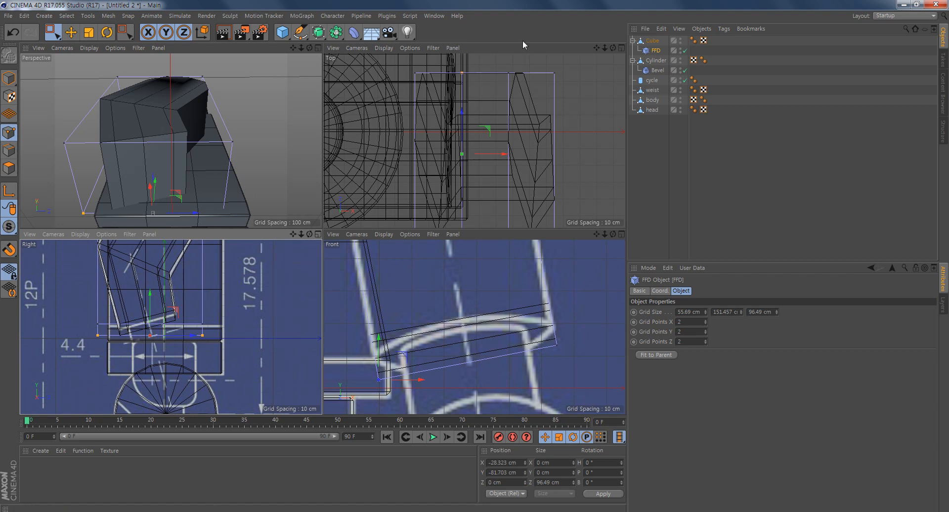
pyautogui.keyDown('ctrl'); pyautogui.click(654, 41); pyautogui.keyUp('ctrl')
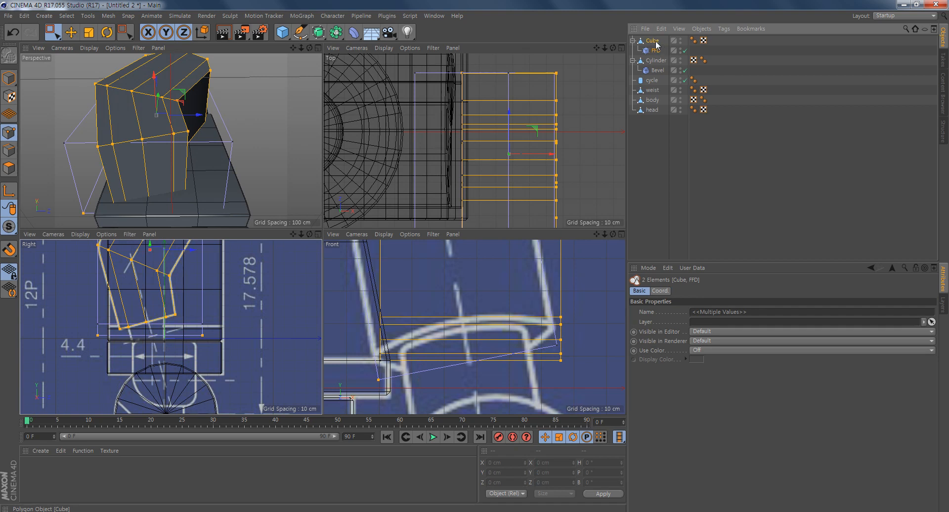
pyautogui.rightClick(657, 43)
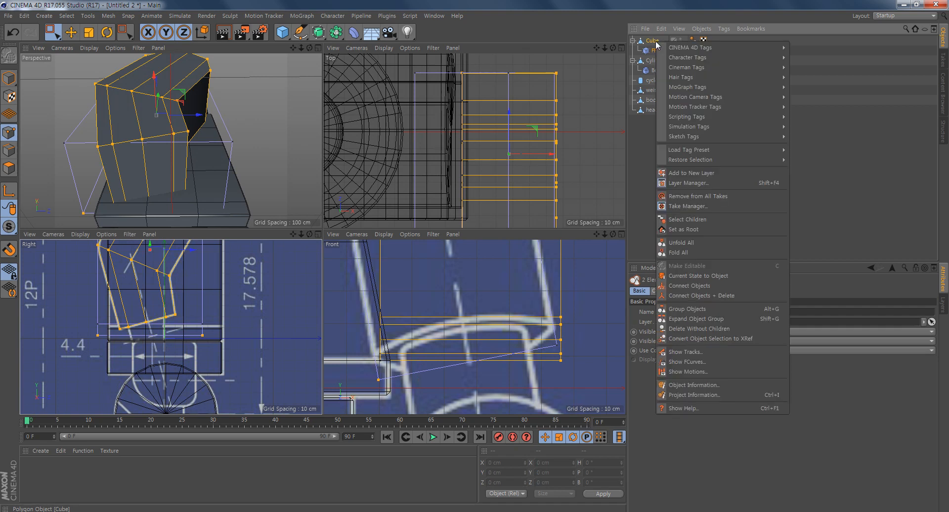
pyautogui.click(698, 296)
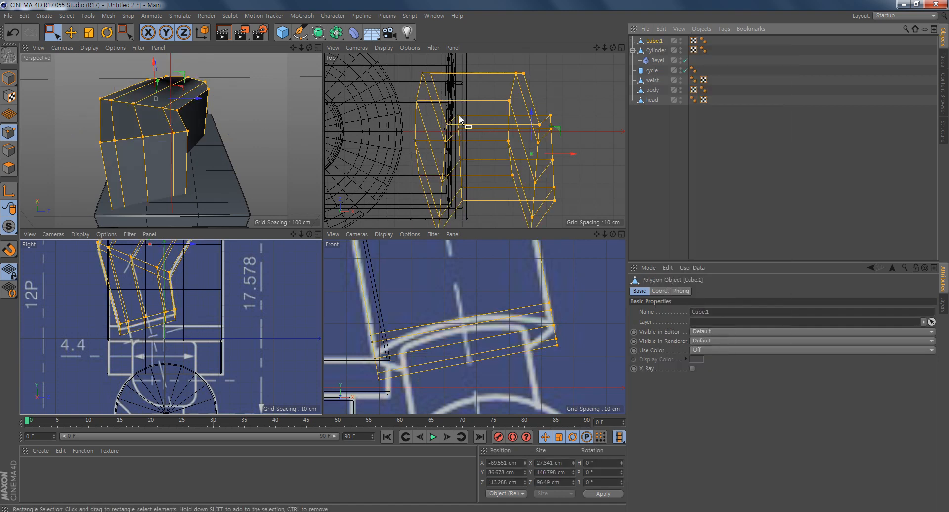
# In edge mode, move the upper arm's front and back outer side edges toward the torso to about X -101.4 cm
pyautogui.keyDown('alt'); pyautogui.moveTo(245, 118); pyautogui.dragTo(257, 197); pyautogui.keyUp('alt')
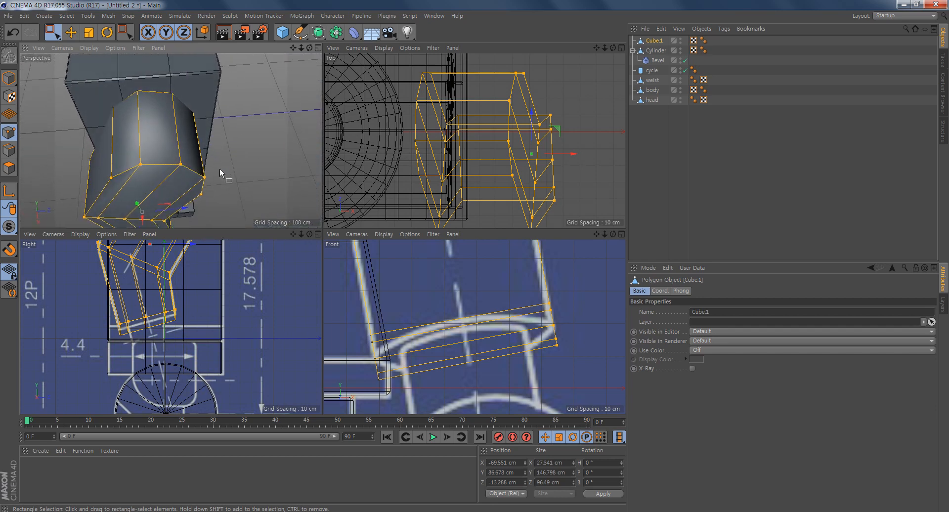
pyautogui.keyDown('alt'); pyautogui.moveTo(219, 167); pyautogui.dragTo(164, 188); pyautogui.keyUp('alt')
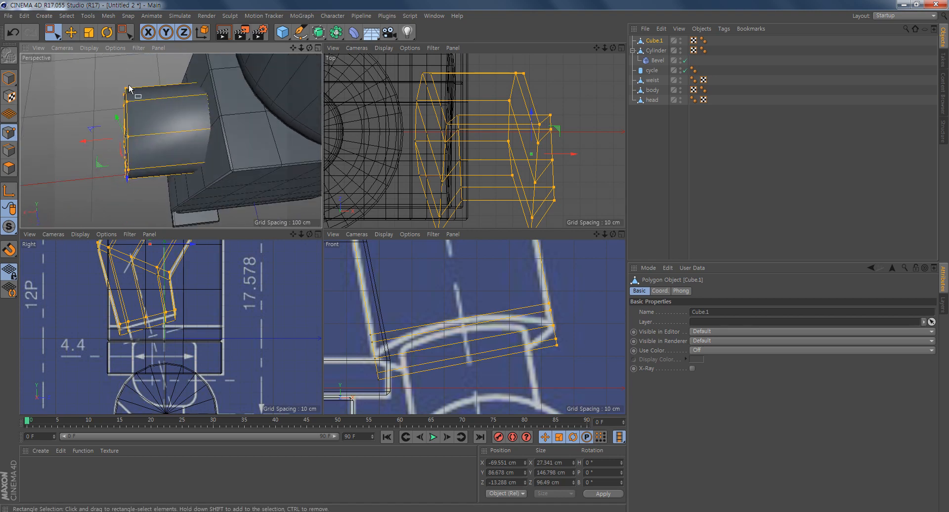
pyautogui.keyDown('alt'); pyautogui.moveTo(129, 89); pyautogui.dragTo(79, 138); pyautogui.keyUp('alt')
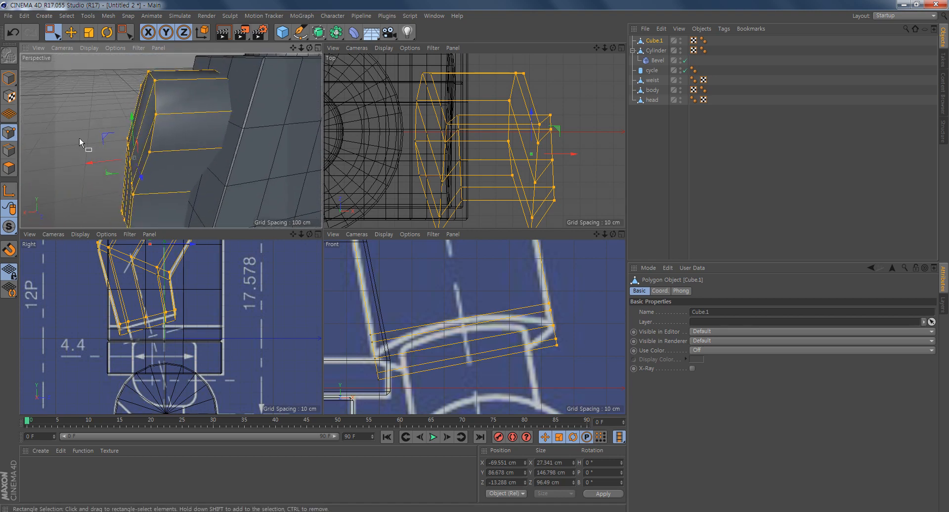
pyautogui.click(9, 151)
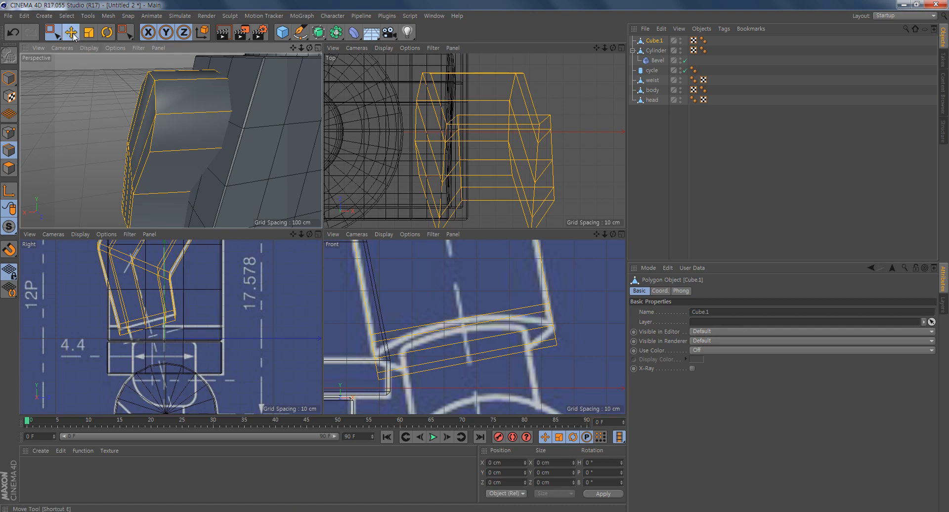
pyautogui.press('e')
pyautogui.keyDown('alt'); pyautogui.moveTo(138, 155); pyautogui.dragTo(128, 124); pyautogui.keyUp('alt')
pyautogui.click(154, 164)
pyautogui.keyDown('shift'); pyautogui.click(92, 112); pyautogui.keyUp('shift')
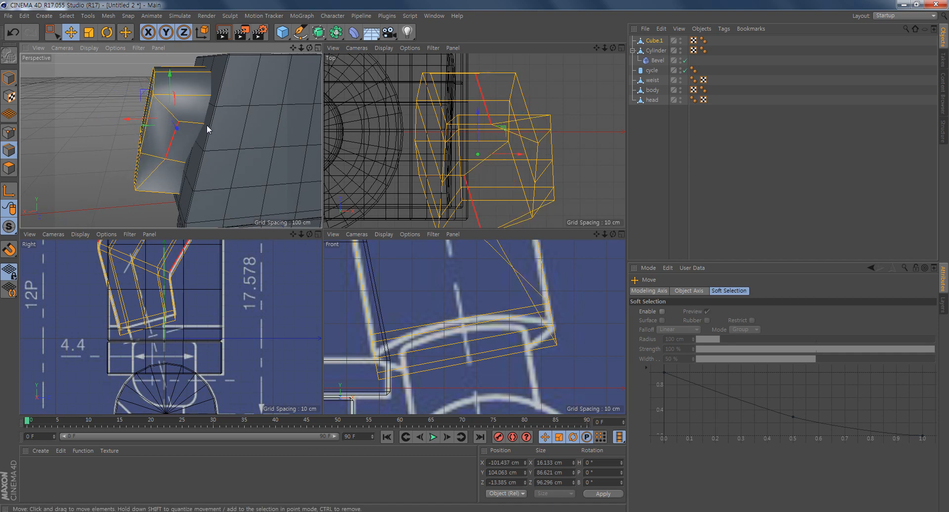
# Move the two lengthwise edges flanking the middle of the upper arm's outer face inward to about X -85 cm
pyautogui.keyDown('alt'); pyautogui.moveTo(207, 125); pyautogui.dragTo(140, 166); pyautogui.keyUp('alt')
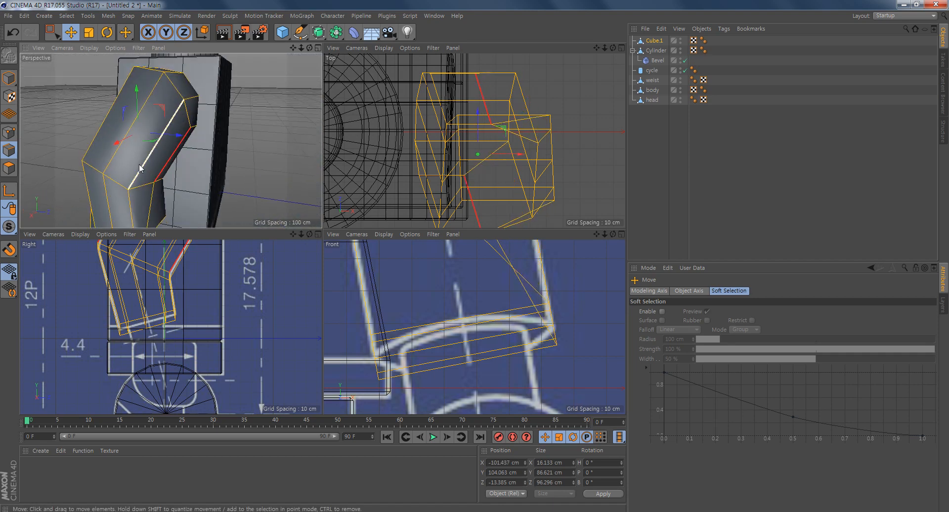
pyautogui.click(139, 168)
pyautogui.keyDown('shift'); pyautogui.click(104, 124); pyautogui.keyUp('shift')
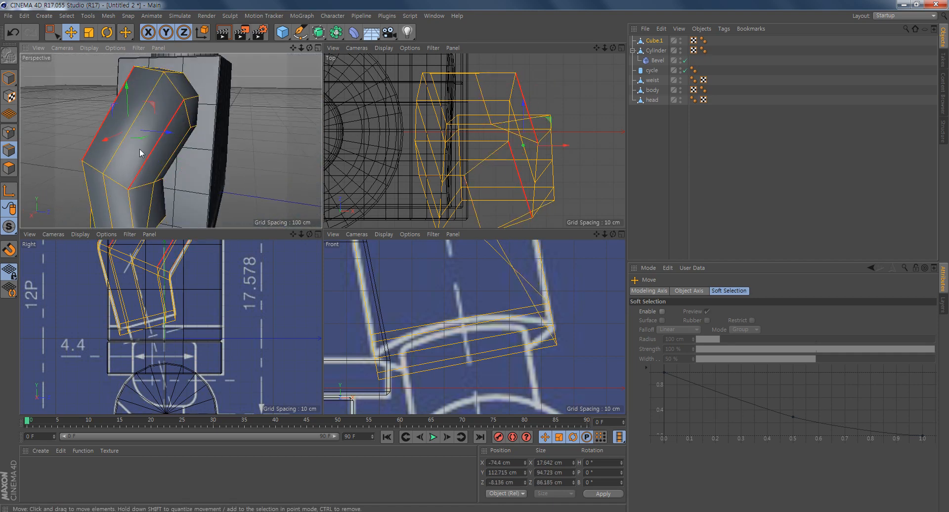
pyautogui.keyDown('alt'); pyautogui.moveTo(131, 140); pyautogui.dragTo(187, 144); pyautogui.keyUp('alt')
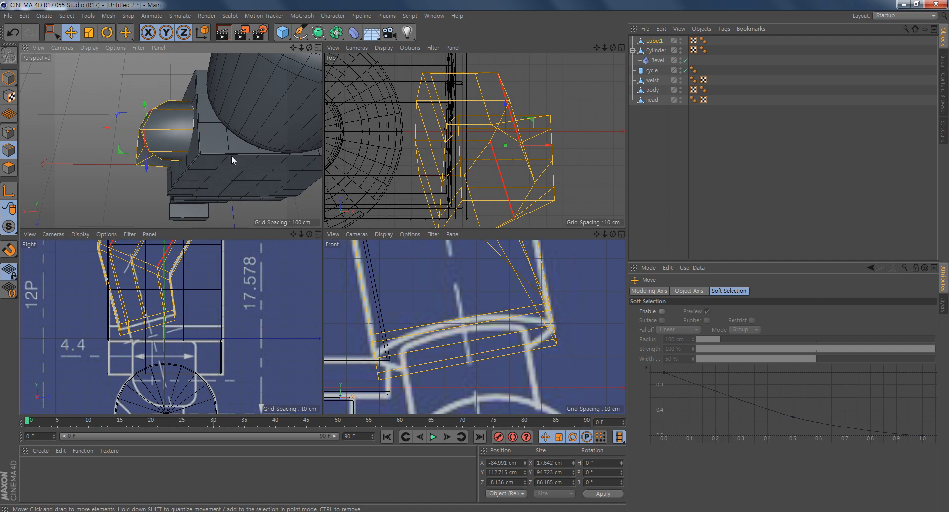
# Scale the outer shoulder rim edges to about 12.5 cm in X and move them inward and down toward the blueprint's shoulder curve
pyautogui.keyDown('alt'); pyautogui.moveTo(470, 295); pyautogui.dragTo(502, 377); pyautogui.keyUp('alt')
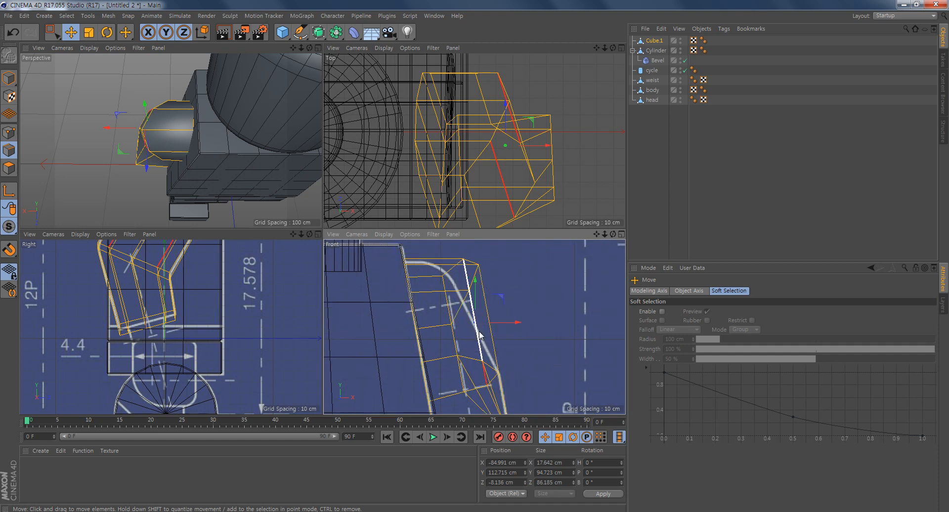
pyautogui.keyDown('alt'); pyautogui.moveTo(108, 164); pyautogui.dragTo(162, 158); pyautogui.keyUp('alt')
pyautogui.click(86, 139)
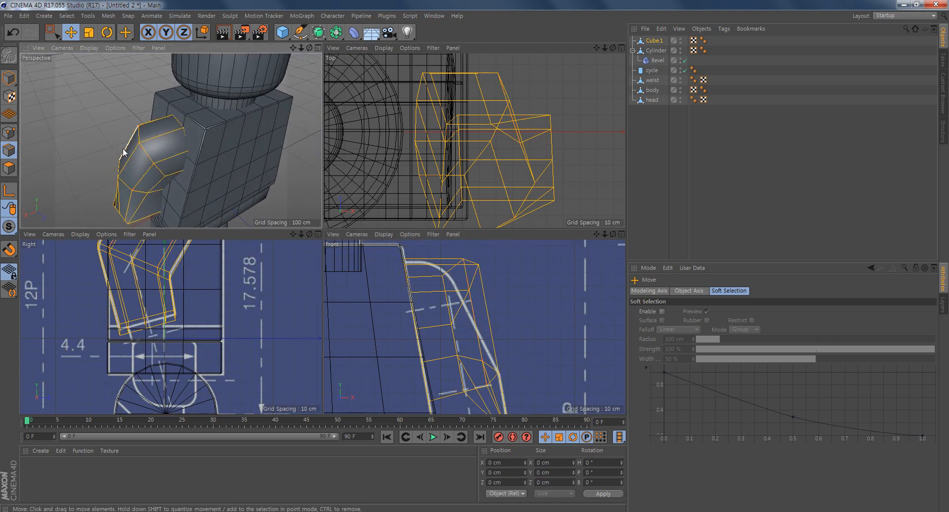
pyautogui.click(150, 158)
pyautogui.moveTo(150, 158)
pyautogui.keyDown('alt'); pyautogui.mouseDown()
pyautogui.moveTo(302, 191)
pyautogui.moveTo(148, 186)
pyautogui.moveTo(148, 174)
pyautogui.mouseUp(); pyautogui.keyUp('alt')
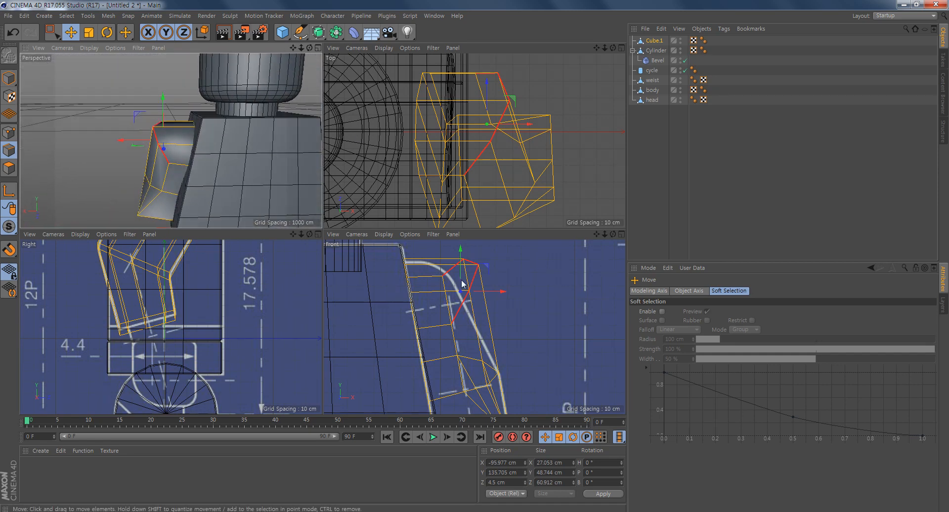
pyautogui.keyDown('alt'); pyautogui.moveTo(492, 329); pyautogui.dragTo(496, 341, button='middle'); pyautogui.keyUp('alt')
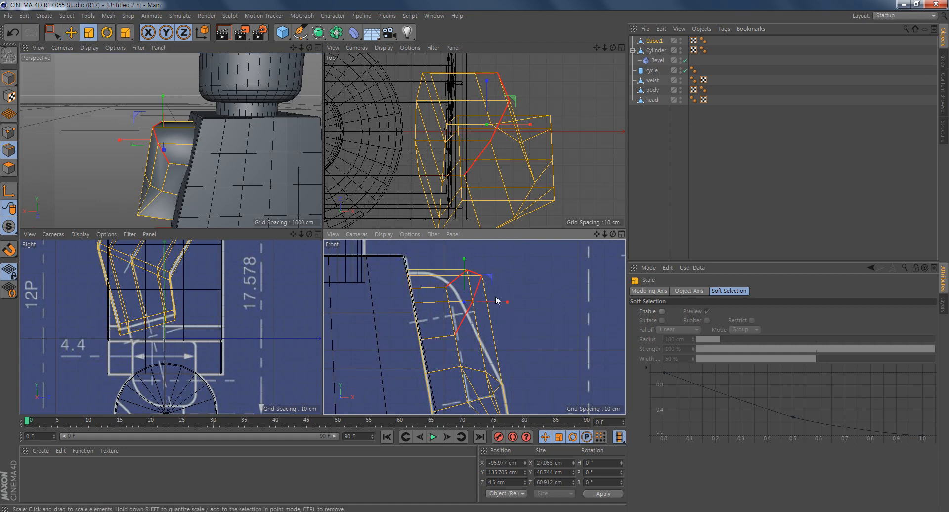
pyautogui.moveTo(506, 301); pyautogui.dragTo(484, 312)
pyautogui.press('e')
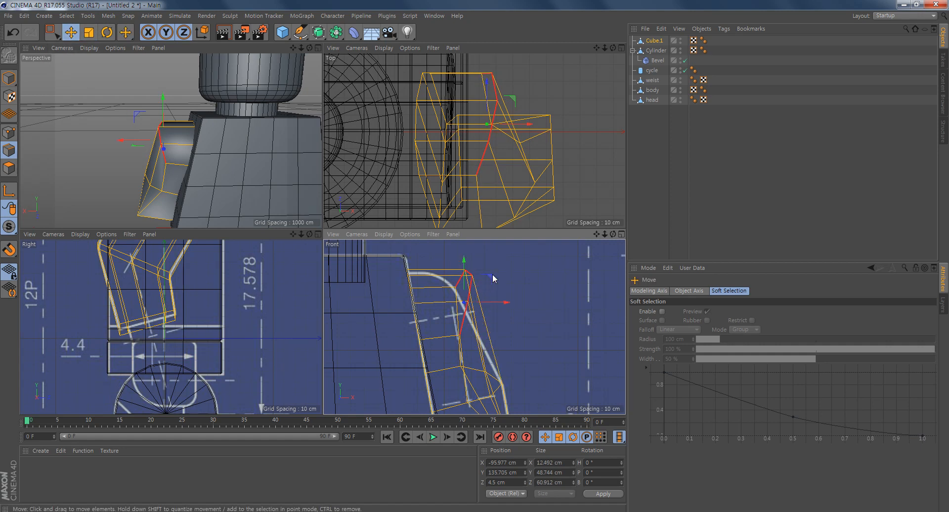
pyautogui.moveTo(493, 278); pyautogui.dragTo(469, 286)
pyautogui.keyDown('alt'); pyautogui.moveTo(160, 191); pyautogui.dragTo(151, 172); pyautogui.keyUp('alt')
pyautogui.keyDown('alt'); pyautogui.moveTo(204, 108); pyautogui.dragTo(290, 162); pyautogui.keyUp('alt')
pyautogui.middleClick(250, 186)
pyautogui.keyDown('alt'); pyautogui.moveTo(341, 275); pyautogui.dragTo(392, 263); pyautogui.keyUp('alt')
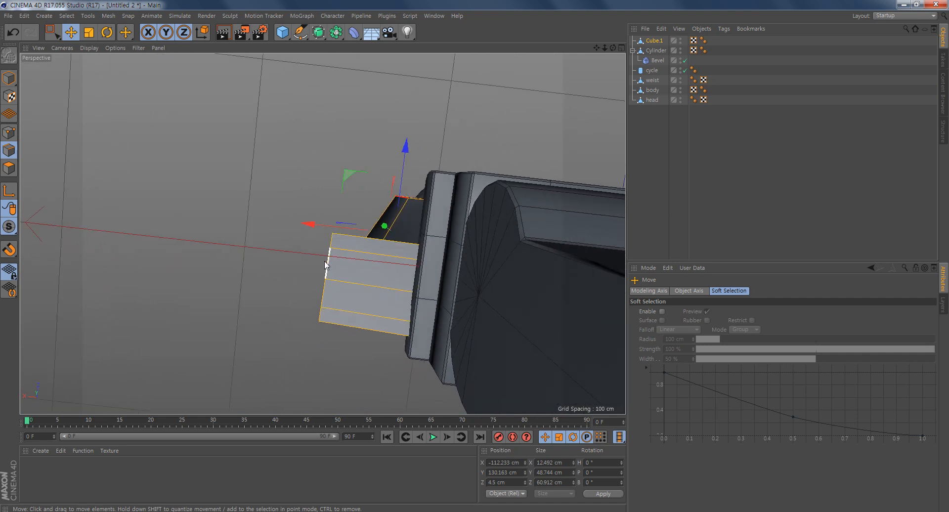
# Scale the back edge of the arm's lower end to about 20.3 cm in X
pyautogui.keyDown('alt'); pyautogui.moveTo(395, 306); pyautogui.dragTo(413, 298); pyautogui.keyUp('alt')
pyautogui.scroll(3, 394, 312)
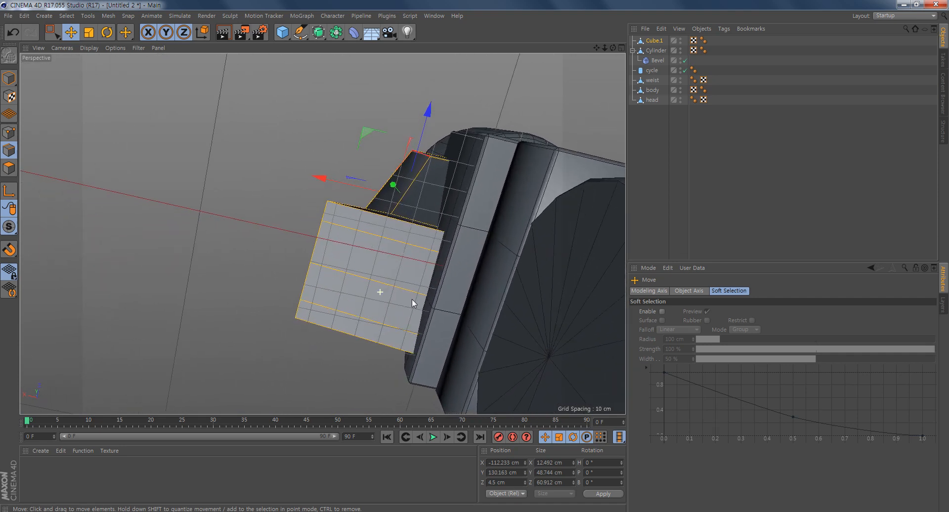
pyautogui.keyDown('alt'); pyautogui.moveTo(322, 233); pyautogui.dragTo(397, 270); pyautogui.keyUp('alt')
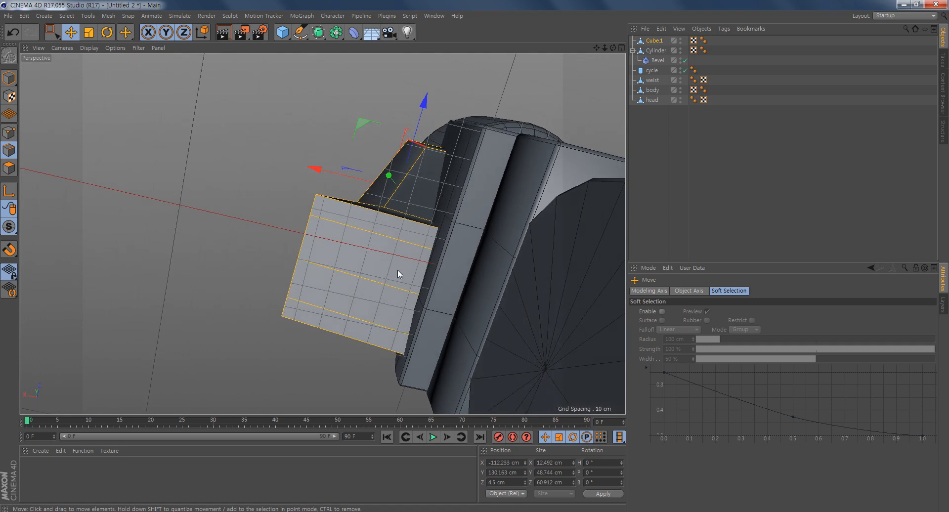
pyautogui.click(406, 219)
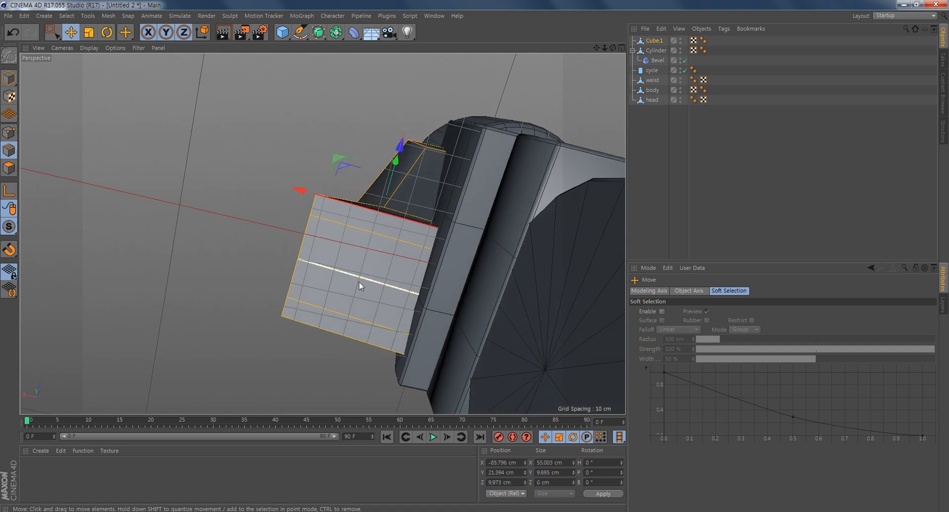
pyautogui.click(89, 33)
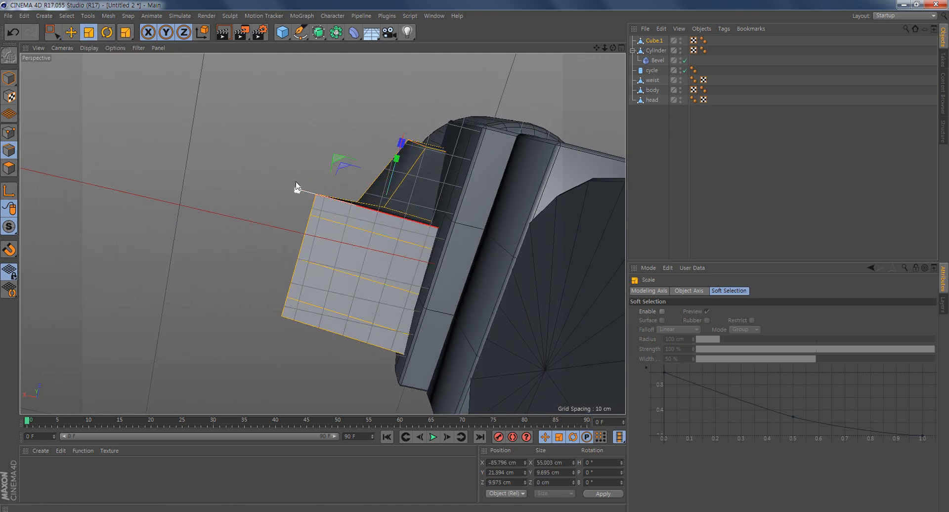
pyautogui.moveTo(298, 192); pyautogui.dragTo(336, 208)
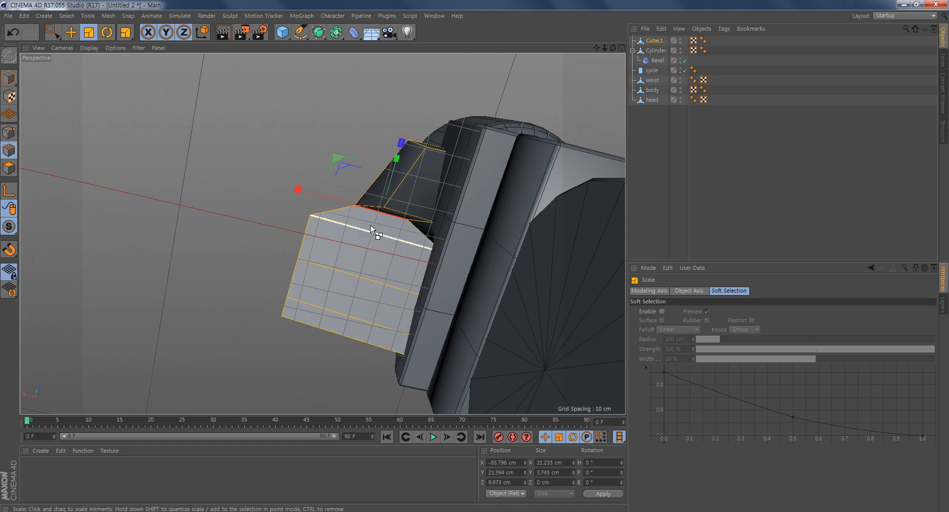
pyautogui.hotkey('ctrl', 'z')
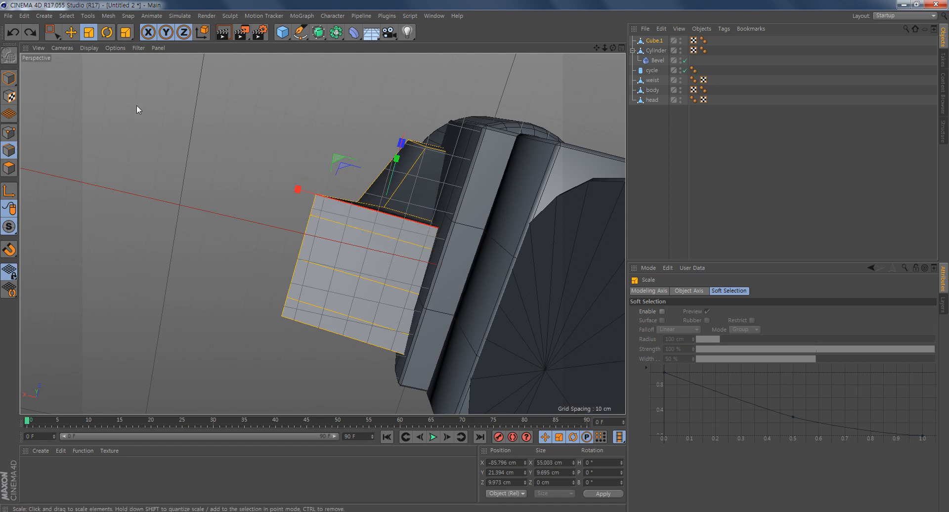
pyautogui.moveTo(126, 120); pyautogui.dragTo(150, 142)
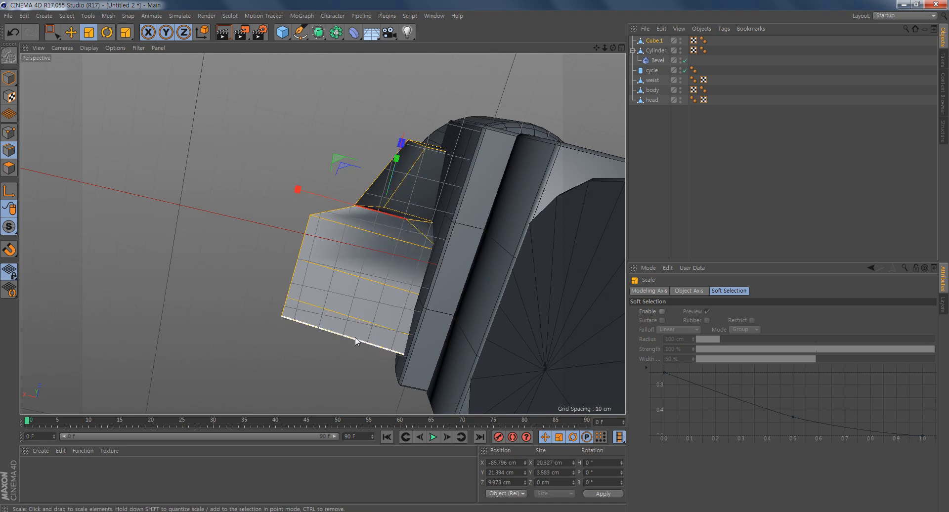
# Narrow the front edge of the arm's lower end in X, and scale the neighbouring crosswise edges, the rear one to about 44.5 cm, for a rounder outline
pyautogui.click(368, 344)
pyautogui.moveTo(370, 293); pyautogui.dragTo(64, 229)
pyautogui.click(393, 244)
pyautogui.moveTo(331, 143); pyautogui.dragTo(265, 170)
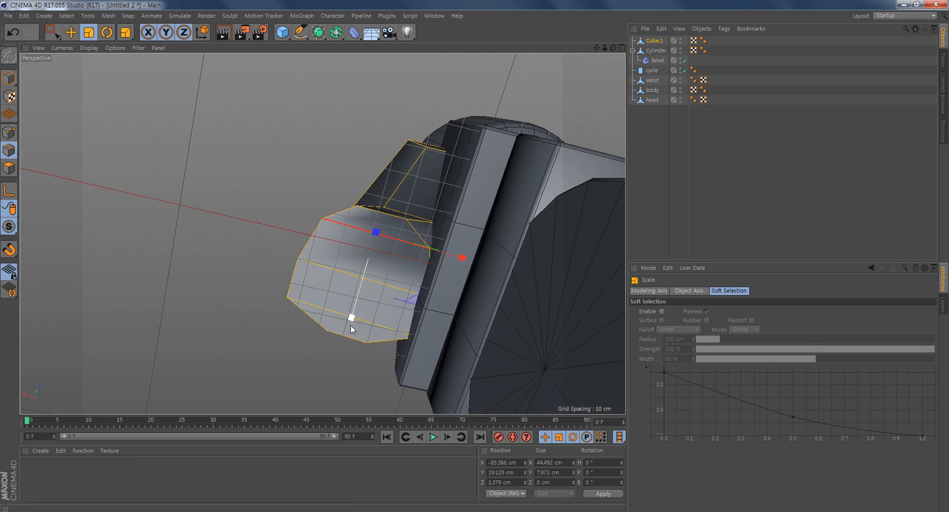
pyautogui.click(321, 311)
pyautogui.moveTo(274, 138); pyautogui.dragTo(245, 175)
# In polygon mode, select all polygons closing the arm's lower end and inset them by 8.2 cm with Extrude Inner to match the blueprint's wrist width
pyautogui.keyDown('alt'); pyautogui.moveTo(379, 203); pyautogui.dragTo(361, 145); pyautogui.keyUp('alt')
pyautogui.moveTo(25, 175)
pyautogui.keyDown('alt'); pyautogui.mouseDown()
pyautogui.moveTo(218, 212)
pyautogui.moveTo(155, 247)
pyautogui.moveTo(29, 183)
pyautogui.mouseUp(); pyautogui.keyUp('alt')
pyautogui.click(9, 169)
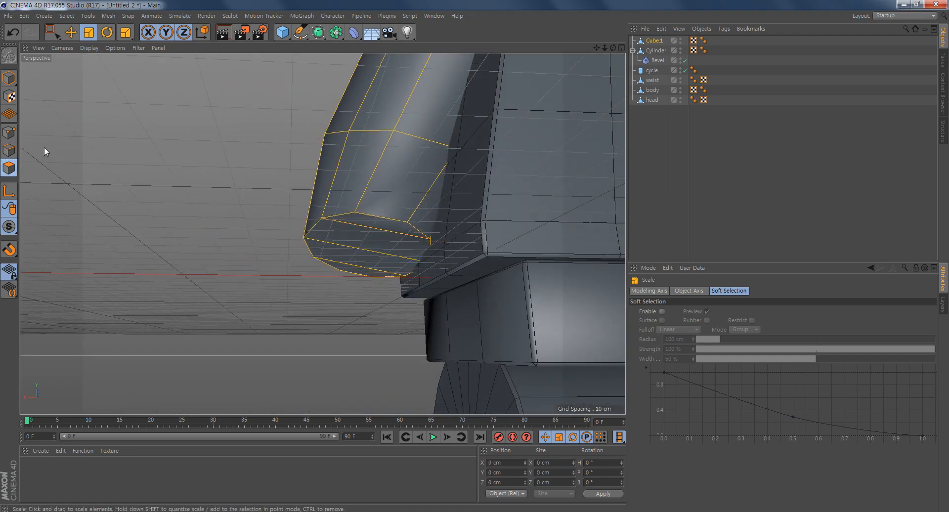
pyautogui.click(70, 32)
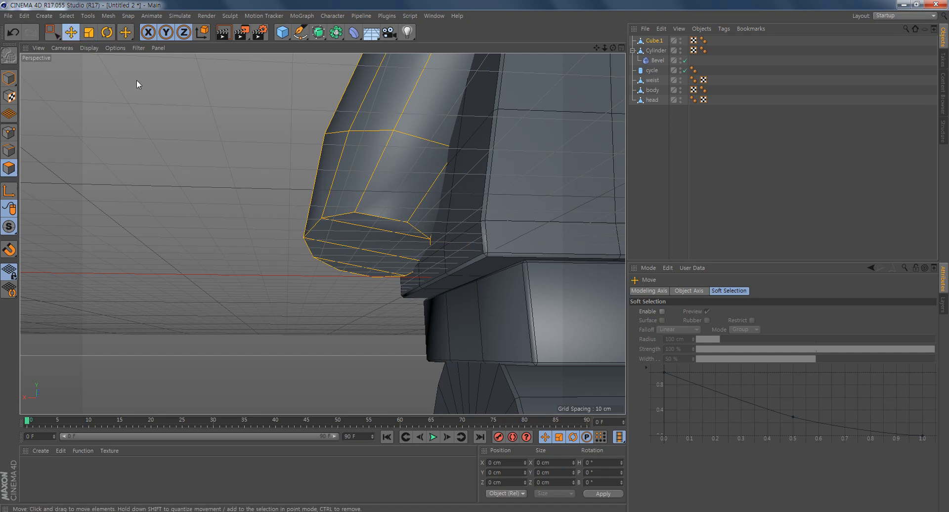
pyautogui.click(402, 234)
pyautogui.click(401, 234)
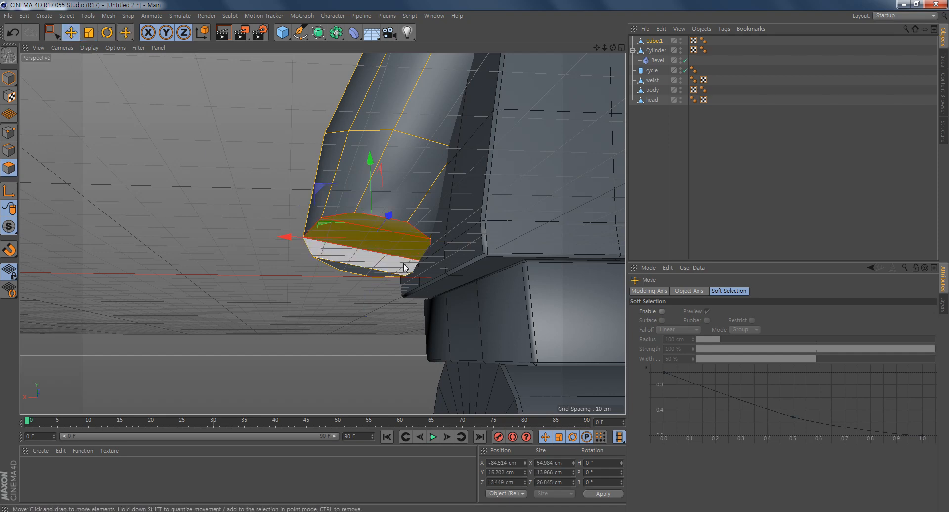
pyautogui.keyDown('shift'); pyautogui.click(364, 274); pyautogui.keyUp('shift')
pyautogui.keyDown('alt'); pyautogui.moveTo(409, 284); pyautogui.dragTo(286, 314); pyautogui.keyUp('alt')
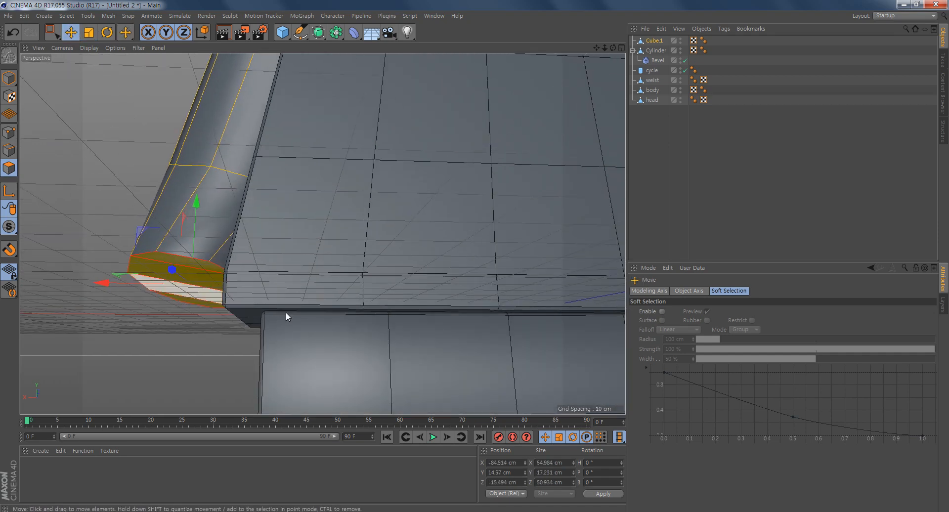
pyautogui.keyDown('alt'); pyautogui.moveTo(375, 311); pyautogui.dragTo(301, 300, button='right'); pyautogui.keyUp('alt')
pyautogui.keyDown('alt'); pyautogui.moveTo(301, 298); pyautogui.dragTo(276, 296); pyautogui.keyUp('alt')
pyautogui.middleClick(276, 295)
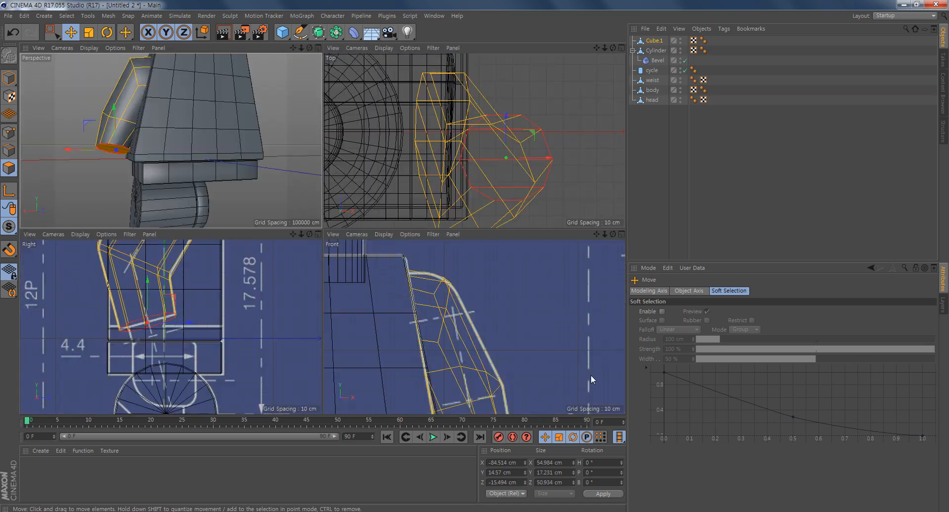
pyautogui.middleClick(591, 375)
pyautogui.keyDown('alt'); pyautogui.moveTo(513, 358); pyautogui.dragTo(462, 350, button='right'); pyautogui.keyUp('alt')
pyautogui.keyDown('alt'); pyautogui.moveTo(468, 334); pyautogui.dragTo(393, 171, button='middle'); pyautogui.keyUp('alt')
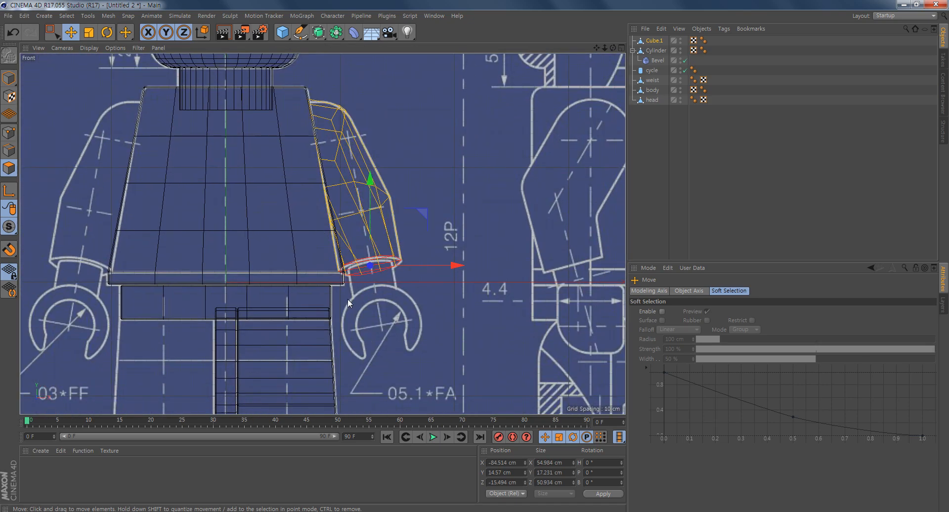
pyautogui.keyDown('alt'); pyautogui.moveTo(349, 300); pyautogui.dragTo(425, 317, button='right'); pyautogui.keyUp('alt')
pyautogui.keyDown('alt'); pyautogui.moveTo(455, 266); pyautogui.dragTo(309, 285, button='middle'); pyautogui.keyUp('alt')
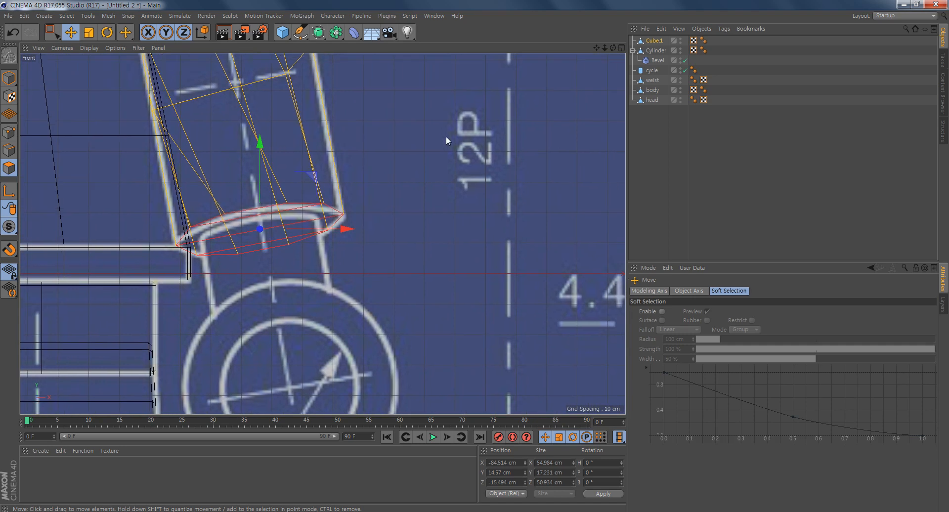
pyautogui.rightClick(381, 108)
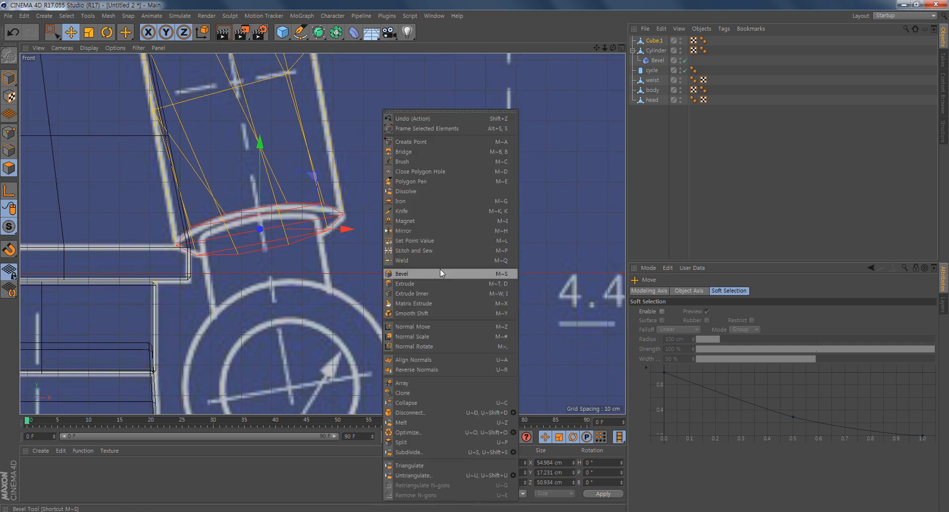
pyautogui.click(432, 293)
pyautogui.moveTo(488, 189); pyautogui.dragTo(506, 189)
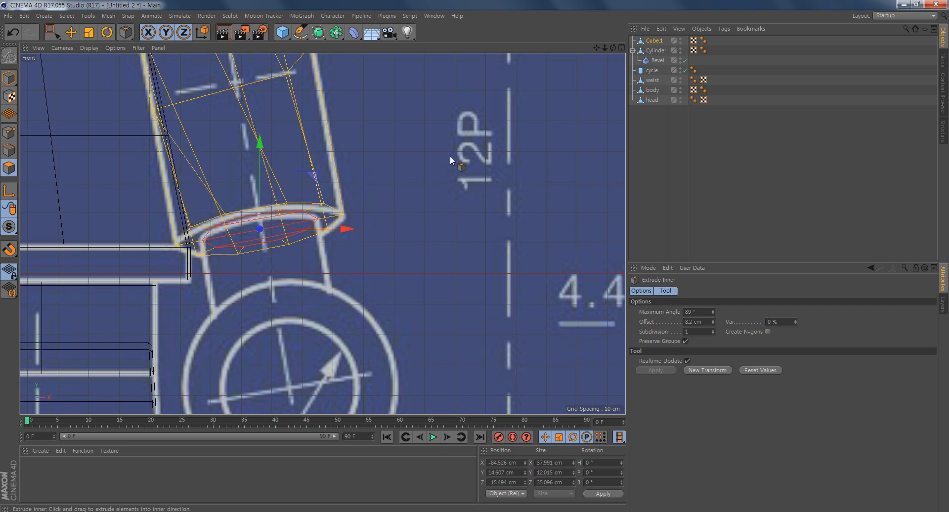
# Extrude the inset polygons 25.9 cm down to the blueprint's hand to form the wrist
pyautogui.rightClick(415, 121)
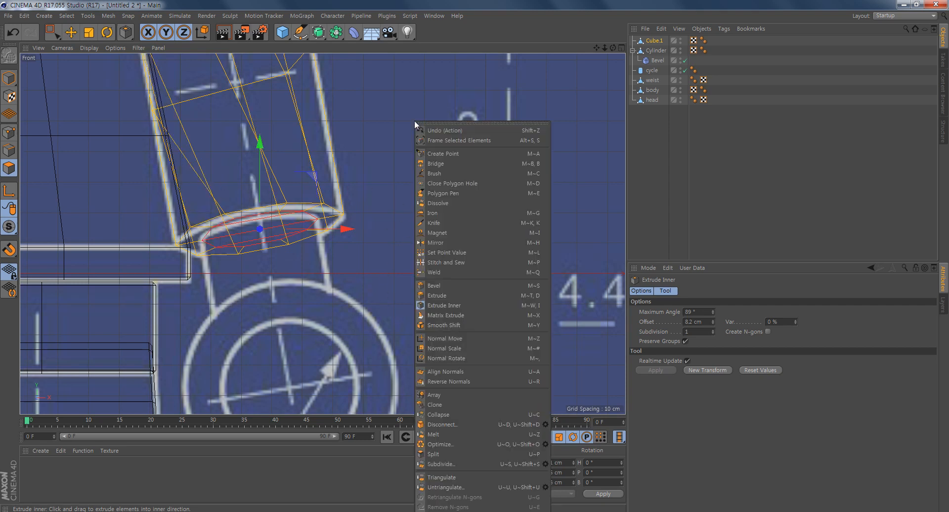
pyautogui.click(487, 294)
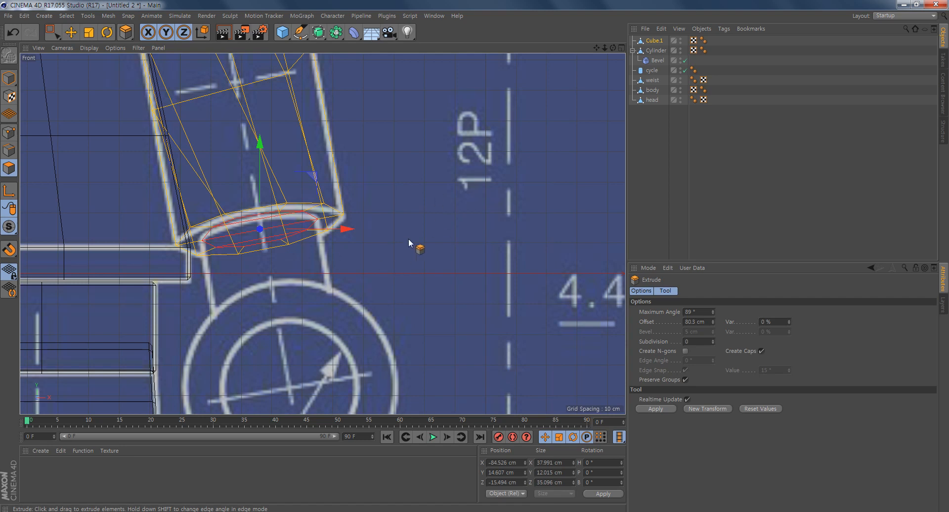
pyautogui.keyDown('alt'); pyautogui.moveTo(456, 268); pyautogui.dragTo(454, 201, button='middle'); pyautogui.keyUp('alt')
pyautogui.moveTo(408, 183); pyautogui.dragTo(472, 183)
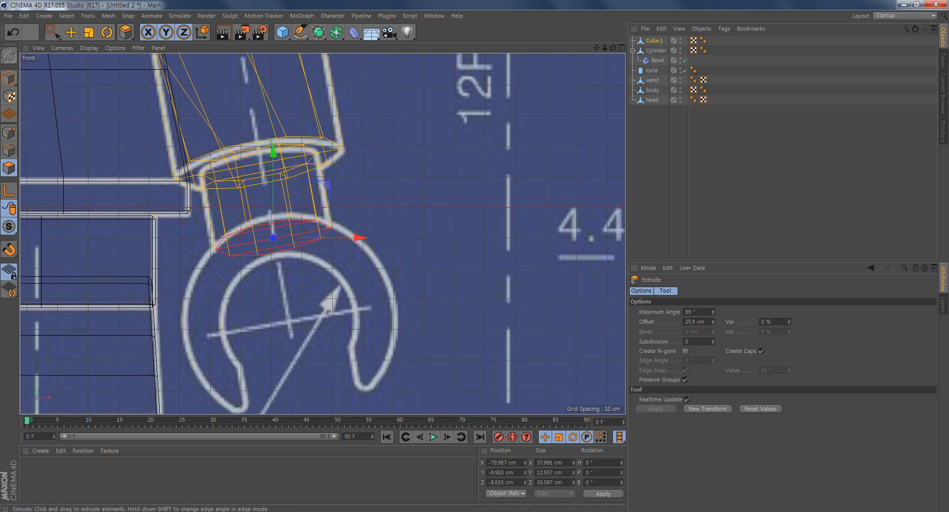
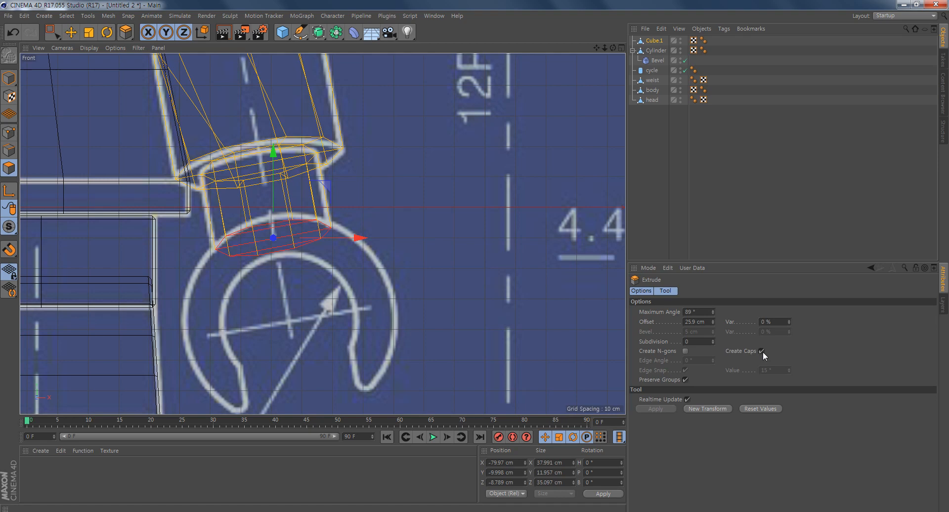
# Turn off Create Caps in the Extrude options and delete the polygons closing the wrist's lower end
pyautogui.scroll(6, 329, 221)
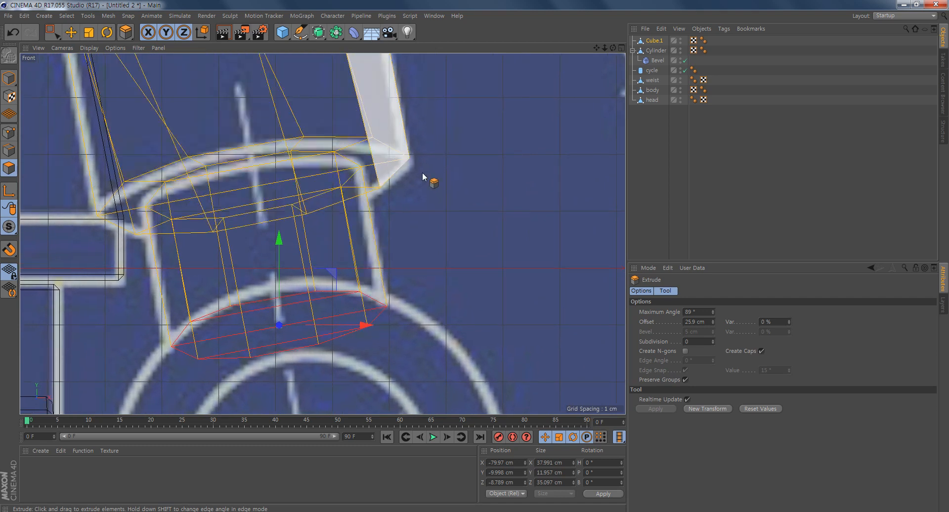
pyautogui.click(762, 351)
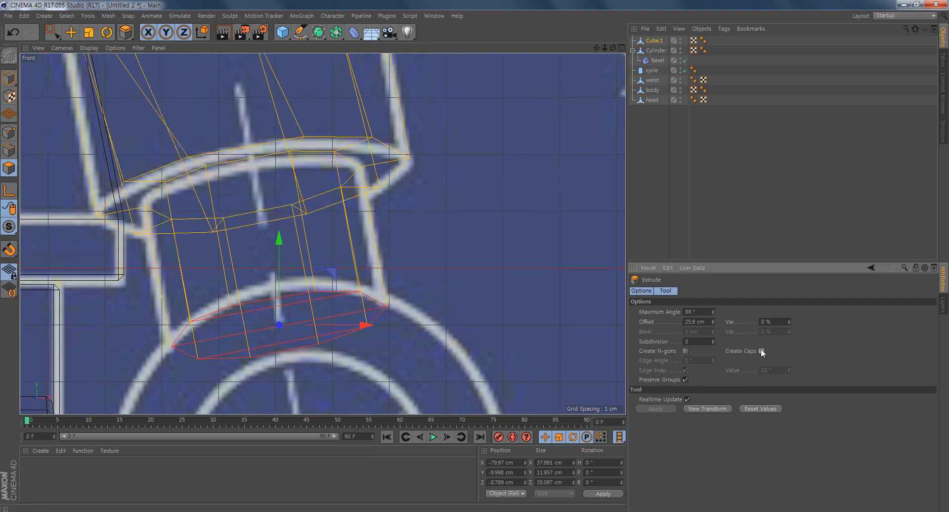
pyautogui.click(761, 351)
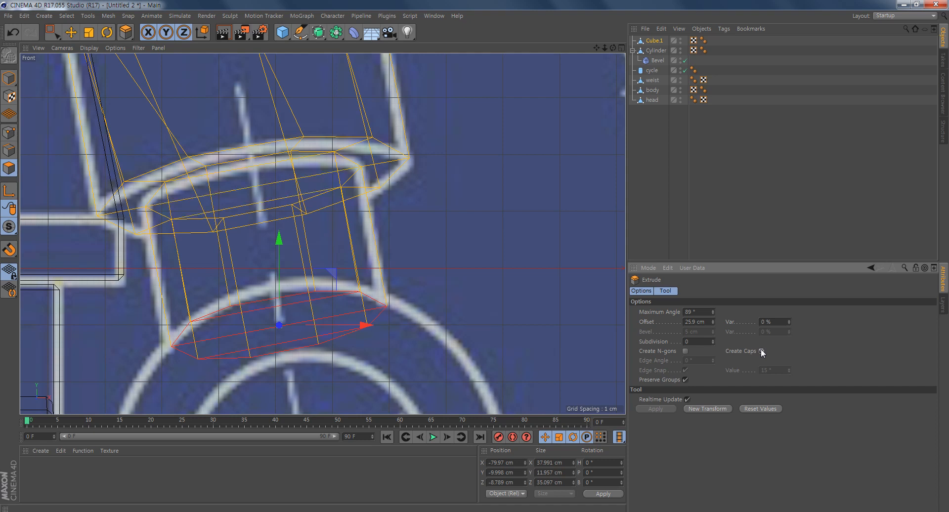
pyautogui.click(761, 350)
pyautogui.click(762, 350)
pyautogui.click(761, 350)
pyautogui.click(762, 351)
pyautogui.click(761, 350)
pyautogui.click(761, 351)
pyautogui.click(761, 351)
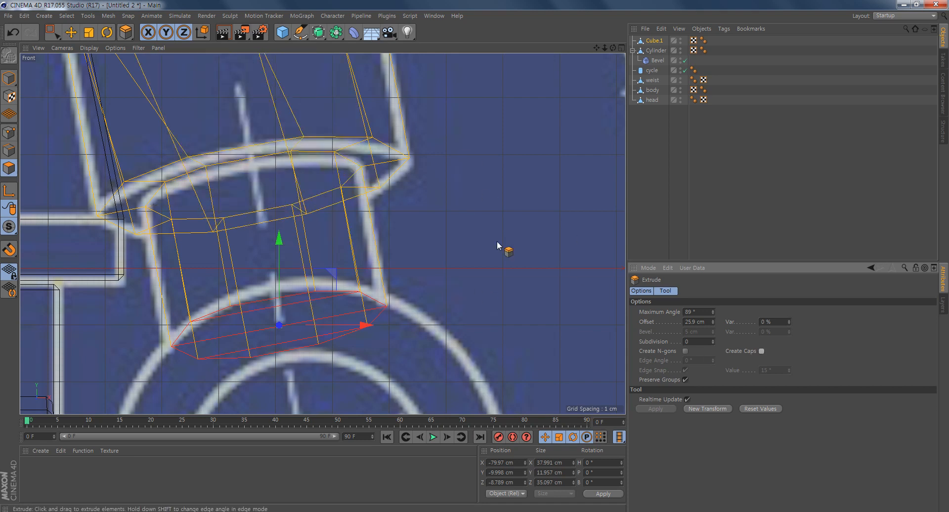
pyautogui.keyDown('alt'); pyautogui.moveTo(492, 316); pyautogui.dragTo(500, 280, button='middle'); pyautogui.keyUp('alt')
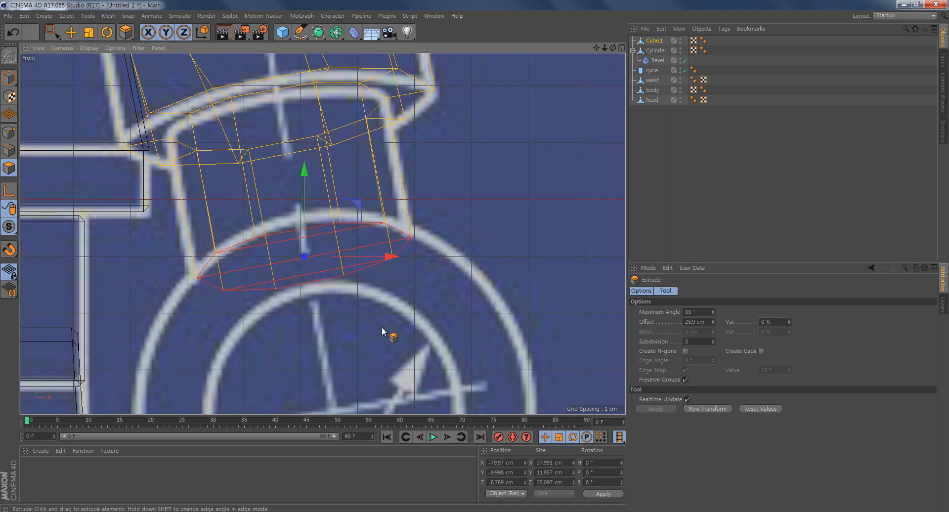
pyautogui.press('Delete')
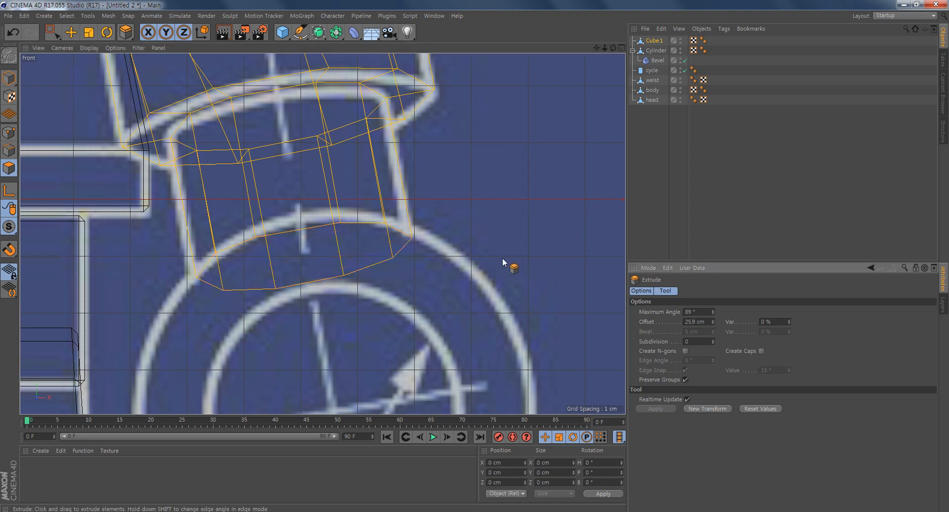
# Examine the open lower end of the wrist and its joint with the arm from below and from the side in perspective
pyautogui.middleClick(507, 257)
pyautogui.middleClick(167, 196)
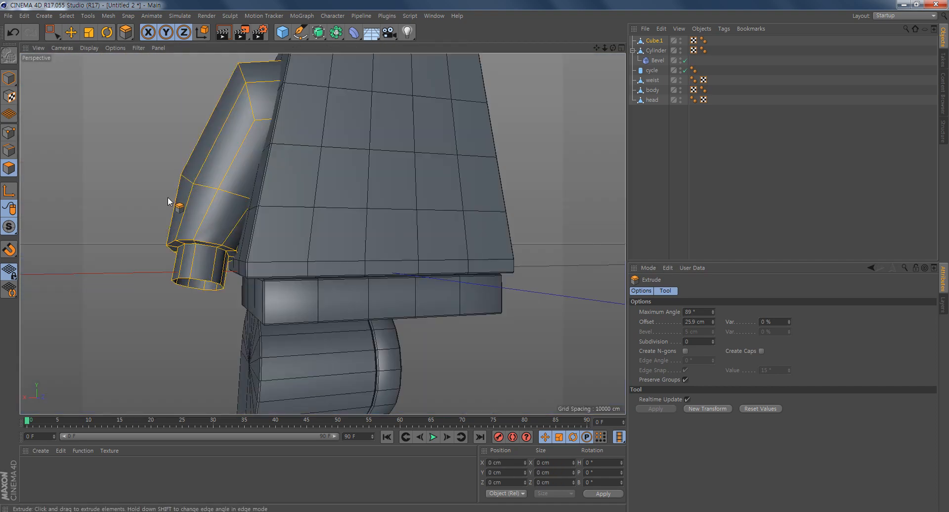
pyautogui.keyDown('alt'); pyautogui.moveTo(168, 196); pyautogui.dragTo(154, 161); pyautogui.keyUp('alt')
pyautogui.keyDown('alt'); pyautogui.moveTo(244, 275); pyautogui.dragTo(333, 216, button='middle'); pyautogui.keyUp('alt')
pyautogui.keyDown('alt'); pyautogui.moveTo(318, 280); pyautogui.dragTo(394, 292, button='right'); pyautogui.keyUp('alt')
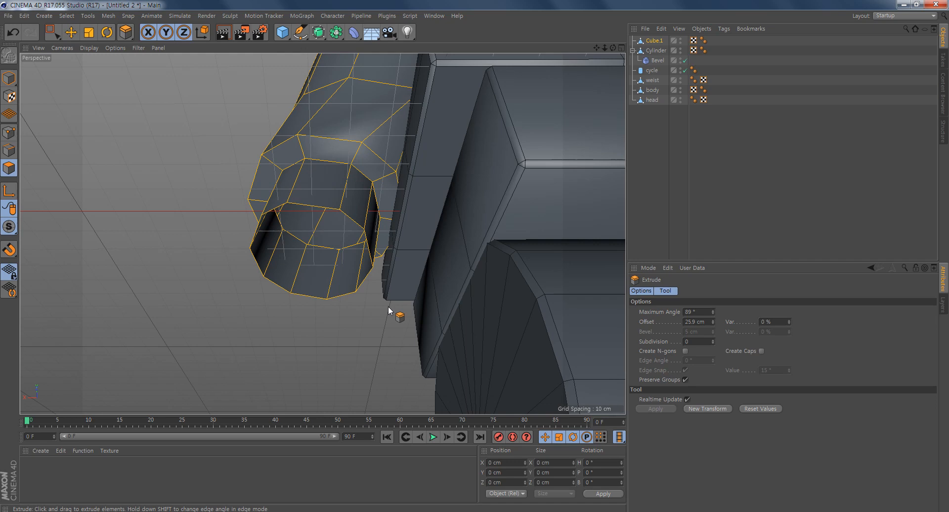
pyautogui.keyDown('alt'); pyautogui.moveTo(445, 237); pyautogui.dragTo(378, 225, button='right'); pyautogui.keyUp('alt')
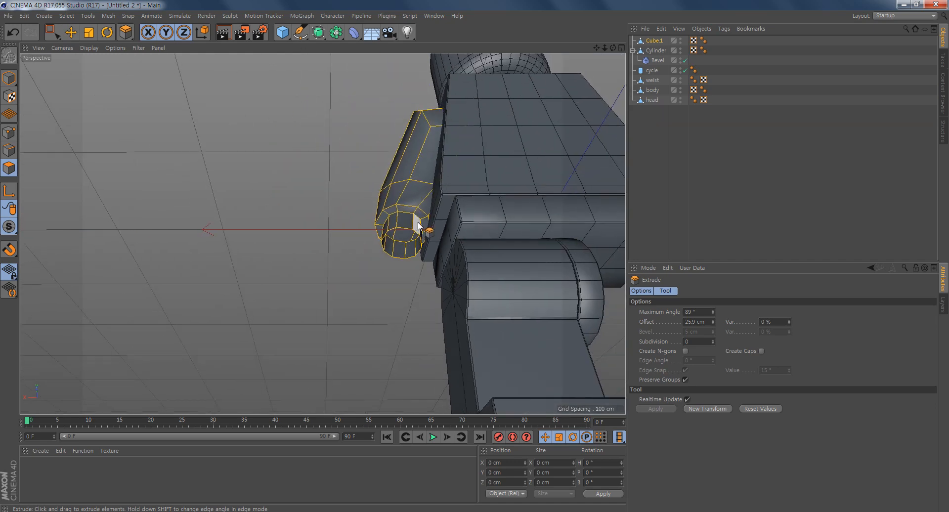
pyautogui.keyDown('alt'); pyautogui.moveTo(415, 219); pyautogui.dragTo(323, 201, button='middle'); pyautogui.keyUp('alt')
pyautogui.keyDown('alt'); pyautogui.moveTo(323, 200); pyautogui.dragTo(337, 241); pyautogui.keyUp('alt')
pyautogui.keyDown('alt'); pyautogui.moveTo(313, 155); pyautogui.dragTo(304, 258, button='middle'); pyautogui.keyUp('alt')
pyautogui.keyDown('alt'); pyautogui.moveTo(304, 258); pyautogui.dragTo(338, 243, button='right'); pyautogui.keyUp('alt')
# In edge mode, select the edge loops around the arm's lower rim and the wrist's base and bevel them with a 1 cm offset
pyautogui.click(9, 151)
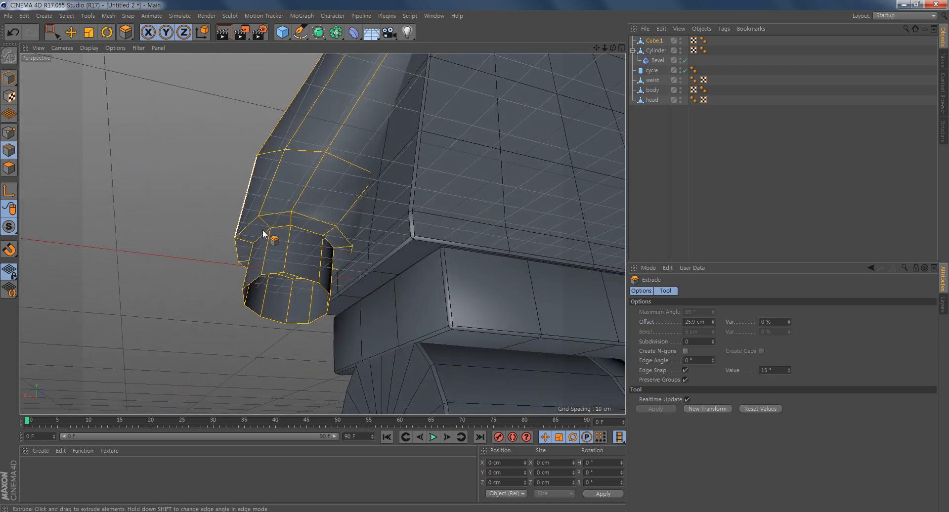
pyautogui.click(70, 32)
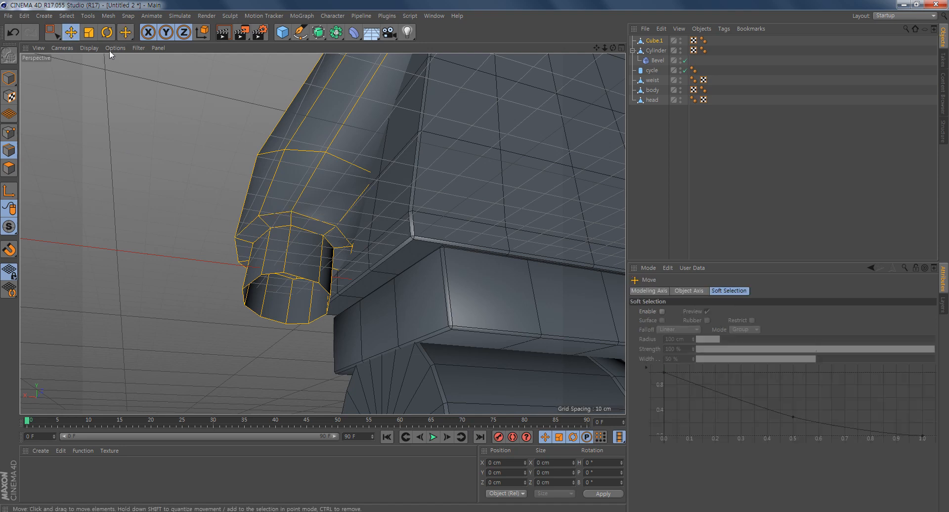
pyautogui.doubleClick(315, 218)
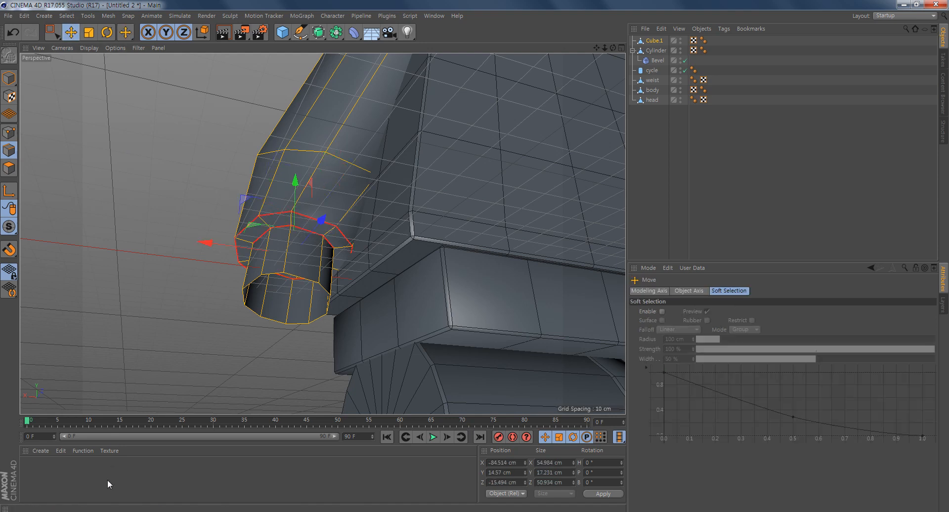
pyautogui.click(356, 33)
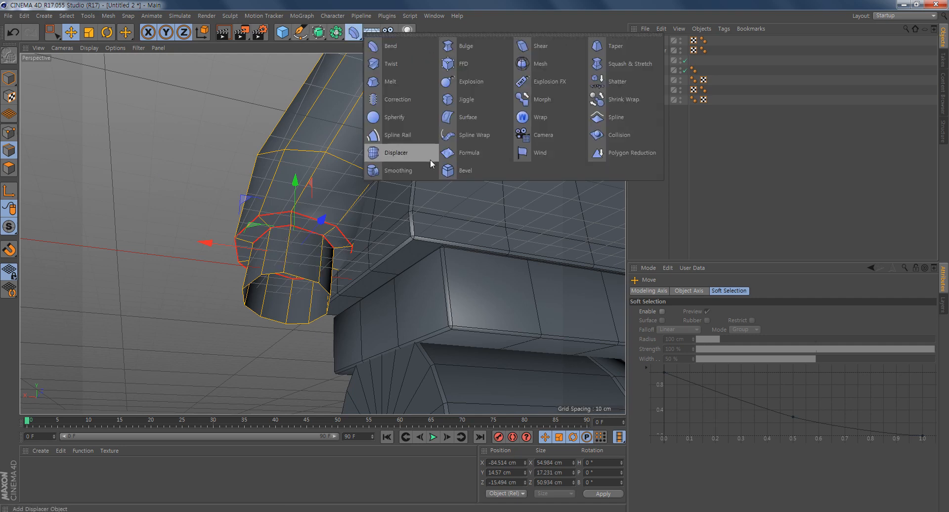
pyautogui.rightClick(156, 115)
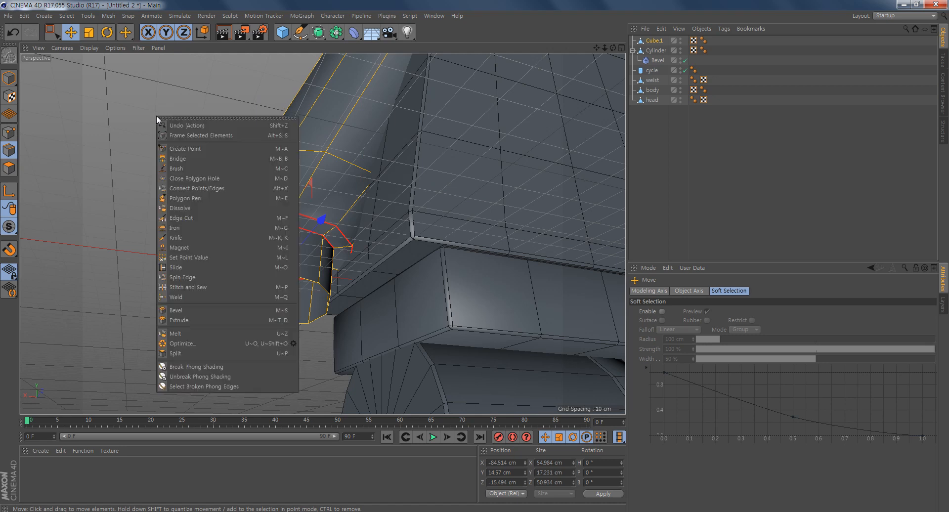
pyautogui.click(219, 310)
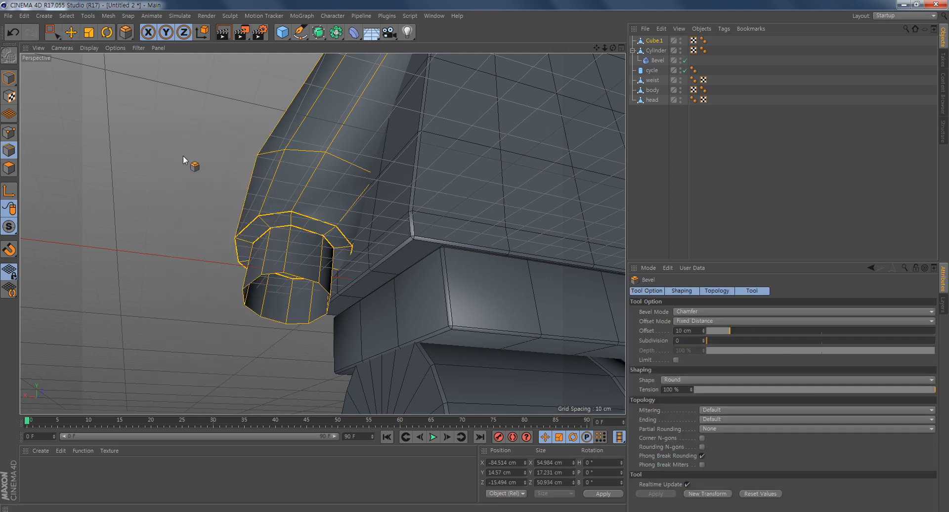
pyautogui.moveTo(183, 157); pyautogui.dragTo(191, 157)
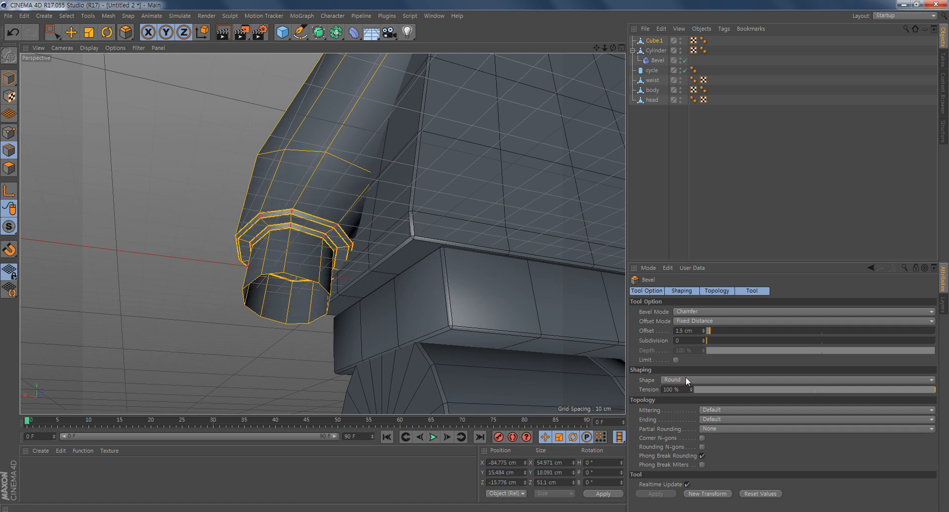
pyautogui.click(694, 331)
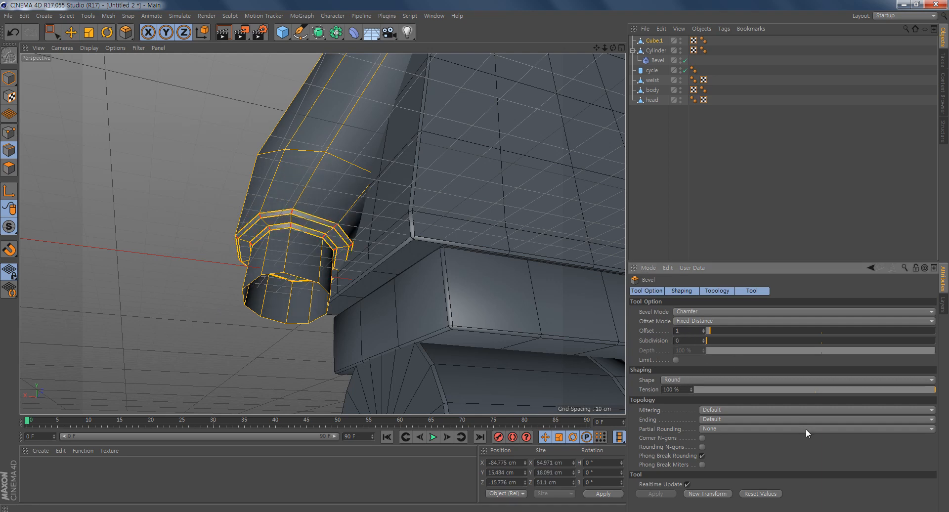
pyautogui.press('Return')
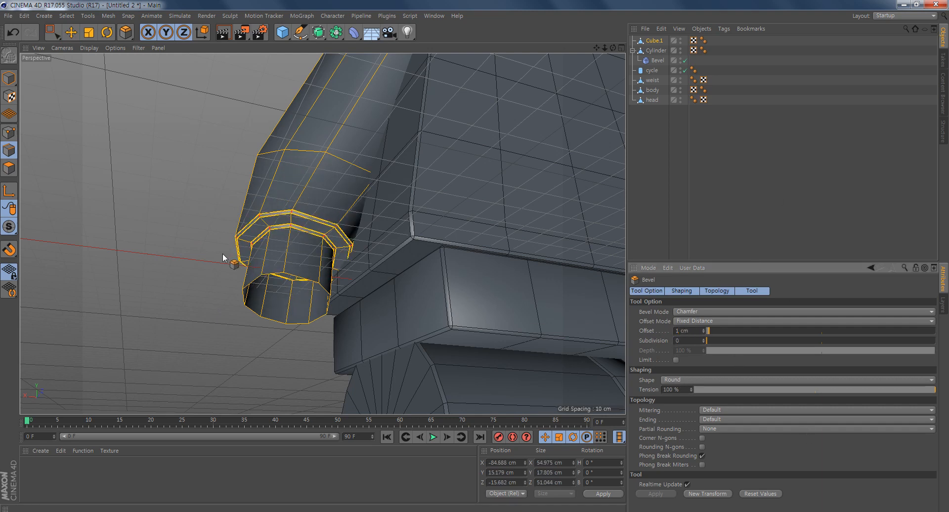
pyautogui.keyDown('alt'); pyautogui.moveTo(222, 254); pyautogui.dragTo(212, 218, button='middle'); pyautogui.keyUp('alt')
pyautogui.press('e')
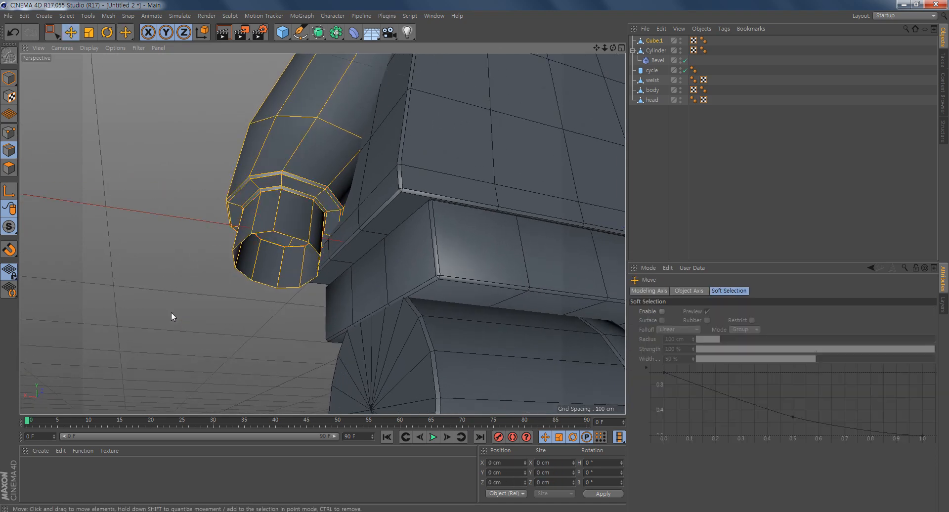
# Add a cylinder primitive for the hand with the front blueprint in view
pyautogui.keyDown('alt'); pyautogui.moveTo(233, 250); pyautogui.dragTo(286, 269); pyautogui.keyUp('alt')
pyautogui.middleClick(286, 269)
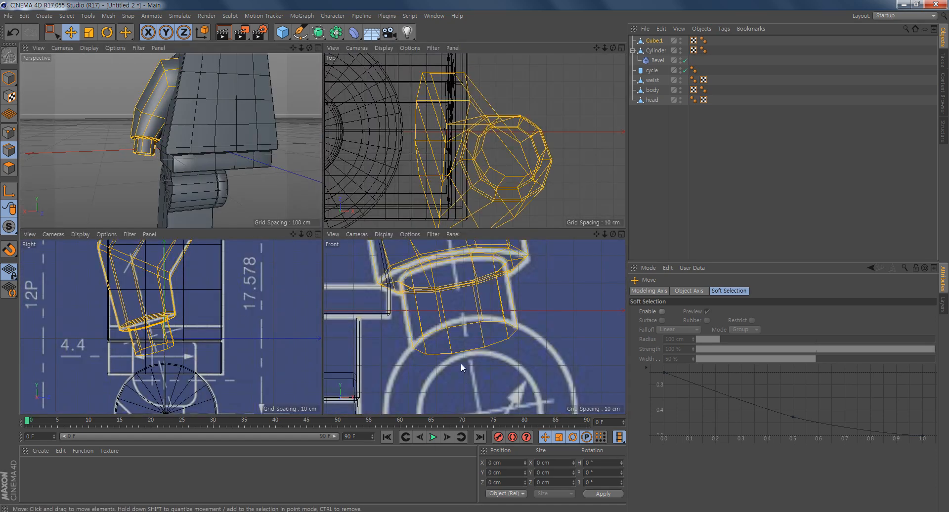
pyautogui.scroll(3, 477, 286)
pyautogui.scroll(-2, 494, 333)
pyautogui.middleClick(494, 333)
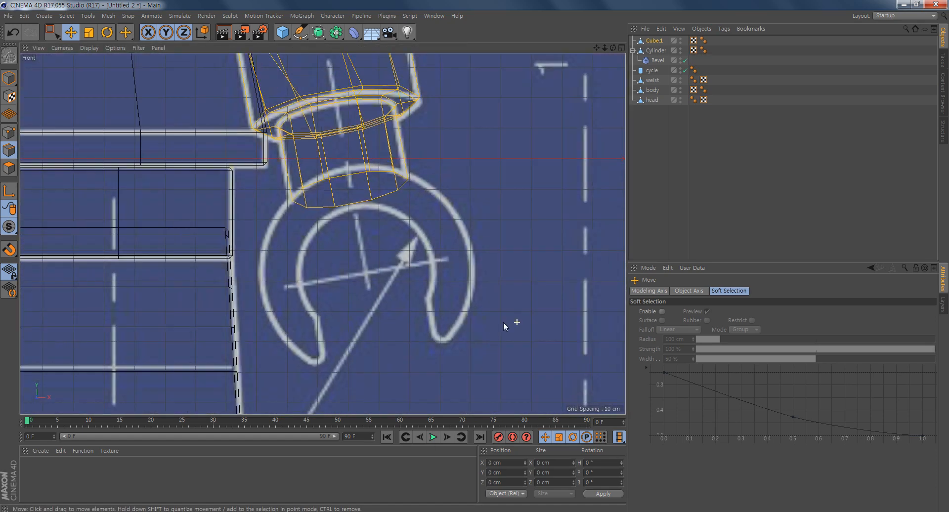
pyautogui.scroll(-2, 503, 322)
pyautogui.keyDown('alt'); pyautogui.moveTo(467, 322); pyautogui.dragTo(391, 261, button='middle'); pyautogui.keyUp('alt')
pyautogui.click(283, 32)
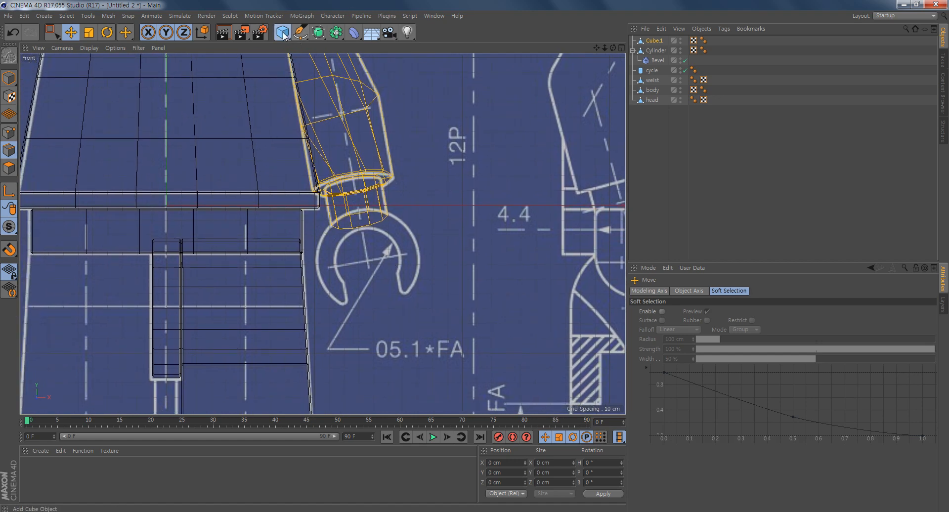
pyautogui.click(466, 54)
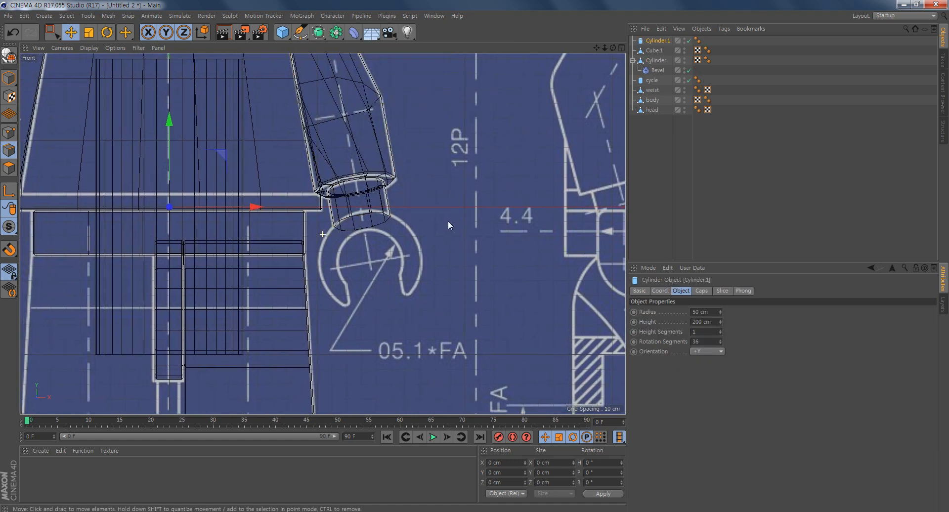
# Set the new cylinder's orientation to +Z so its round face points to the front view
pyautogui.keyDown('alt'); pyautogui.moveTo(448, 221); pyautogui.dragTo(462, 251, button='middle'); pyautogui.keyUp('alt')
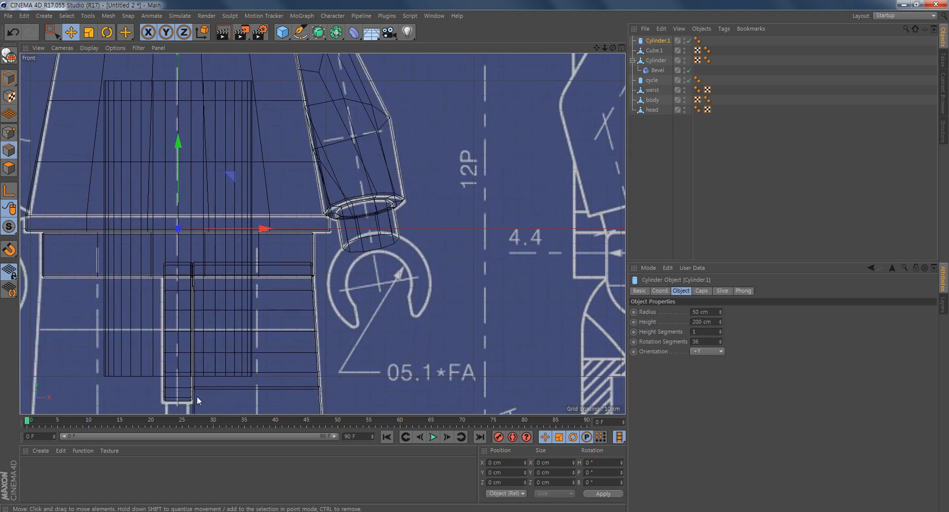
pyautogui.middleClick(306, 345)
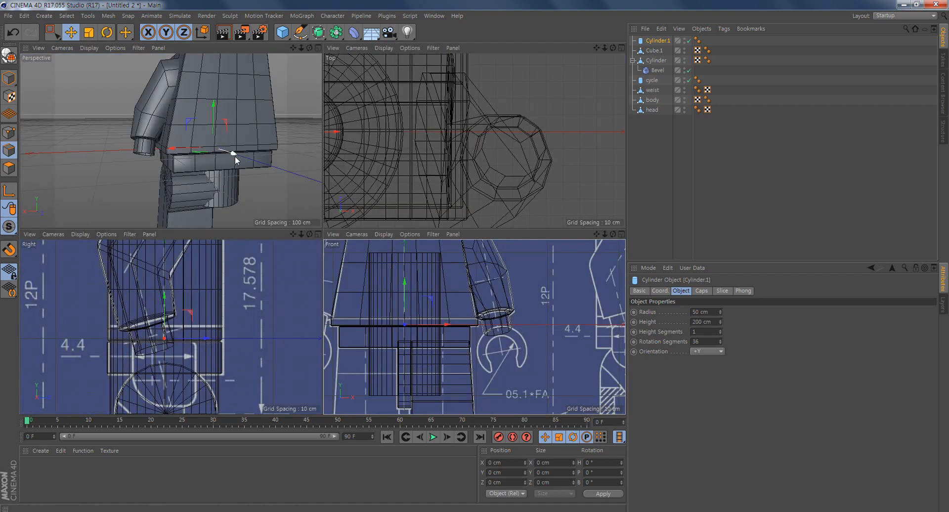
pyautogui.keyDown('alt'); pyautogui.moveTo(235, 159); pyautogui.dragTo(246, 159); pyautogui.keyUp('alt')
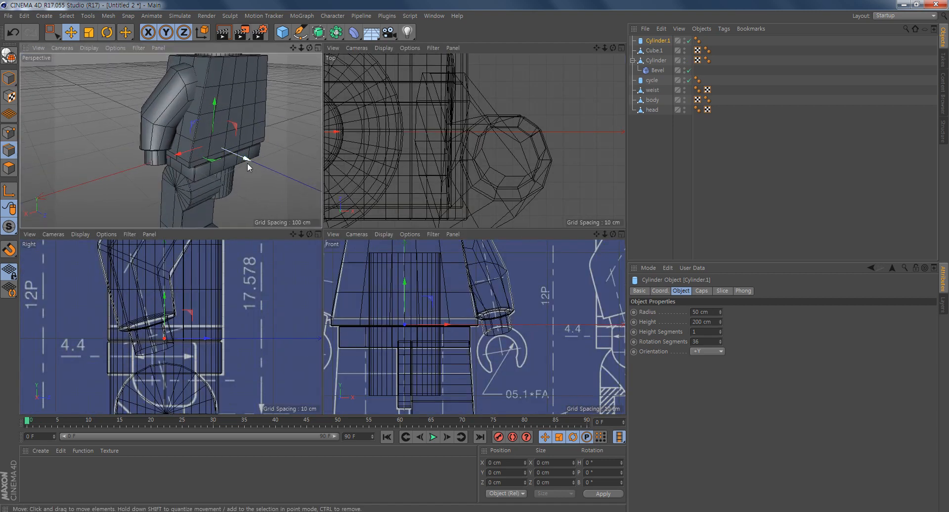
pyautogui.click(699, 352)
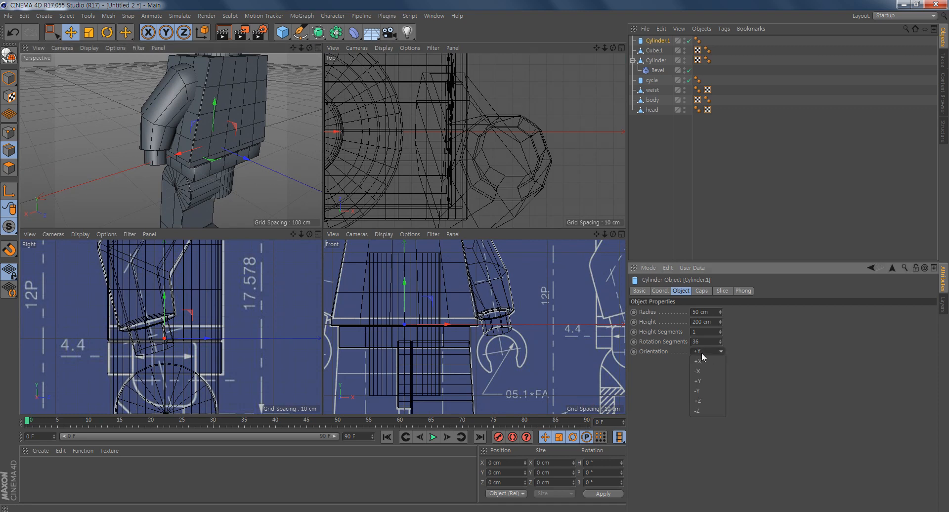
pyautogui.click(711, 401)
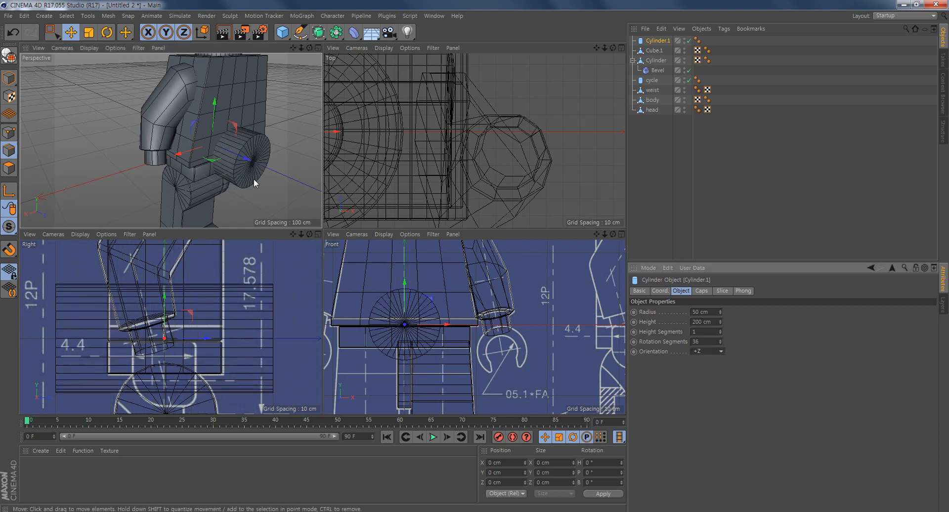
# Move the cylinder onto the centre of the blueprint's hand in the front view and set its rotation segments to 20
pyautogui.middleClick(477, 332)
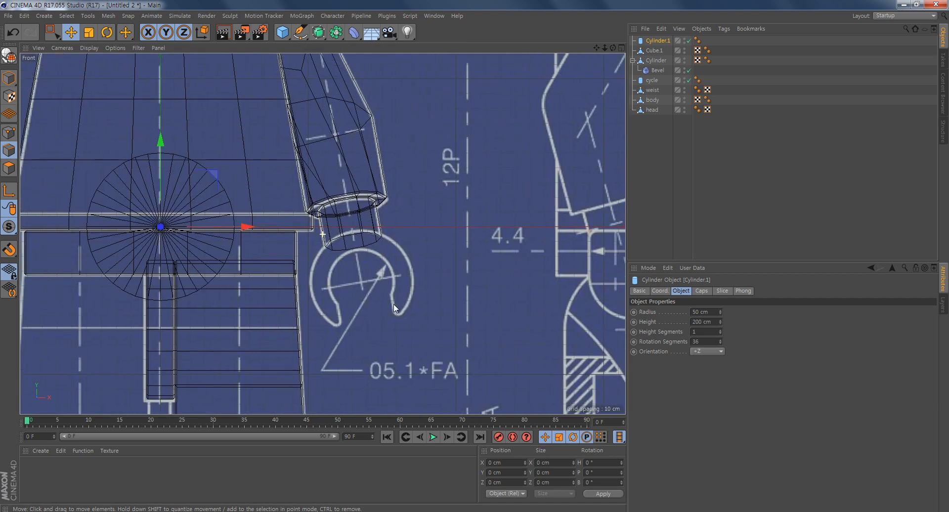
pyautogui.moveTo(214, 172); pyautogui.dragTo(414, 228)
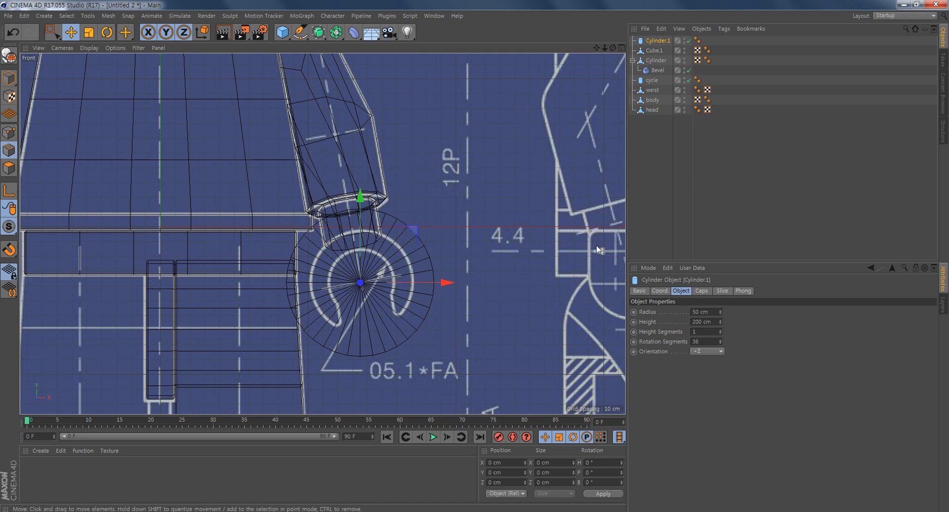
pyautogui.doubleClick(709, 342)
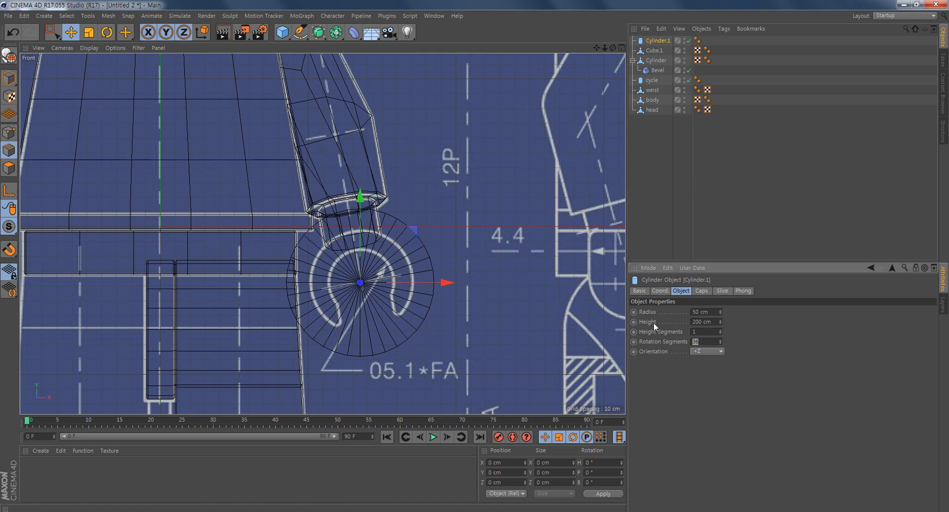
pyautogui.write('20')
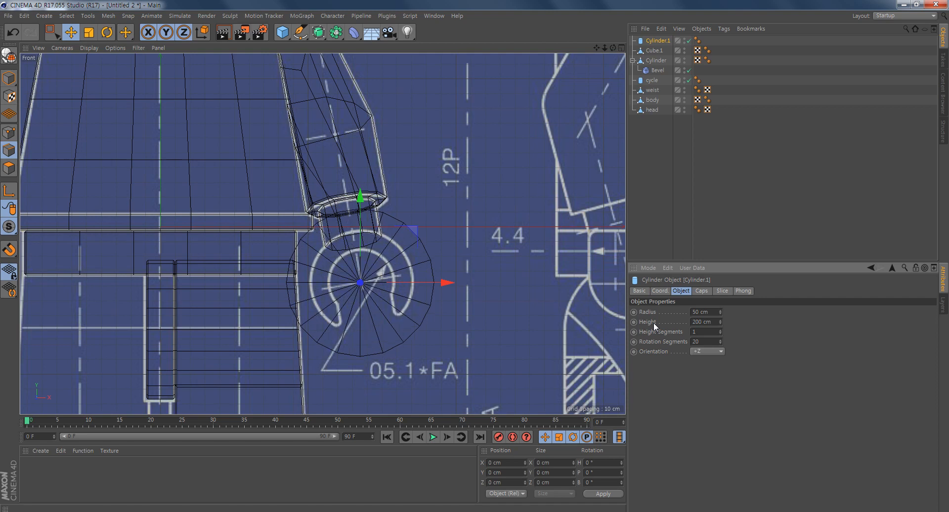
# In model mode, reduce the cylinder's radius to about 34.7 cm and centre it on the outer circle of the blueprint's hand
pyautogui.scroll(5, 394, 337)
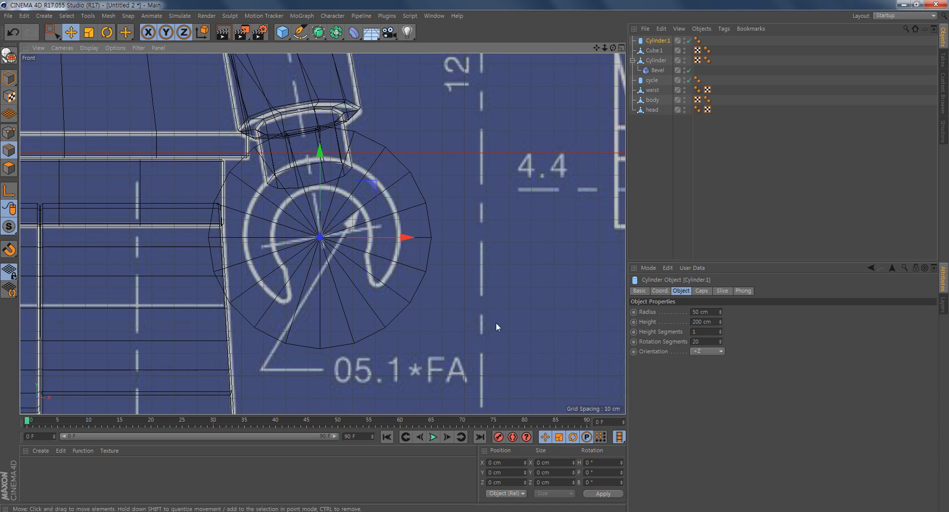
pyautogui.scroll(3, 393, 317)
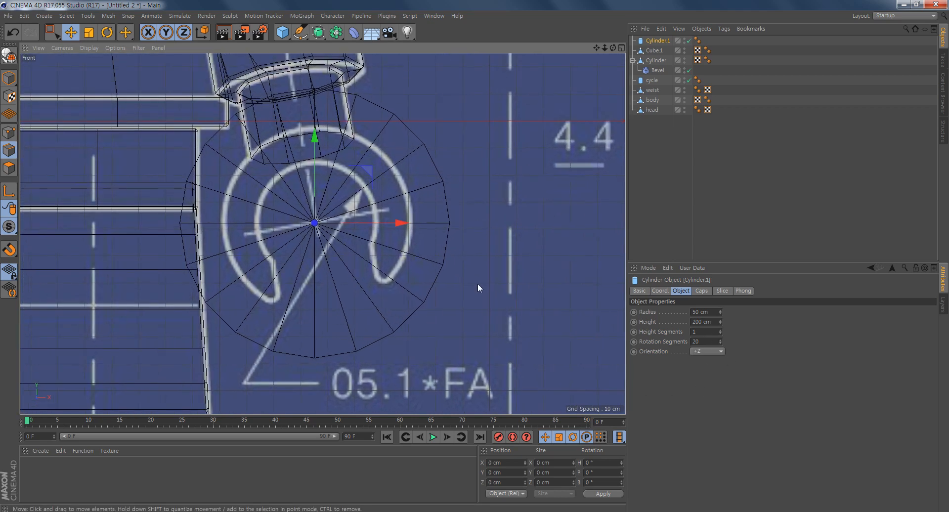
pyautogui.click(9, 79)
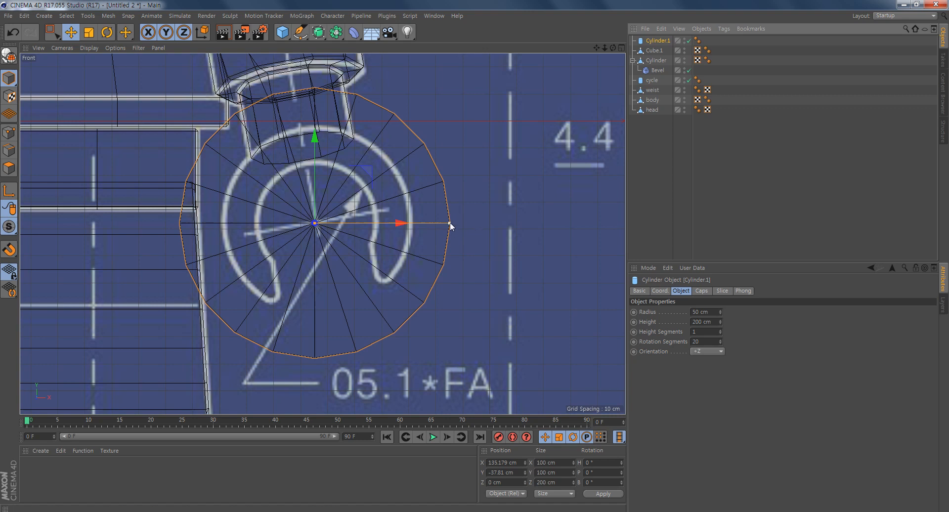
pyautogui.moveTo(449, 223); pyautogui.dragTo(411, 230)
pyautogui.moveTo(366, 172); pyautogui.dragTo(370, 172)
pyautogui.moveTo(415, 222); pyautogui.dragTo(413, 225)
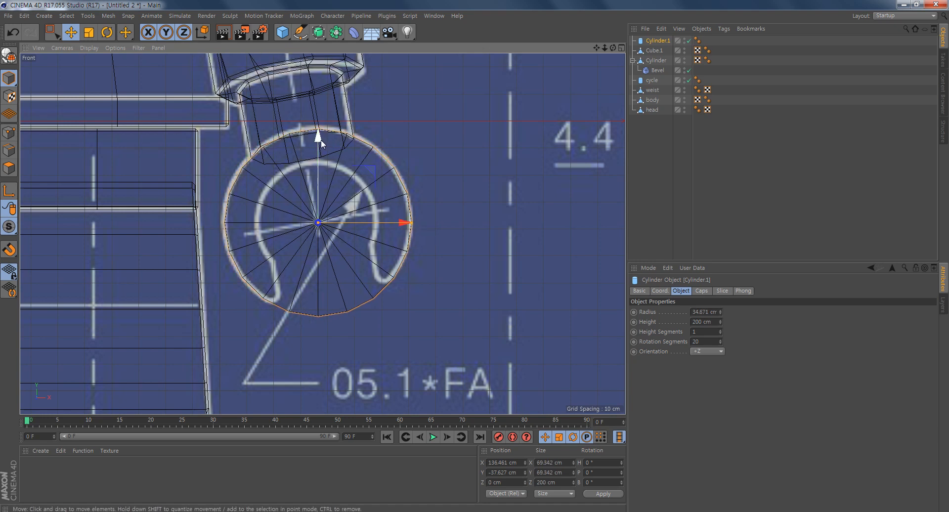
pyautogui.moveTo(321, 141); pyautogui.dragTo(319, 139)
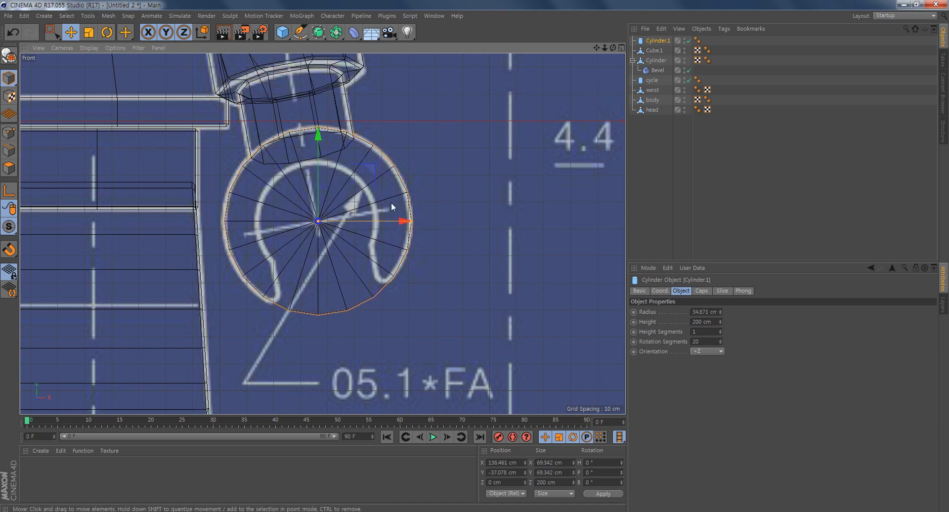
pyautogui.moveTo(400, 219); pyautogui.dragTo(401, 222)
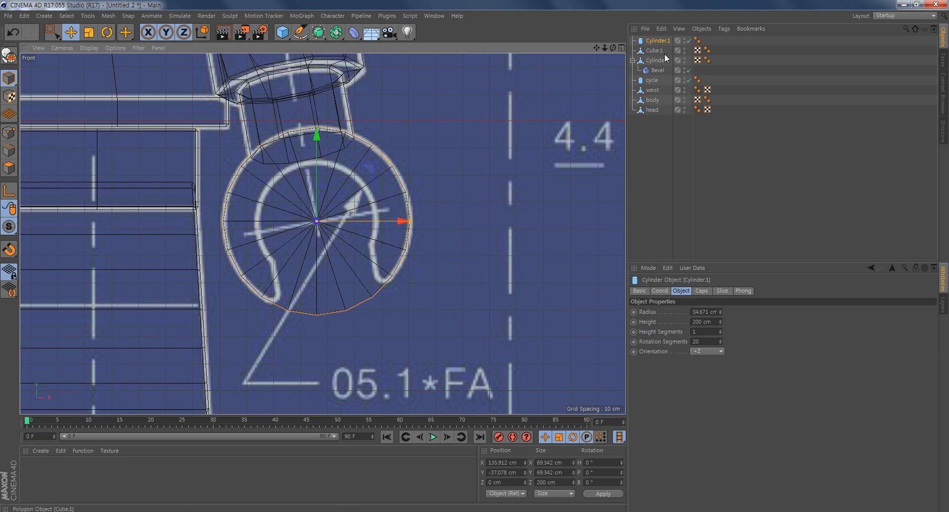
# Duplicate the hand cylinder and shrink the copy's radius to about 21.9 cm to match the hand's inner circle
pyautogui.hotkey('ctrl', 'c')
pyautogui.hotkey('ctrl', 'v')
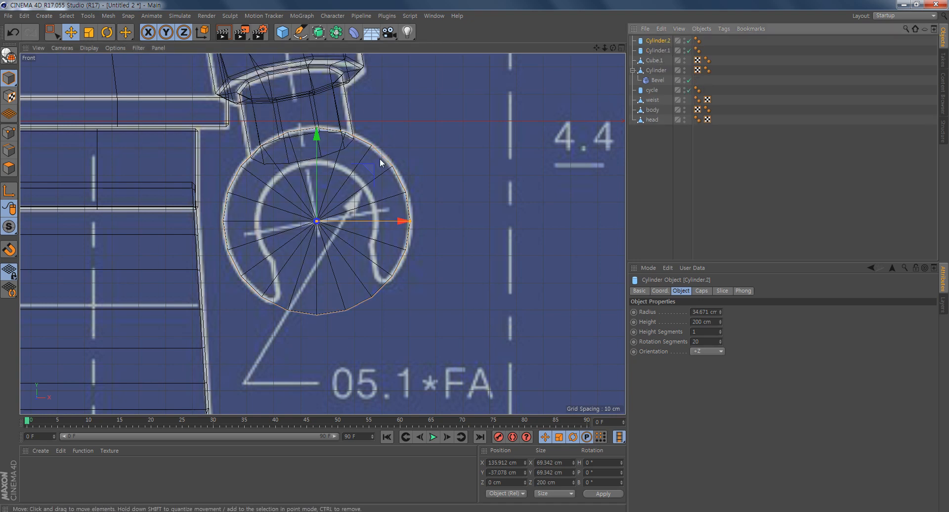
pyautogui.moveTo(411, 221); pyautogui.dragTo(375, 236)
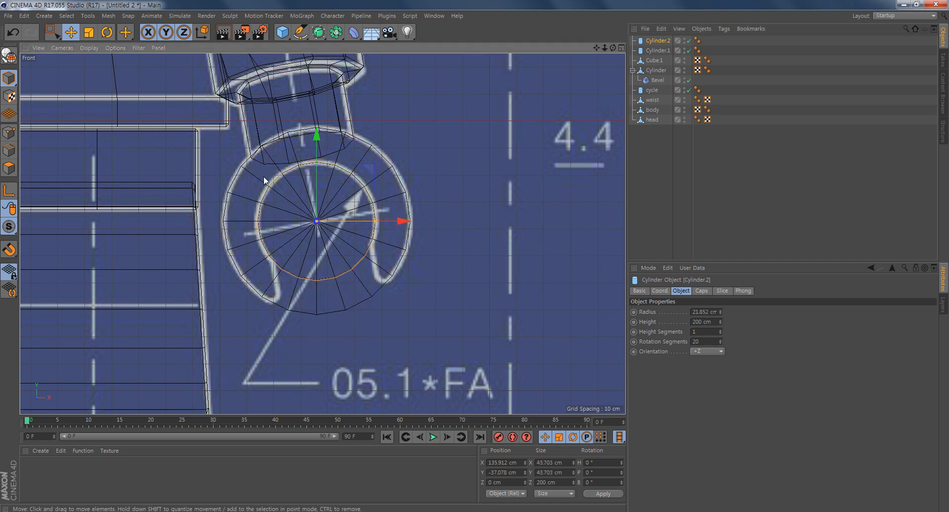
pyautogui.middleClick(320, 257)
pyautogui.keyDown('alt'); pyautogui.moveTo(225, 207); pyautogui.dragTo(235, 153, button='middle'); pyautogui.keyUp('alt')
pyautogui.scroll(3, 231, 166)
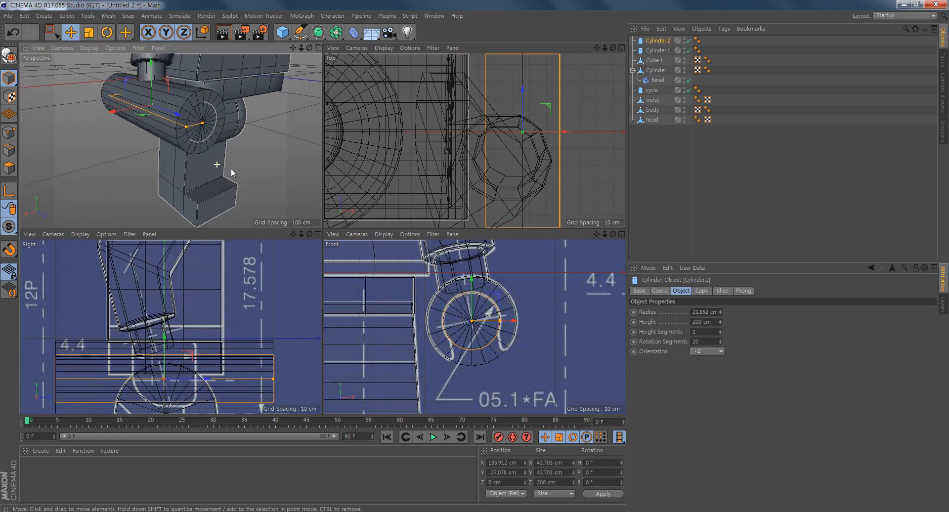
# Lengthen the inner hand cylinder to a height of about 318 cm, past both ends of the outer one, and add a Boole object
pyautogui.keyDown('alt'); pyautogui.moveTo(168, 152); pyautogui.dragTo(191, 185); pyautogui.keyUp('alt')
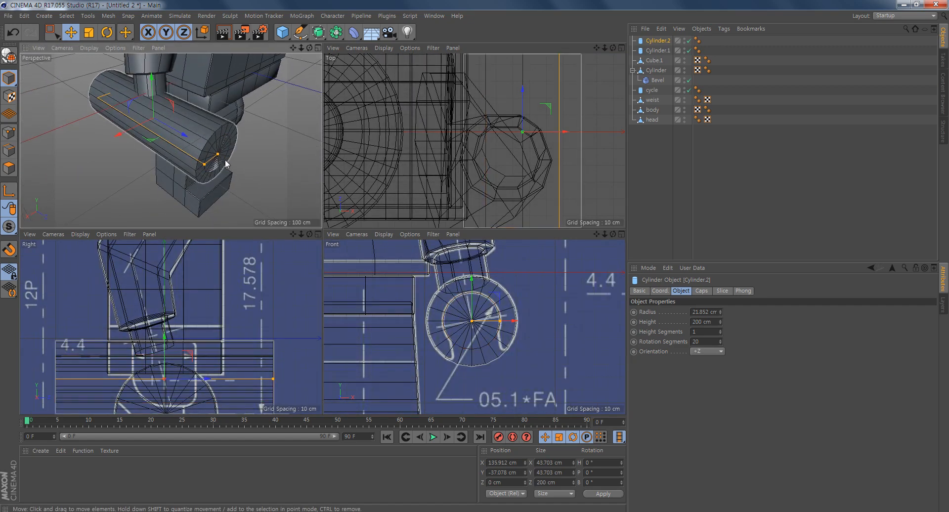
pyautogui.moveTo(219, 157); pyautogui.dragTo(271, 210)
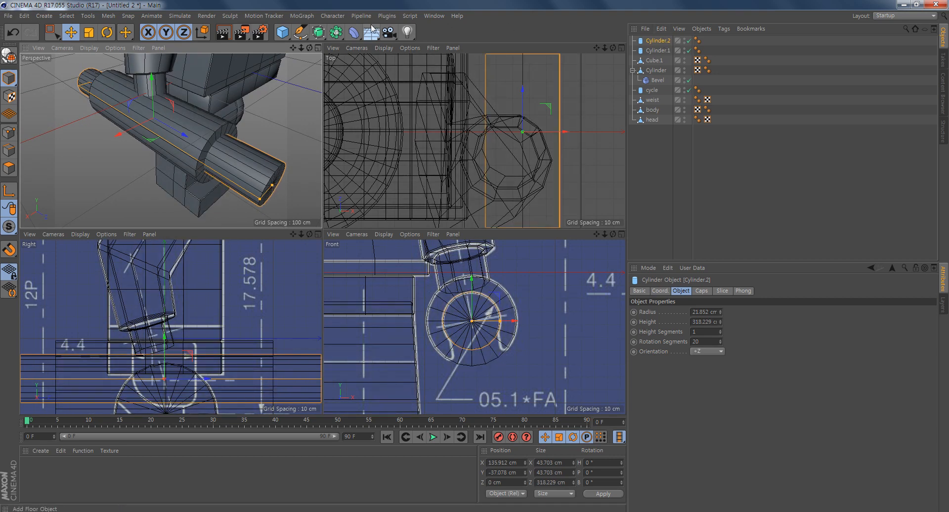
pyautogui.click(336, 32)
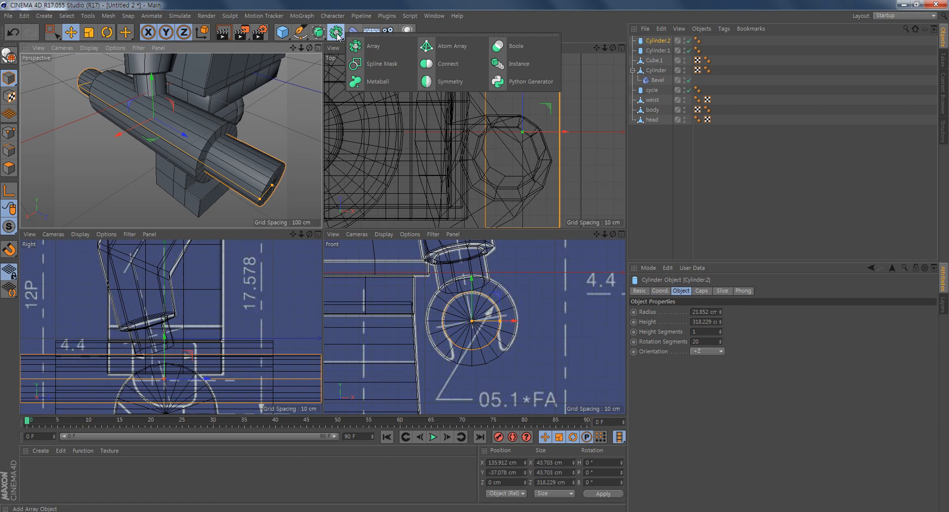
pyautogui.click(536, 46)
# Rename the larger hand cylinder to a and the smaller one to b
pyautogui.click(659, 60)
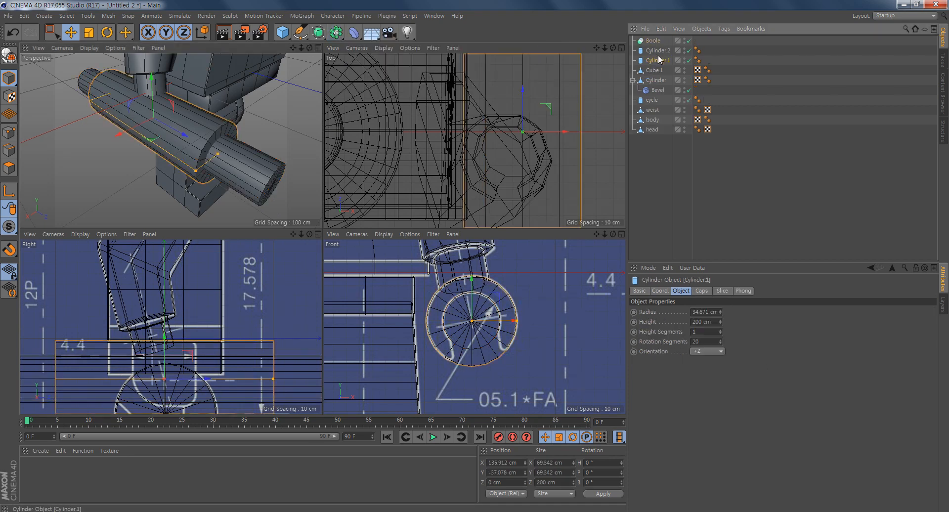
pyautogui.keyDown('ctrl'); pyautogui.click(659, 51); pyautogui.keyUp('ctrl')
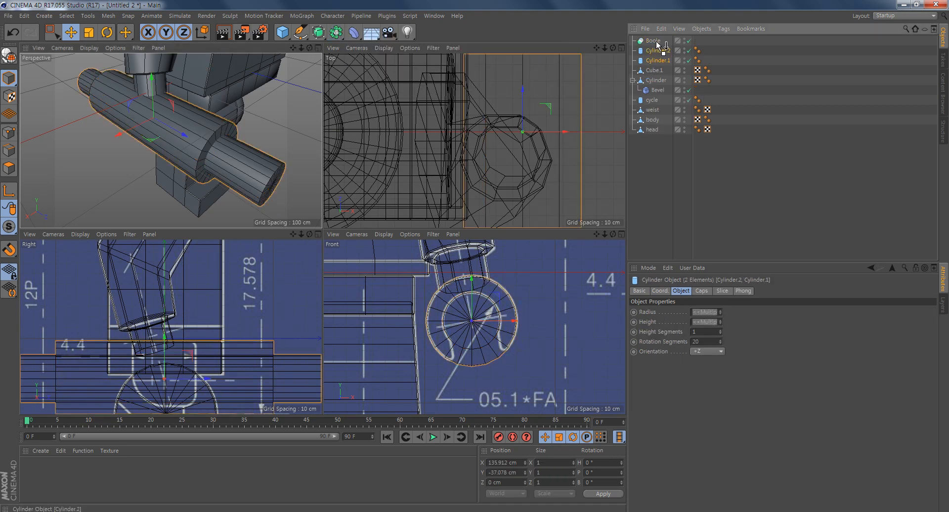
pyautogui.click(660, 62)
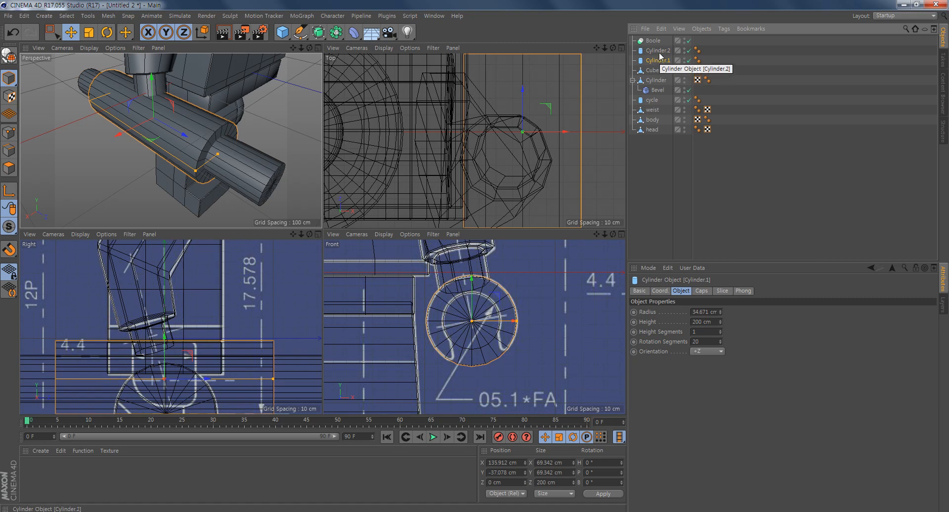
pyautogui.click(660, 51)
pyautogui.click(661, 61)
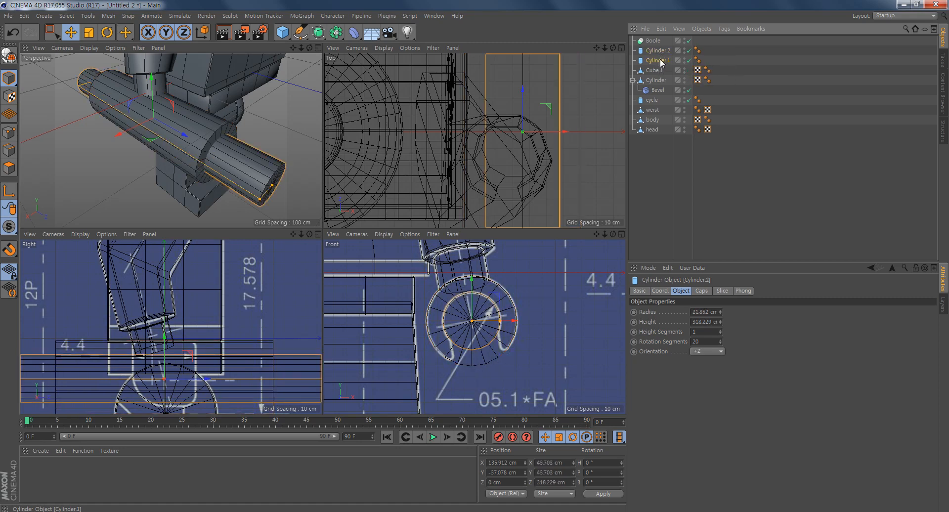
pyautogui.doubleClick(660, 60)
pyautogui.write('a')
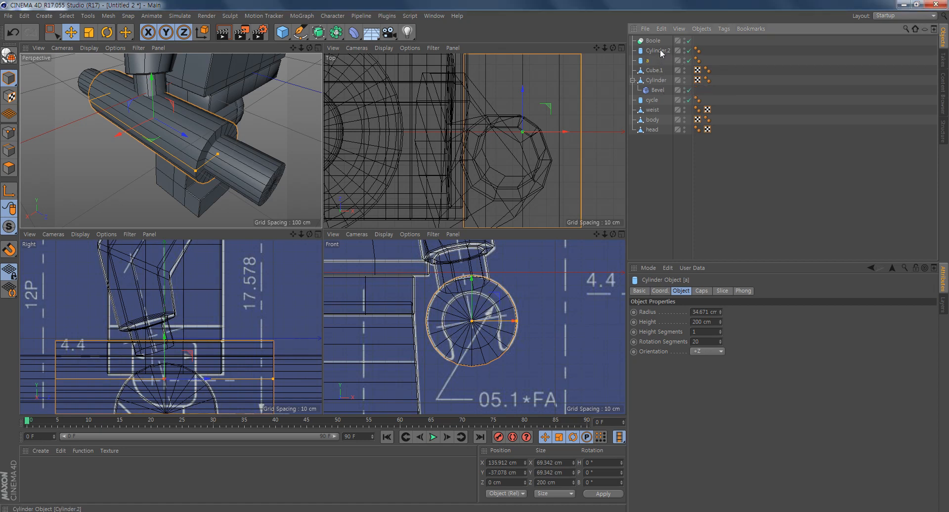
pyautogui.doubleClick(661, 50)
pyautogui.write('b')
pyautogui.press('Return')
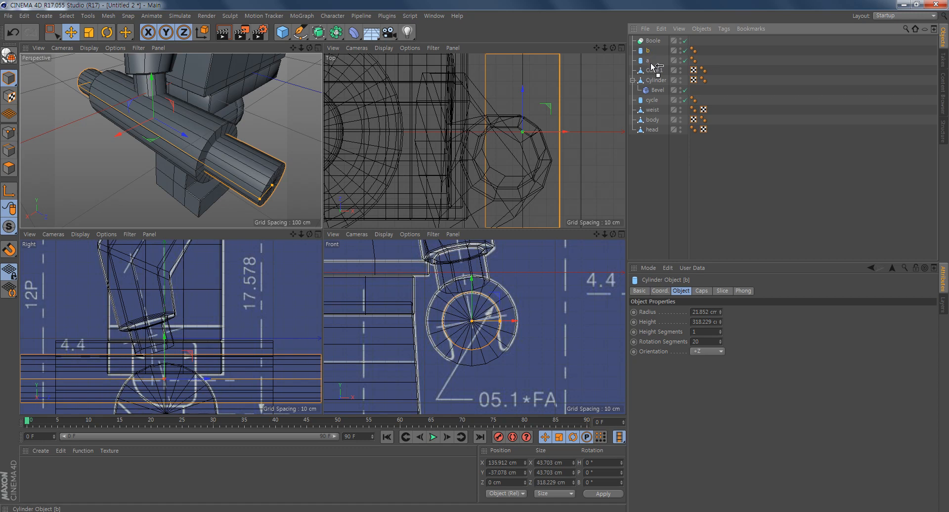
# Order cylinder a above b and nest both under the Boole to subtract the inner cylinder from the outer one
pyautogui.keyDown('ctrl'); pyautogui.click(648, 51); pyautogui.keyUp('ctrl')
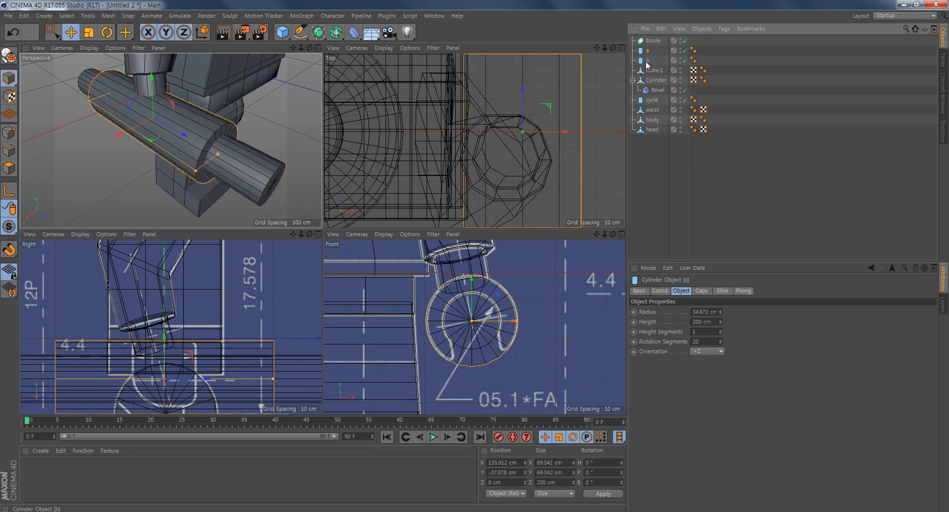
pyautogui.moveTo(656, 42); pyautogui.dragTo(655, 42)
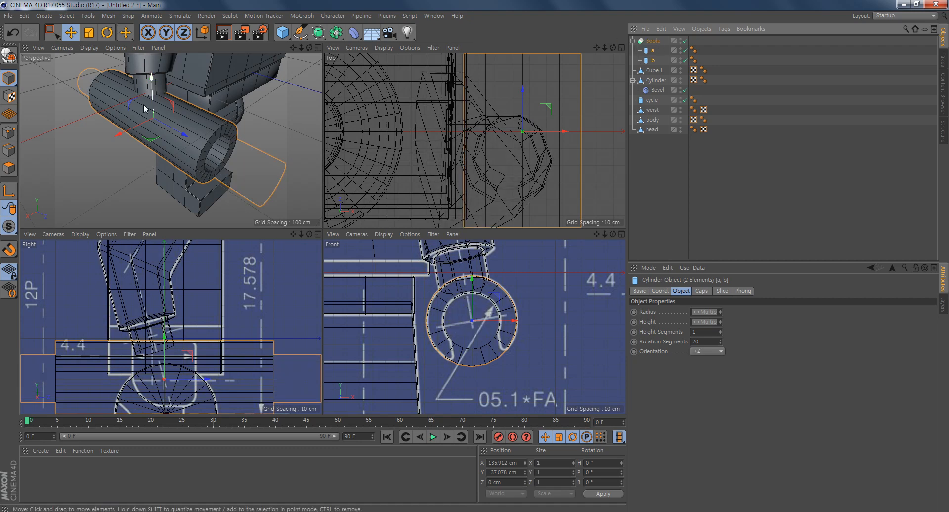
pyautogui.keyDown('alt'); pyautogui.moveTo(232, 158); pyautogui.dragTo(209, 141); pyautogui.keyUp('alt')
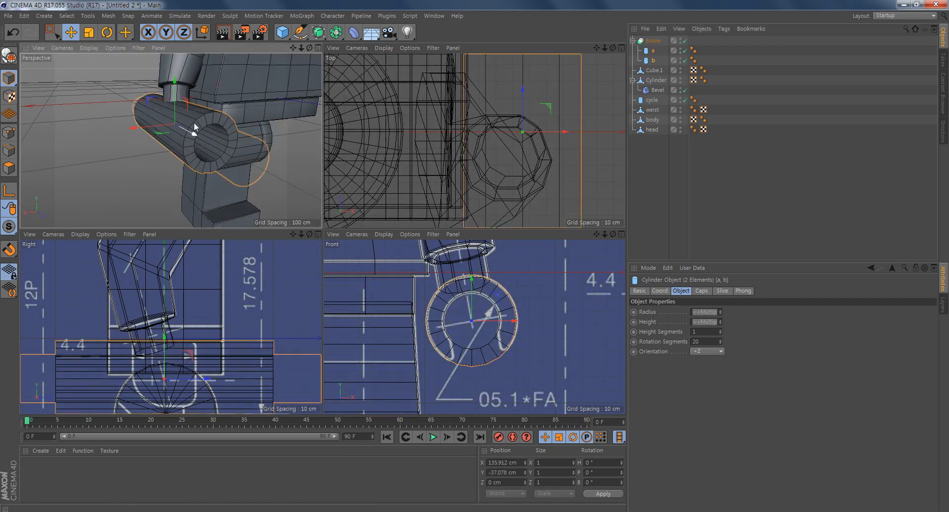
# Merge the Boole and both cylinders into a single polygon object with Connect Objects + Delete
pyautogui.keyDown('ctrl'); pyautogui.click(653, 41); pyautogui.keyUp('ctrl')
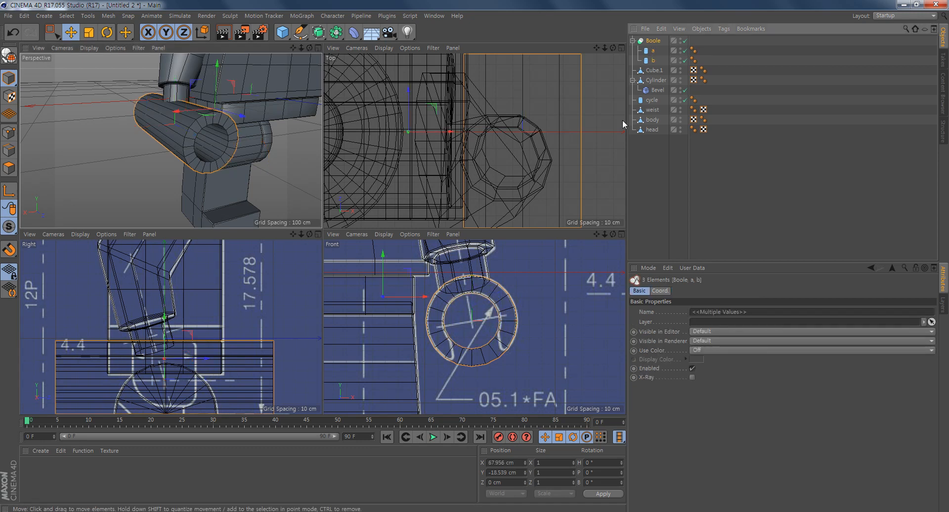
pyautogui.rightClick(653, 42)
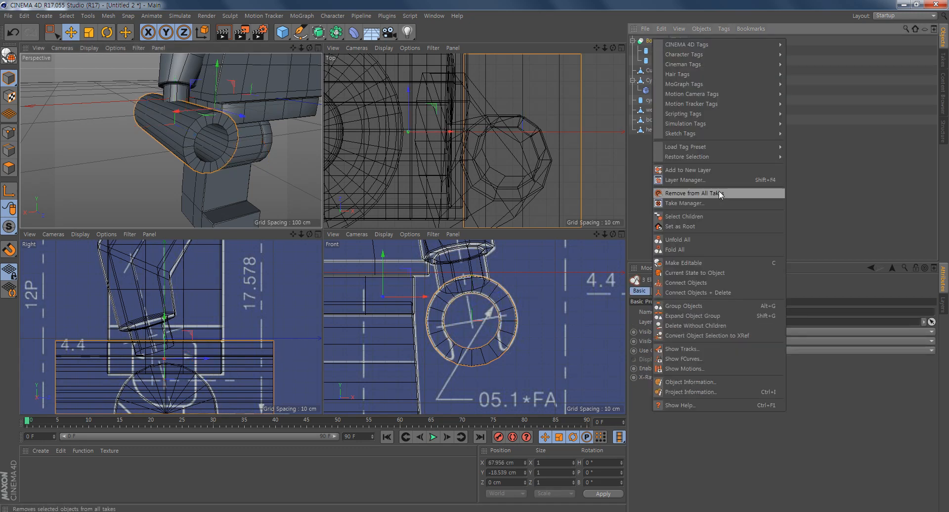
pyautogui.click(701, 293)
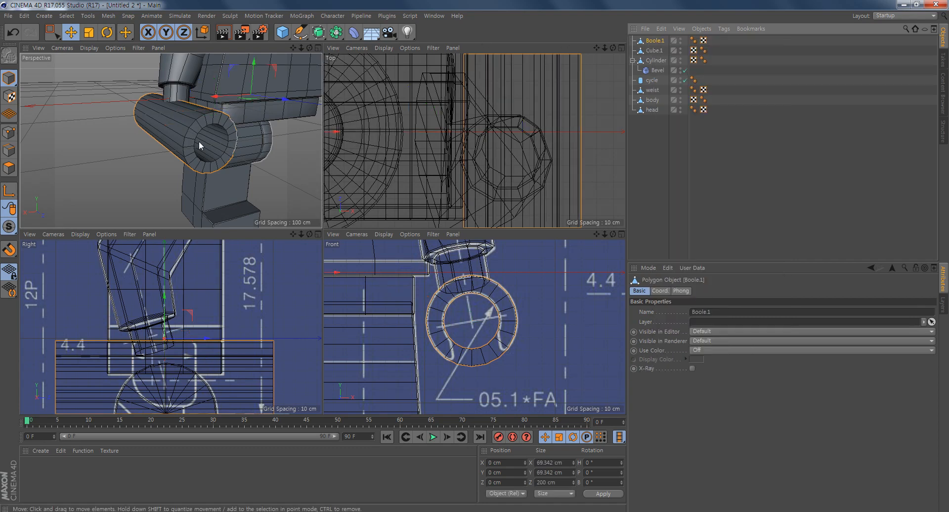
# In point mode, delete all points at the hollow tube's Z -100 cm end, keeping only the flat ring at the other end
pyautogui.keyDown('alt'); pyautogui.moveTo(199, 141); pyautogui.dragTo(243, 146); pyautogui.keyUp('alt')
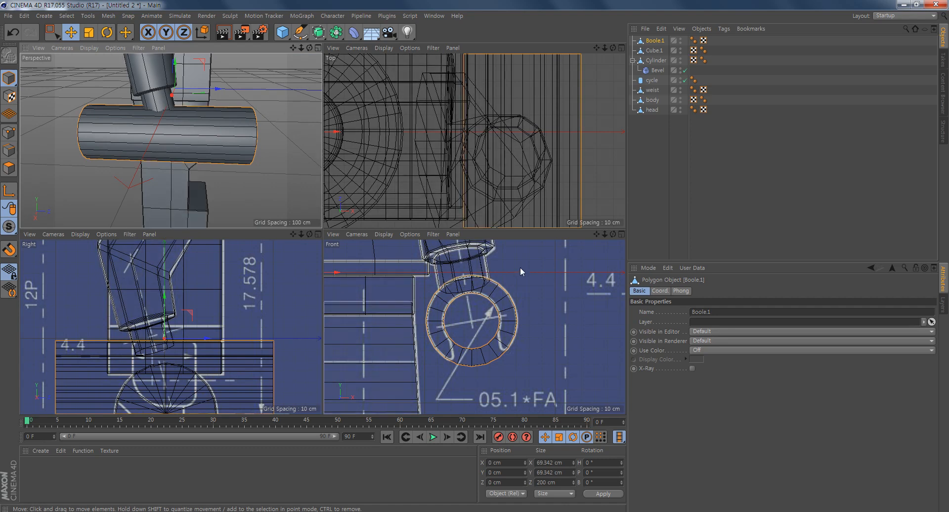
pyautogui.click(9, 133)
pyautogui.keyDown('alt'); pyautogui.moveTo(105, 177); pyautogui.dragTo(206, 165, button='middle'); pyautogui.keyUp('alt')
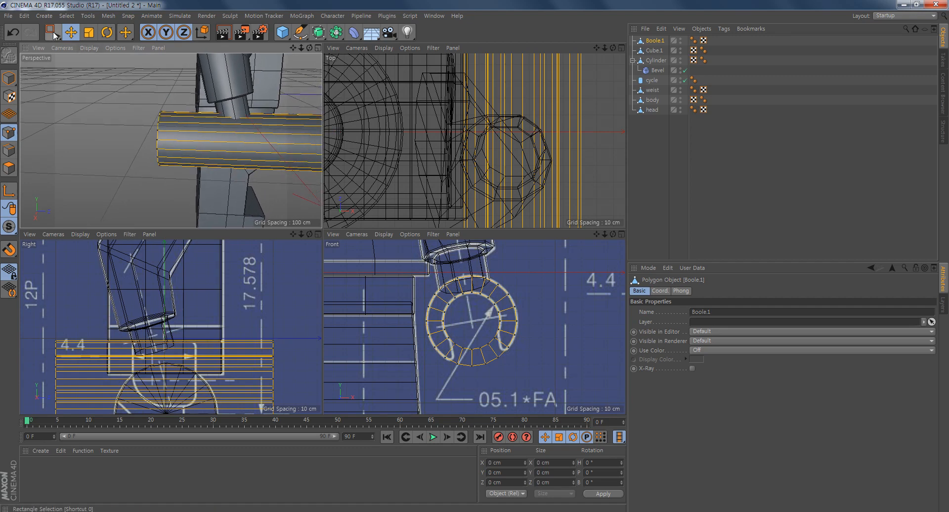
pyautogui.click(51, 32)
pyautogui.keyDown('alt'); pyautogui.moveTo(135, 340); pyautogui.dragTo(155, 273, button='middle'); pyautogui.keyUp('alt')
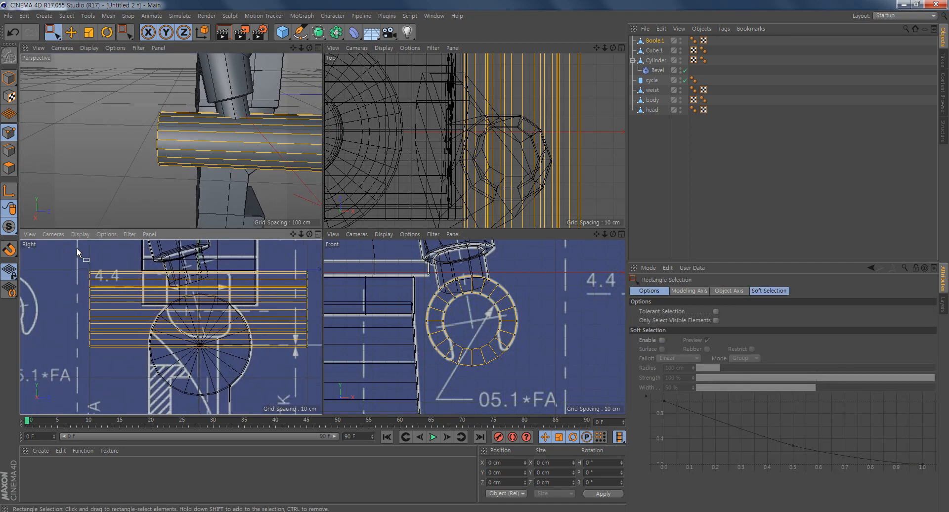
pyautogui.moveTo(77, 250); pyautogui.dragTo(123, 384)
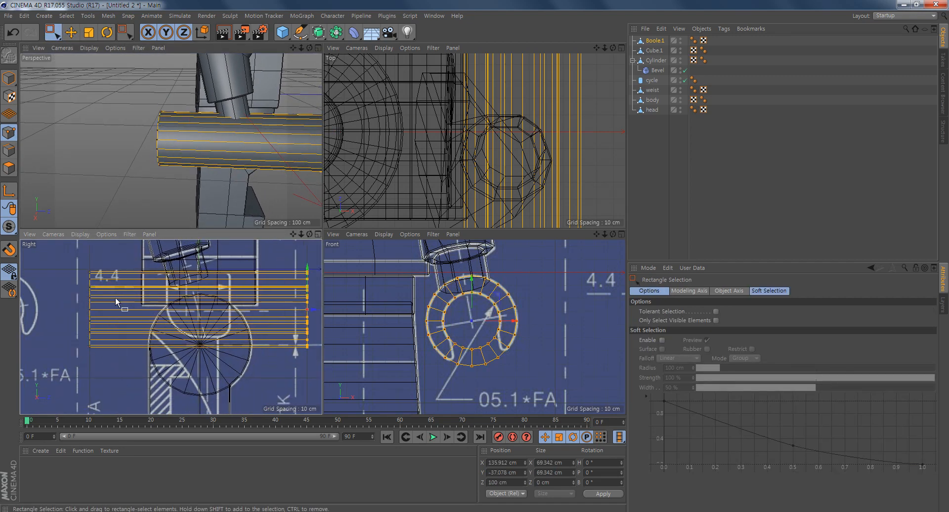
pyautogui.moveTo(74, 261); pyautogui.dragTo(139, 381)
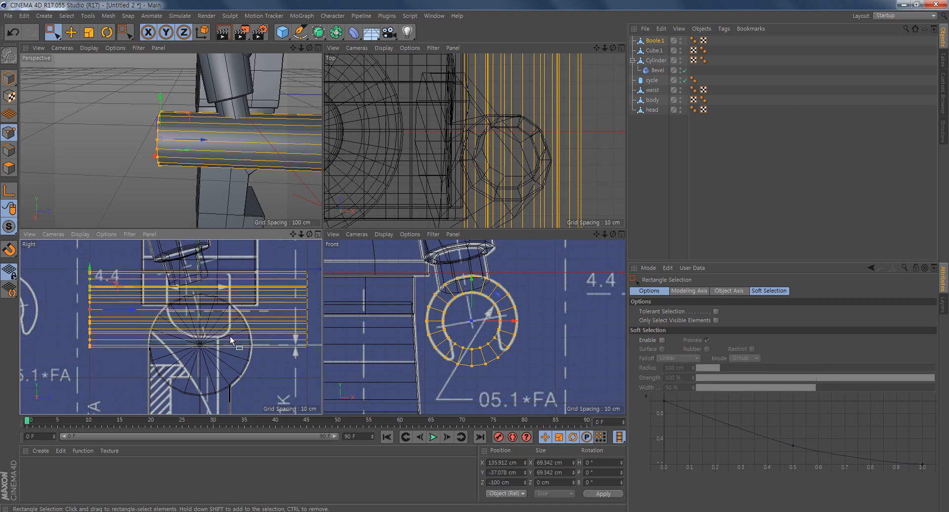
pyautogui.press('Delete')
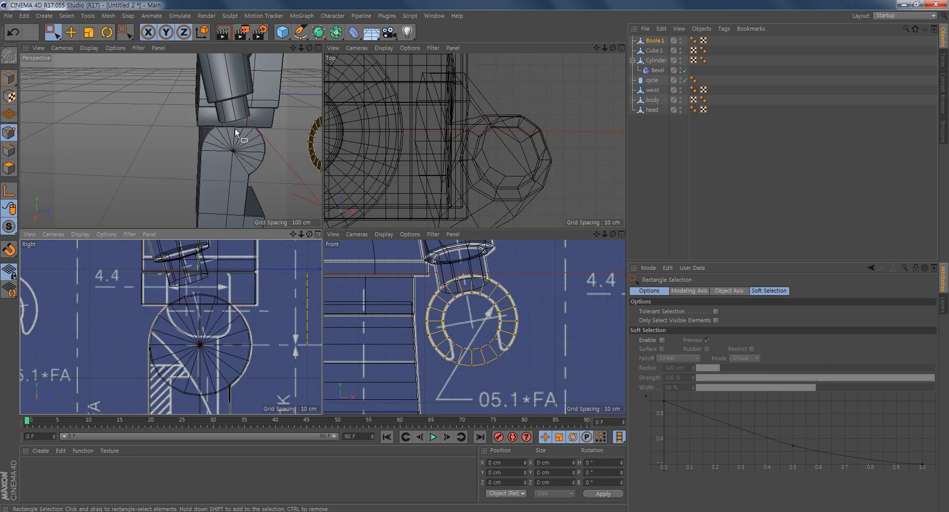
# Select all polygons of the ring and move them along Z to about 28.7 cm, onto the edge of the blueprint's hand
pyautogui.click(9, 168)
pyautogui.keyDown('alt'); pyautogui.moveTo(253, 184); pyautogui.dragTo(310, 192); pyautogui.keyUp('alt')
pyautogui.hotkey('ctrl', 'a')
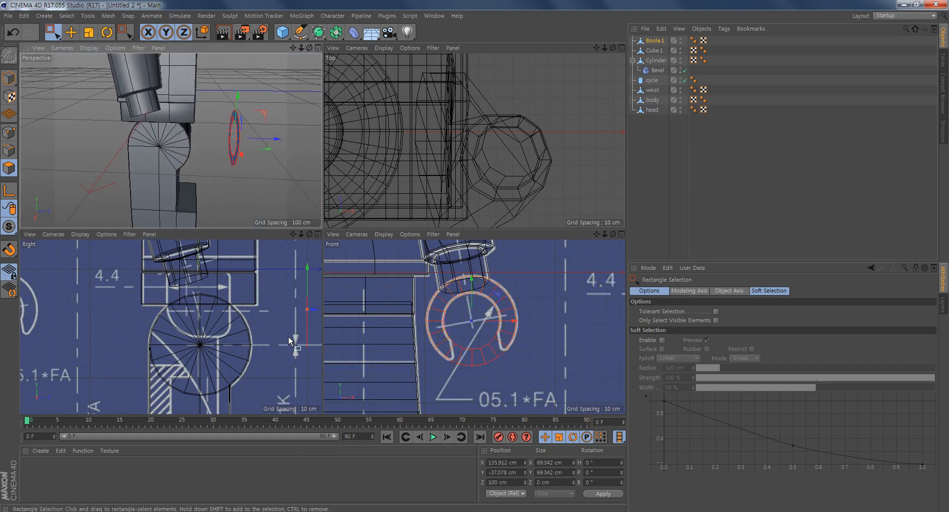
pyautogui.keyDown('alt'); pyautogui.moveTo(231, 273); pyautogui.dragTo(159, 266, button='middle'); pyautogui.keyUp('alt')
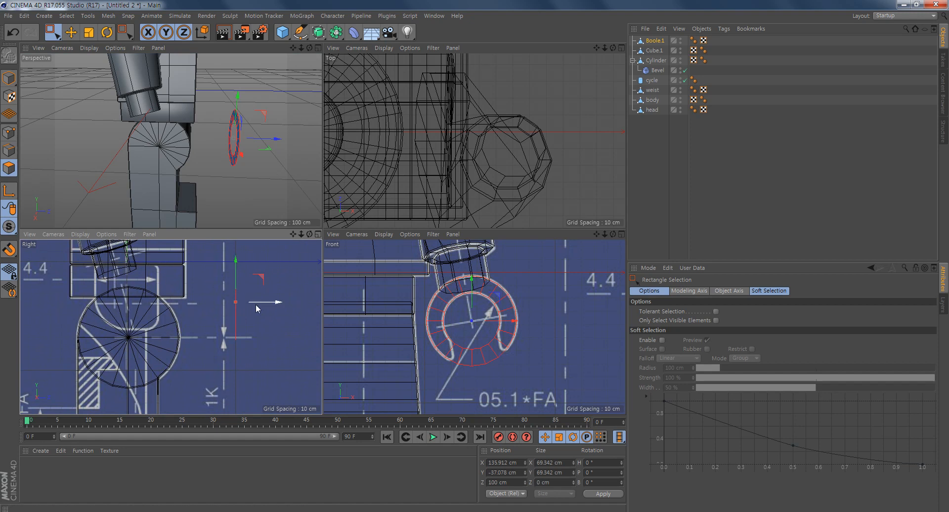
pyautogui.moveTo(277, 303); pyautogui.dragTo(199, 315)
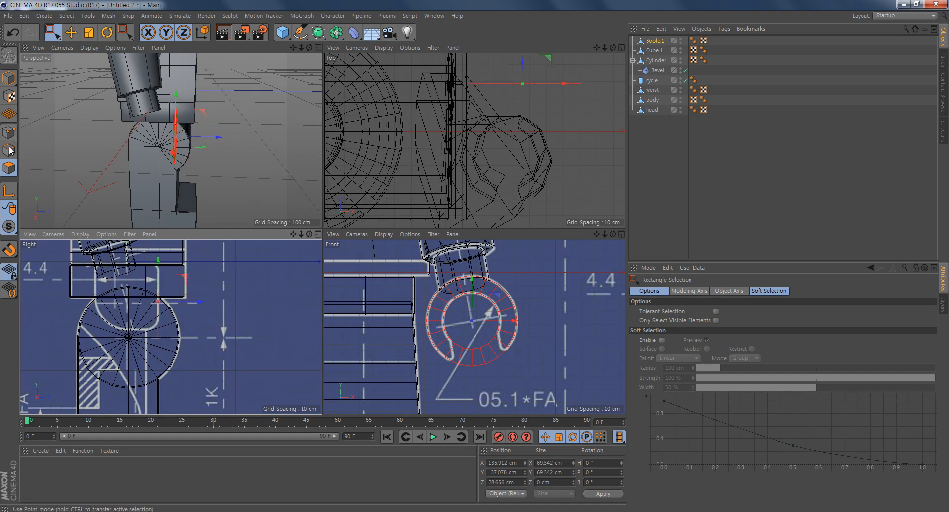
# Delete the stray points left behind at Z 100 cm in the right view and return to polygon mode
pyautogui.middleClick(218, 285)
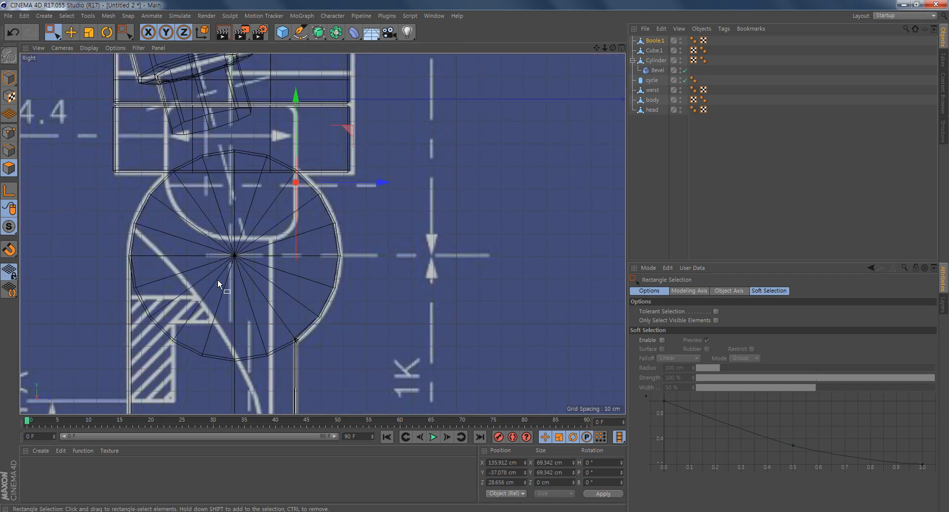
pyautogui.click(9, 132)
pyautogui.moveTo(523, 85); pyautogui.dragTo(433, 311)
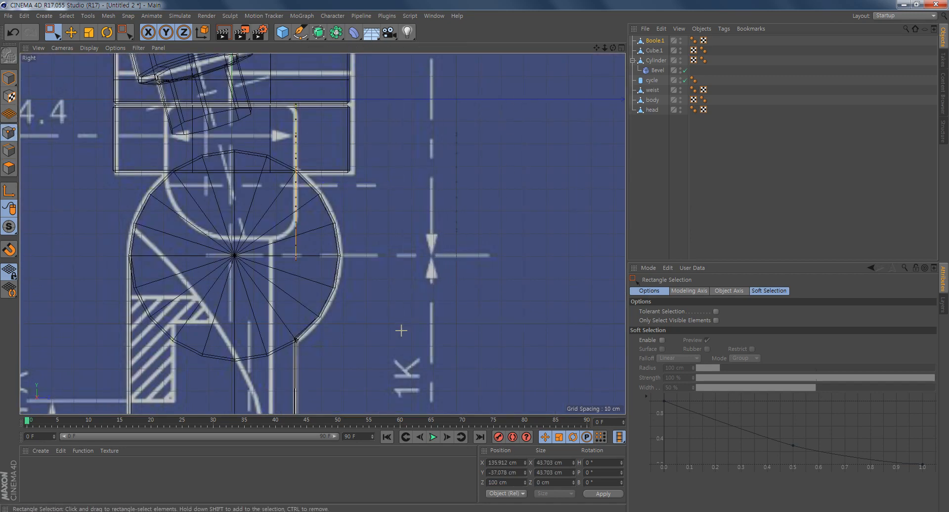
pyautogui.click(566, 212)
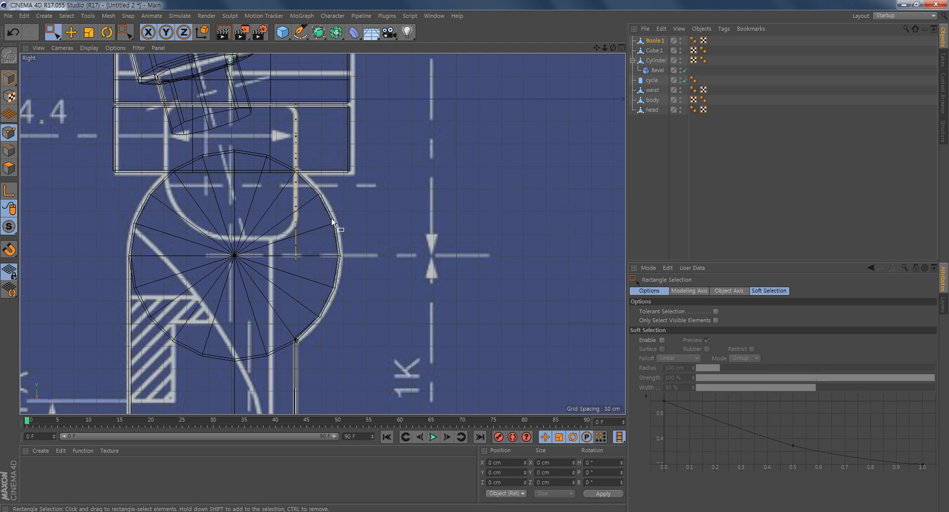
pyautogui.keyDown('alt'); pyautogui.moveTo(331, 218); pyautogui.dragTo(349, 263, button='middle'); pyautogui.keyUp('alt')
pyautogui.click(9, 168)
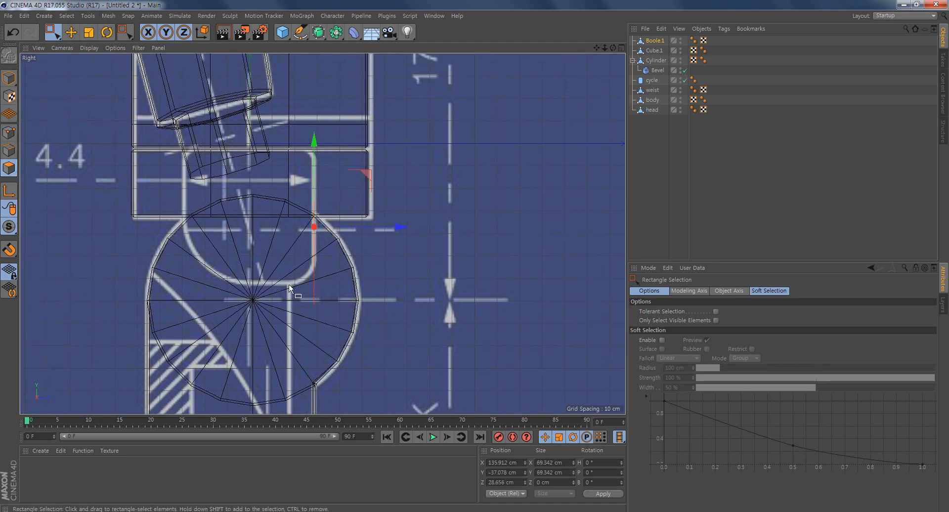
# In the front view, delete the two inner and two outer points at the bottom of the ring to open the C shape
pyautogui.middleClick(352, 252)
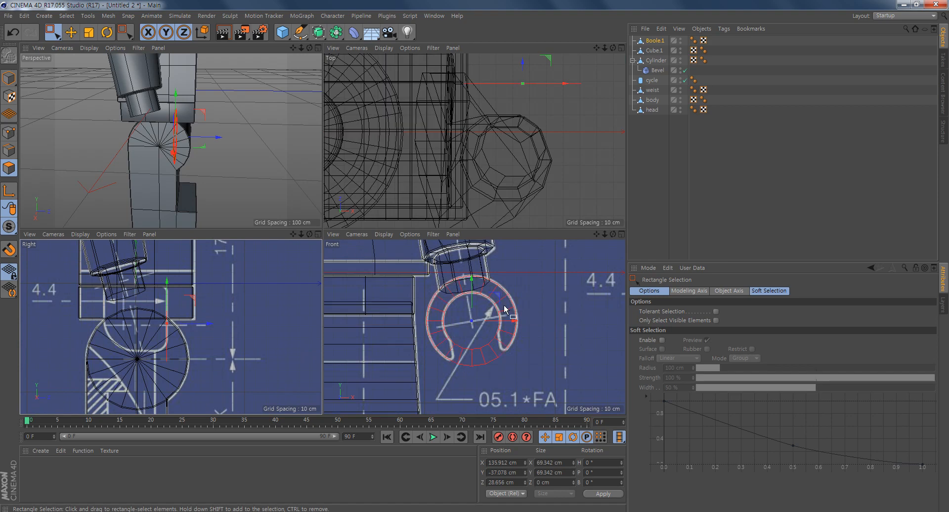
pyautogui.middleClick(492, 356)
pyautogui.scroll(5, 361, 297)
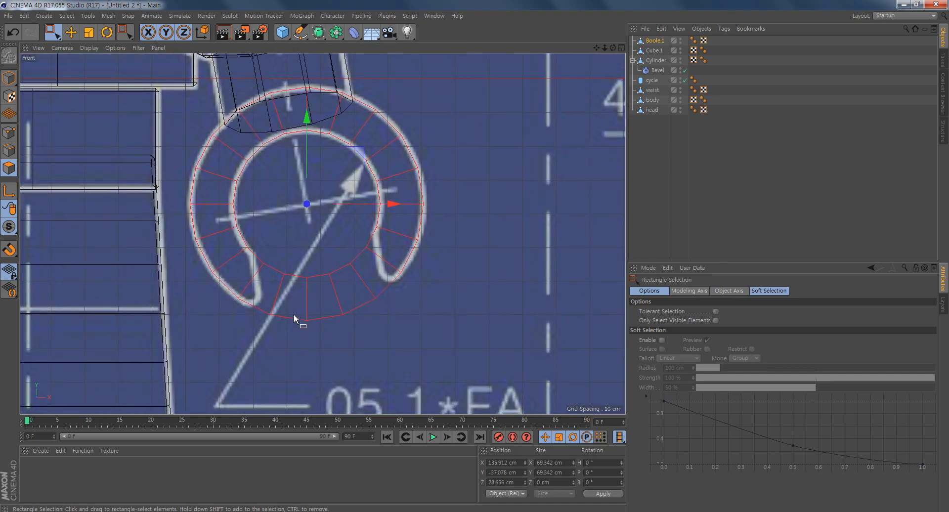
pyautogui.click(9, 133)
pyautogui.moveTo(300, 265); pyautogui.dragTo(340, 286)
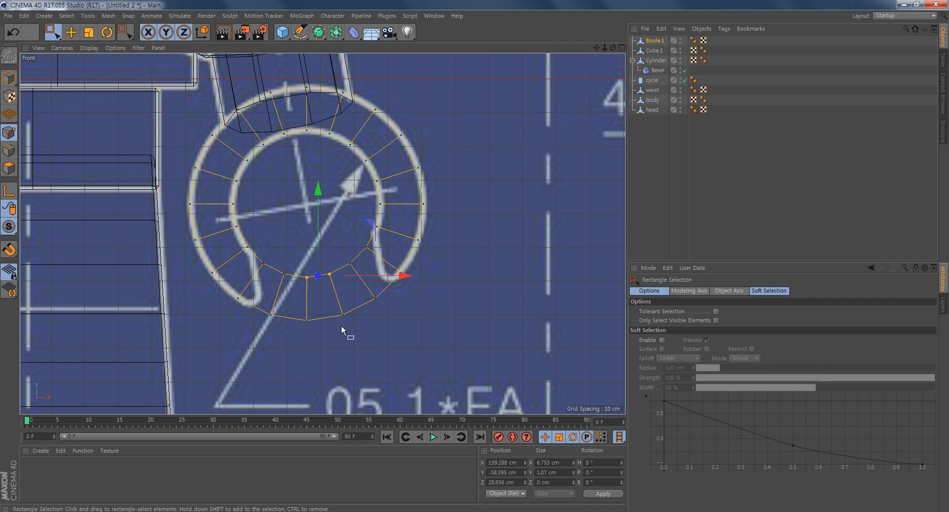
pyautogui.keyDown('shift'); pyautogui.moveTo(352, 337); pyautogui.dragTo(293, 302); pyautogui.keyUp('shift')
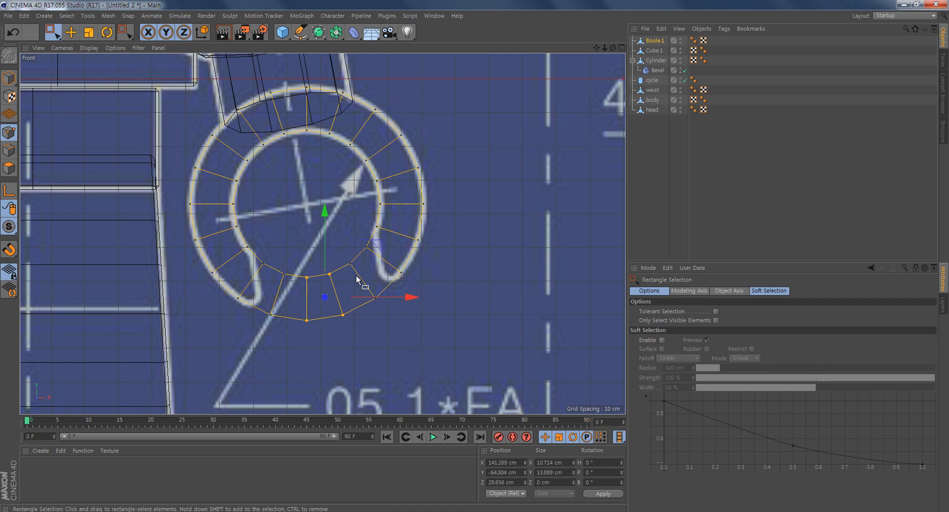
pyautogui.press('Delete')
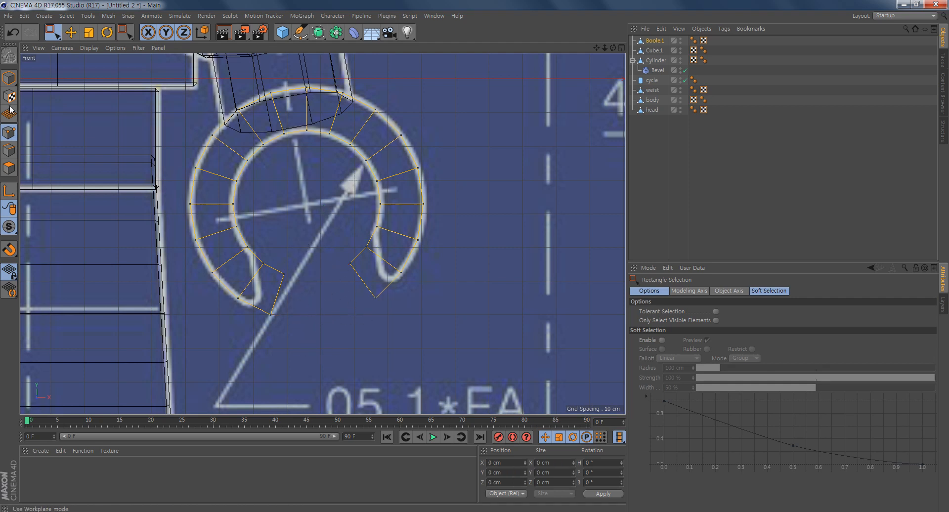
# With the Move tool, shift the ring's lower-left end points onto the blueprint outline of the hand's left tip
pyautogui.click(71, 33)
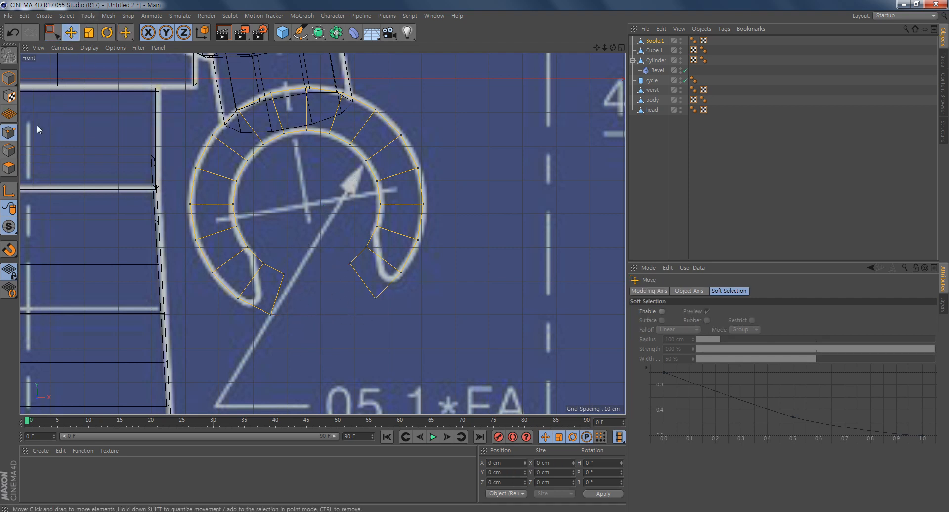
pyautogui.scroll(4, 252, 317)
pyautogui.click(288, 242)
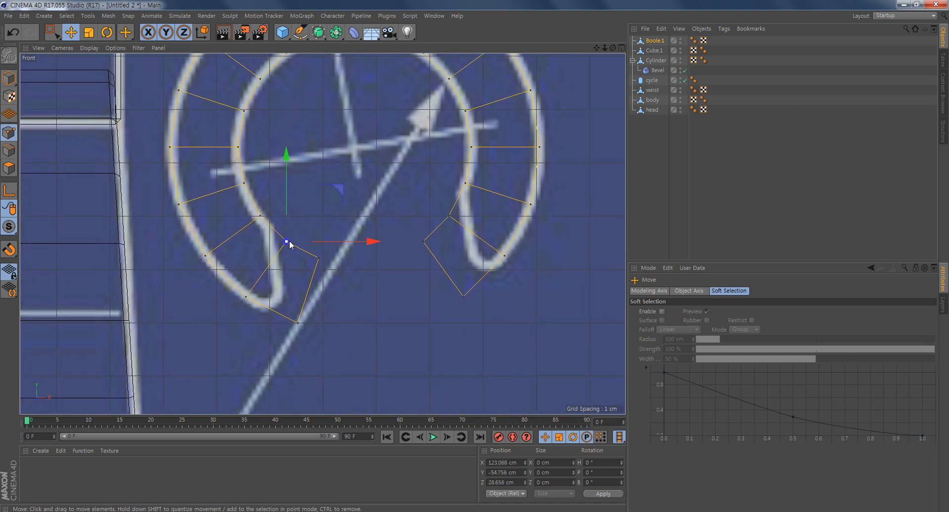
pyautogui.moveTo(335, 195); pyautogui.dragTo(317, 257)
pyautogui.click(299, 323)
# Move the ring's lower-right end points in the front view onto the blueprint outline of the hand's right tip
pyautogui.click(449, 217)
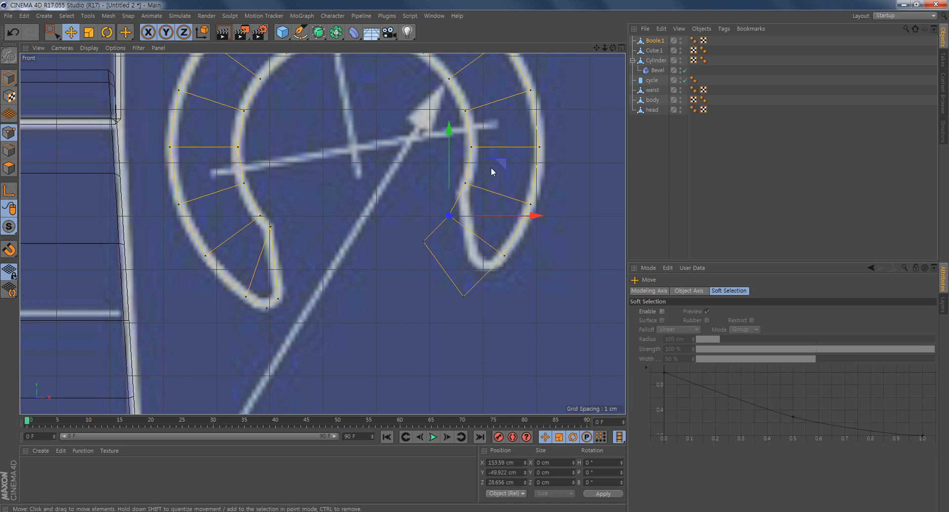
pyautogui.moveTo(499, 169); pyautogui.dragTo(511, 146)
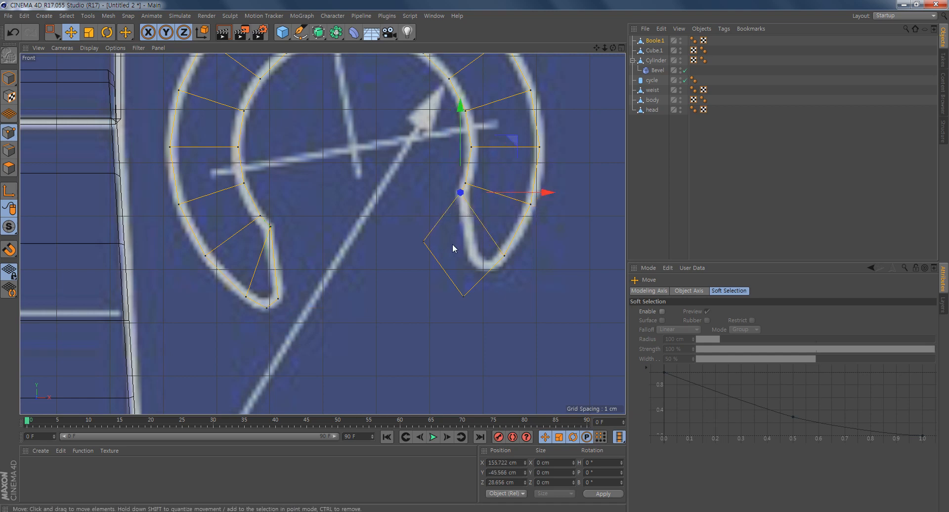
pyautogui.click(422, 244)
pyautogui.moveTo(477, 190); pyautogui.dragTo(527, 208)
pyautogui.click(464, 296)
pyautogui.moveTo(516, 244); pyautogui.dragTo(544, 223)
# Select all polygons of the C-shaped ring and extrude them by -58 cm to the blueprint's hand width in the right view
pyautogui.keyDown('alt'); pyautogui.moveTo(395, 187); pyautogui.dragTo(365, 281, button='middle'); pyautogui.keyUp('alt')
pyautogui.middleClick(318, 246)
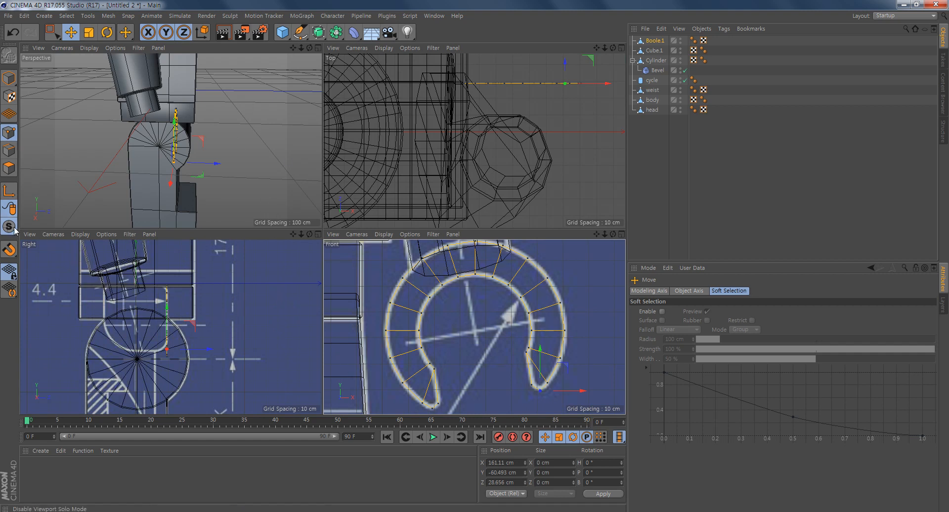
pyautogui.click(9, 168)
pyautogui.keyDown('alt'); pyautogui.click(249, 172); pyautogui.keyUp('alt')
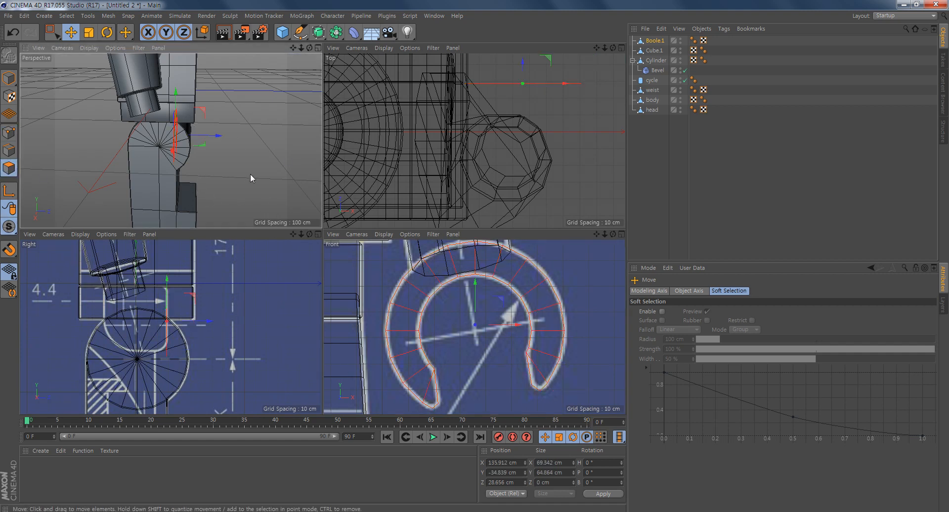
pyautogui.keyDown('alt'); pyautogui.moveTo(149, 171); pyautogui.dragTo(186, 167); pyautogui.keyUp('alt')
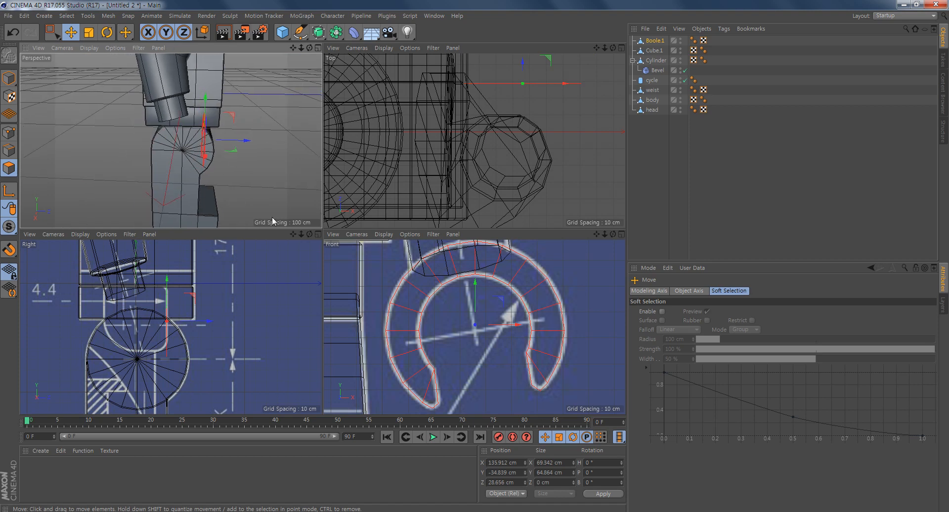
pyautogui.middleClick(192, 347)
pyautogui.keyDown('alt'); pyautogui.moveTo(352, 260); pyautogui.dragTo(362, 269, button='middle'); pyautogui.keyUp('alt')
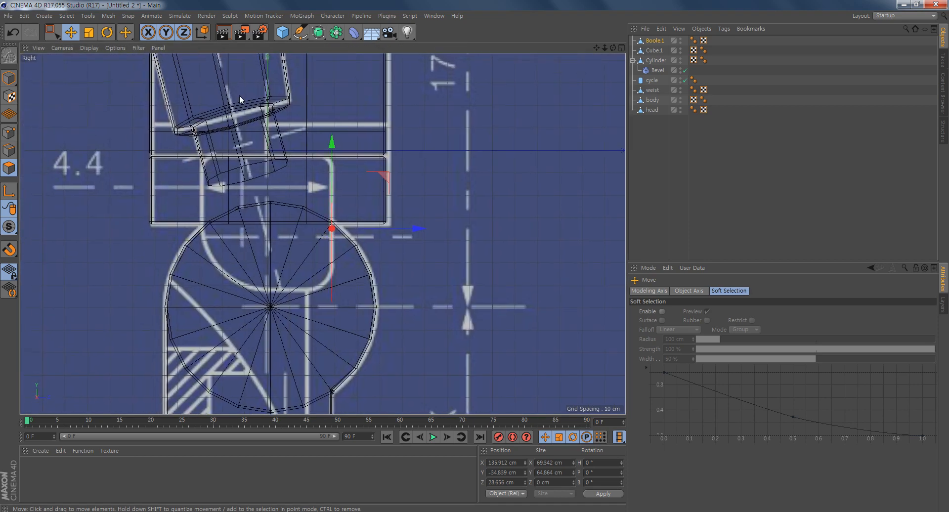
pyautogui.rightClick(446, 132)
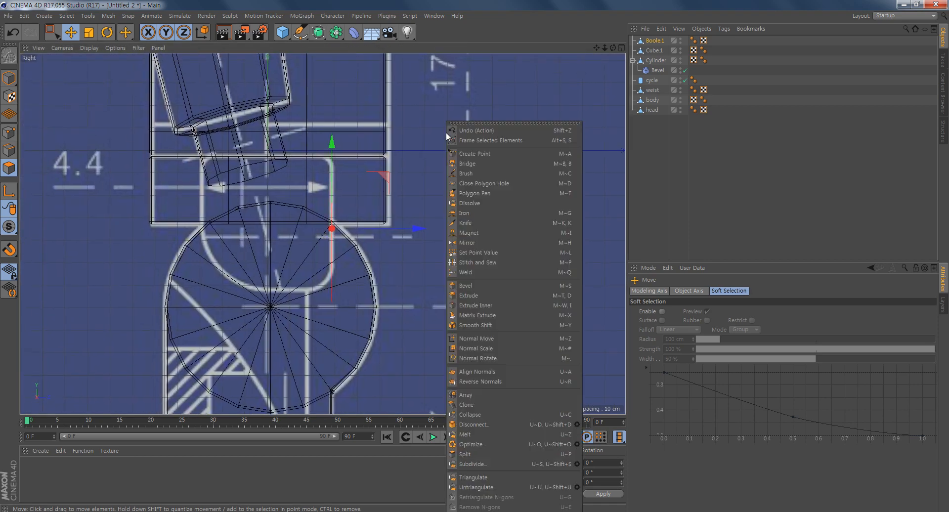
pyautogui.click(484, 296)
pyautogui.moveTo(464, 281); pyautogui.dragTo(353, 281)
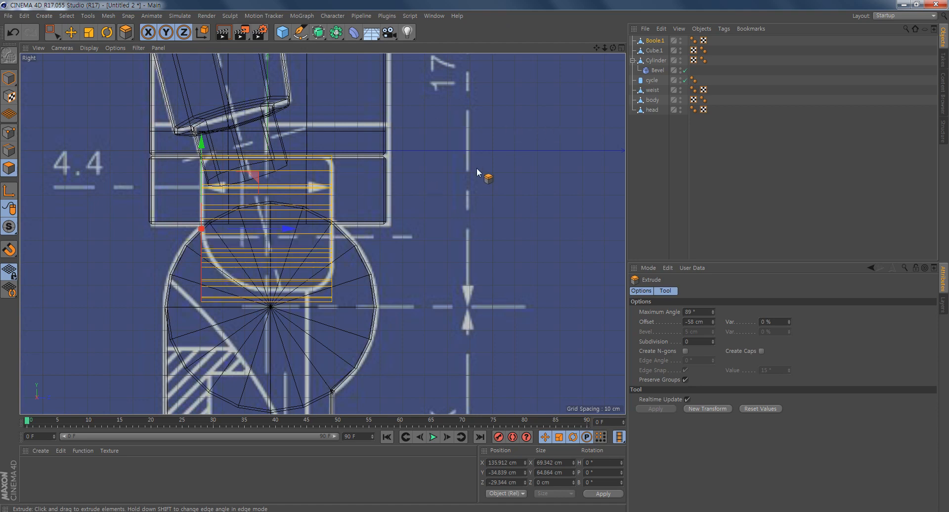
# Turn on Create Caps for the extrusion to close its open face, then return to the Move tool and clear the polygon selection
pyautogui.middleClick(384, 237)
pyautogui.keyDown('alt'); pyautogui.moveTo(170, 154); pyautogui.dragTo(120, 153); pyautogui.keyUp('alt')
pyautogui.keyDown('alt'); pyautogui.moveTo(154, 167); pyautogui.dragTo(205, 150, button='right'); pyautogui.keyUp('alt')
pyautogui.keyDown('alt'); pyautogui.moveTo(208, 151); pyautogui.dragTo(197, 171); pyautogui.keyUp('alt')
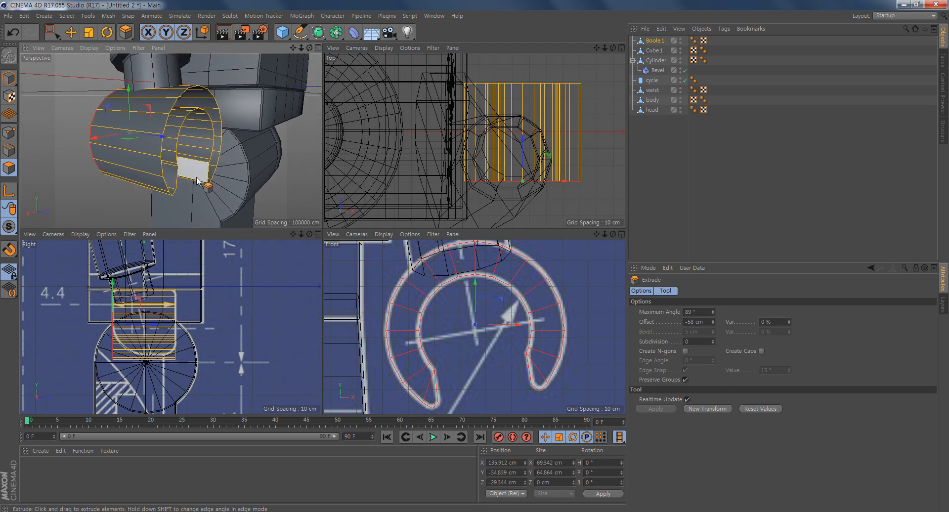
pyautogui.click(761, 351)
pyautogui.keyDown('alt'); pyautogui.moveTo(68, 132); pyautogui.dragTo(155, 131); pyautogui.keyUp('alt')
pyautogui.press('e')
pyautogui.click(275, 173)
pyautogui.keyDown('alt'); pyautogui.moveTo(274, 171); pyautogui.dragTo(129, 167); pyautogui.keyUp('alt')
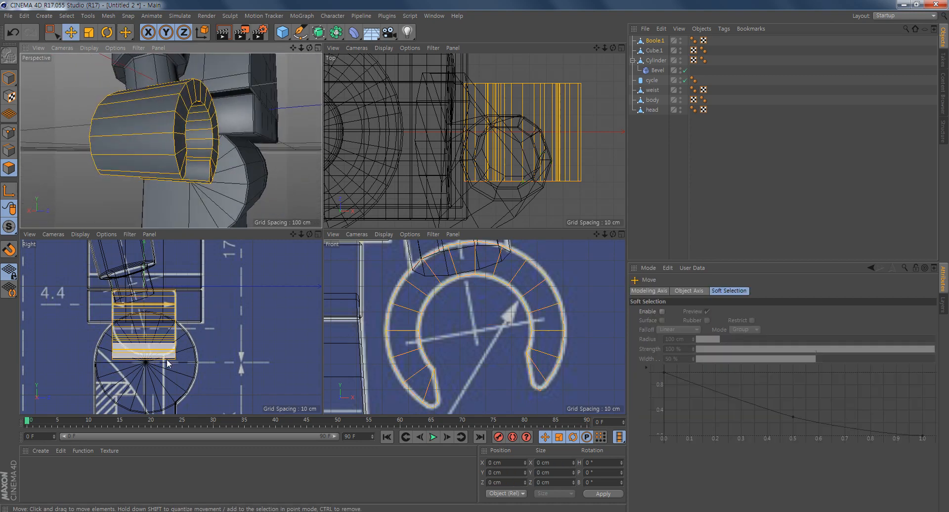
# In edge mode, select the end edge on each of the two C tips and move both along Z to about 17.5 cm
pyautogui.keyDown('alt'); pyautogui.moveTo(150, 337); pyautogui.dragTo(165, 330, button='middle'); pyautogui.keyUp('alt')
pyautogui.middleClick(211, 342)
pyautogui.keyDown('alt'); pyautogui.moveTo(334, 307); pyautogui.dragTo(366, 315, button='right'); pyautogui.keyUp('alt')
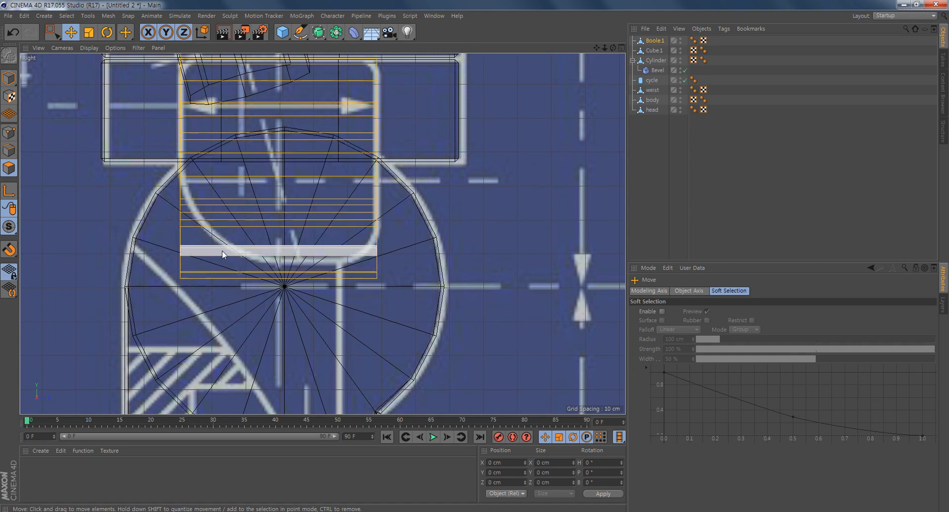
pyautogui.middleClick(433, 254)
pyautogui.keyDown('alt'); pyautogui.moveTo(143, 136); pyautogui.dragTo(184, 141, button='middle'); pyautogui.keyUp('alt')
pyautogui.keyDown('alt'); pyautogui.moveTo(248, 199); pyautogui.dragTo(267, 203, button='right'); pyautogui.keyUp('alt')
pyautogui.keyDown('alt'); pyautogui.moveTo(246, 190); pyautogui.dragTo(129, 182); pyautogui.keyUp('alt')
pyautogui.keyDown('alt'); pyautogui.moveTo(130, 182); pyautogui.dragTo(149, 189, button='middle'); pyautogui.keyUp('alt')
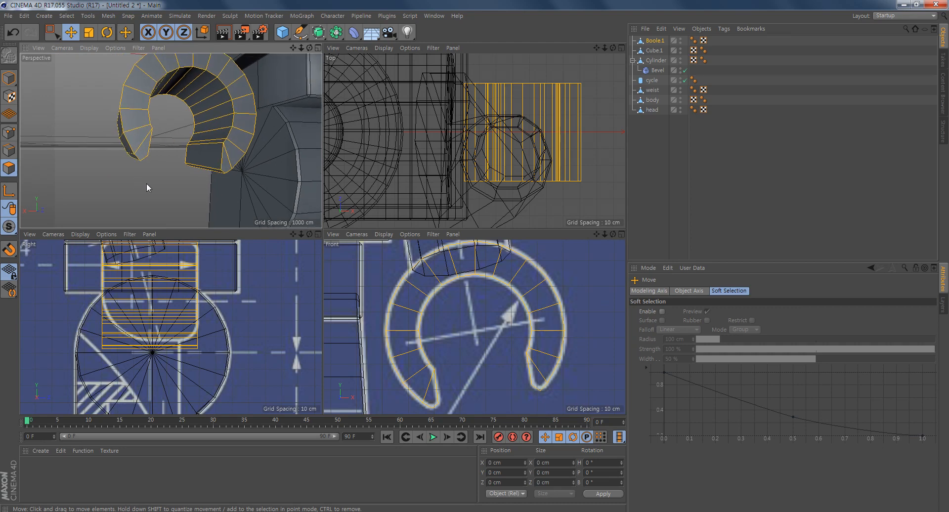
pyautogui.keyDown('alt'); pyautogui.moveTo(148, 188); pyautogui.dragTo(165, 184, button='right'); pyautogui.keyUp('alt')
pyautogui.keyDown('alt'); pyautogui.moveTo(165, 184); pyautogui.dragTo(159, 168); pyautogui.keyUp('alt')
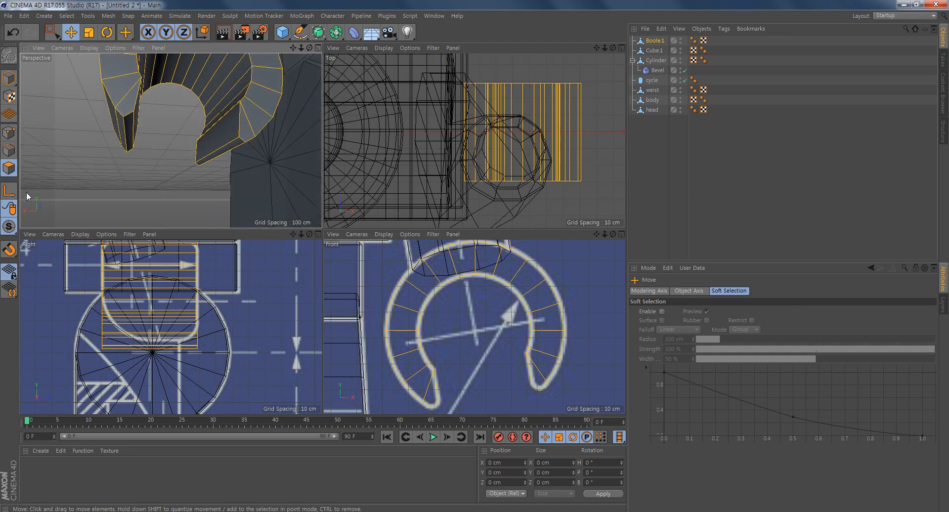
pyautogui.click(8, 150)
pyautogui.click(128, 119)
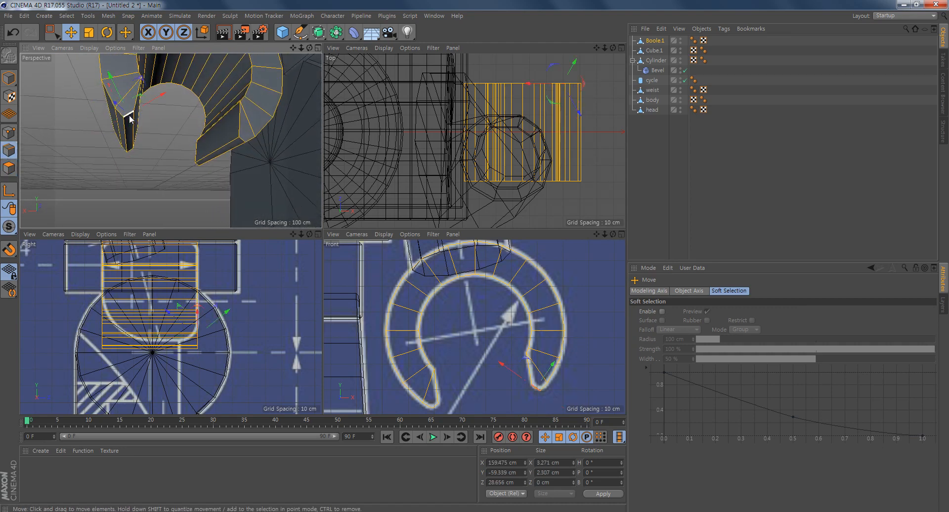
pyautogui.keyDown('shift'); pyautogui.click(244, 138); pyautogui.keyUp('shift')
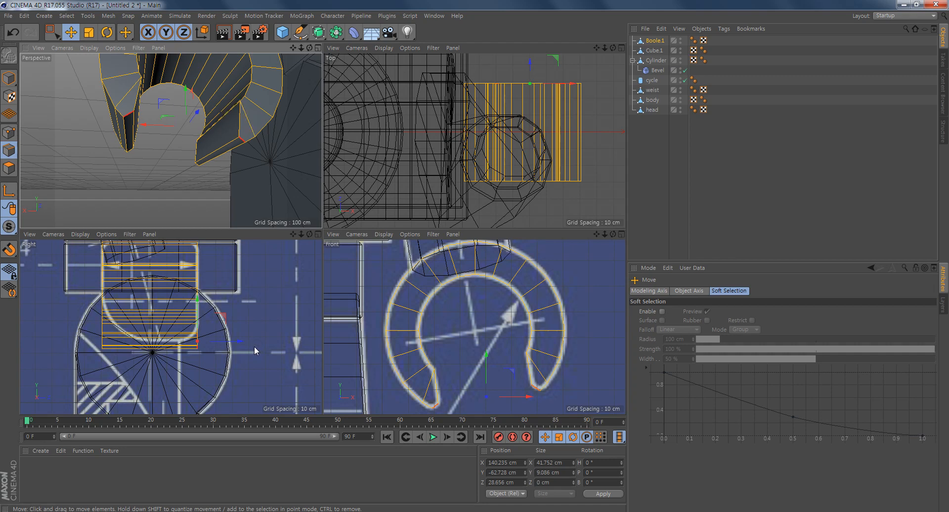
pyautogui.scroll(3, 255, 351)
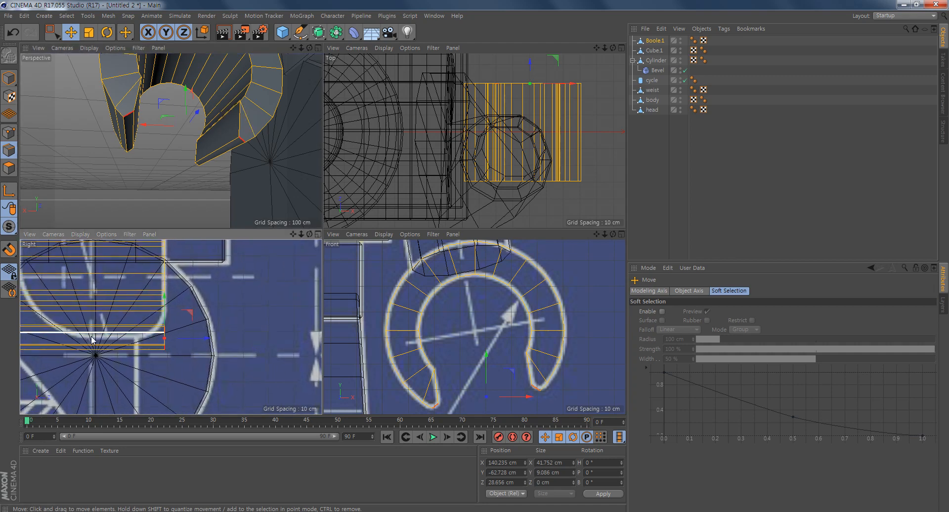
pyautogui.moveTo(207, 340); pyautogui.dragTo(179, 345)
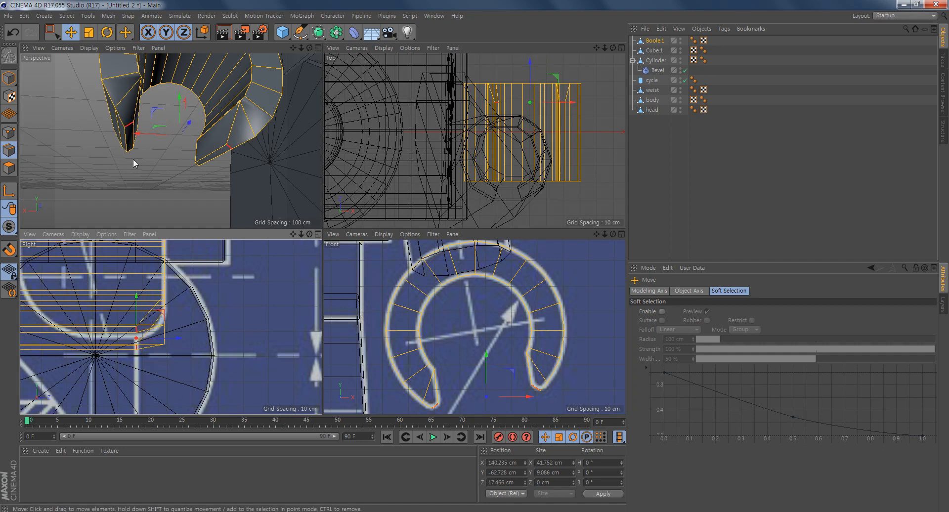
# In point mode, select the outer rim point beside each tip and move both along Z to about 24.2 cm, following the blueprint's rounded corner
pyautogui.keyDown('alt'); pyautogui.moveTo(133, 159); pyautogui.dragTo(156, 174, button='middle'); pyautogui.keyUp('alt')
pyautogui.click(179, 191)
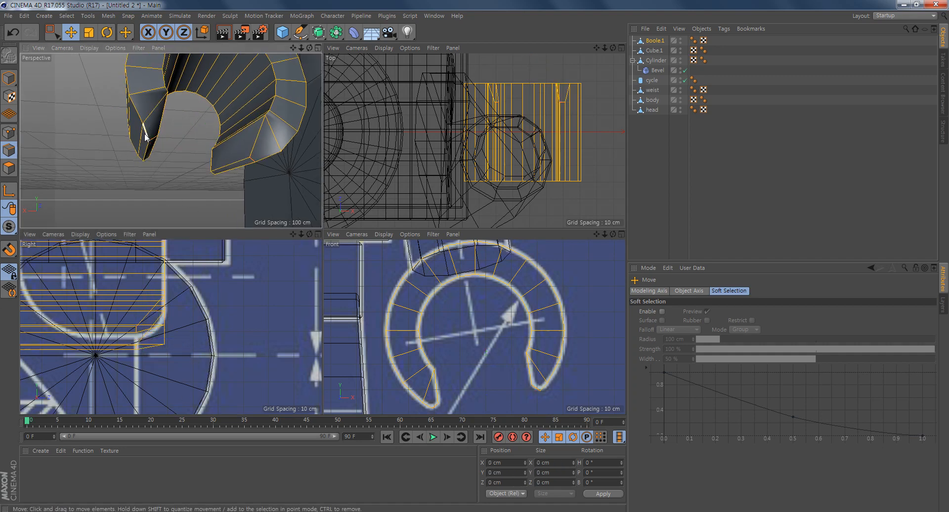
pyautogui.click(9, 132)
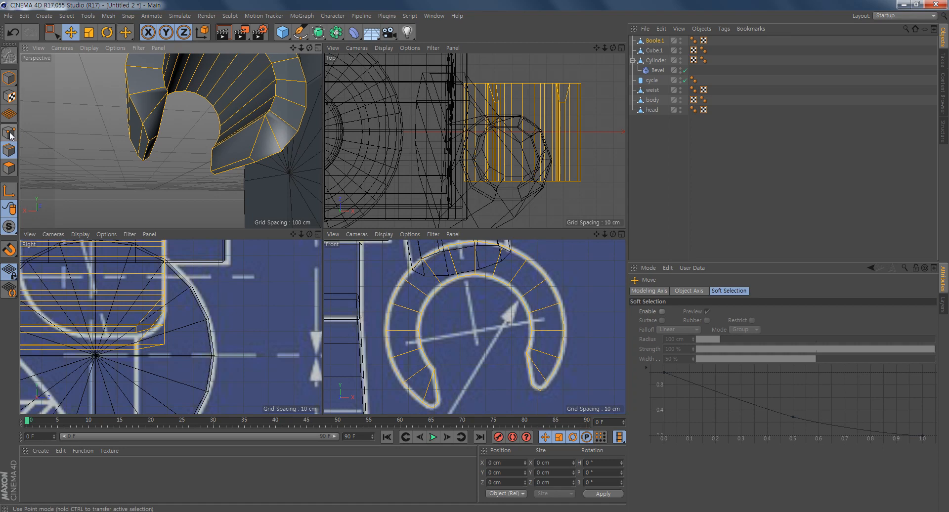
pyautogui.click(143, 126)
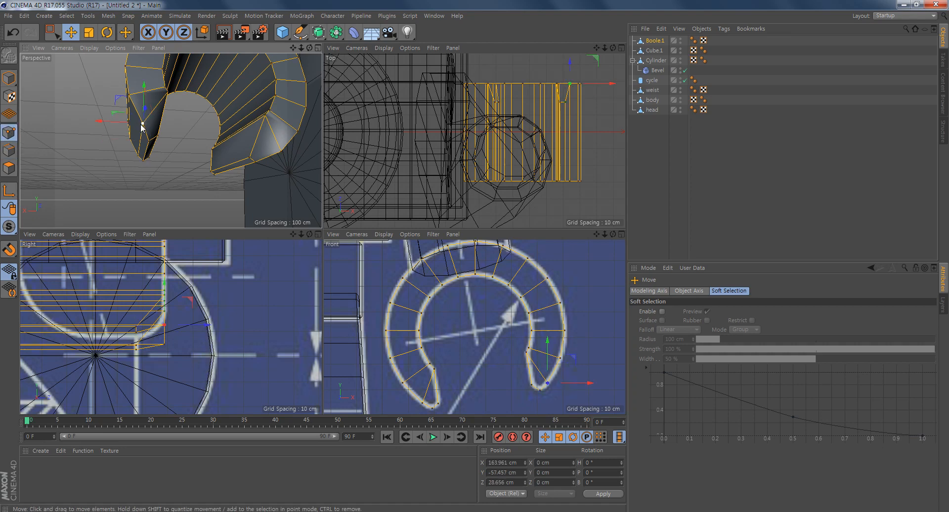
pyautogui.keyDown('shift'); pyautogui.click(281, 153); pyautogui.keyUp('shift')
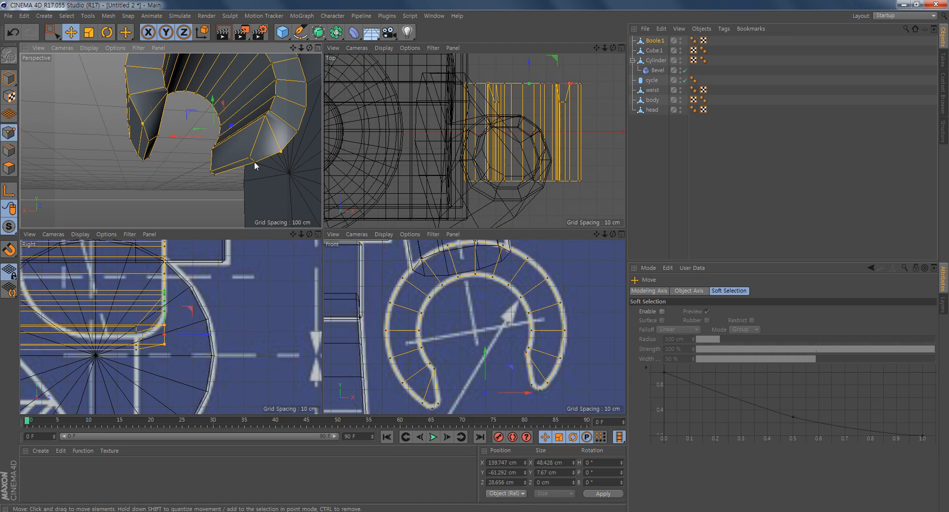
pyautogui.scroll(2, 193, 363)
pyautogui.scroll(3, 197, 375)
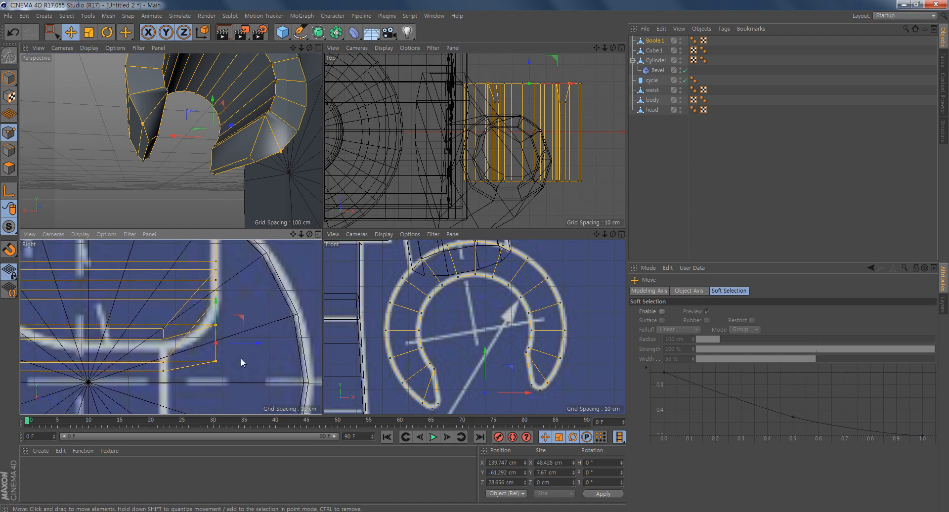
pyautogui.moveTo(261, 345); pyautogui.dragTo(234, 345)
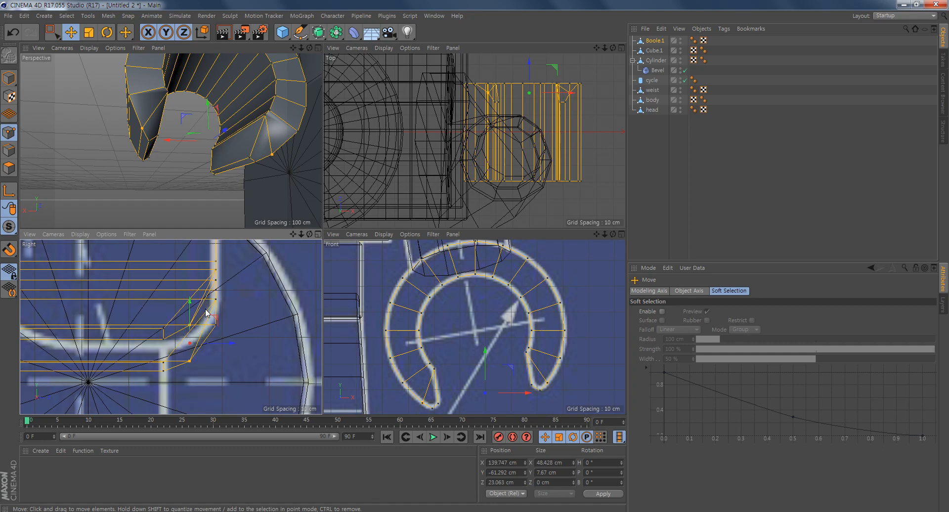
pyautogui.moveTo(229, 343); pyautogui.dragTo(237, 346)
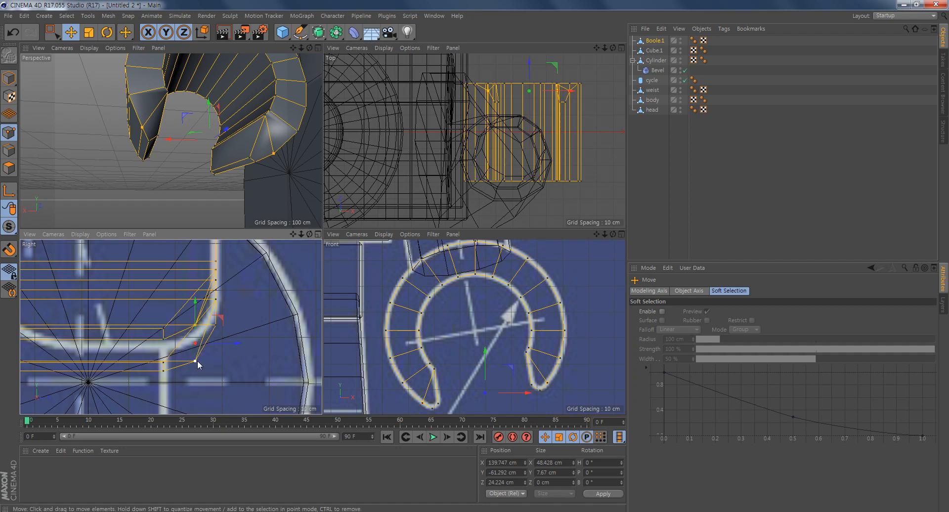
# Select the inner rim point near each tip and move both along Z to about 27.4 cm
pyautogui.keyDown('alt'); pyautogui.moveTo(231, 135); pyautogui.dragTo(234, 172); pyautogui.keyUp('alt')
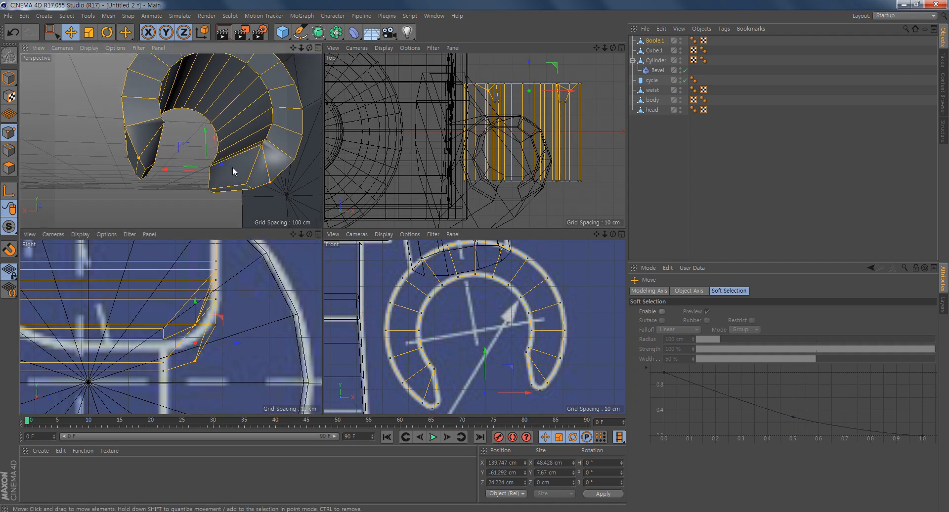
pyautogui.click(164, 124)
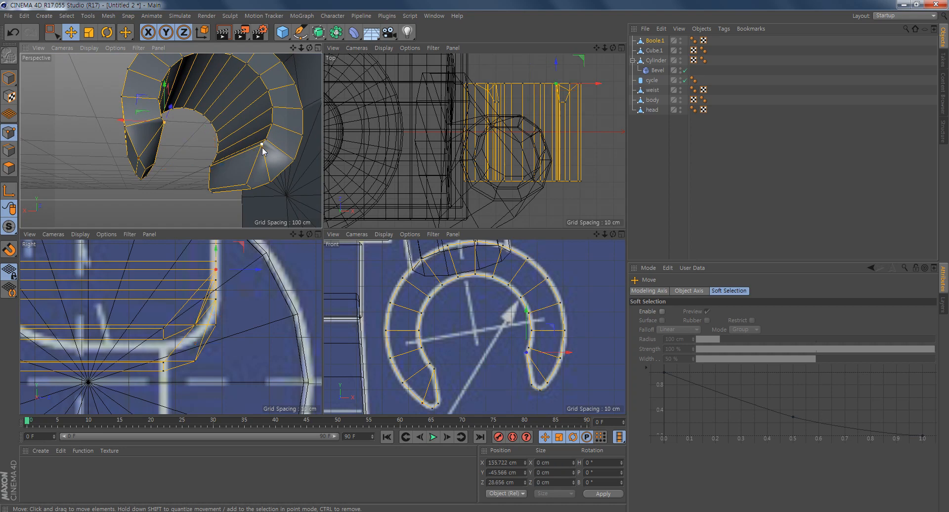
pyautogui.keyDown('shift'); pyautogui.click(263, 146); pyautogui.keyUp('shift')
pyautogui.scroll(2, 227, 322)
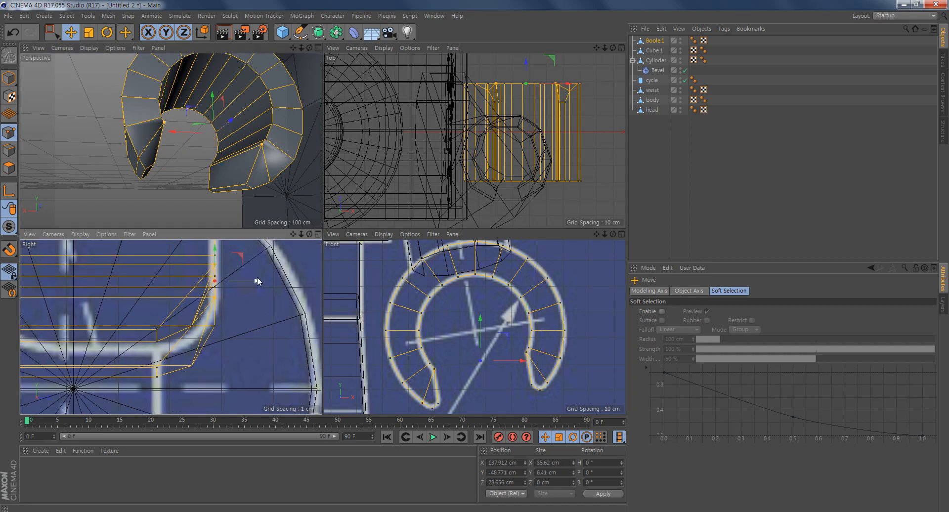
pyautogui.moveTo(257, 282)
pyautogui.mouseDown()
pyautogui.moveTo(240, 282)
pyautogui.moveTo(251, 285)
pyautogui.mouseUp()
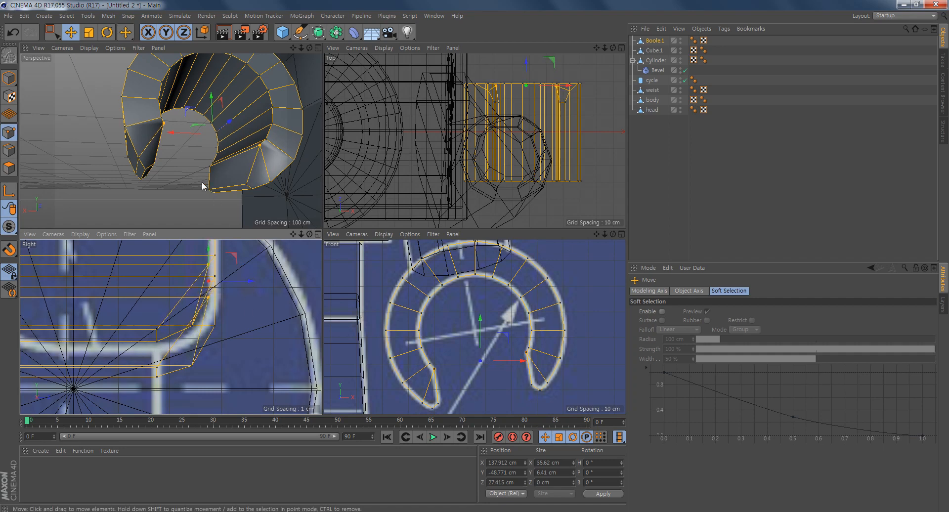
pyautogui.keyDown('alt'); pyautogui.moveTo(202, 186); pyautogui.dragTo(300, 178); pyautogui.keyUp('alt')
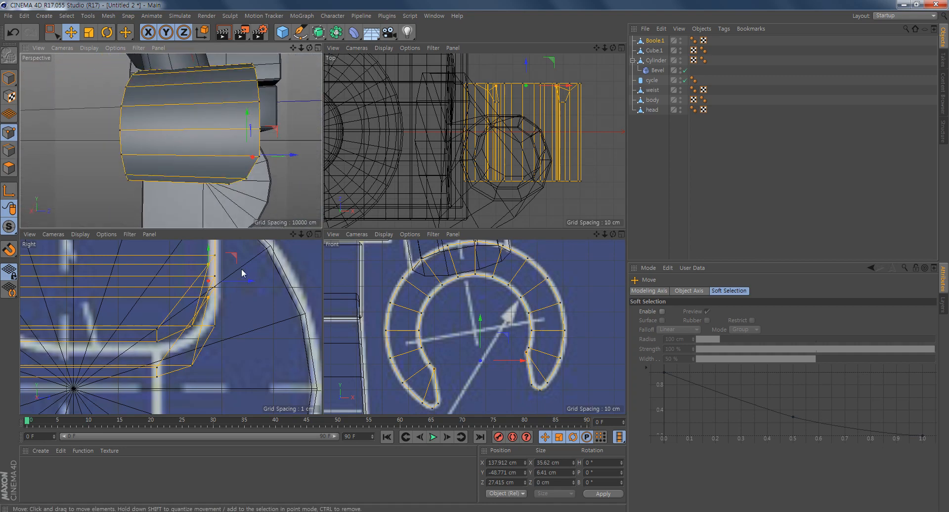
pyautogui.keyDown('alt'); pyautogui.moveTo(252, 144); pyautogui.dragTo(179, 172); pyautogui.keyUp('alt')
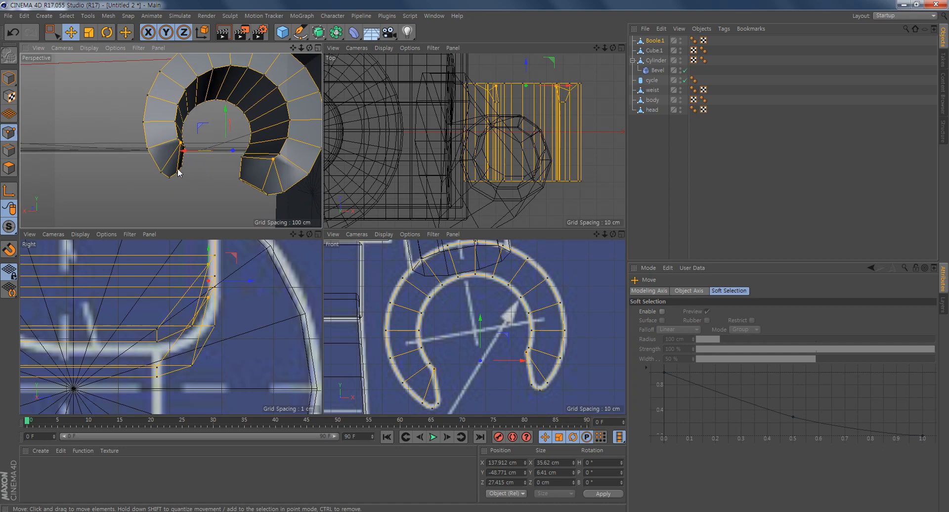
pyautogui.click(148, 149)
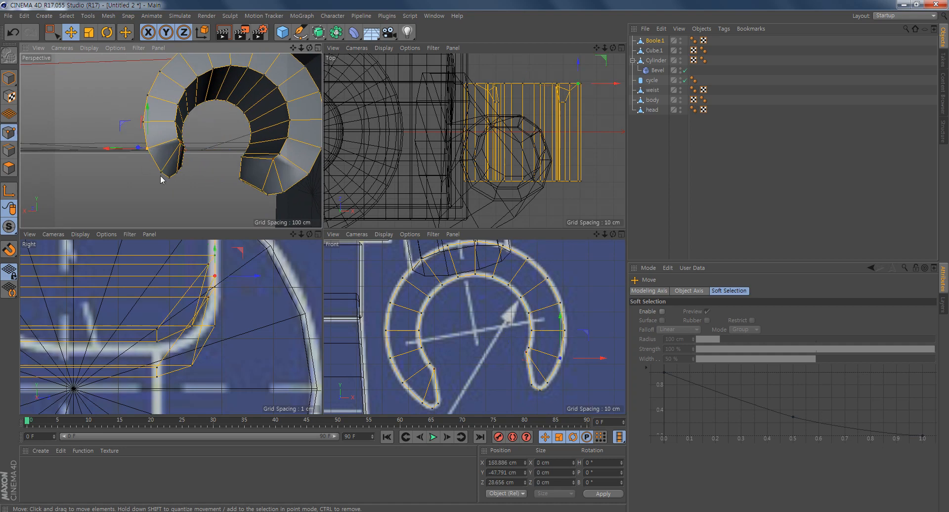
pyautogui.keyDown('shift'); pyautogui.click(309, 176); pyautogui.keyUp('shift')
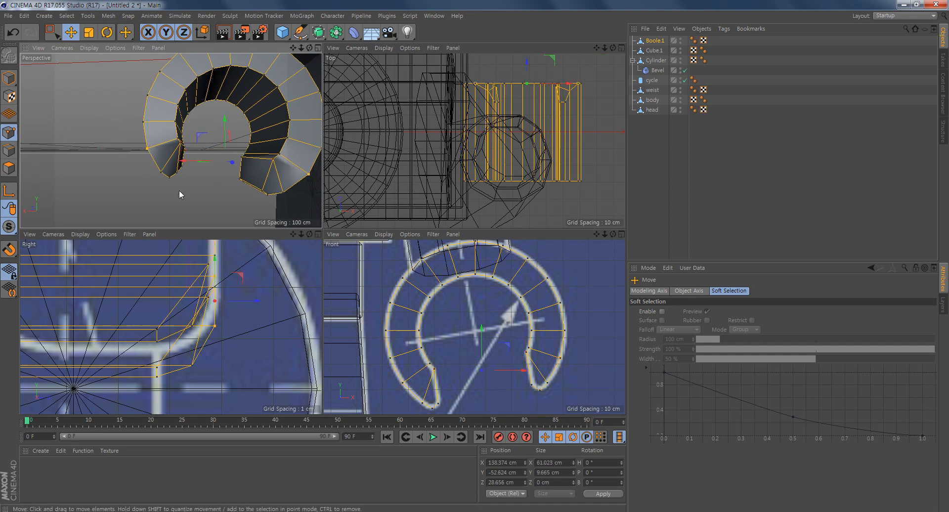
pyautogui.scroll(-2, 187, 194)
pyautogui.keyDown('alt'); pyautogui.moveTo(241, 165); pyautogui.dragTo(324, 159); pyautogui.keyUp('alt')
pyautogui.keyDown('alt'); pyautogui.moveTo(299, 168); pyautogui.dragTo(188, 193, button='middle'); pyautogui.keyUp('alt')
pyautogui.keyDown('alt'); pyautogui.moveTo(223, 187); pyautogui.dragTo(169, 215); pyautogui.keyUp('alt')
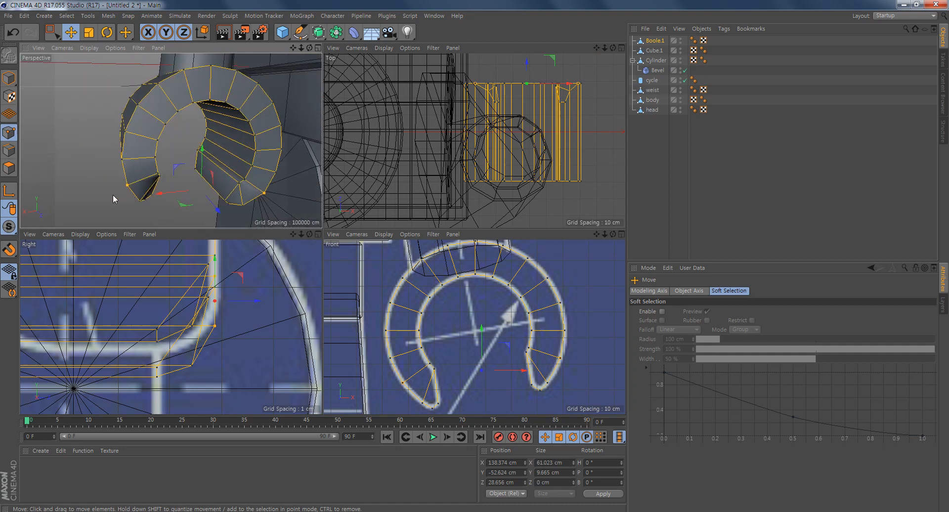
pyautogui.click(98, 196)
# In edge mode, select the end edge of both C tips on the hand's opposite side and move them along Z to about -3.2 cm
pyautogui.keyDown('alt'); pyautogui.moveTo(150, 167); pyautogui.dragTo(219, 164); pyautogui.keyUp('alt')
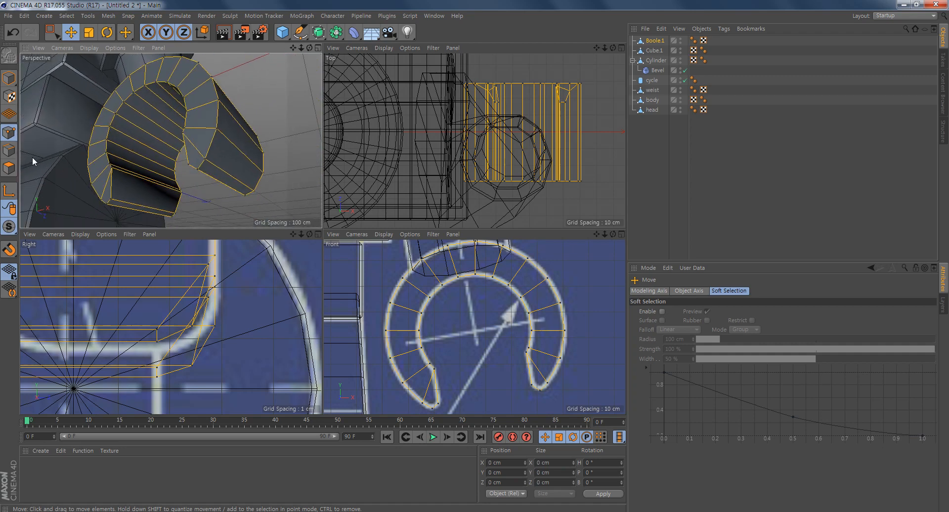
pyautogui.click(9, 151)
pyautogui.click(109, 202)
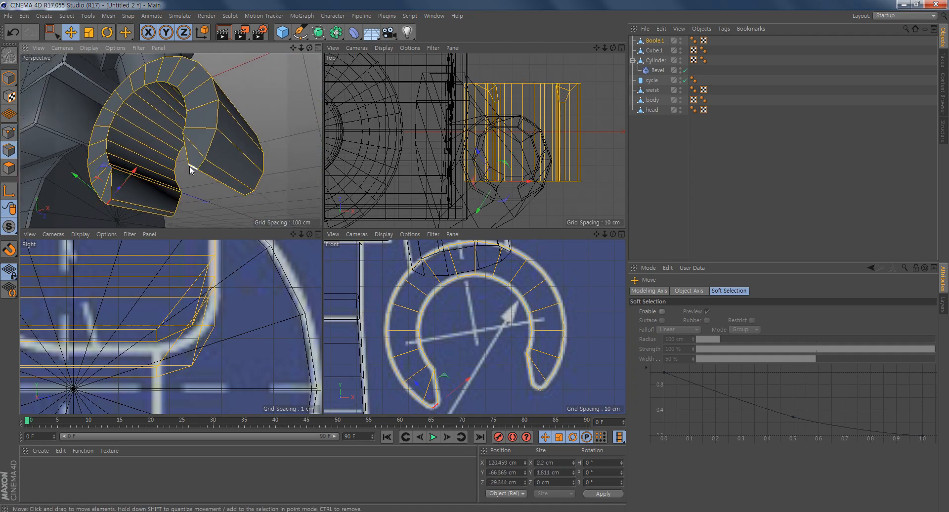
pyautogui.keyDown('shift'); pyautogui.click(191, 166); pyautogui.keyUp('shift')
pyautogui.keyDown('alt'); pyautogui.moveTo(142, 318); pyautogui.dragTo(295, 318, button='middle'); pyautogui.keyUp('alt')
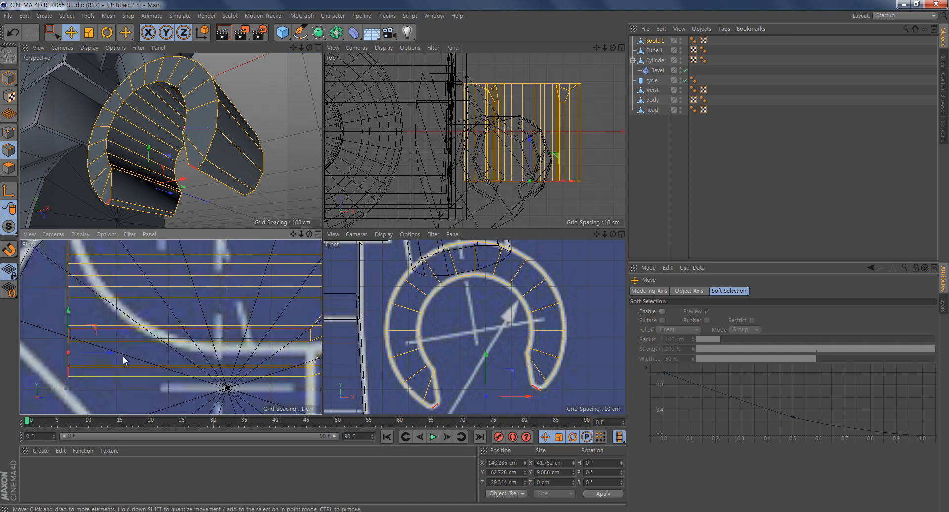
pyautogui.moveTo(112, 353); pyautogui.dragTo(246, 354)
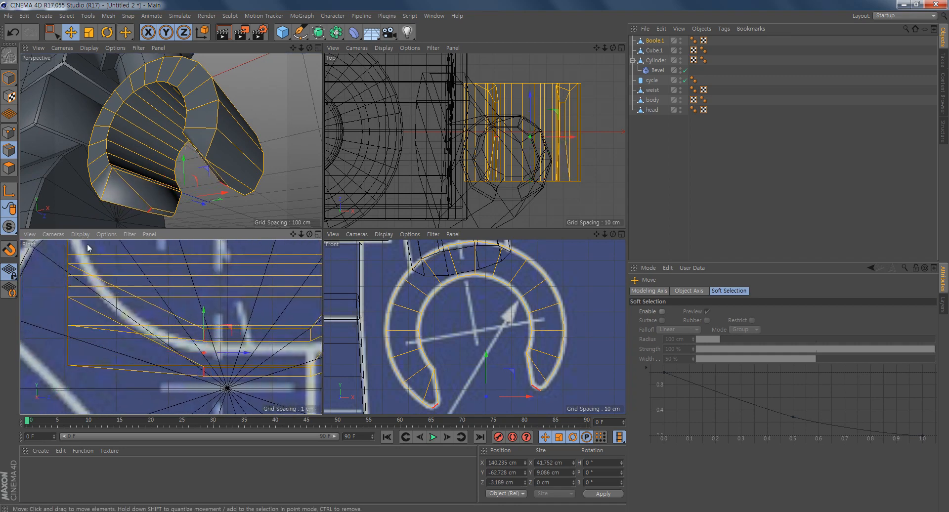
# In point mode, select the outer rim point beside each tip on that side and move both inward along Z to the blueprint's curve
pyautogui.keyDown('alt'); pyautogui.moveTo(170, 184); pyautogui.dragTo(218, 182); pyautogui.keyUp('alt')
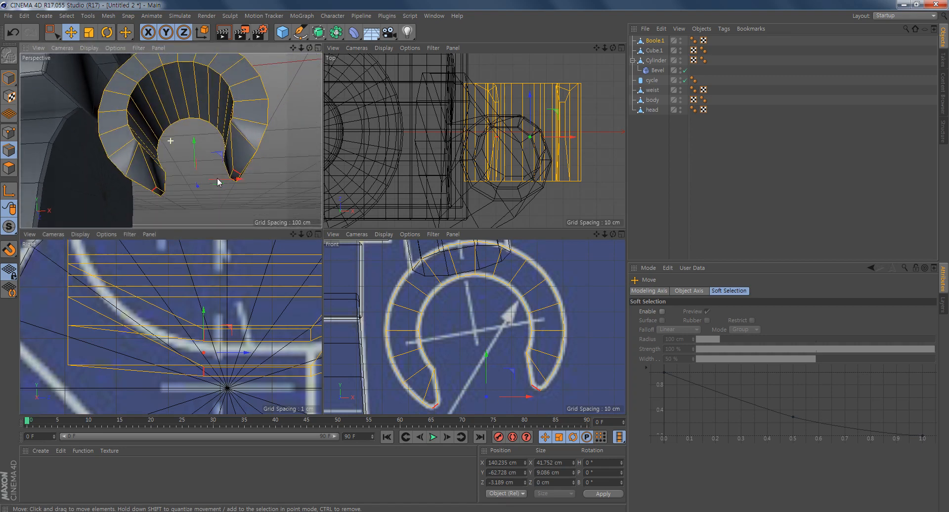
pyautogui.click(9, 132)
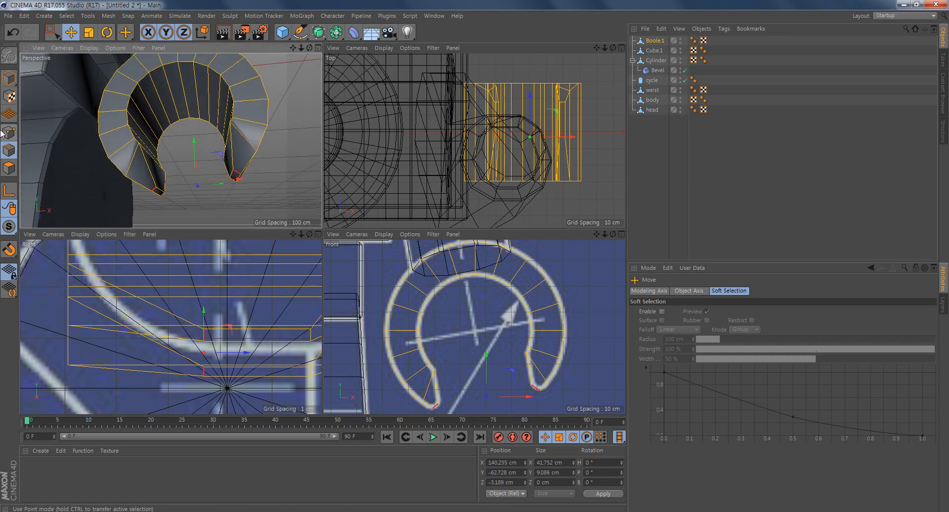
pyautogui.click(257, 153)
pyautogui.keyDown('alt'); pyautogui.moveTo(257, 154); pyautogui.dragTo(244, 181); pyautogui.keyUp('alt')
pyautogui.keyDown('shift'); pyautogui.click(104, 176); pyautogui.keyUp('shift')
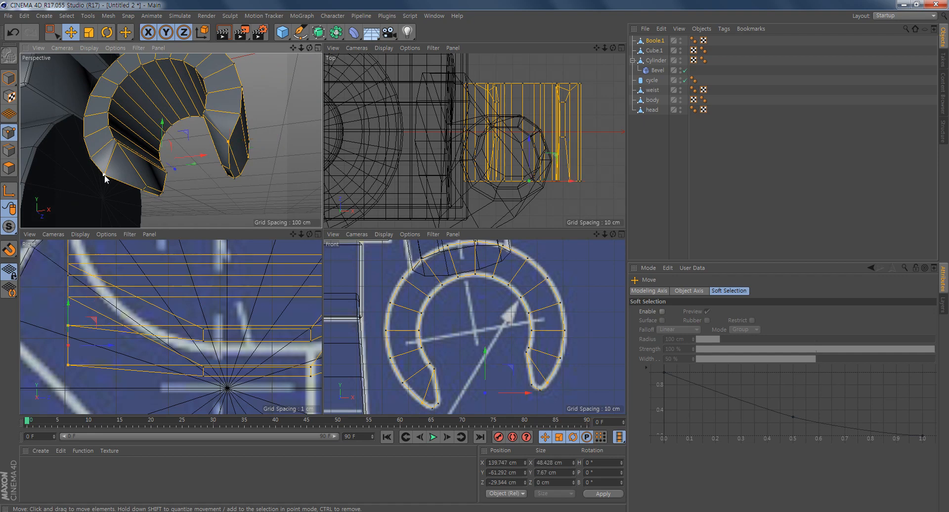
pyautogui.moveTo(112, 345); pyautogui.dragTo(198, 349)
# Select the next outer rim point up on each arm of the C and move both along Z to about -23.9 cm
pyautogui.keyDown('alt'); pyautogui.moveTo(243, 217); pyautogui.dragTo(269, 150); pyautogui.keyUp('alt')
pyautogui.click(264, 132)
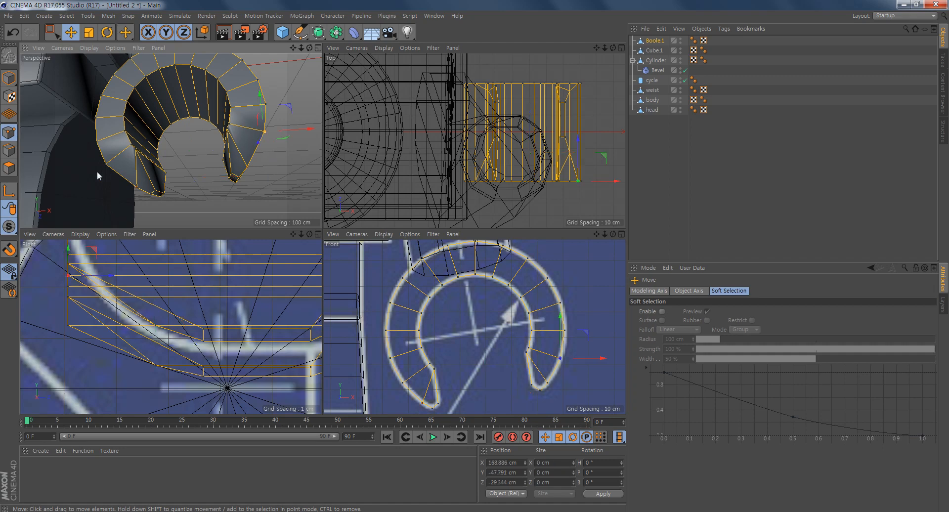
pyautogui.keyDown('shift'); pyautogui.click(105, 165); pyautogui.keyUp('shift')
pyautogui.keyDown('alt'); pyautogui.moveTo(183, 252); pyautogui.dragTo(199, 262, button='middle'); pyautogui.keyUp('alt')
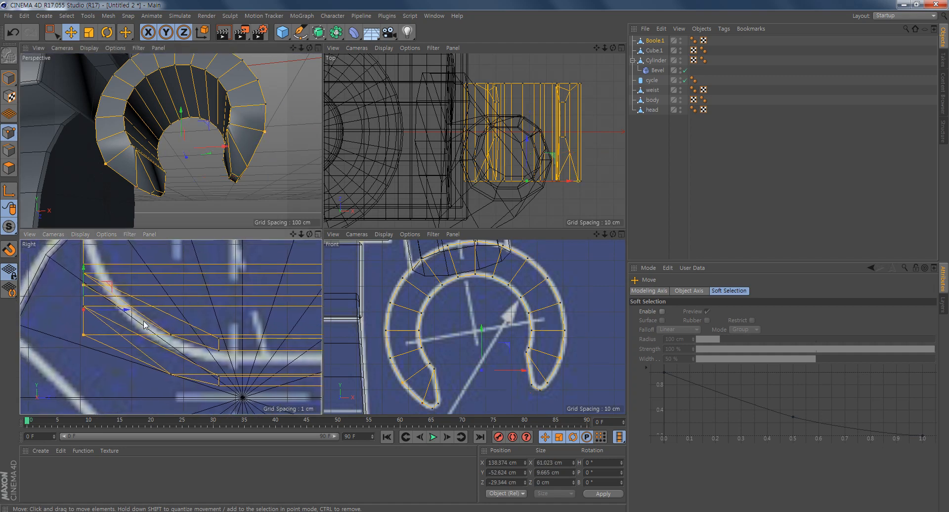
pyautogui.moveTo(127, 312); pyautogui.dragTo(154, 310)
pyautogui.keyDown('alt'); pyautogui.moveTo(267, 186); pyautogui.dragTo(267, 163); pyautogui.keyUp('alt')
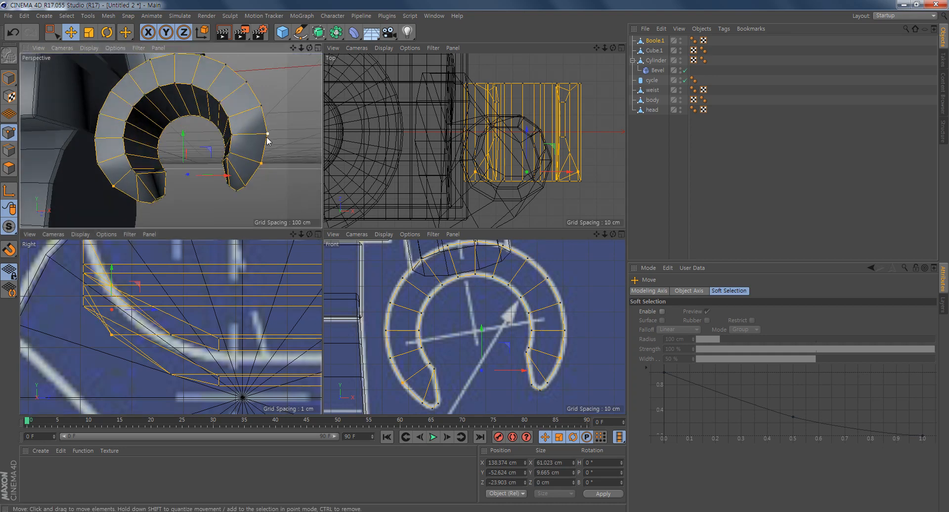
pyautogui.click(267, 138)
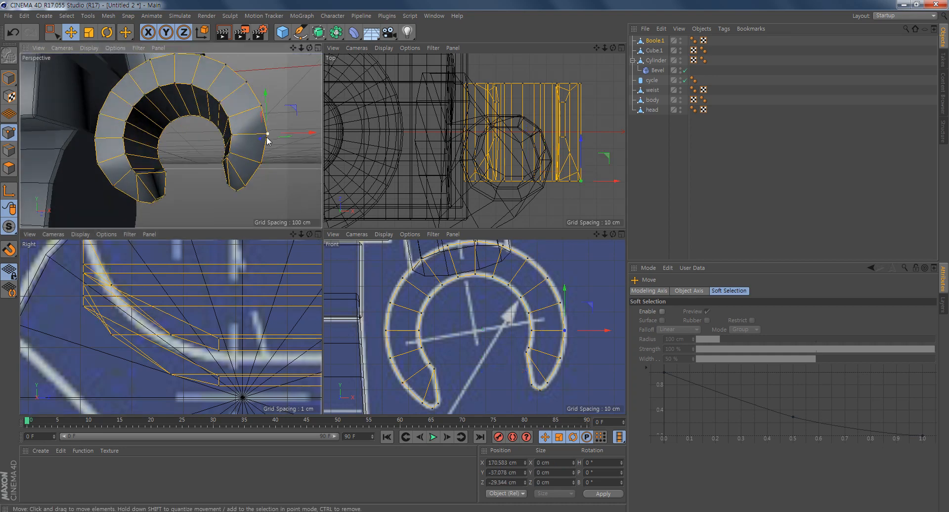
pyautogui.keyDown('shift'); pyautogui.click(98, 164); pyautogui.keyUp('shift')
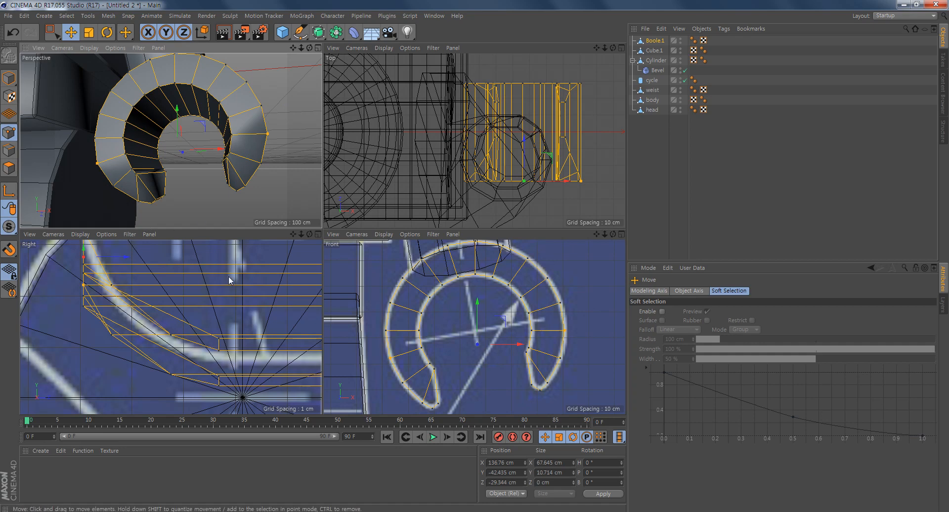
pyautogui.keyDown('alt'); pyautogui.moveTo(175, 309); pyautogui.dragTo(203, 359, button='middle'); pyautogui.keyUp('alt')
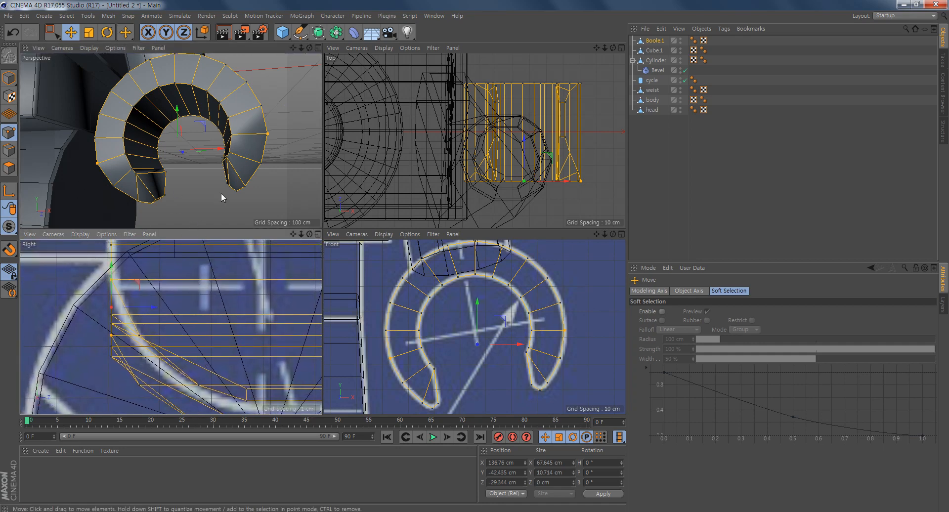
# Select the inner rim point nearest each tip on that side and move both along Z to about -25.4 cm
pyautogui.keyDown('alt'); pyautogui.moveTo(254, 199); pyautogui.dragTo(279, 134); pyautogui.keyUp('alt')
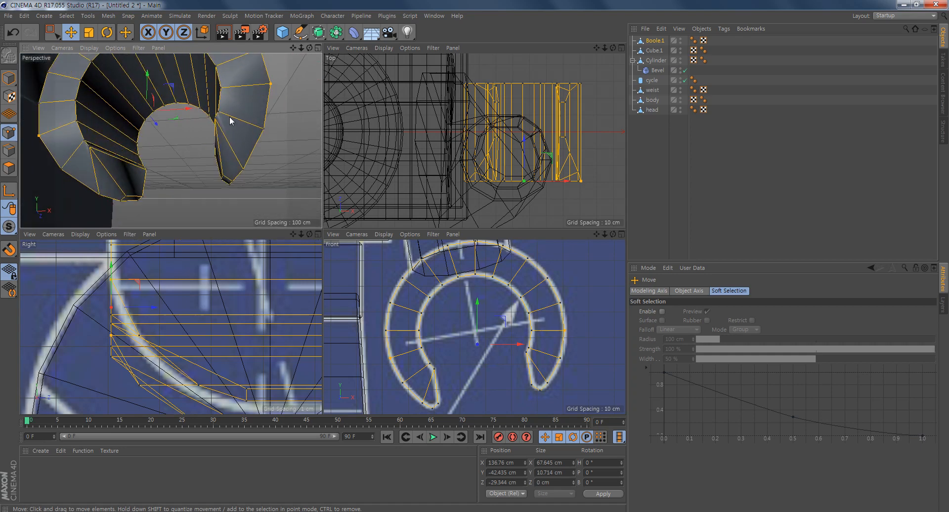
pyautogui.click(214, 118)
pyautogui.keyDown('shift'); pyautogui.click(90, 148); pyautogui.keyUp('shift')
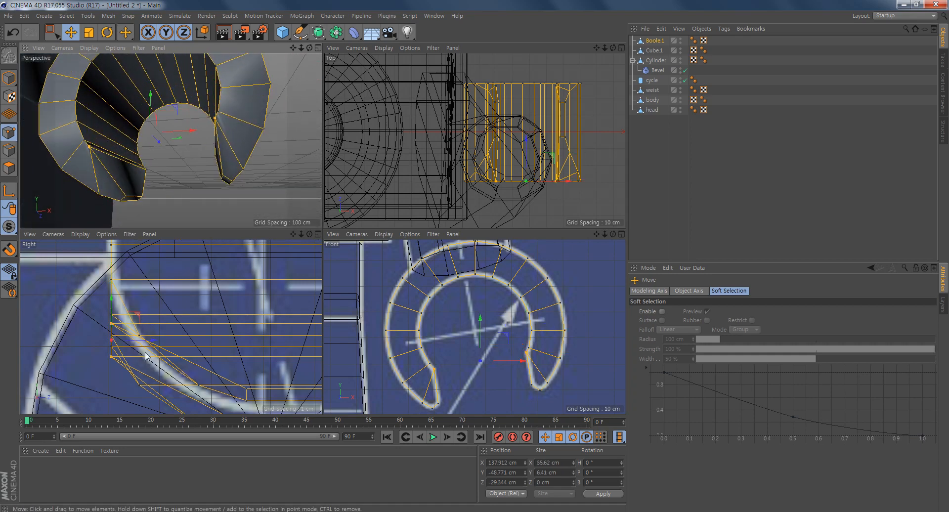
pyautogui.keyDown('alt'); pyautogui.moveTo(193, 384); pyautogui.dragTo(184, 358, button='middle'); pyautogui.keyUp('alt')
pyautogui.moveTo(144, 317); pyautogui.dragTo(165, 324)
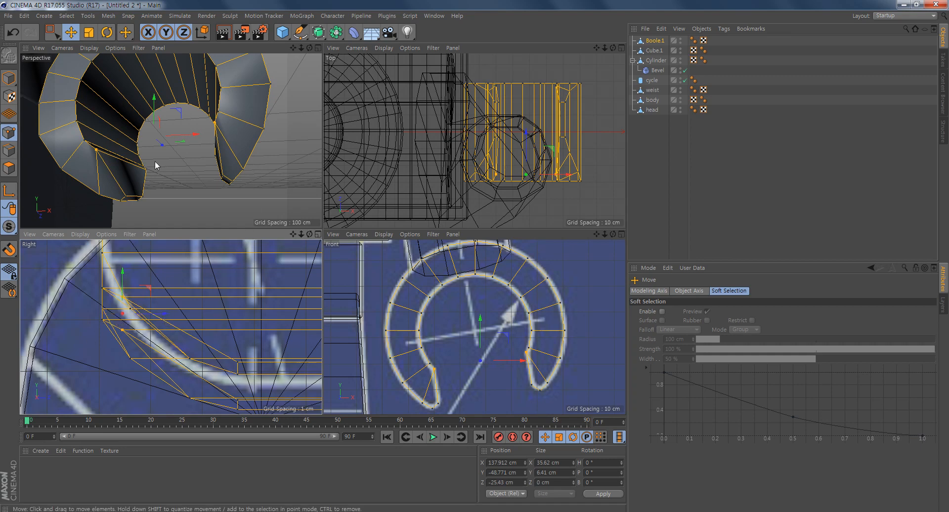
# Select the next inner rim point up on each arm of the C and move both along Z to about -26.9 cm
pyautogui.click(218, 113)
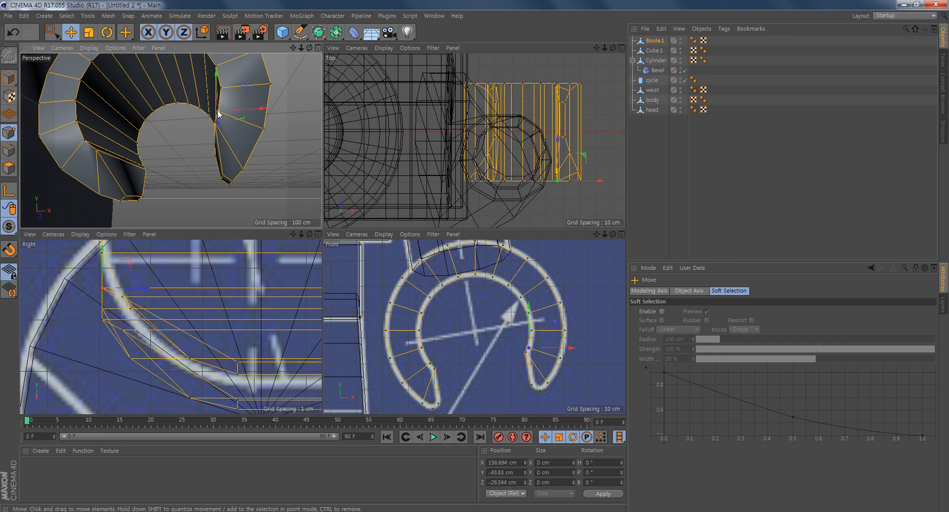
pyautogui.keyDown('shift'); pyautogui.click(85, 143); pyautogui.keyUp('shift')
pyautogui.keyDown('alt'); pyautogui.moveTo(179, 317); pyautogui.dragTo(200, 342, button='middle'); pyautogui.keyUp('alt')
pyautogui.moveTo(168, 330)
pyautogui.mouseDown()
pyautogui.moveTo(184, 331)
pyautogui.moveTo(178, 346)
pyautogui.mouseUp()
pyautogui.click(140, 345)
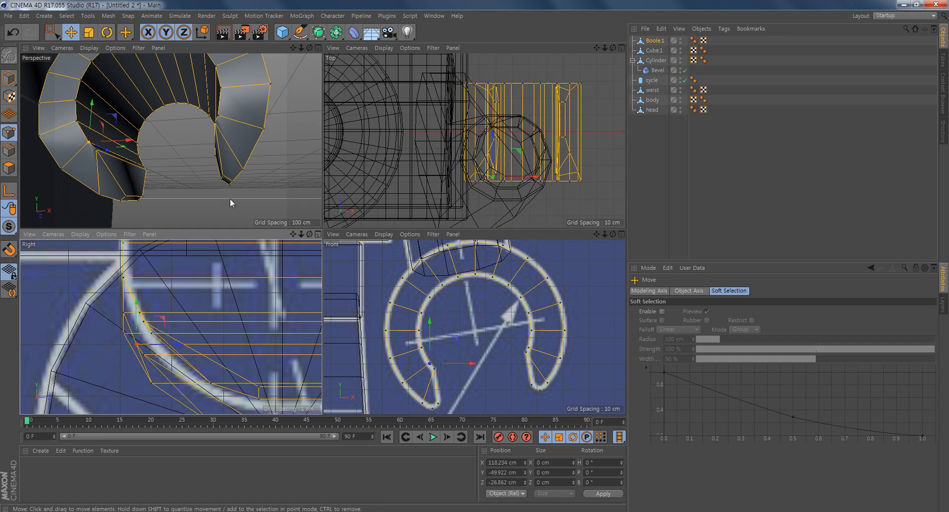
# Clear the point selection, add a Bevel deformer as a child of the hand object Boole.1, and turn on Use Angle
pyautogui.click(230, 198)
pyautogui.keyDown('alt'); pyautogui.moveTo(231, 198); pyautogui.dragTo(146, 194); pyautogui.keyUp('alt')
pyautogui.keyDown('alt'); pyautogui.moveTo(208, 171); pyautogui.dragTo(192, 173, button='right'); pyautogui.keyUp('alt')
pyautogui.keyDown('alt'); pyautogui.moveTo(193, 175); pyautogui.dragTo(110, 184); pyautogui.keyUp('alt')
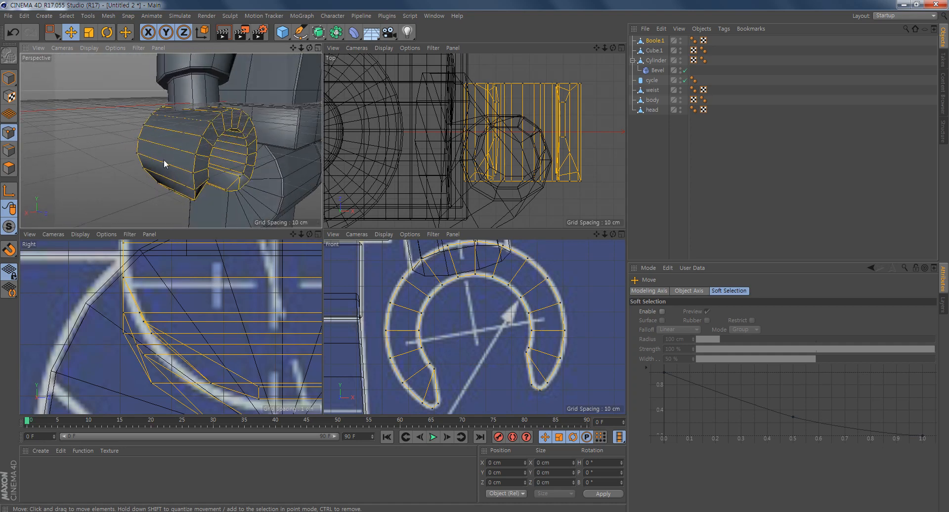
pyautogui.keyDown('alt'); pyautogui.moveTo(165, 163); pyautogui.dragTo(130, 151, button='middle'); pyautogui.keyUp('alt')
pyautogui.click(356, 34)
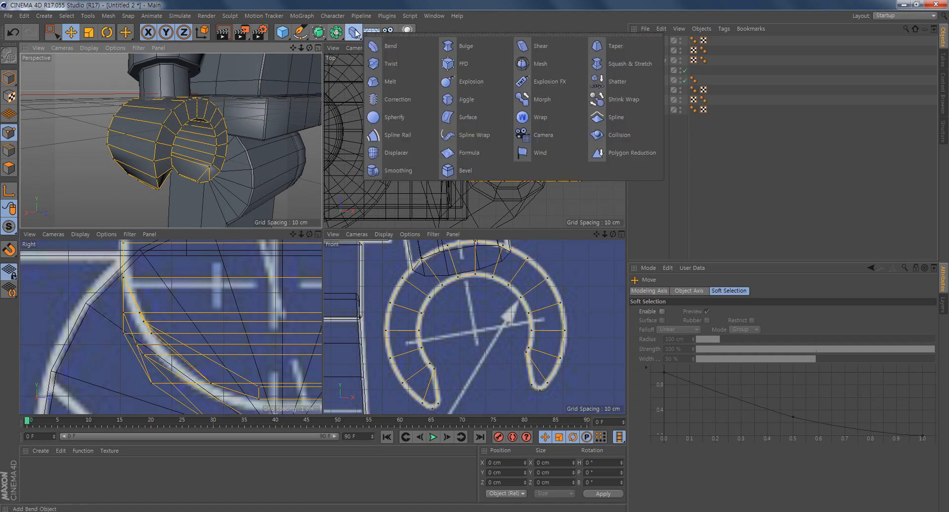
pyautogui.click(438, 169)
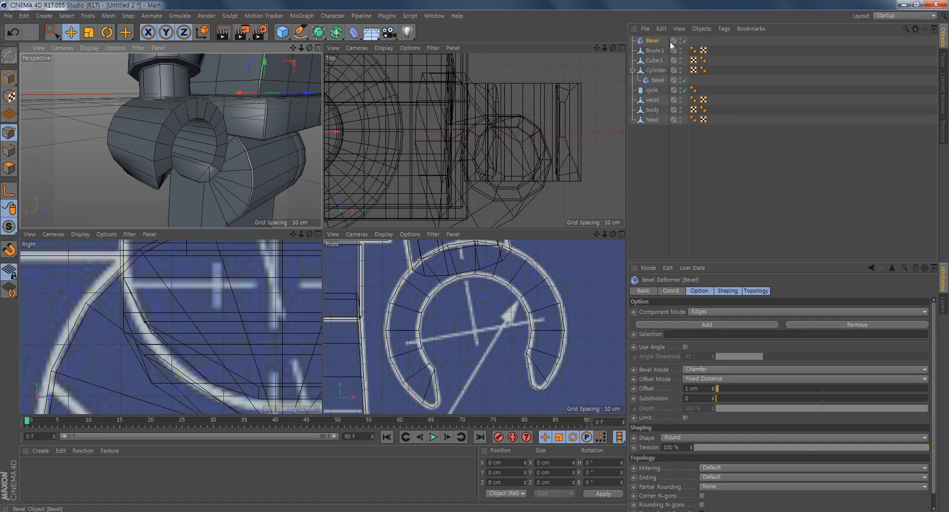
pyautogui.moveTo(653, 43); pyautogui.dragTo(656, 51)
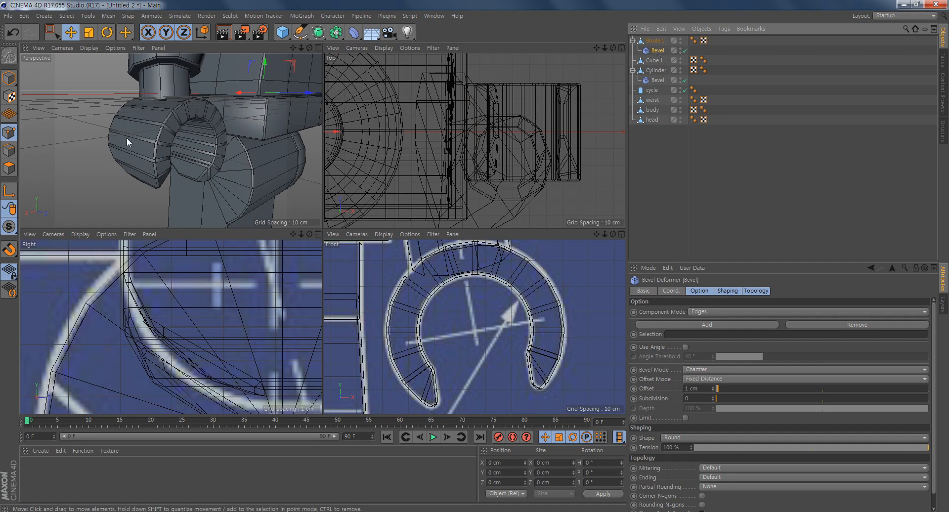
pyautogui.click(685, 347)
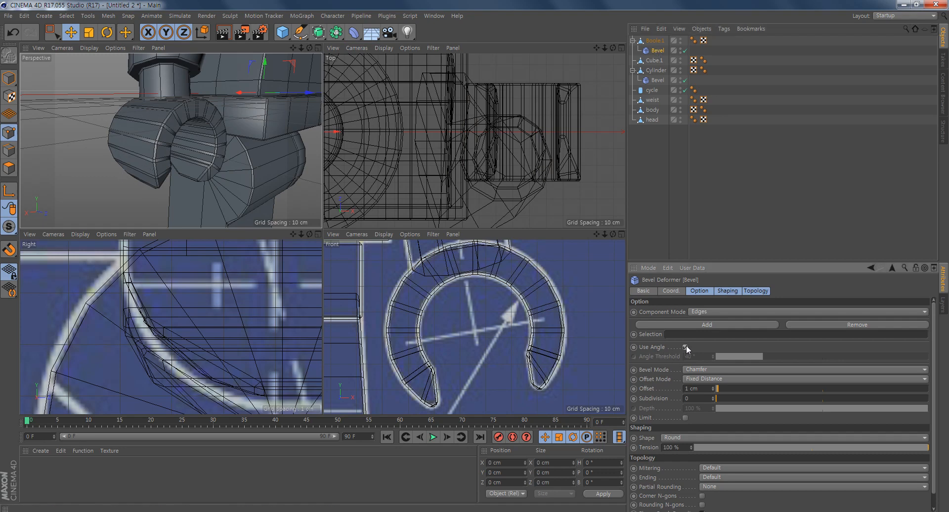
# Examine the whole figure in an enlarged perspective view and check which body part each listed object represents
pyautogui.keyDown('alt'); pyautogui.moveTo(179, 185); pyautogui.dragTo(225, 157); pyautogui.keyUp('alt')
pyautogui.middleClick(225, 157)
pyautogui.scroll(-3, 472, 264)
pyautogui.keyDown('alt'); pyautogui.moveTo(426, 253); pyautogui.dragTo(291, 249, button='middle'); pyautogui.keyUp('alt')
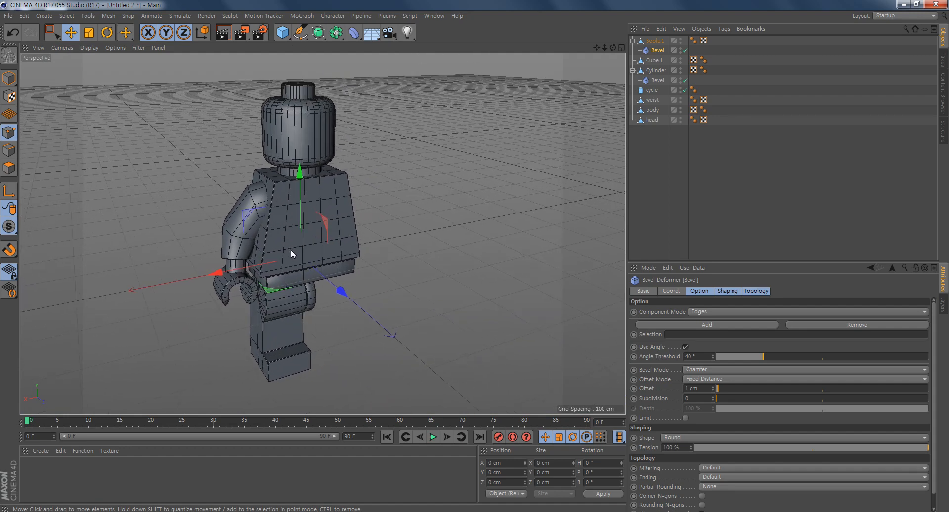
pyautogui.keyDown('alt'); pyautogui.moveTo(291, 250); pyautogui.dragTo(314, 253, button='right'); pyautogui.keyUp('alt')
pyautogui.keyDown('alt'); pyautogui.moveTo(314, 253); pyautogui.dragTo(328, 236); pyautogui.keyUp('alt')
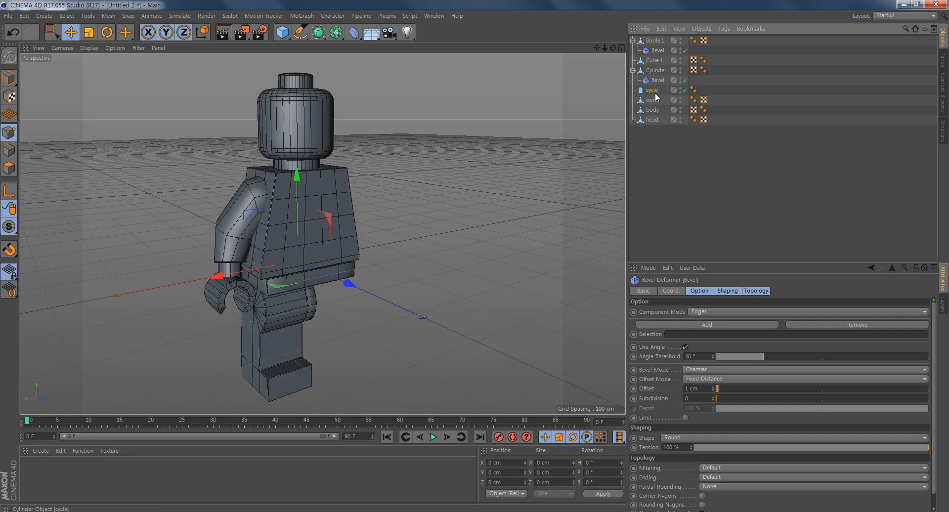
pyautogui.click(655, 41)
pyautogui.click(657, 52)
pyautogui.click(657, 60)
pyautogui.click(658, 68)
pyautogui.click(657, 82)
# In model mode, select Cylinder together with its Bevel child and merge them with Connect Objects + Delete
pyautogui.click(10, 79)
pyautogui.click(655, 71)
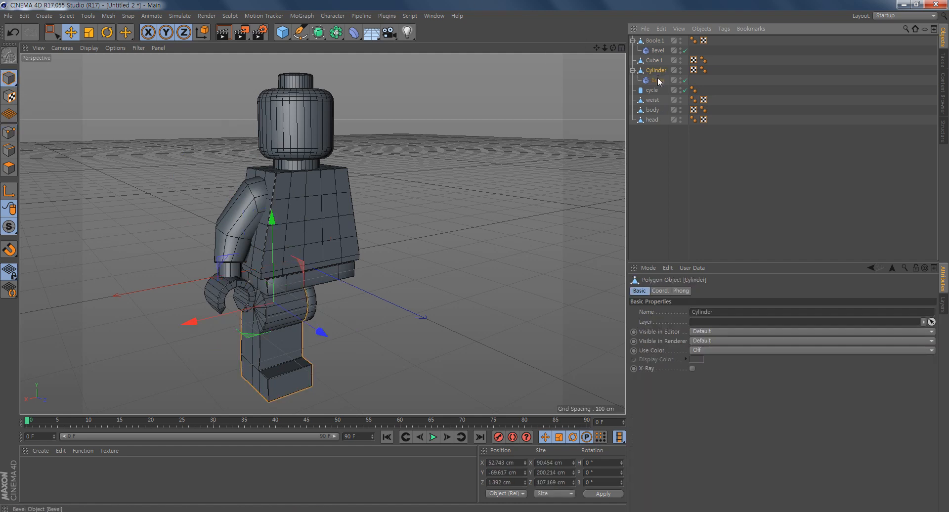
pyautogui.keyDown('ctrl'); pyautogui.click(660, 82); pyautogui.keyUp('ctrl')
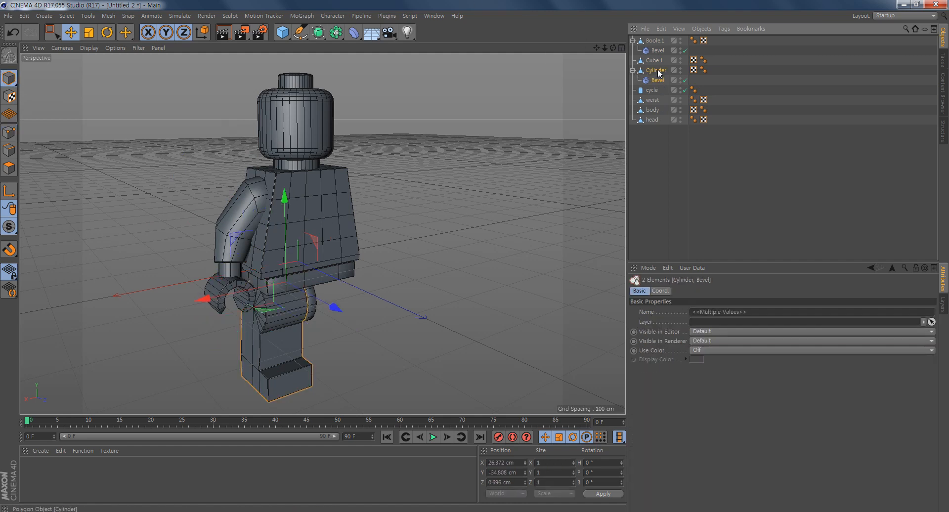
pyautogui.click(658, 72)
pyautogui.middleClick(656, 72)
pyautogui.rightClick(657, 72)
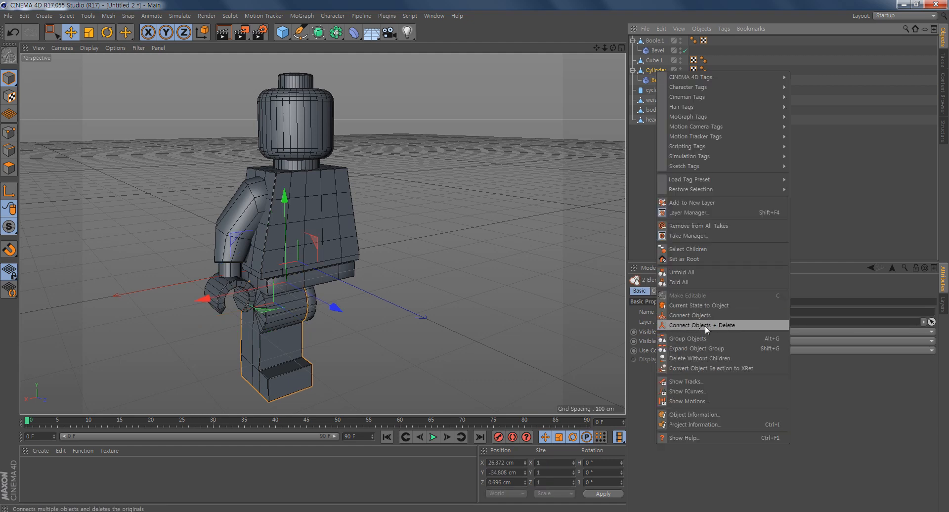
pyautogui.click(705, 325)
# Rename the merged leg object as legR
pyautogui.doubleClick(658, 70)
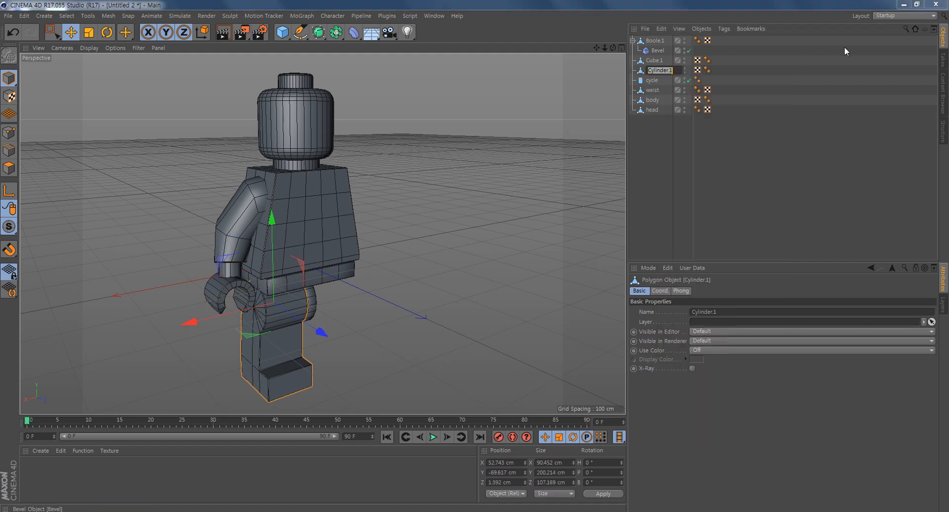
pyautogui.press('BackSpace')
pyautogui.write('legR')
pyautogui.press('Return')
# Rename the arm object Cube.1 as armR
pyautogui.click(655, 60)
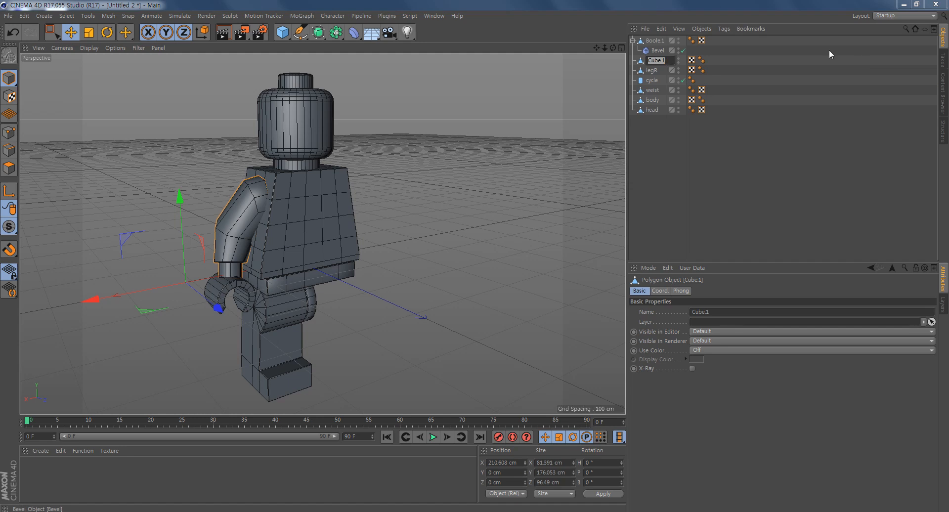
pyautogui.write('arm')
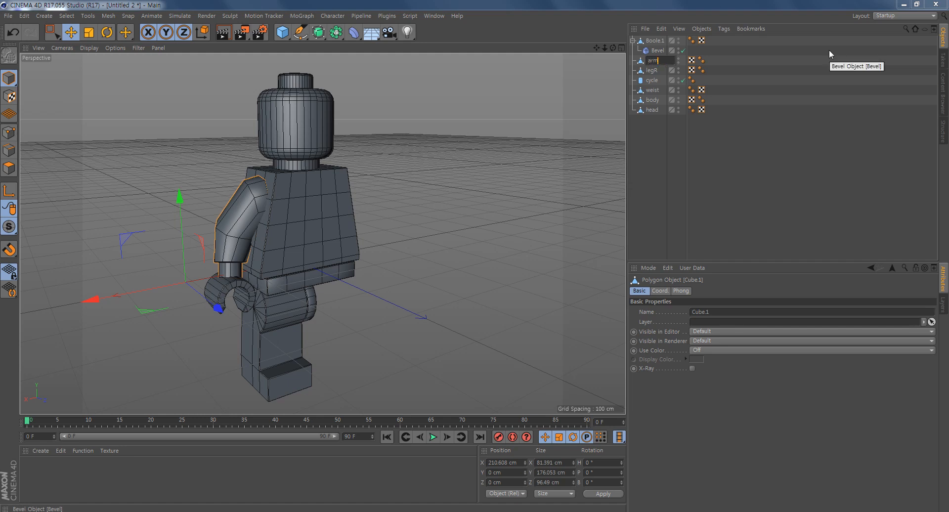
pyautogui.write('R')
pyautogui.press('Return')
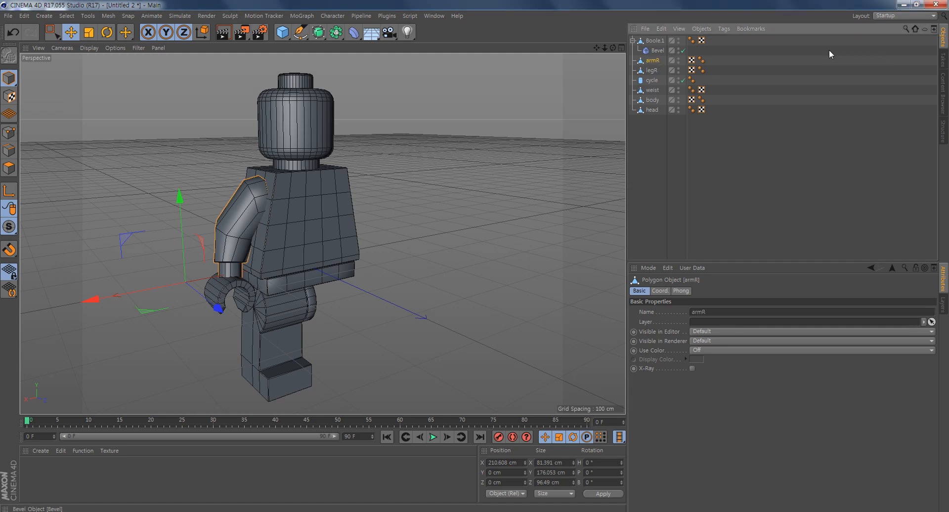
# Merge the hand object Boole.1 with its Bevel child using Connect Objects + Delete and rename the merged object as handR
pyautogui.click(656, 42)
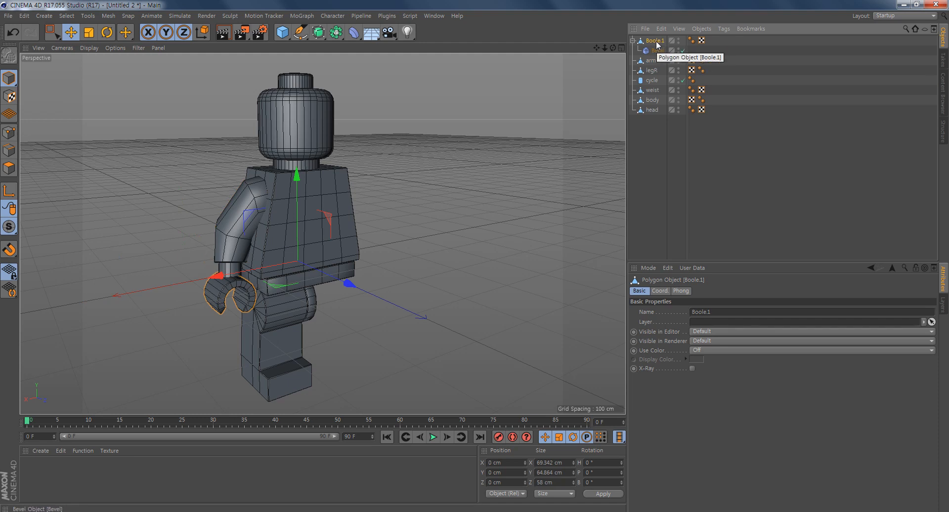
pyautogui.middleClick(656, 41)
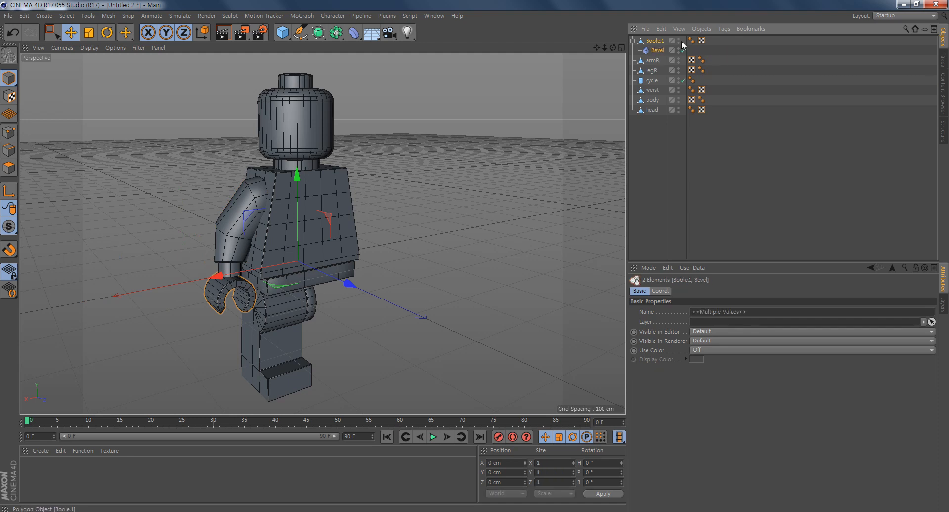
pyautogui.rightClick(660, 39)
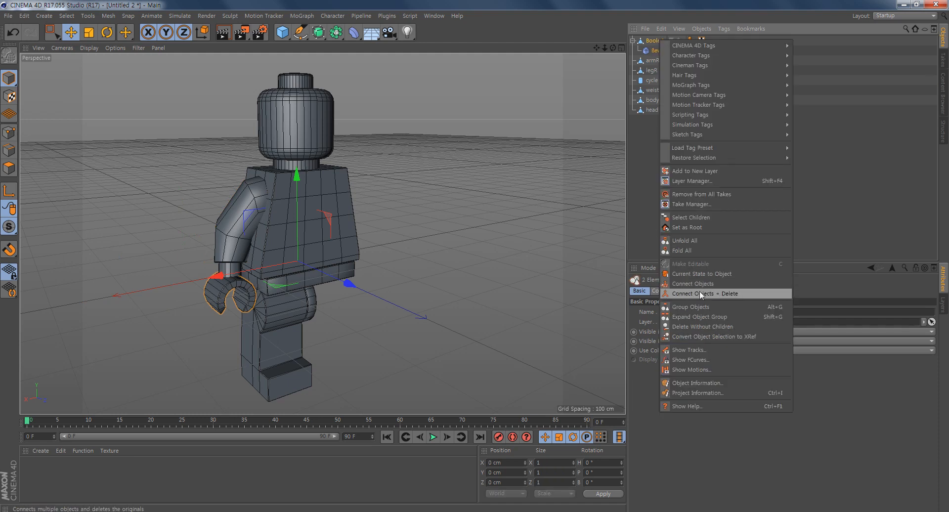
pyautogui.click(714, 293)
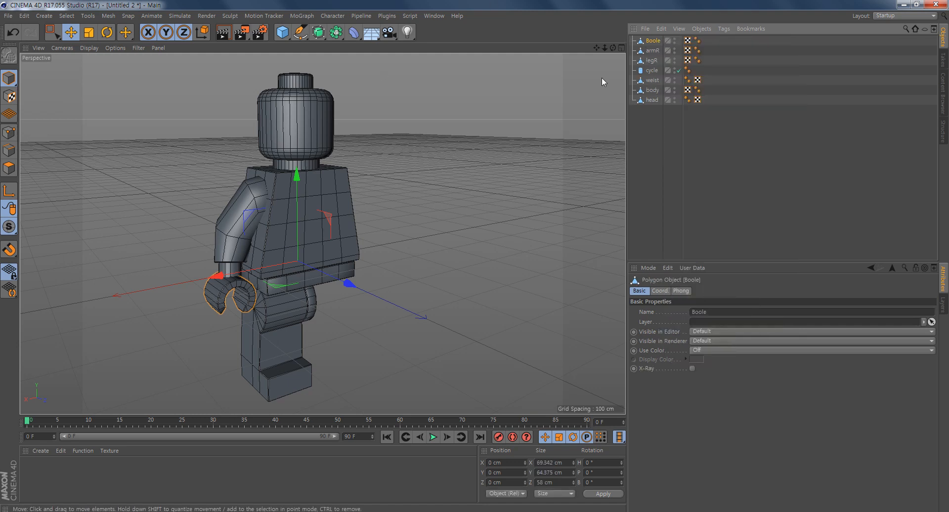
pyautogui.doubleClick(657, 40)
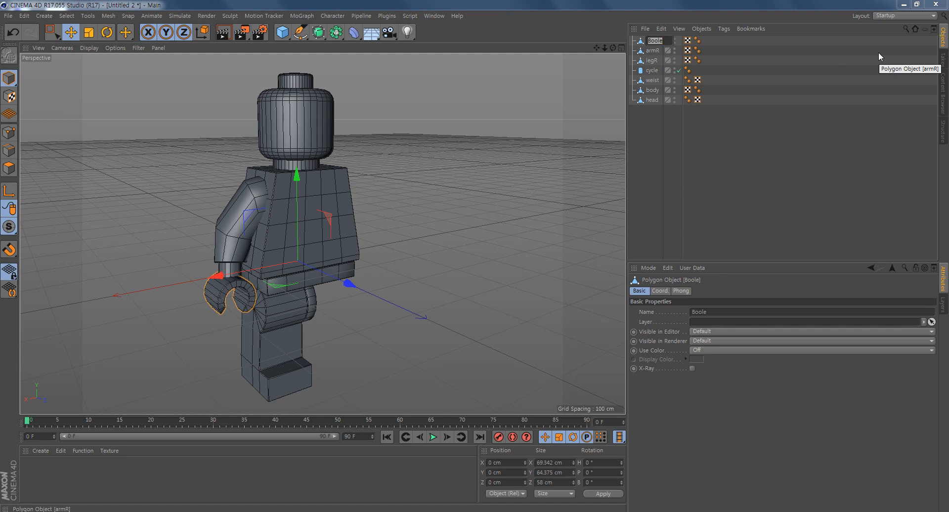
pyautogui.write('handR')
pyautogui.press('Return')
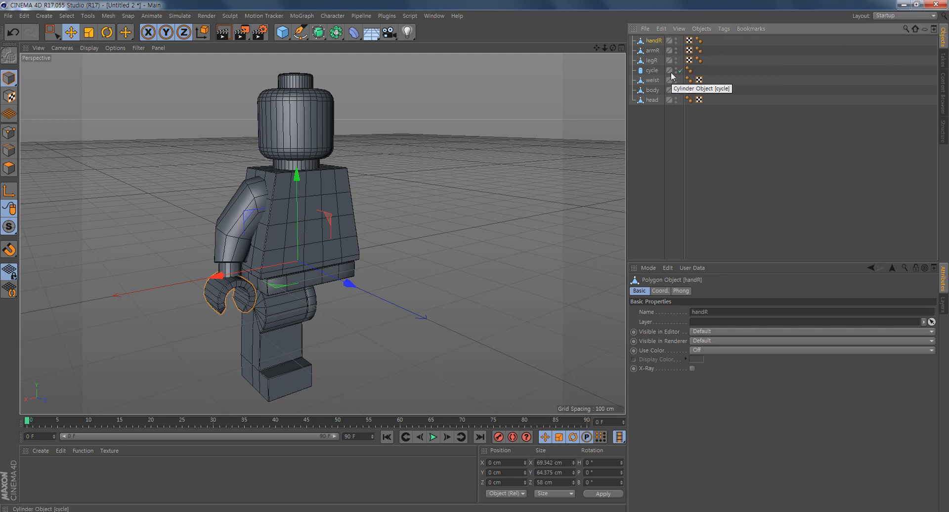
# Convert the cycle cylinder at the hip joint into an editable polygon object
pyautogui.click(653, 70)
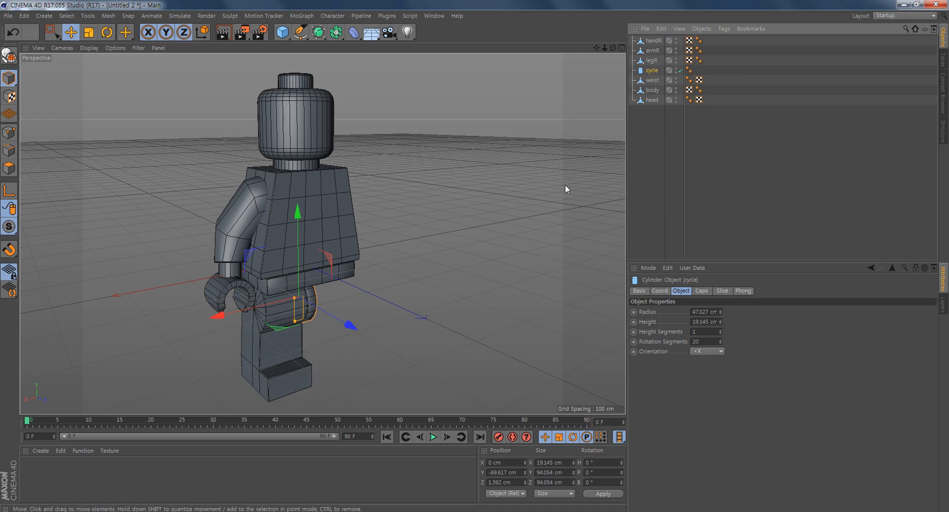
pyautogui.scroll(6, 340, 308)
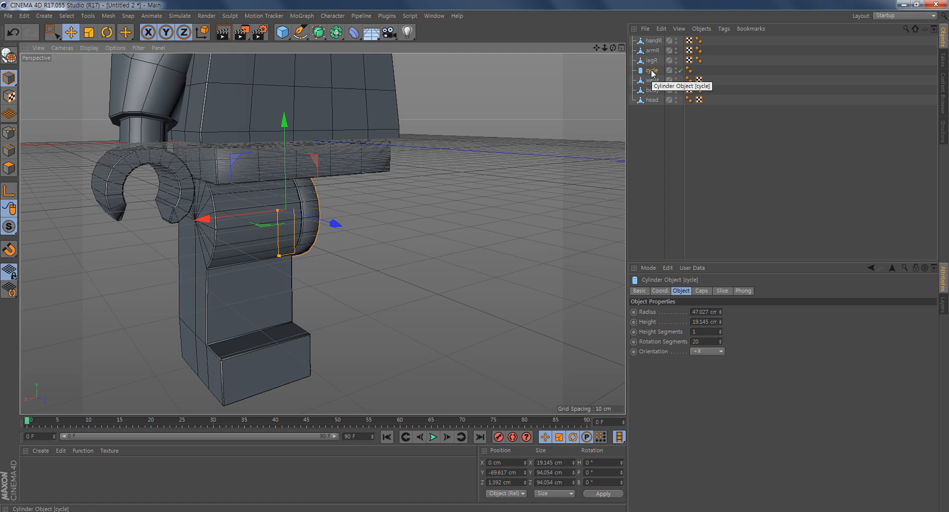
pyautogui.click(10, 57)
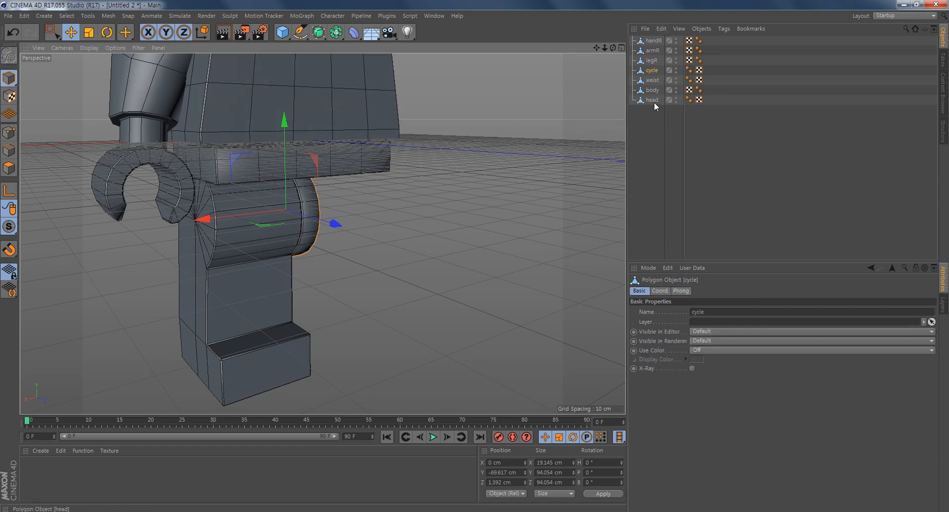
# Select every object from handR to head to check the whole figure, and clear the selection
pyautogui.moveTo(656, 119); pyautogui.dragTo(646, 43)
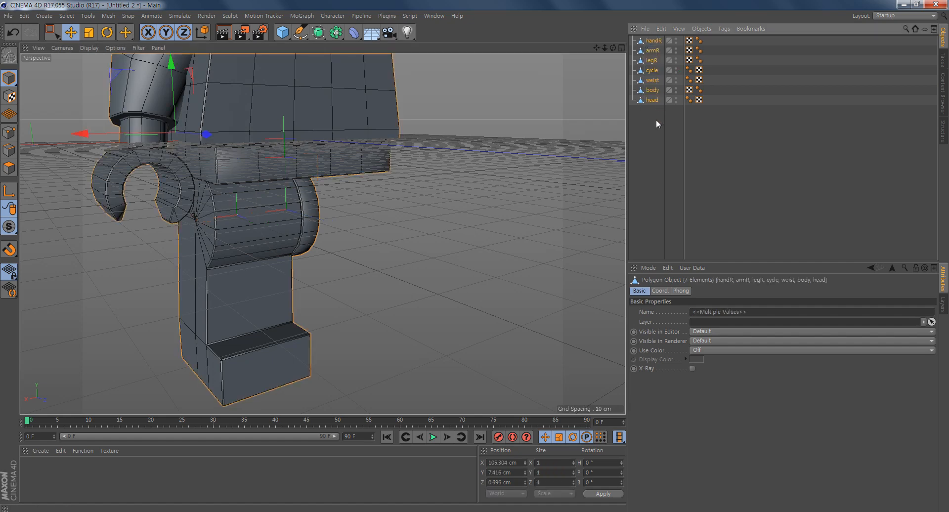
pyautogui.scroll(-10, 432, 220)
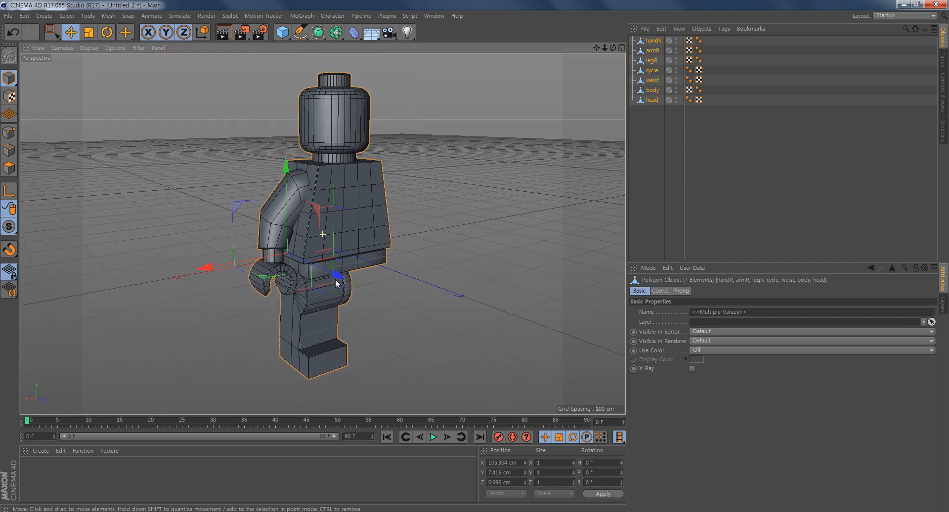
pyautogui.keyDown('alt'); pyautogui.moveTo(336, 281); pyautogui.dragTo(285, 307, button='middle'); pyautogui.keyUp('alt')
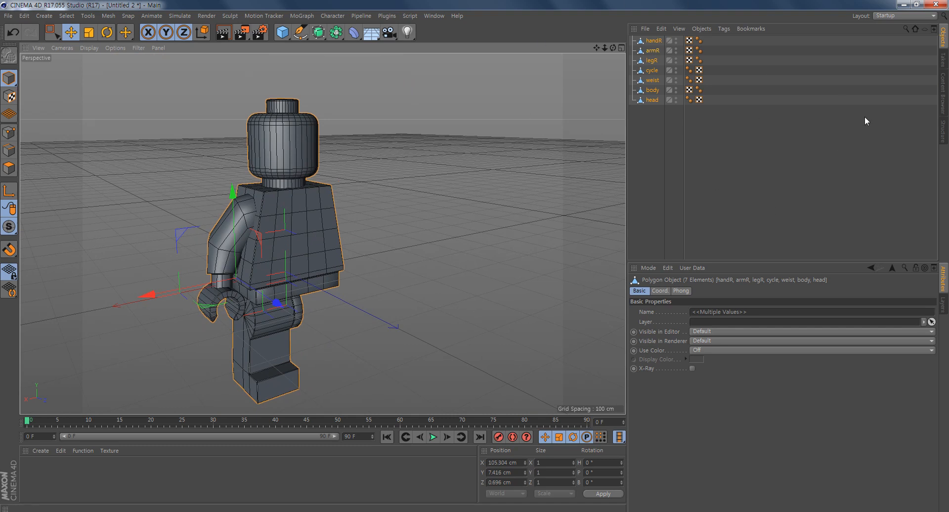
pyautogui.keyDown('alt'); pyautogui.moveTo(399, 305); pyautogui.dragTo(421, 285, button='middle'); pyautogui.keyUp('alt')
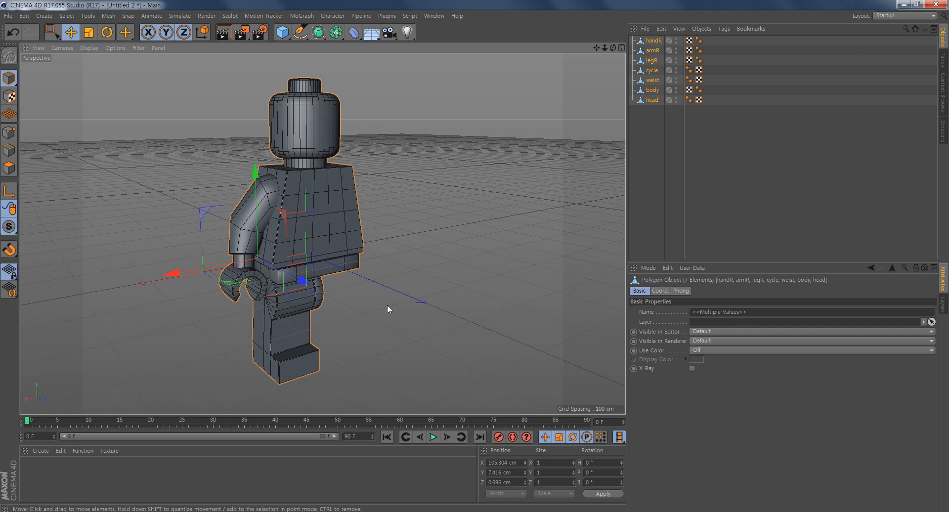
pyautogui.click(387, 309)
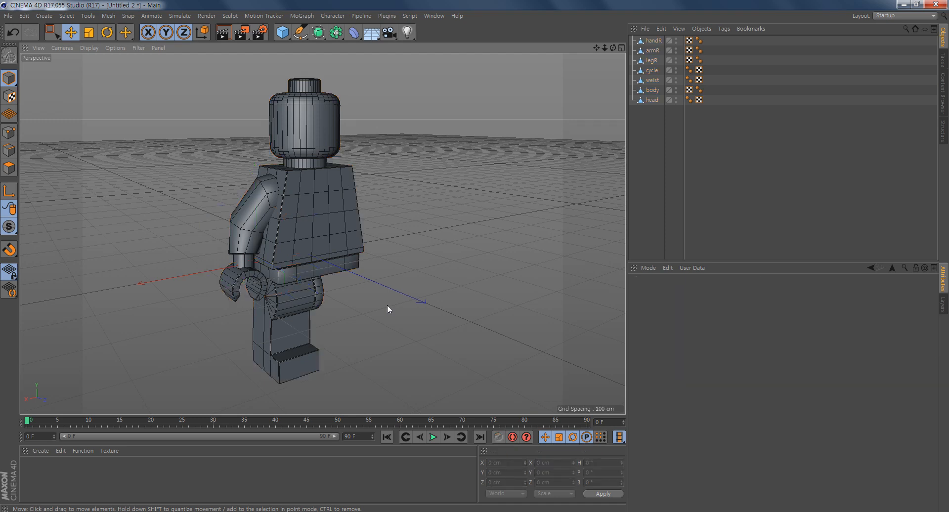